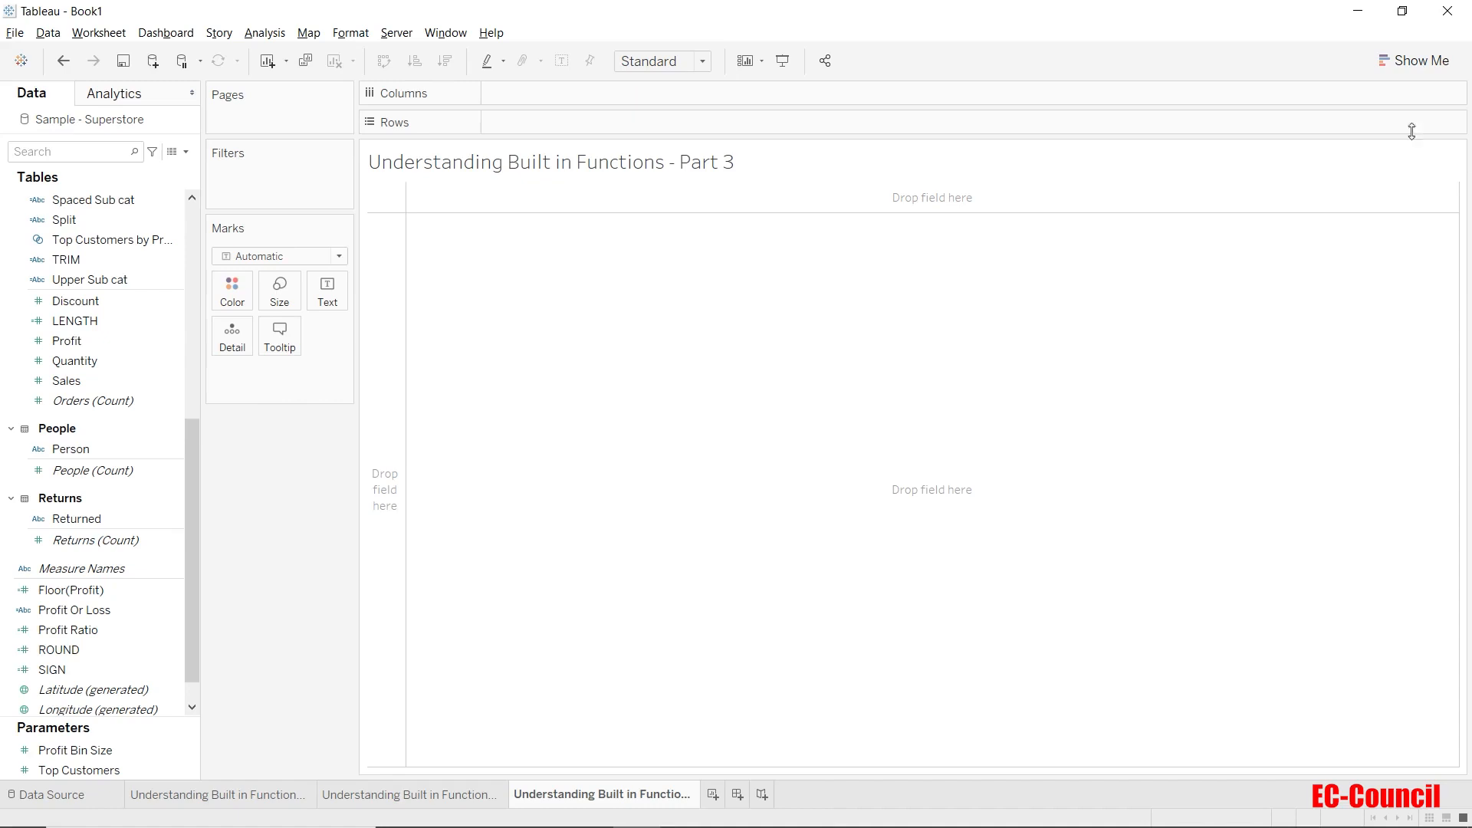
Start a new calculated field and look up the INT function in the Type Conversion category.
{"action": "left_click", "coordinate": [184, 153]}
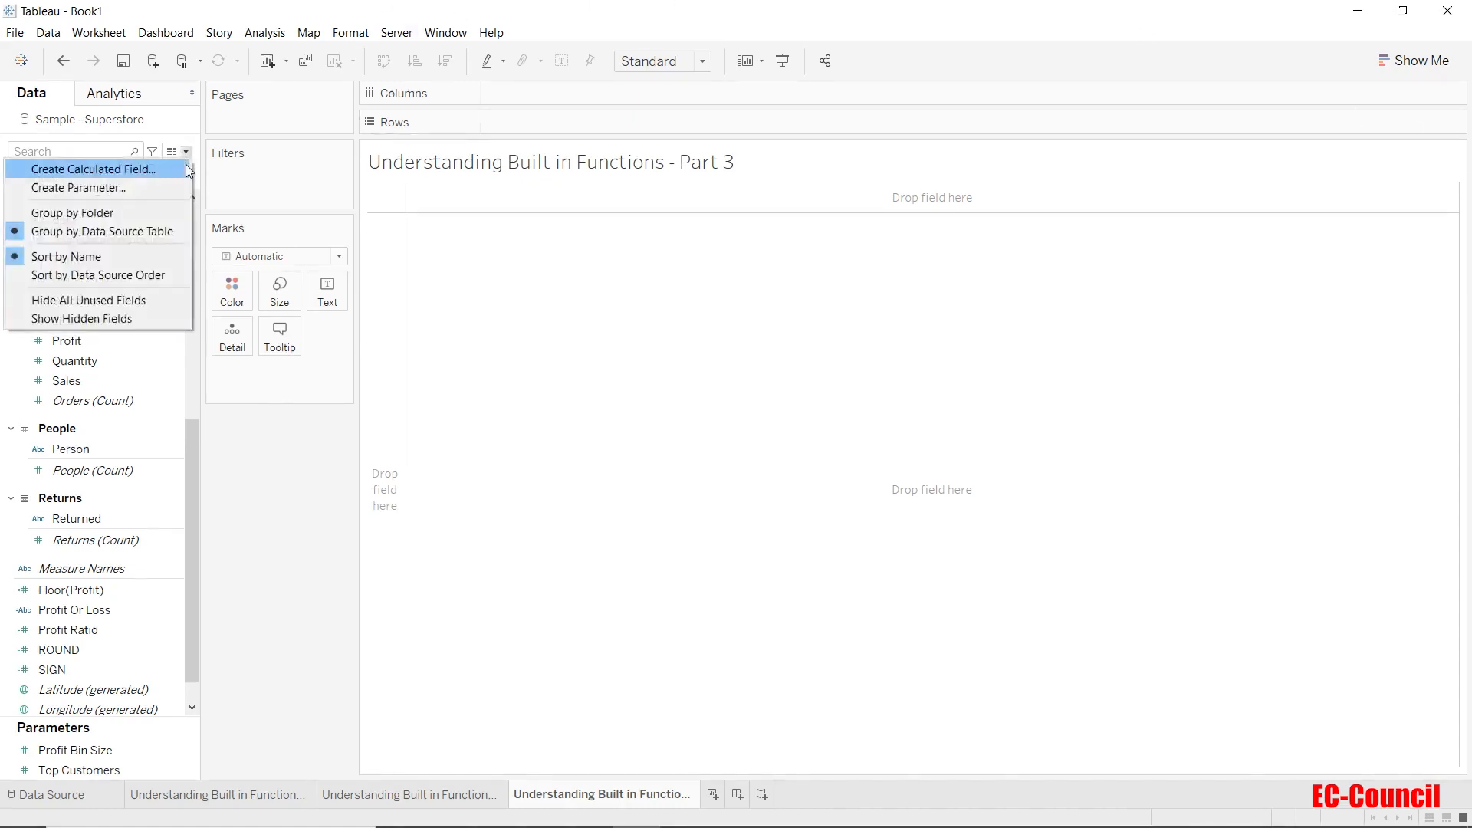
{"action": "left_click", "coordinate": [170, 172]}
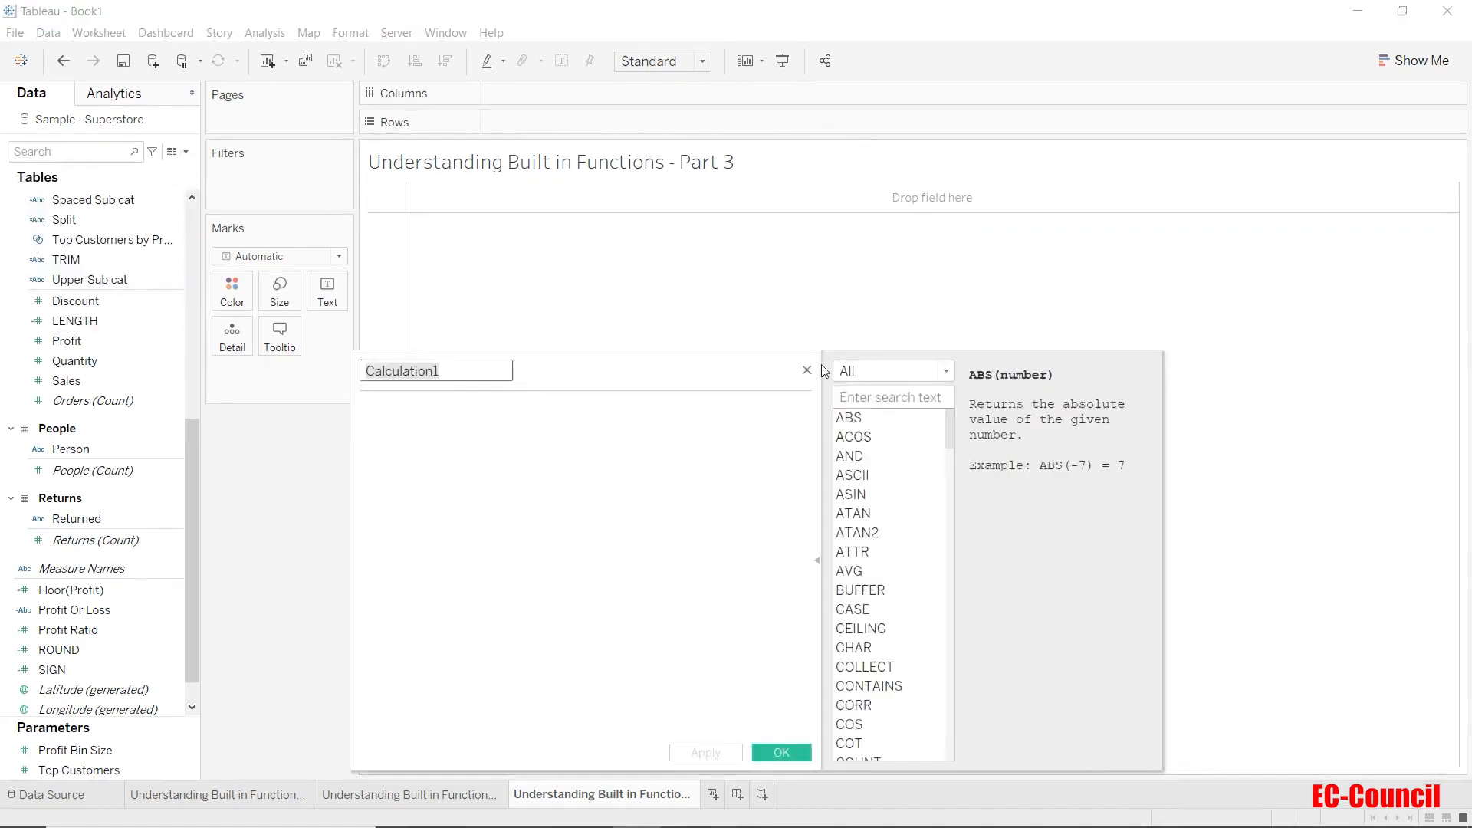
{"action": "left_click_drag", "start_coordinate": [774, 339], "coordinate": [759, 254]}
{"action": "left_click", "coordinate": [870, 261]}
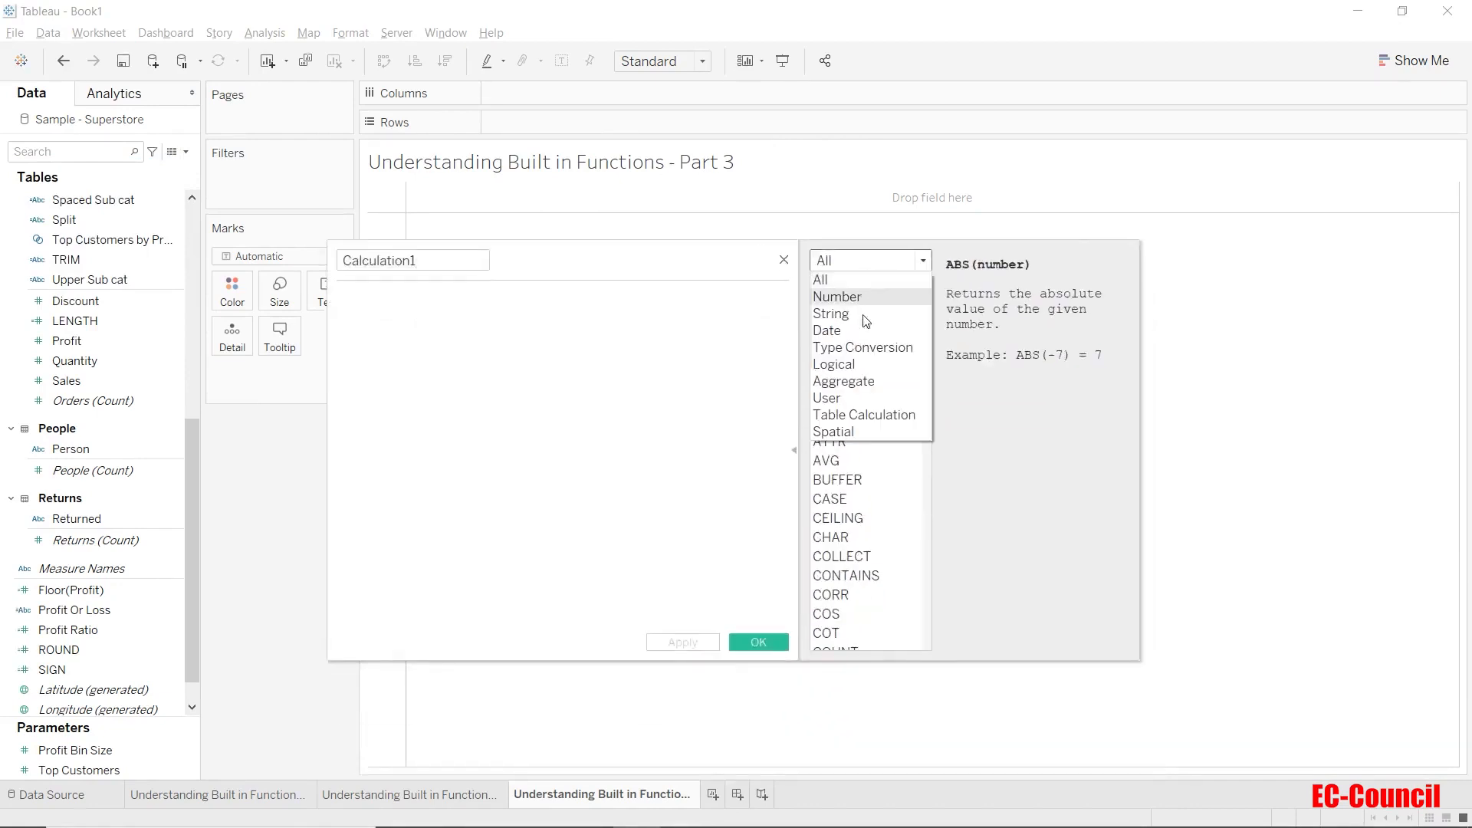
{"action": "left_click", "coordinate": [865, 349]}
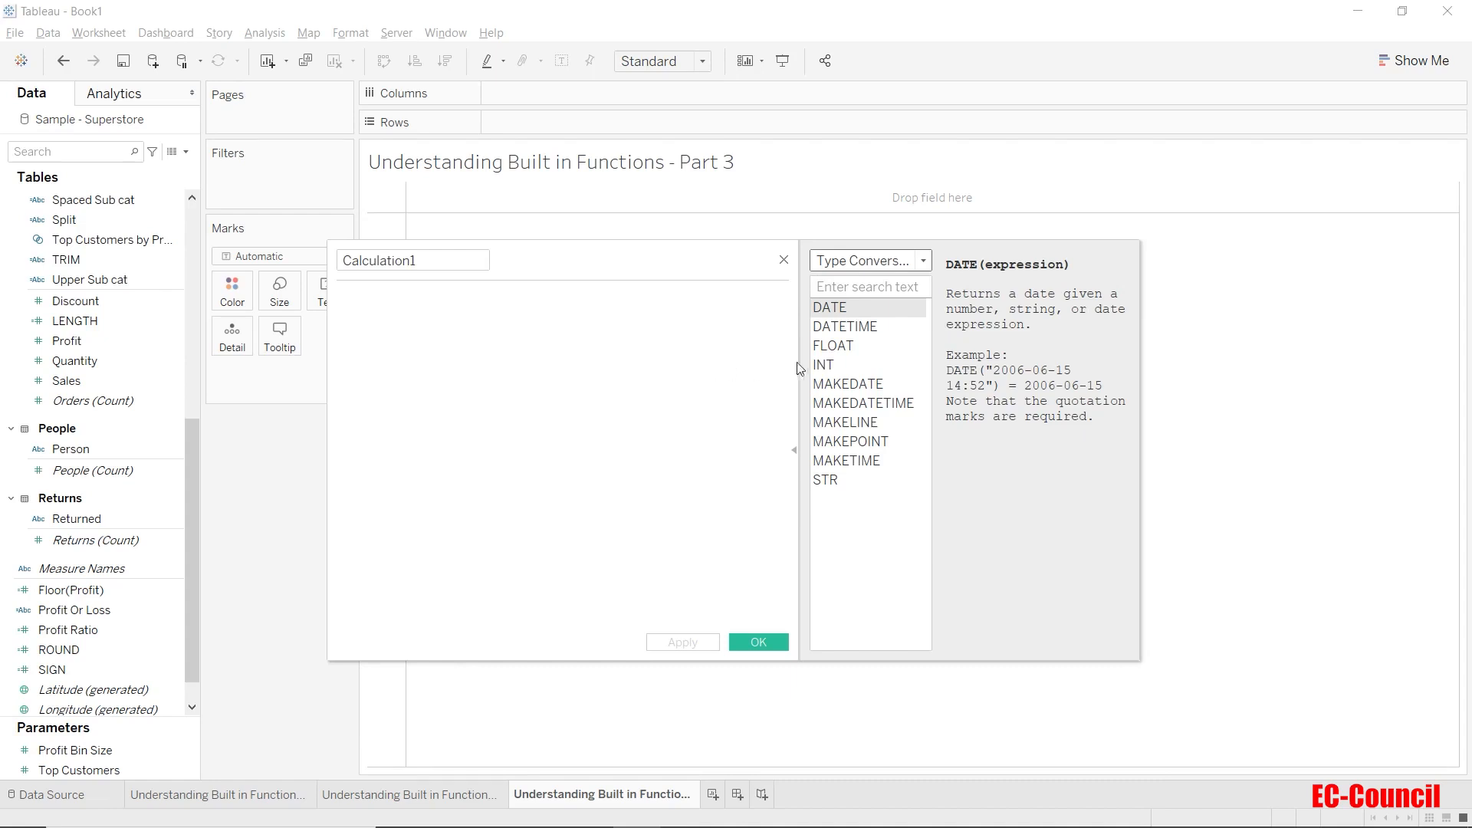
{"action": "left_click", "coordinate": [828, 369]}
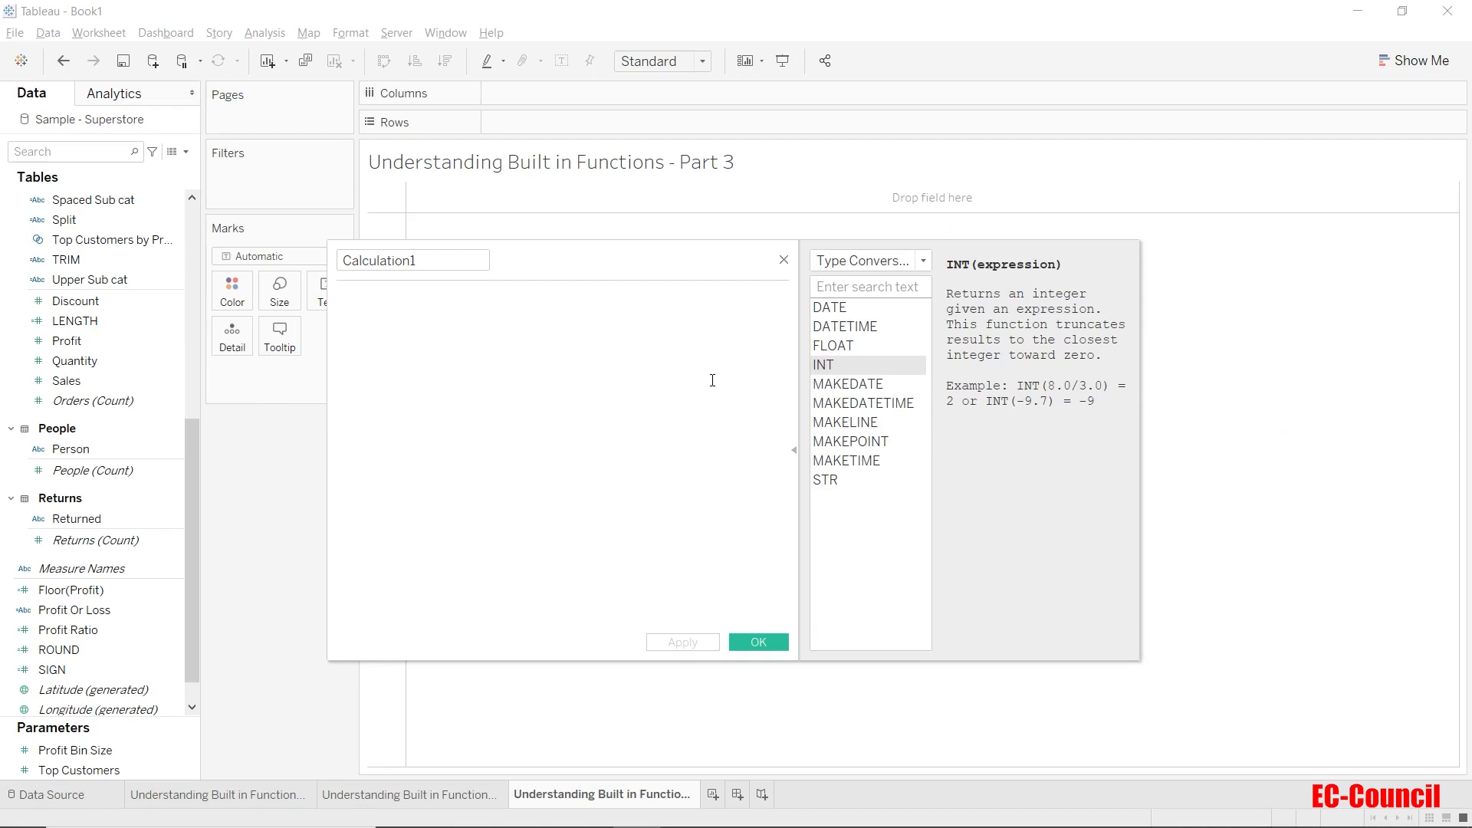
Enter INT(SUM([Profit])) as the calculated field's formula.
{"action": "left_click", "coordinate": [411, 260]}
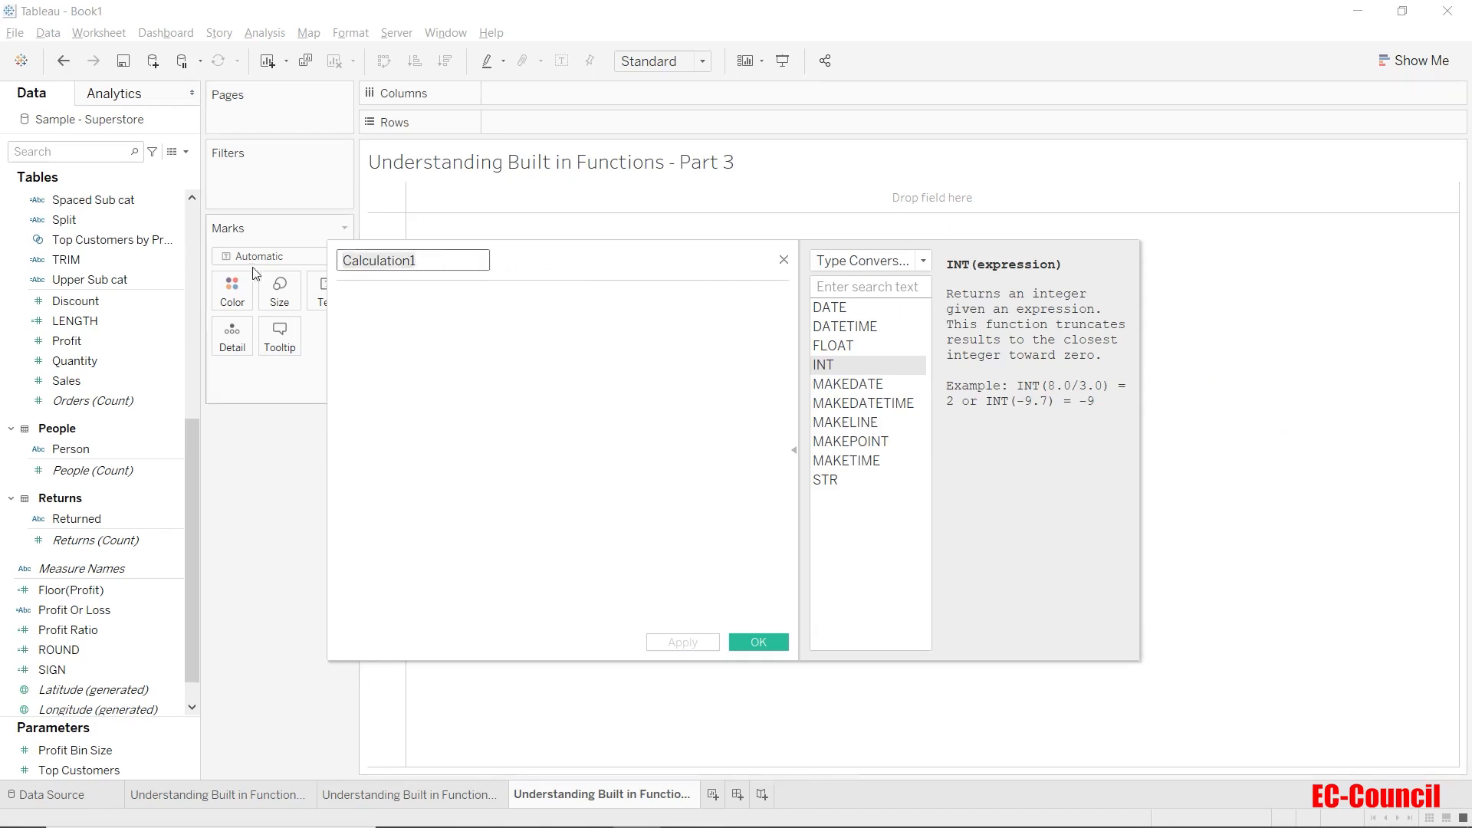
{"action": "left_click", "coordinate": [610, 367]}
{"action": "type", "text": "IN"}
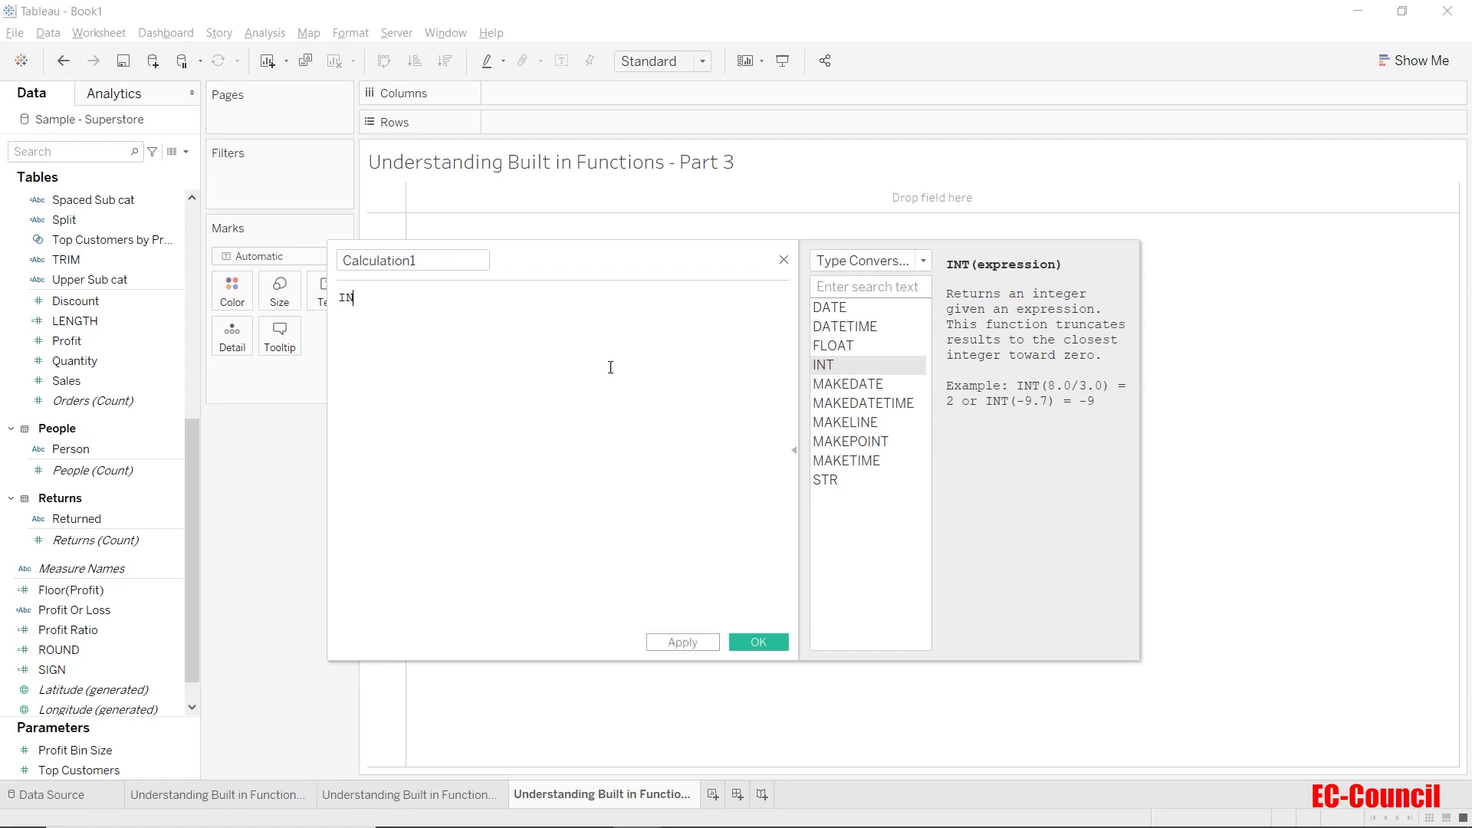
{"action": "type", "text": "T(SUM"}
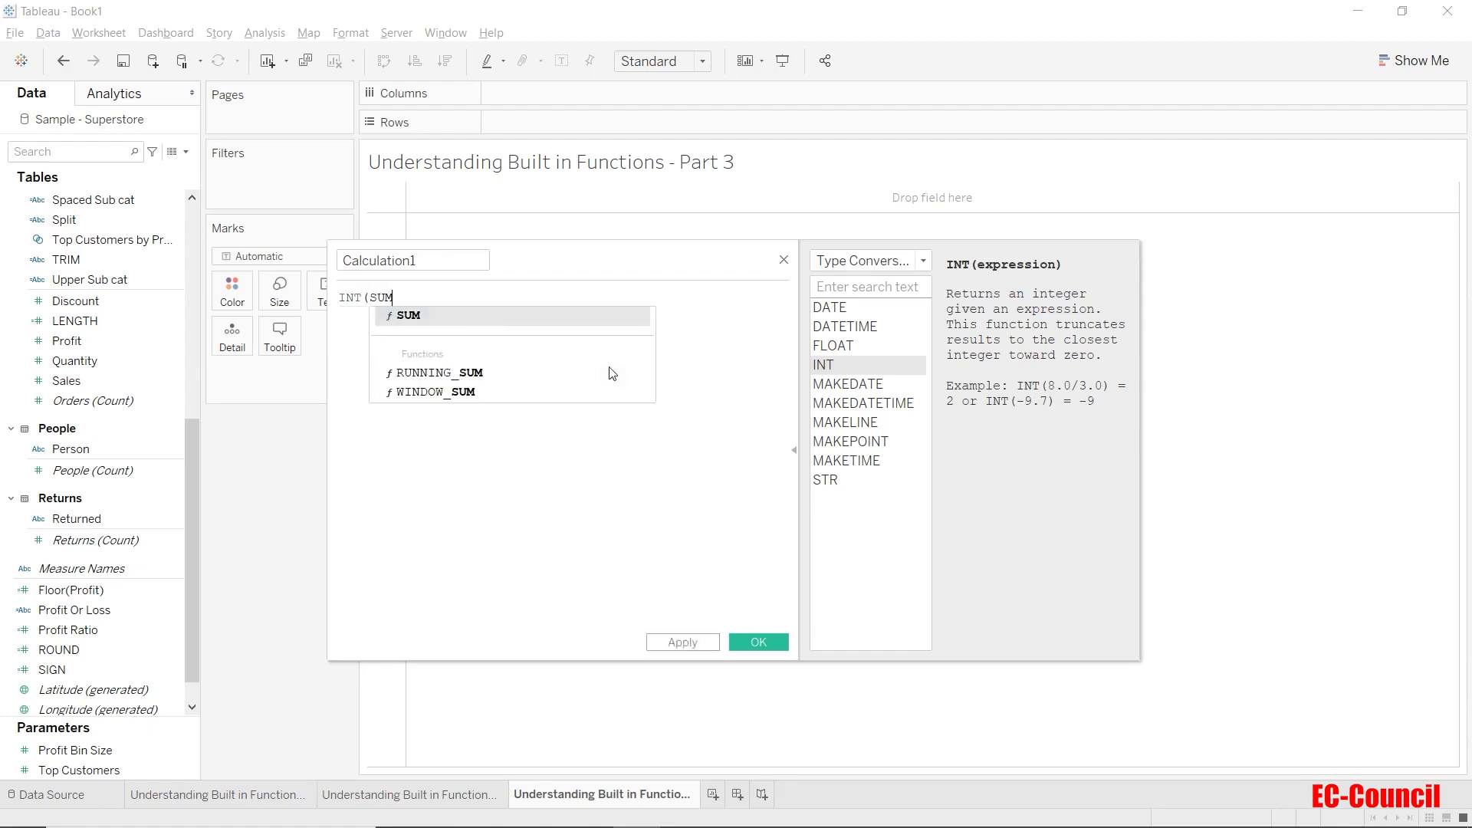
{"action": "type", "text": "([Pro"}
{"action": "key", "text": "Return"}
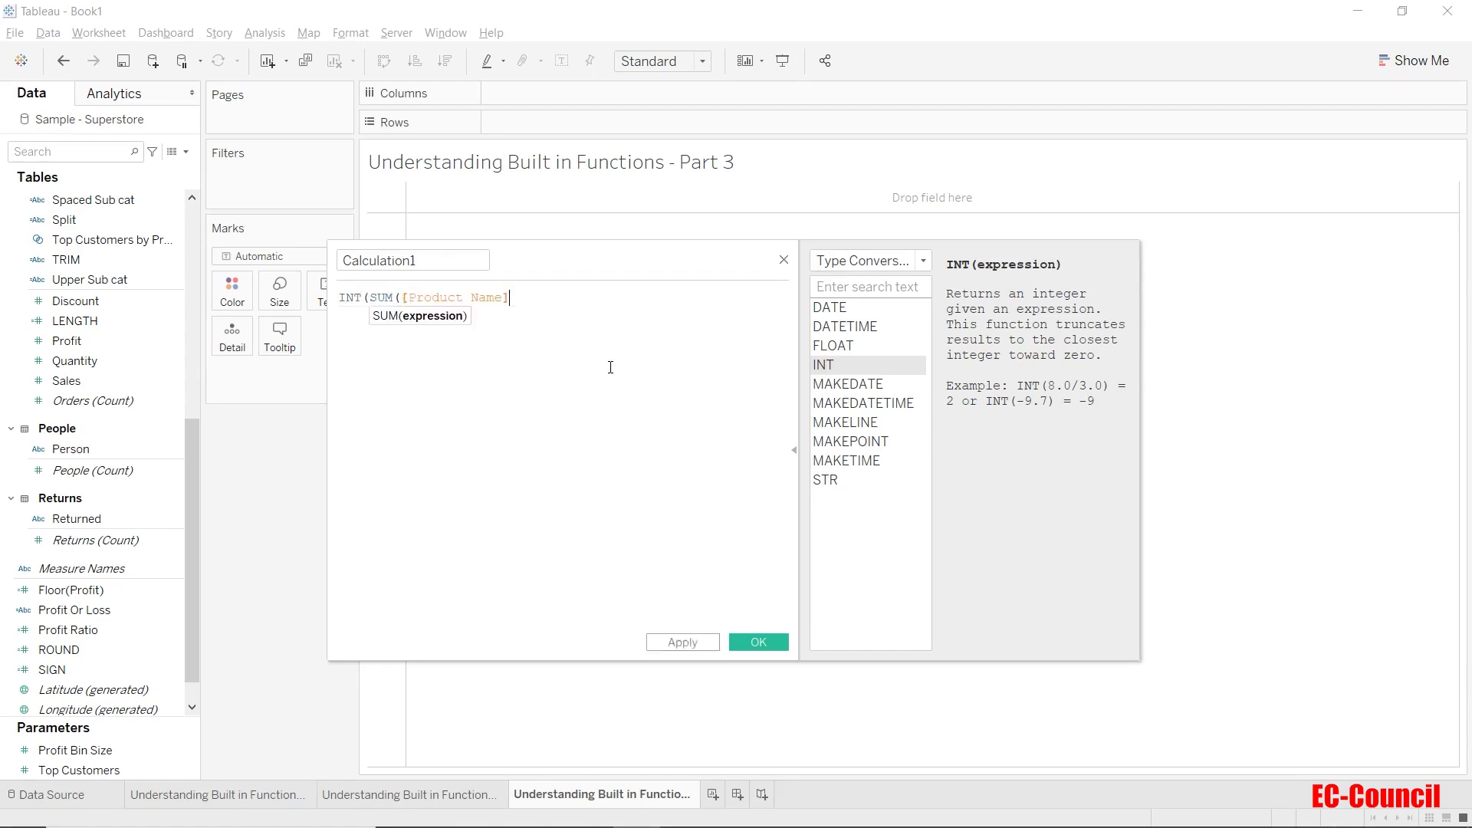
{"action": "type", "text": "))"}
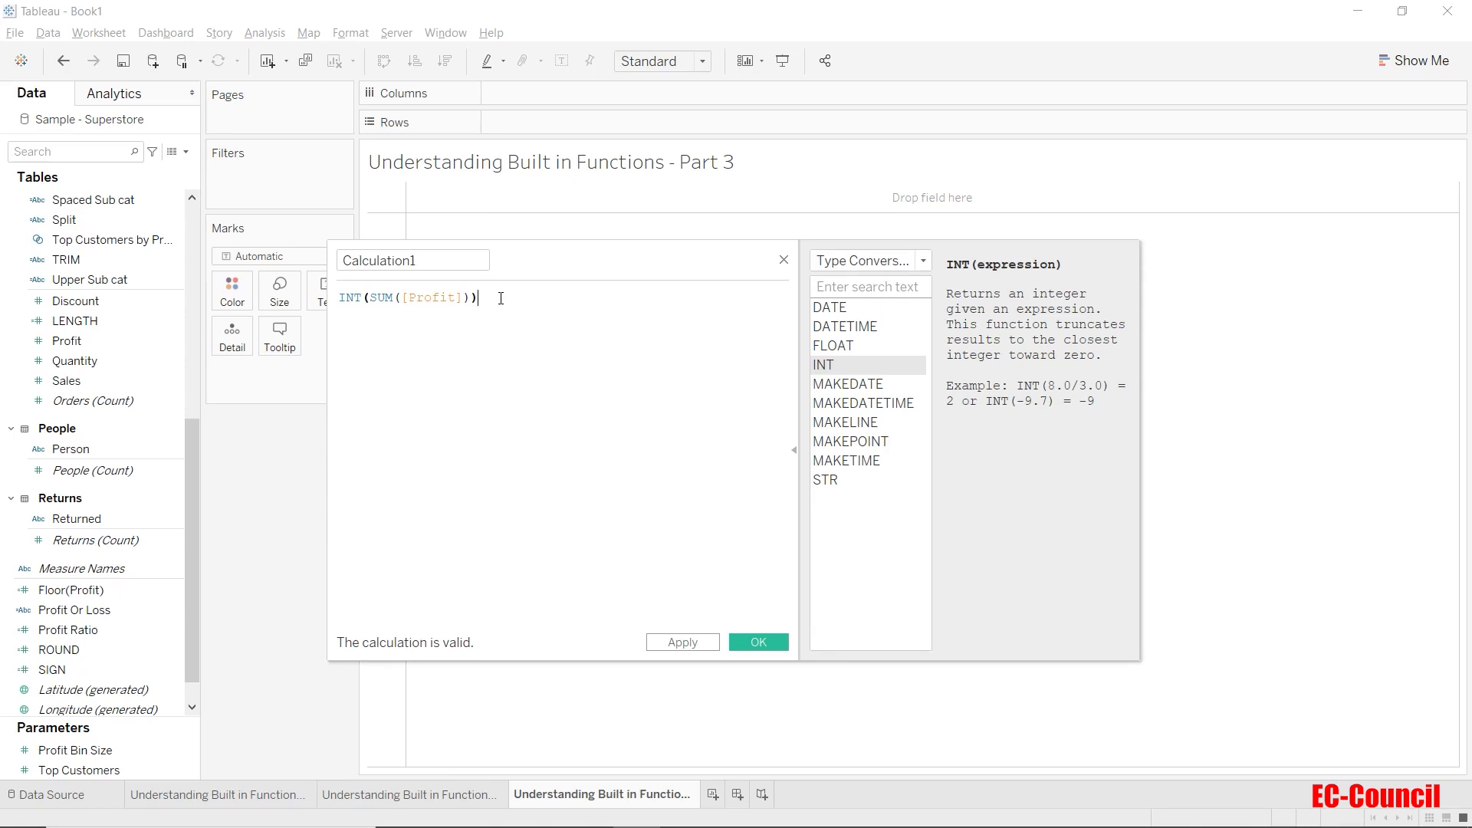
Name the calculated field INT(PROFITS) and save it.
{"action": "left_click", "coordinate": [448, 261]}
{"action": "double_click", "coordinate": [448, 261]}
{"action": "type", "text": "INT(PRO"}
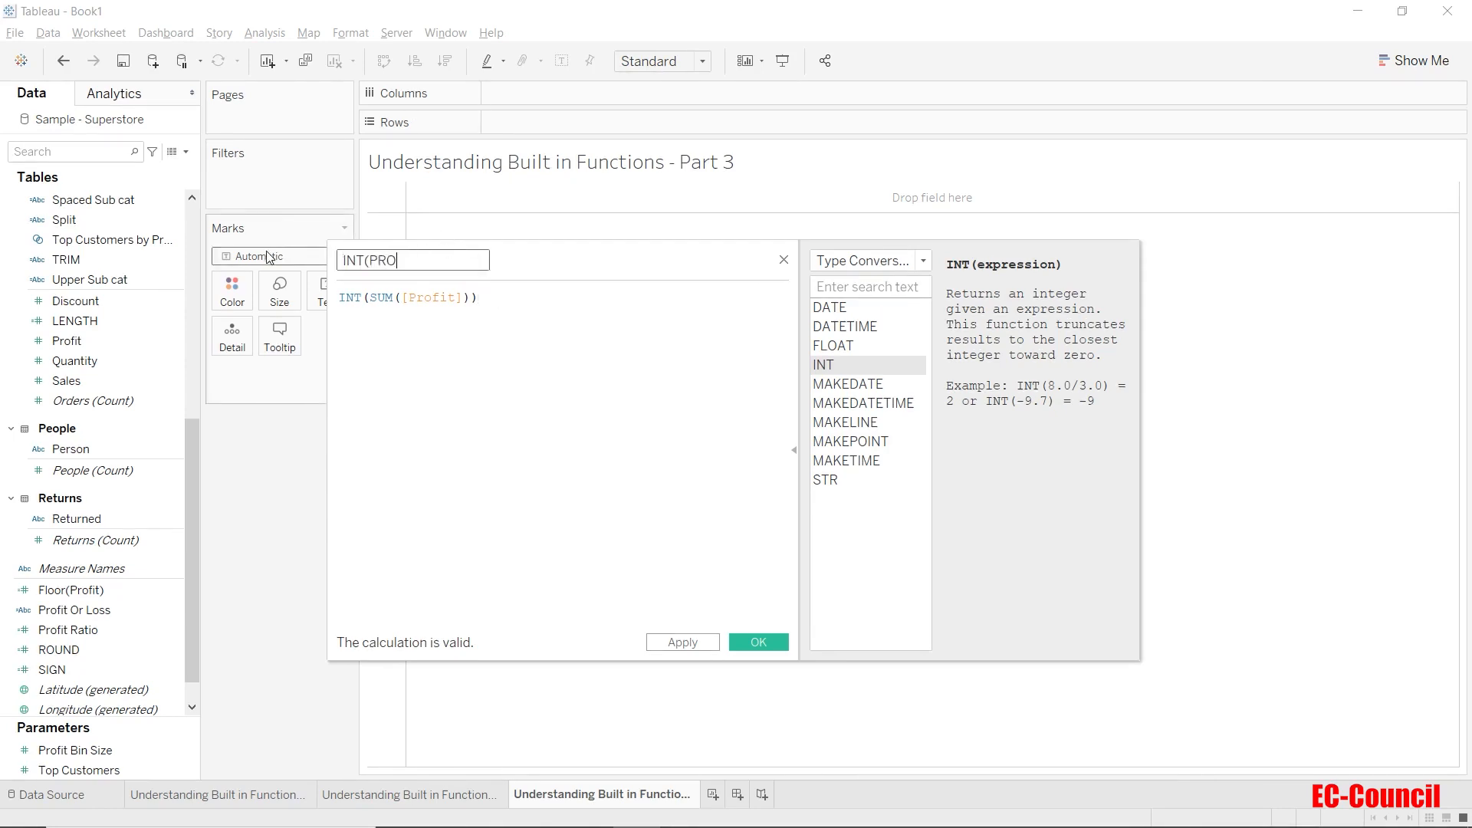
{"action": "type", "text": "FITS)"}
{"action": "left_click", "coordinate": [755, 644]}
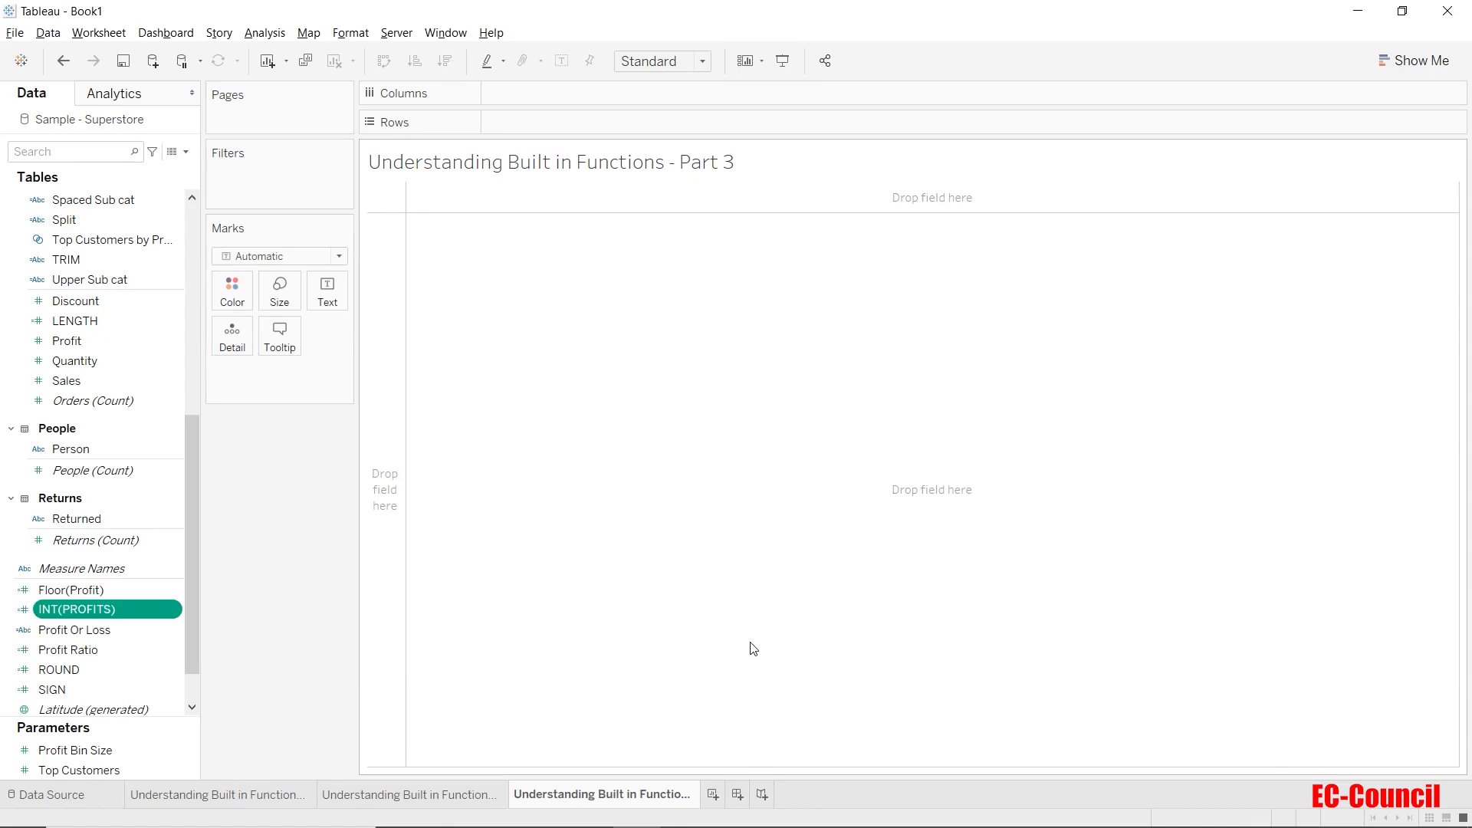
Place Sub-Category on Rows and fit the sheet to Entire View.
{"action": "scroll", "coordinate": [102, 525], "scroll_direction": "up", "scroll_amount": 3}
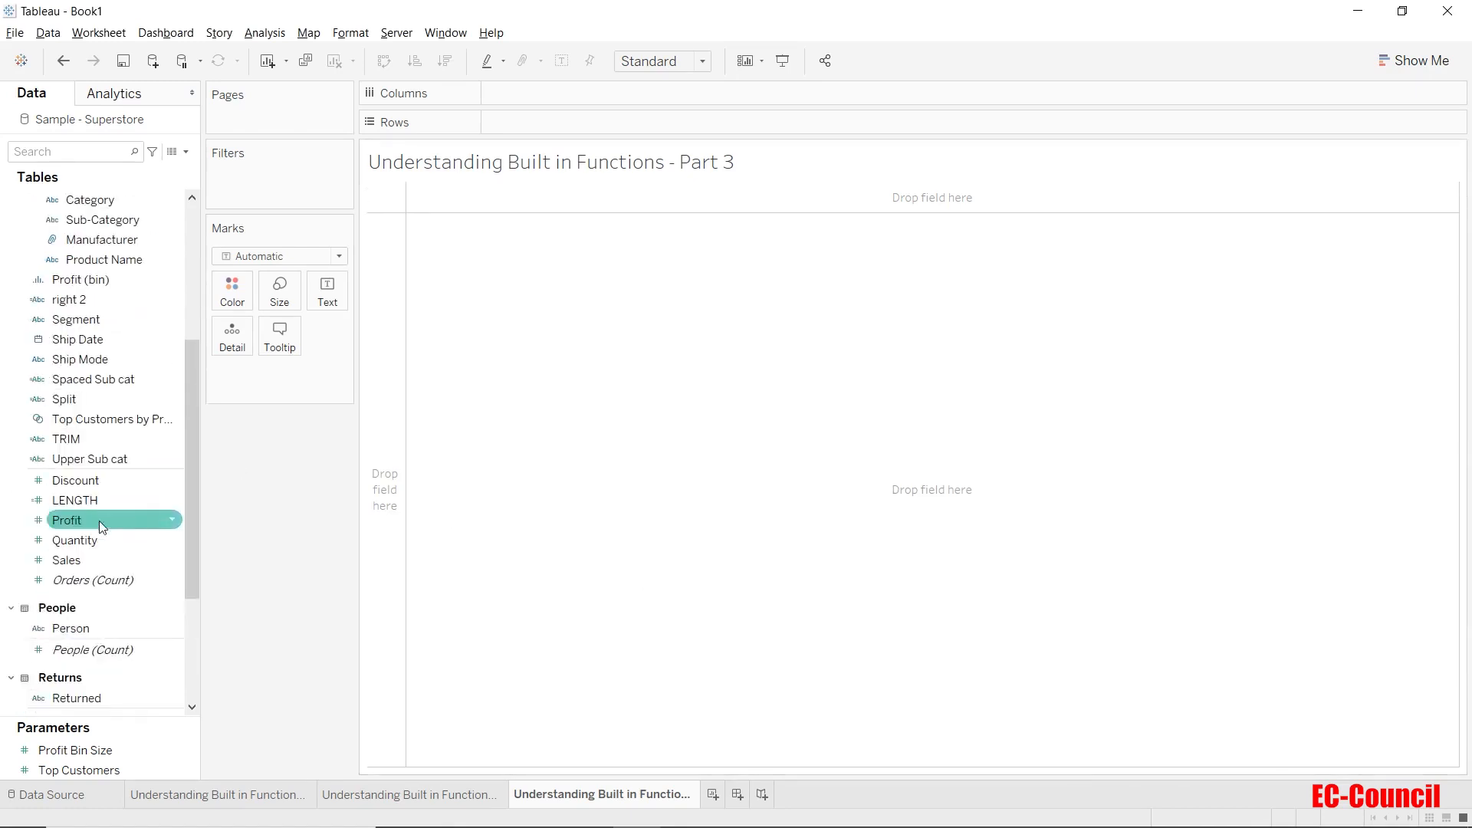
{"action": "scroll", "coordinate": [102, 526], "scroll_direction": "up", "scroll_amount": 2}
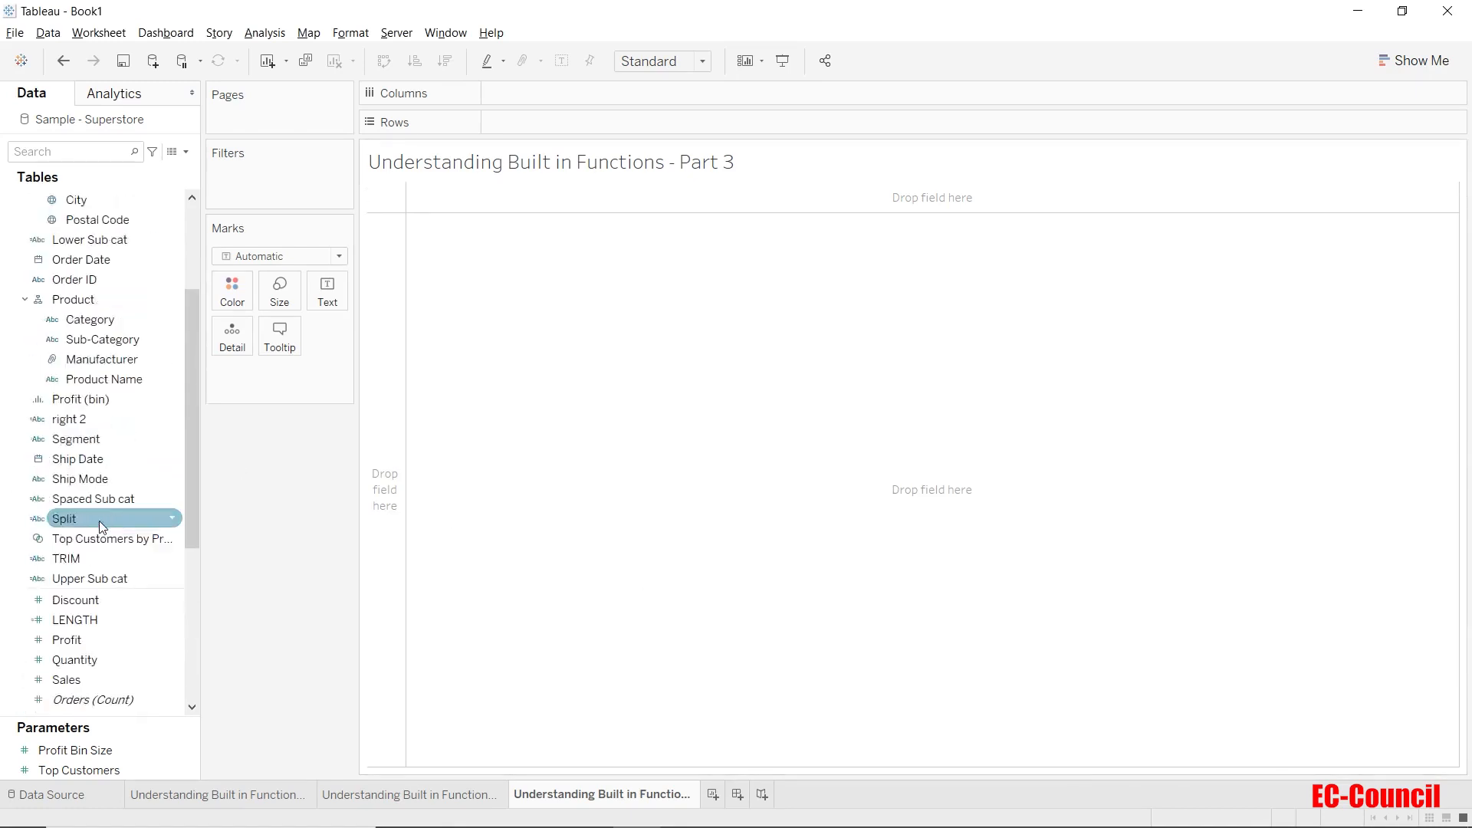
{"action": "scroll", "coordinate": [99, 522], "scroll_direction": "up", "scroll_amount": 2}
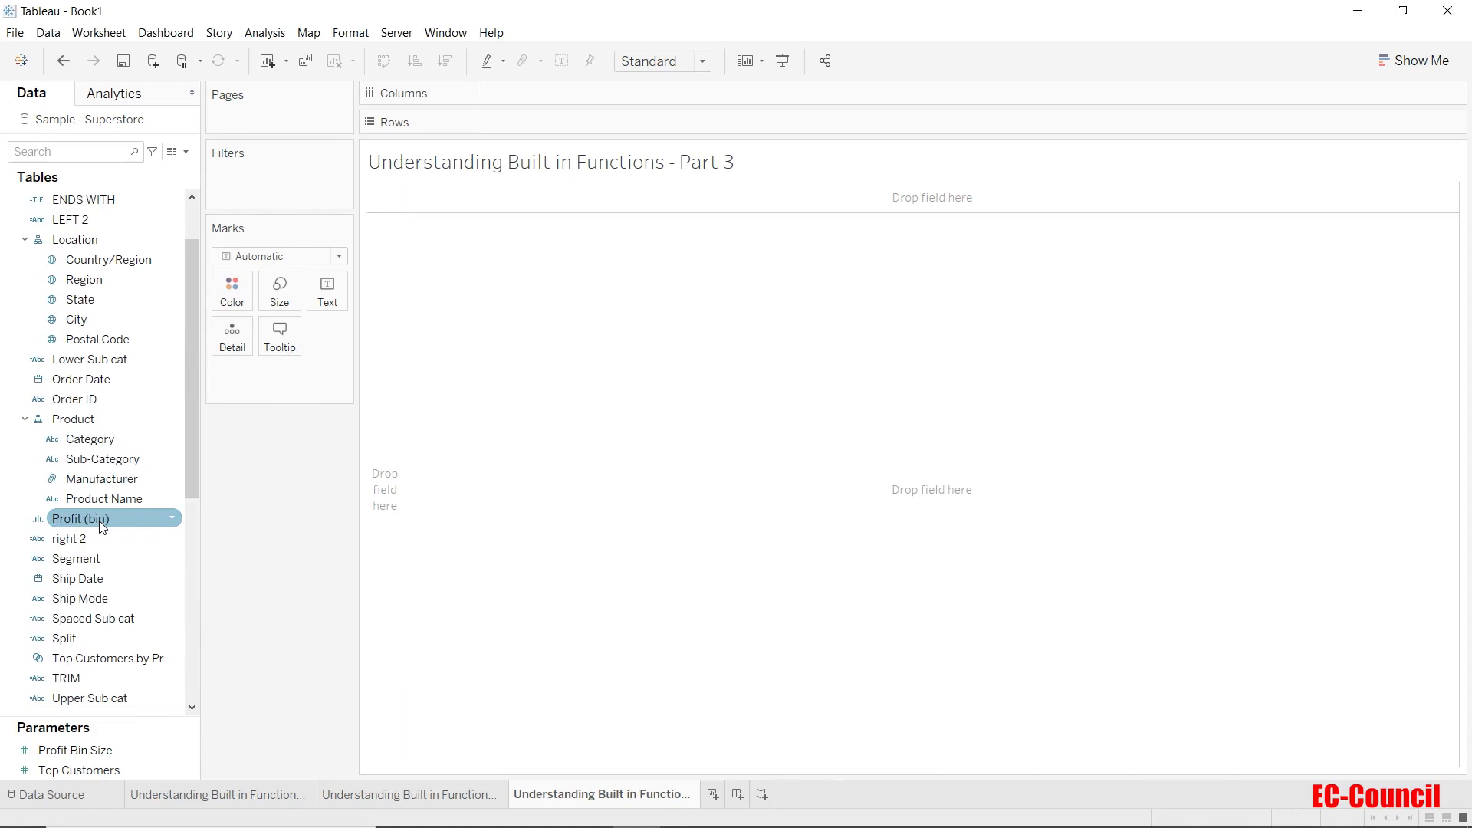
{"action": "left_click_drag", "start_coordinate": [103, 460], "coordinate": [553, 134]}
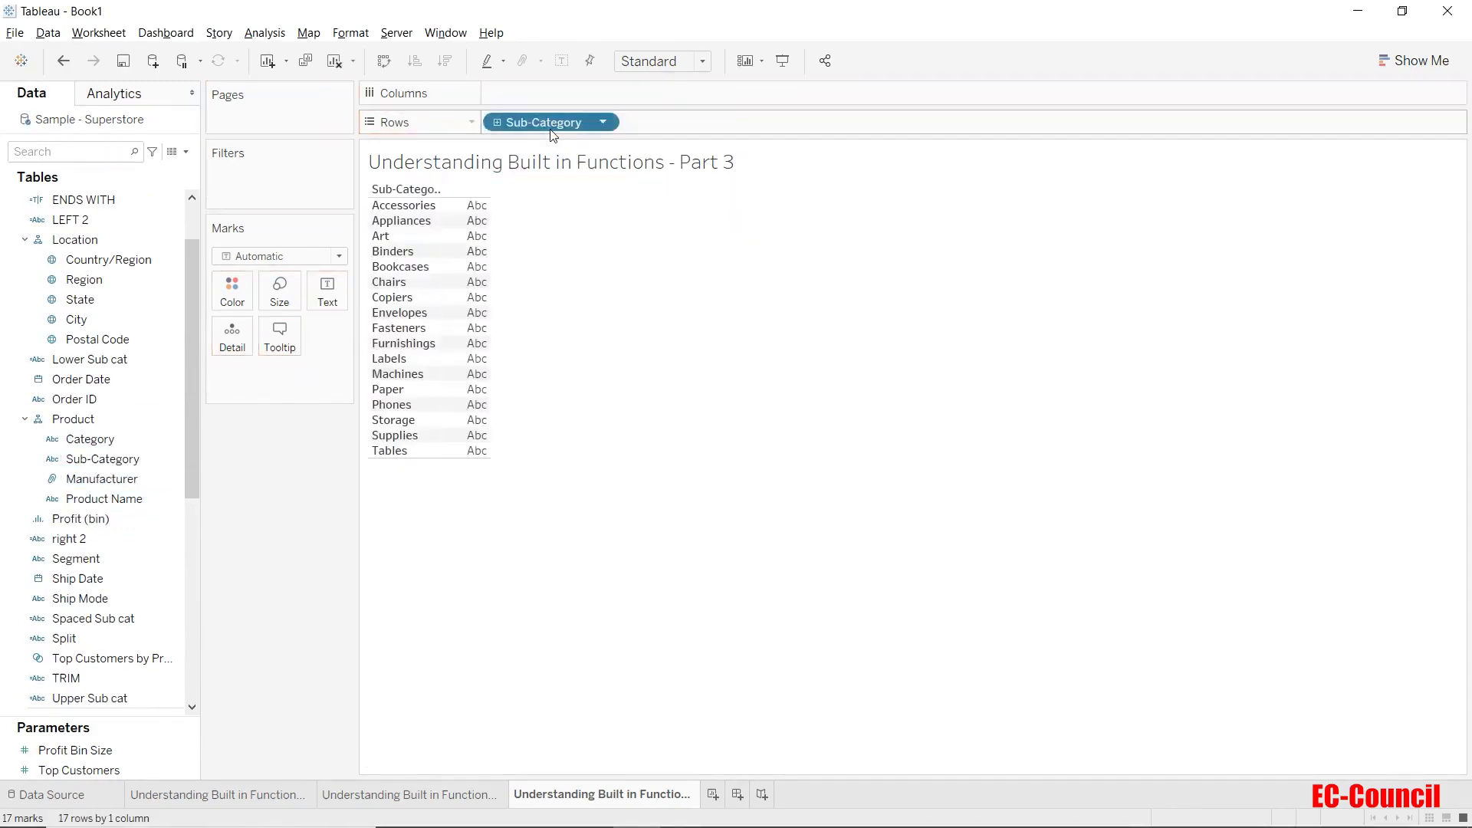
{"action": "left_click", "coordinate": [667, 63]}
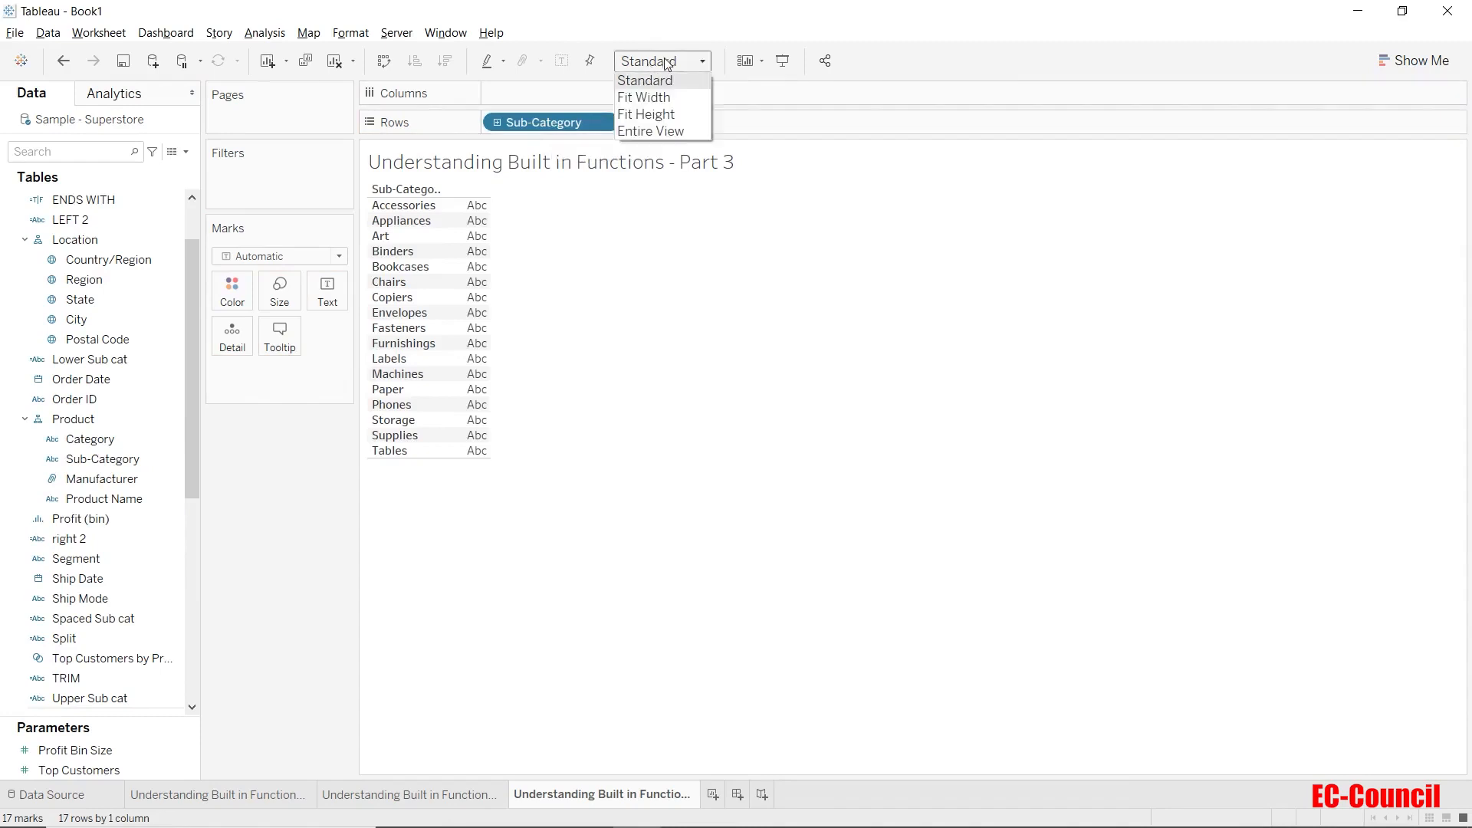
{"action": "left_click", "coordinate": [669, 129]}
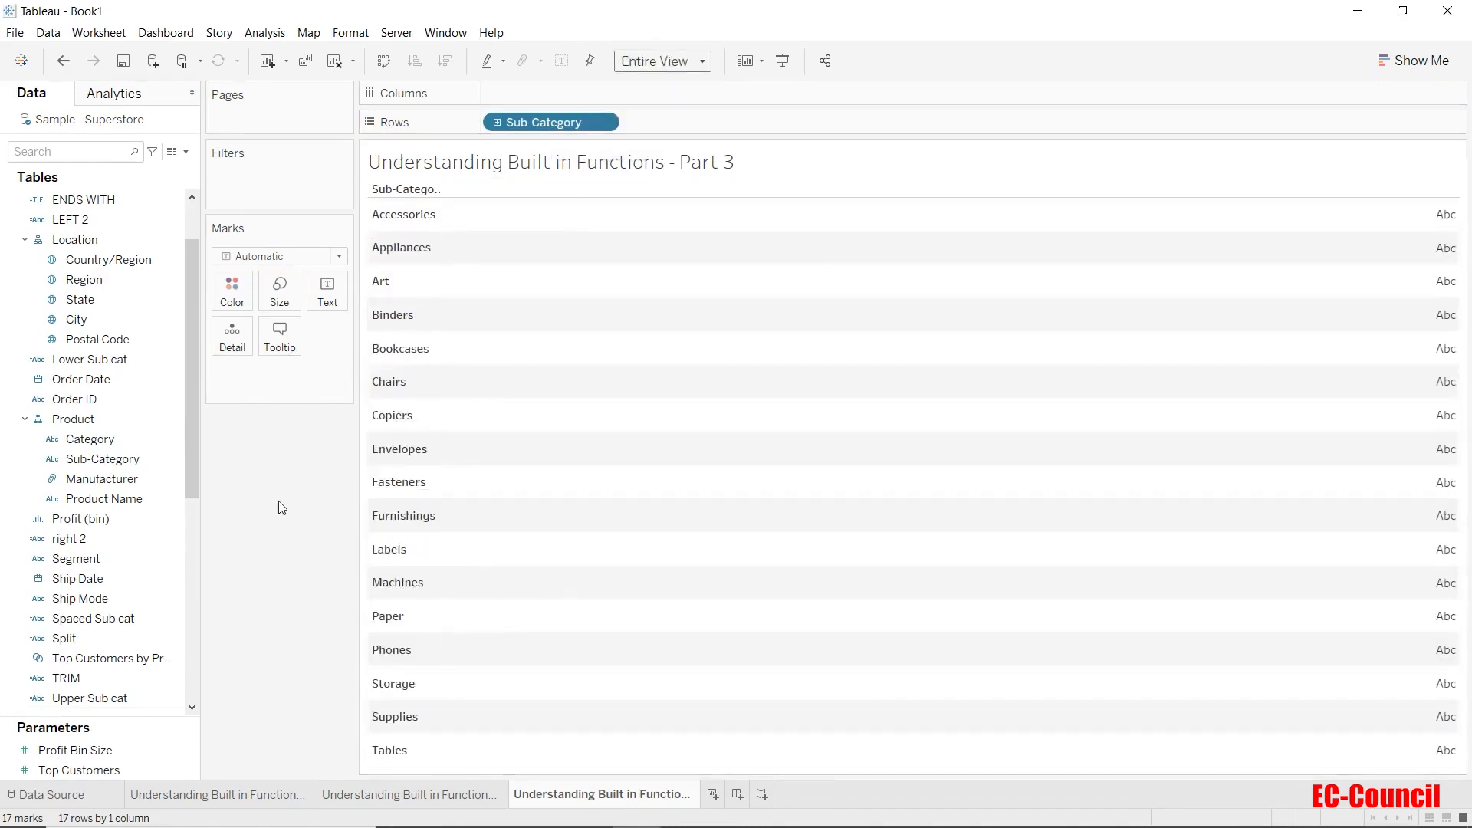
Add Profit and INT(PROFITS) to Columns and show mark labels on all bars.
{"action": "scroll", "coordinate": [139, 537], "scroll_direction": "down", "scroll_amount": 4}
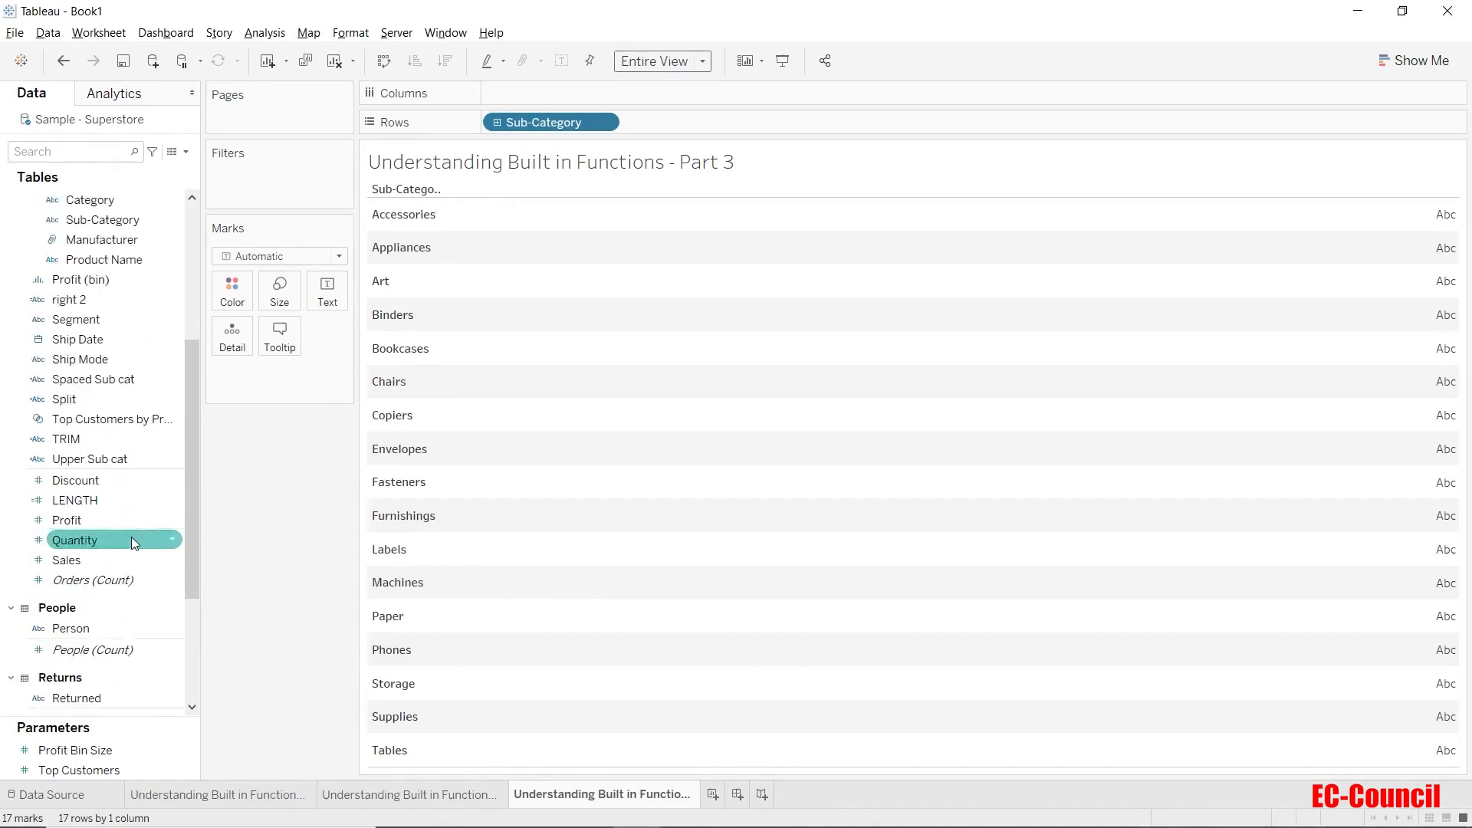
{"action": "left_click_drag", "start_coordinate": [126, 521], "coordinate": [601, 99]}
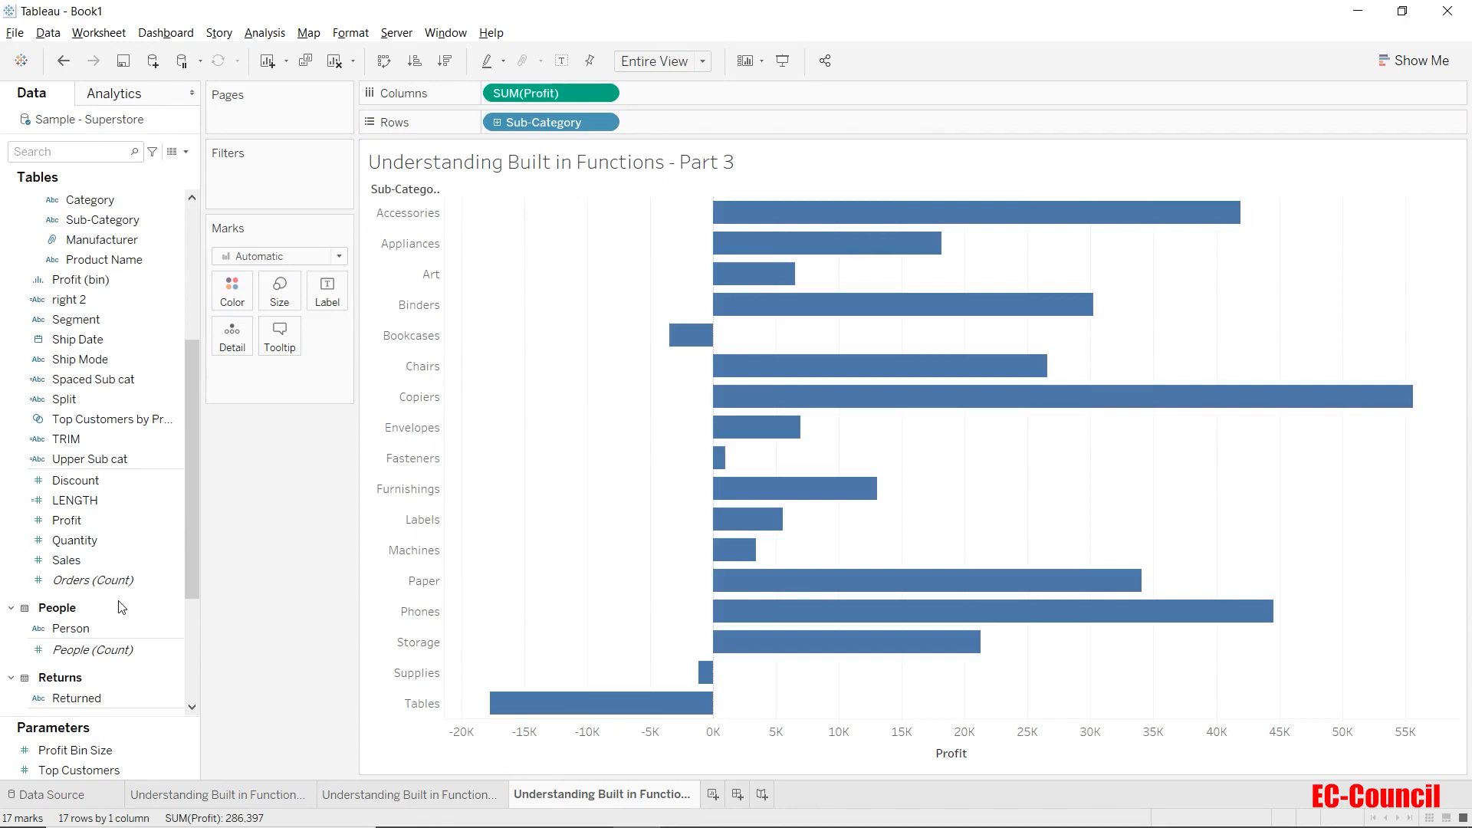
{"action": "scroll", "coordinate": [121, 607], "scroll_direction": "up", "scroll_amount": 1}
{"action": "scroll", "coordinate": [120, 608], "scroll_direction": "down", "scroll_amount": 5}
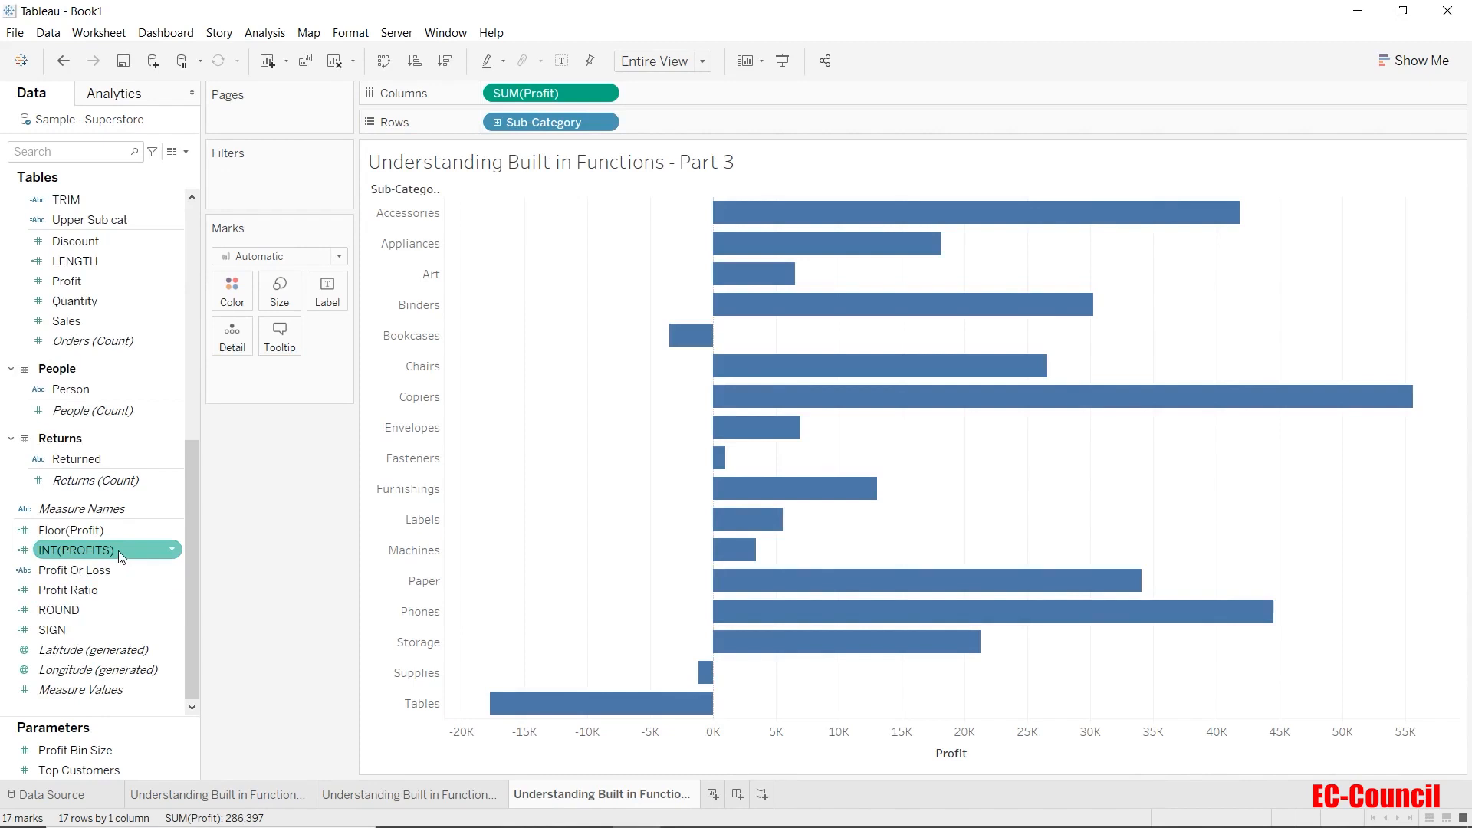
{"action": "left_click_drag", "start_coordinate": [118, 551], "coordinate": [730, 94]}
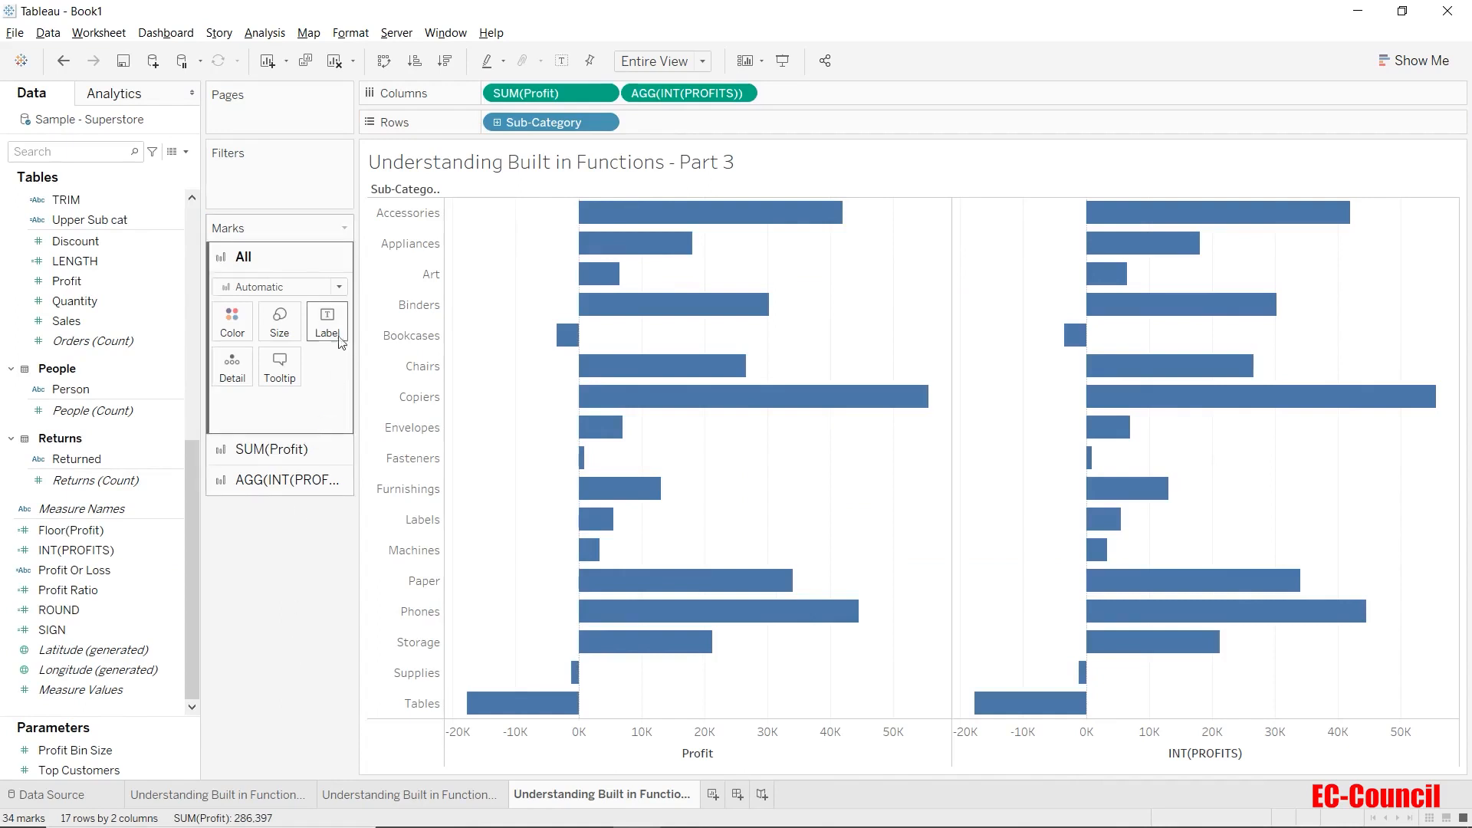
{"action": "left_click", "coordinate": [329, 321]}
{"action": "left_click", "coordinate": [363, 362]}
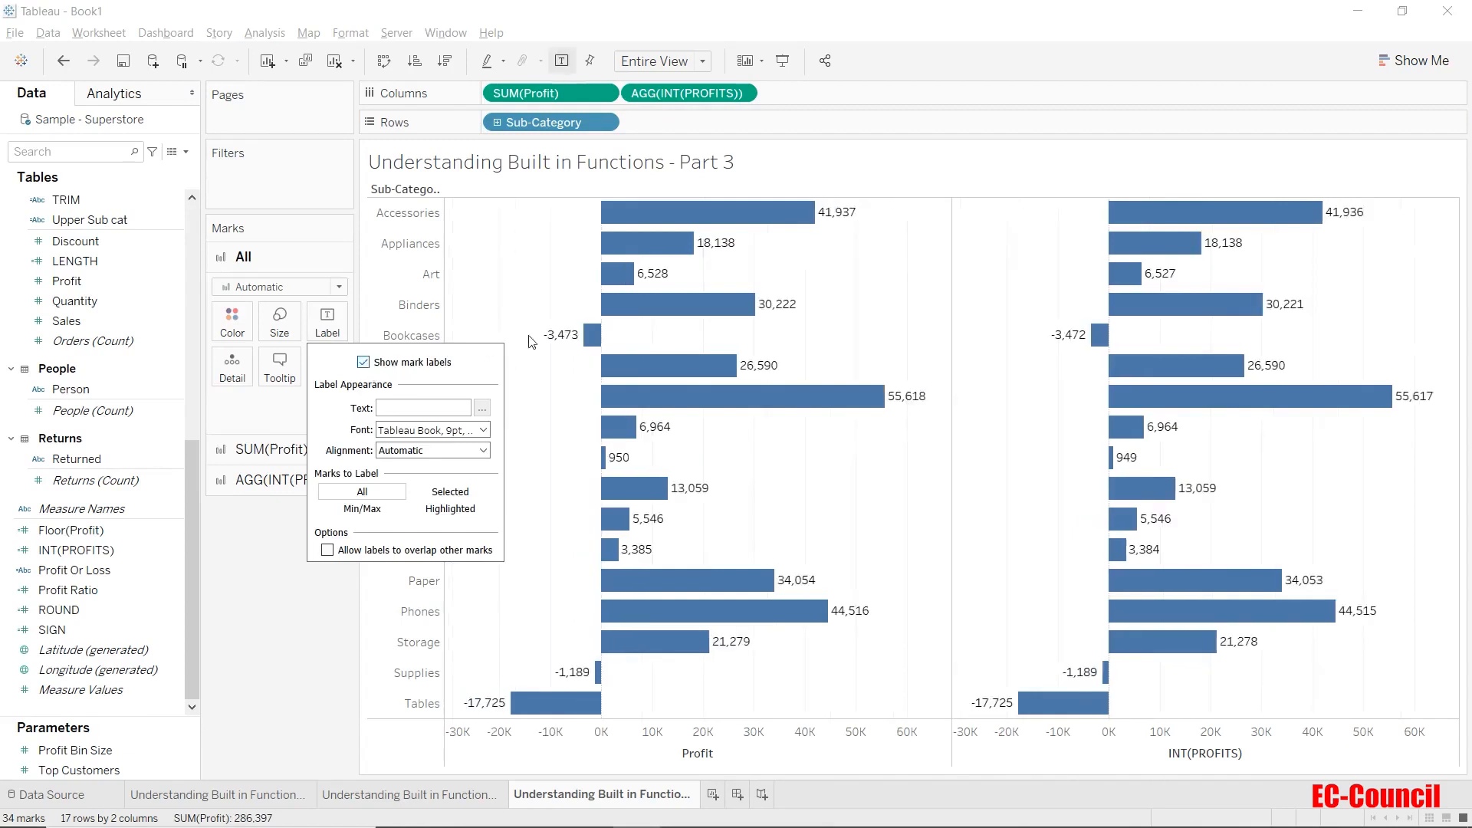
Format the SUM(Profit) pane numbers as Number (Custom) with two decimal places.
{"action": "left_click", "coordinate": [850, 221]}
{"action": "right_click", "coordinate": [851, 220]}
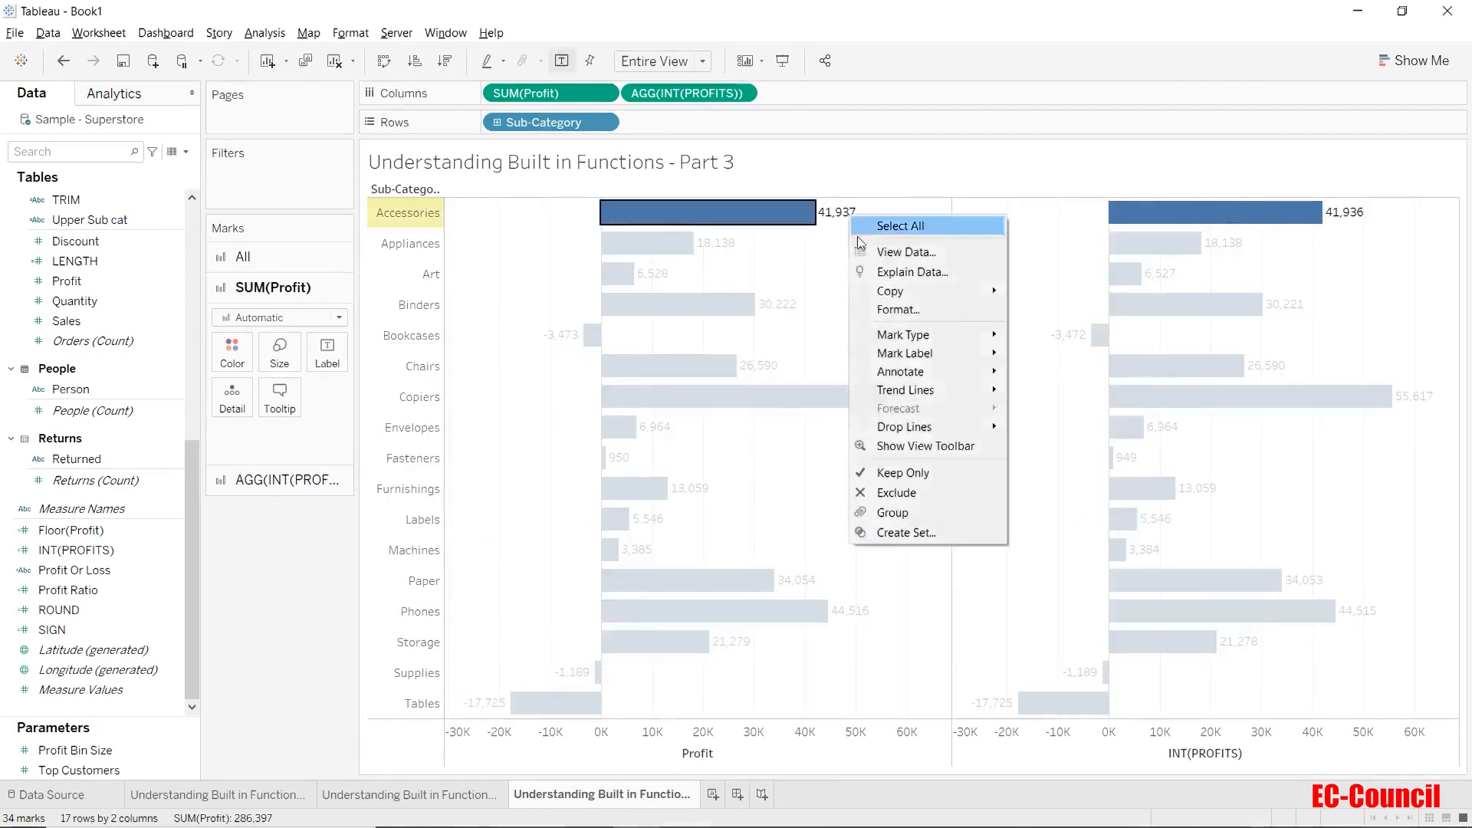
{"action": "left_click", "coordinate": [897, 310]}
{"action": "left_click", "coordinate": [166, 124]}
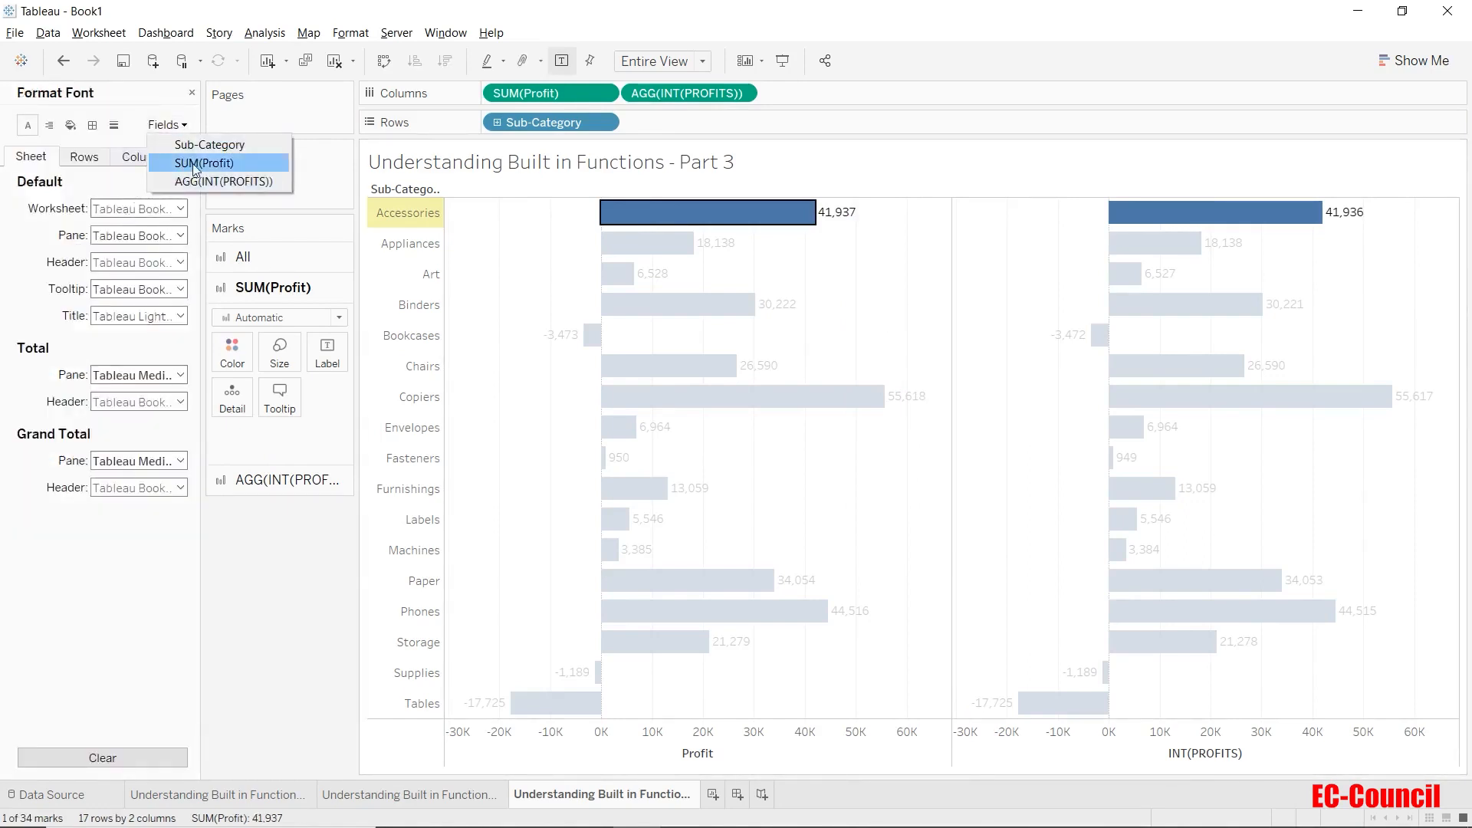
{"action": "left_click", "coordinate": [172, 164]}
{"action": "left_click", "coordinate": [74, 156]}
{"action": "left_click", "coordinate": [153, 261]}
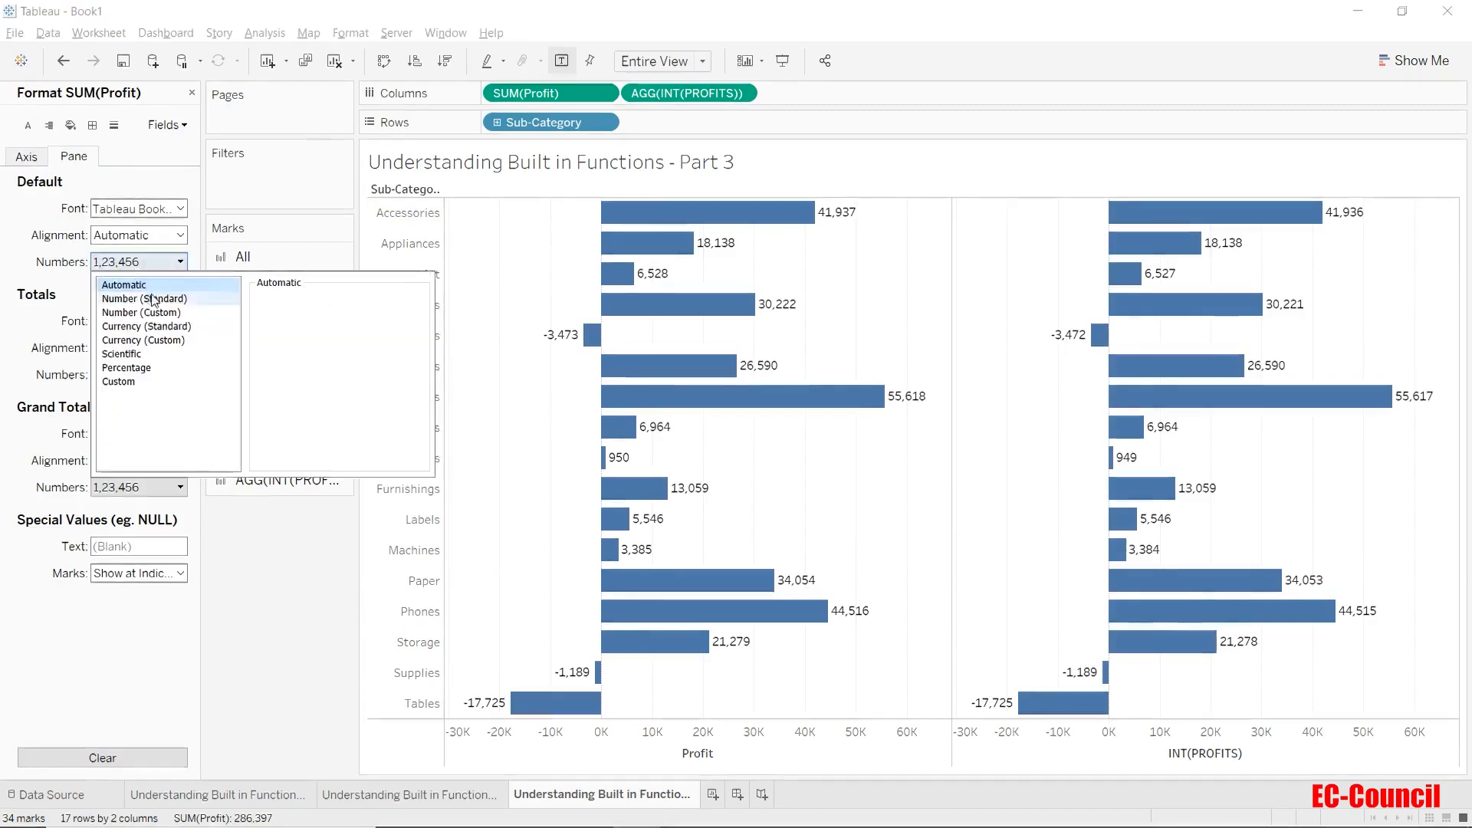
{"action": "left_click", "coordinate": [141, 312]}
Format the INT(PROFITS) pane numbers as Number (Custom) with two decimal places and clear the Accessories highlight.
{"action": "left_click", "coordinate": [166, 124]}
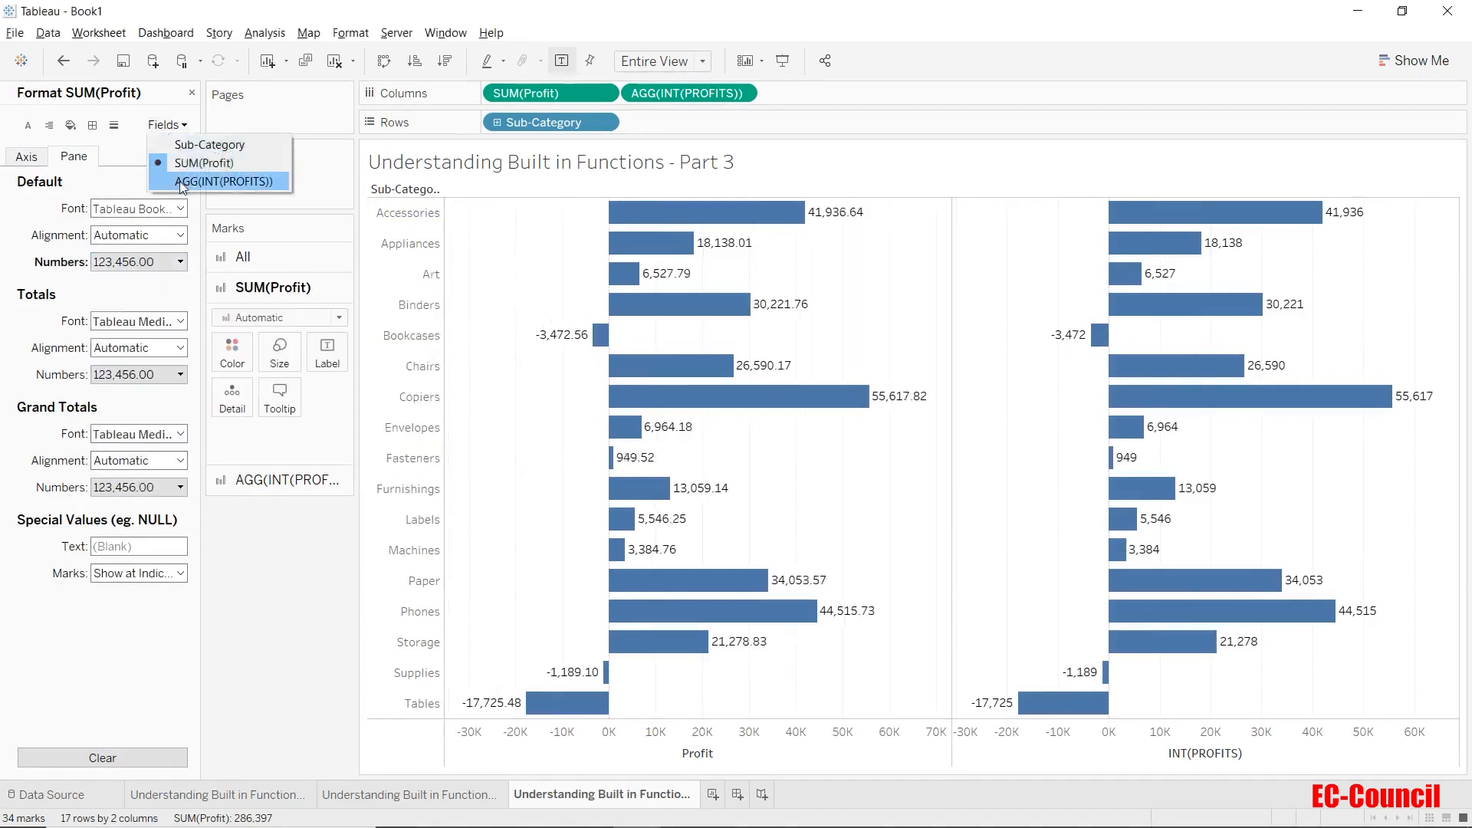
{"action": "left_click", "coordinate": [172, 178]}
{"action": "left_click", "coordinate": [134, 263]}
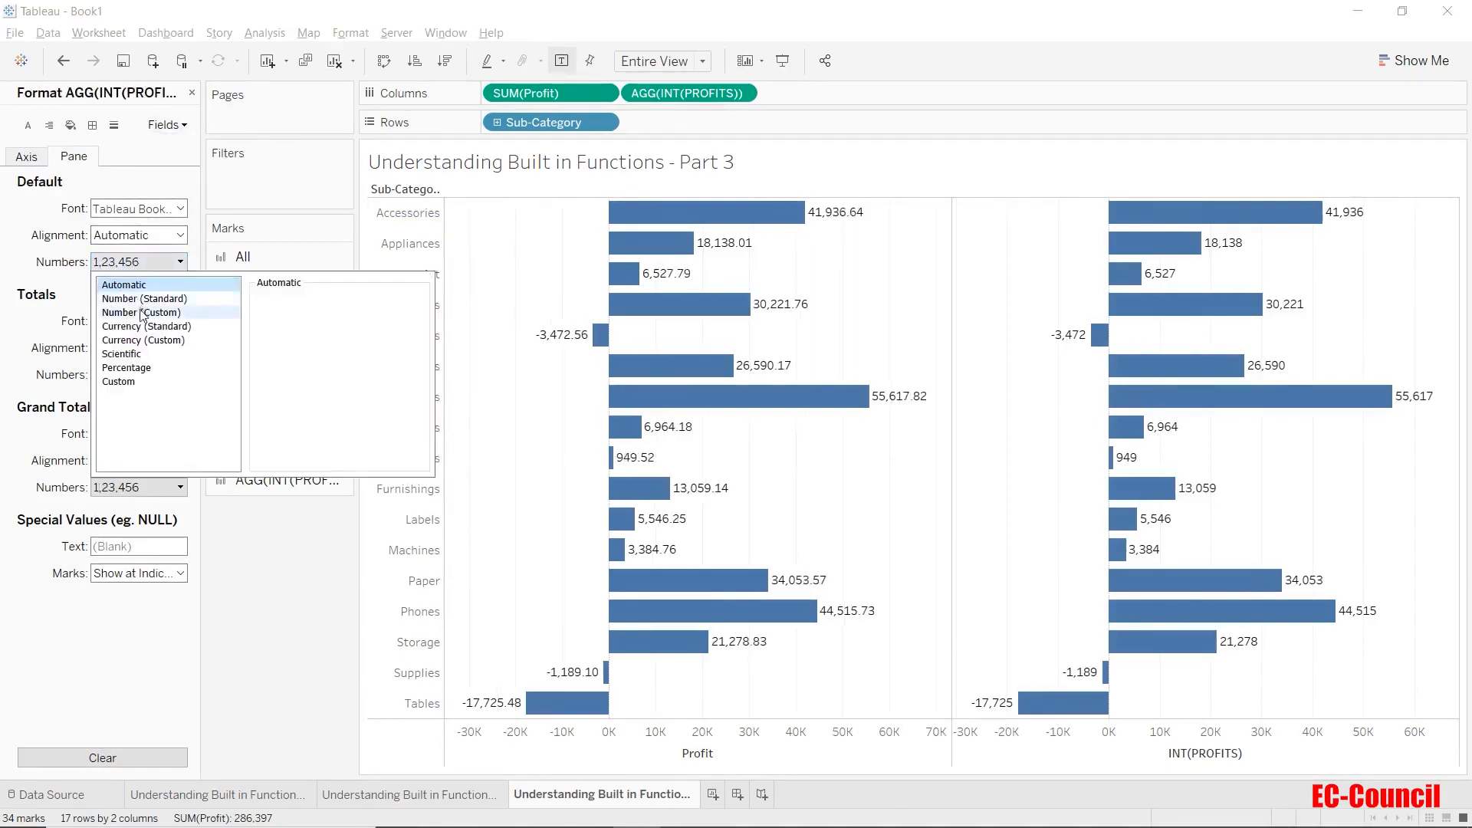
{"action": "left_click", "coordinate": [220, 607]}
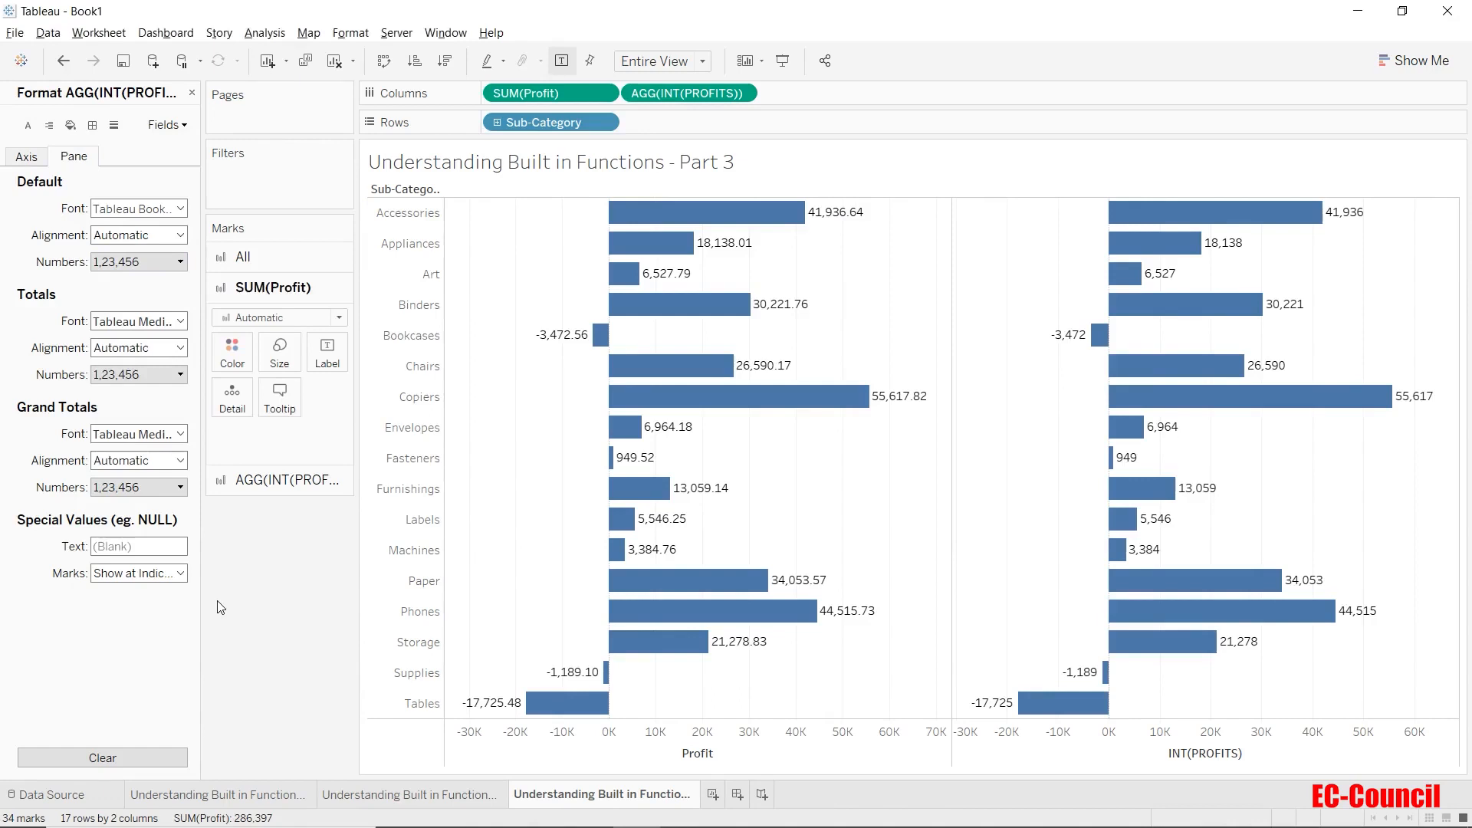
{"action": "left_click", "coordinate": [102, 259]}
{"action": "left_click", "coordinate": [138, 313]}
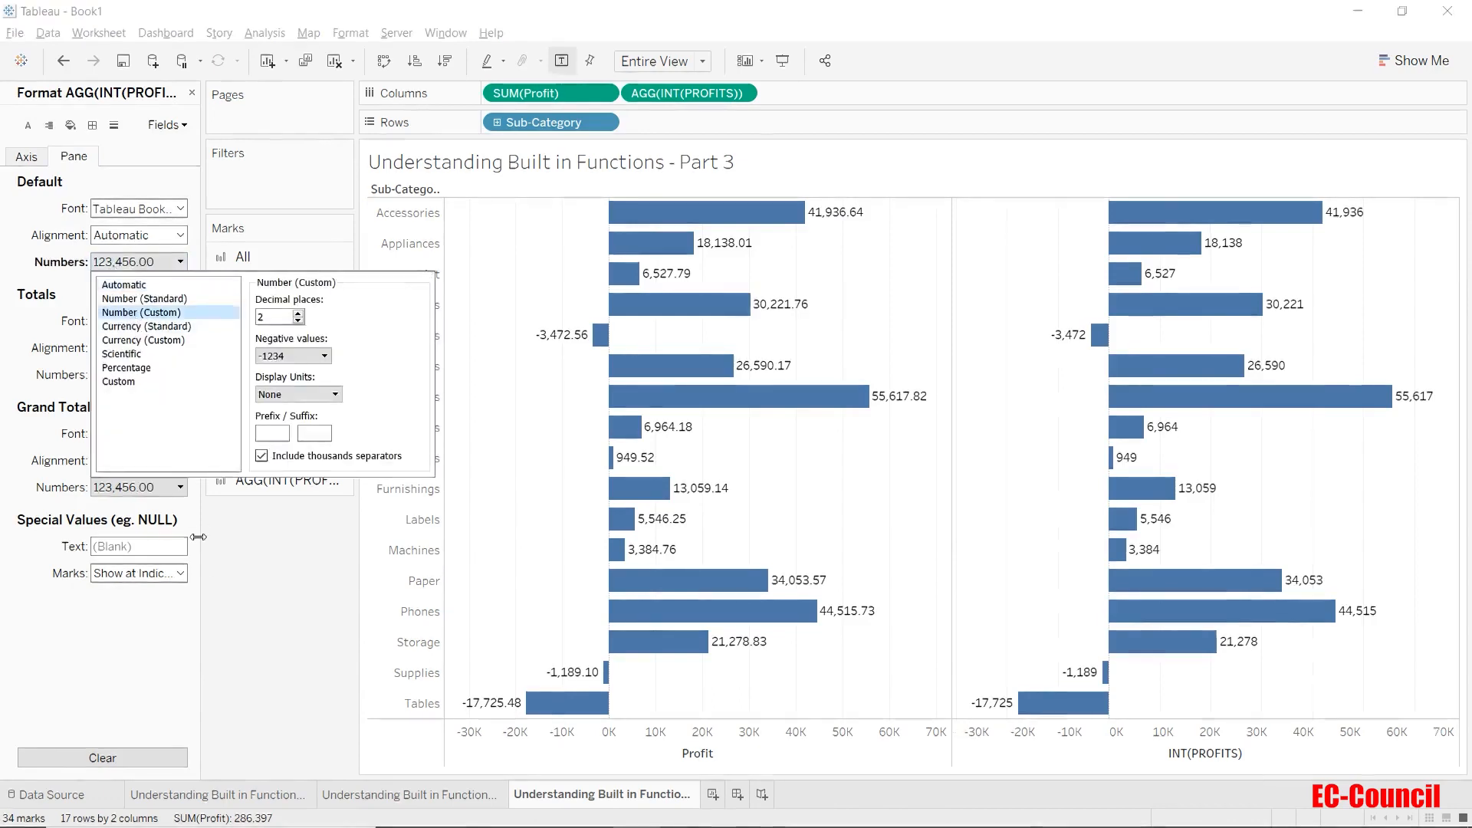
{"action": "left_click", "coordinate": [256, 534]}
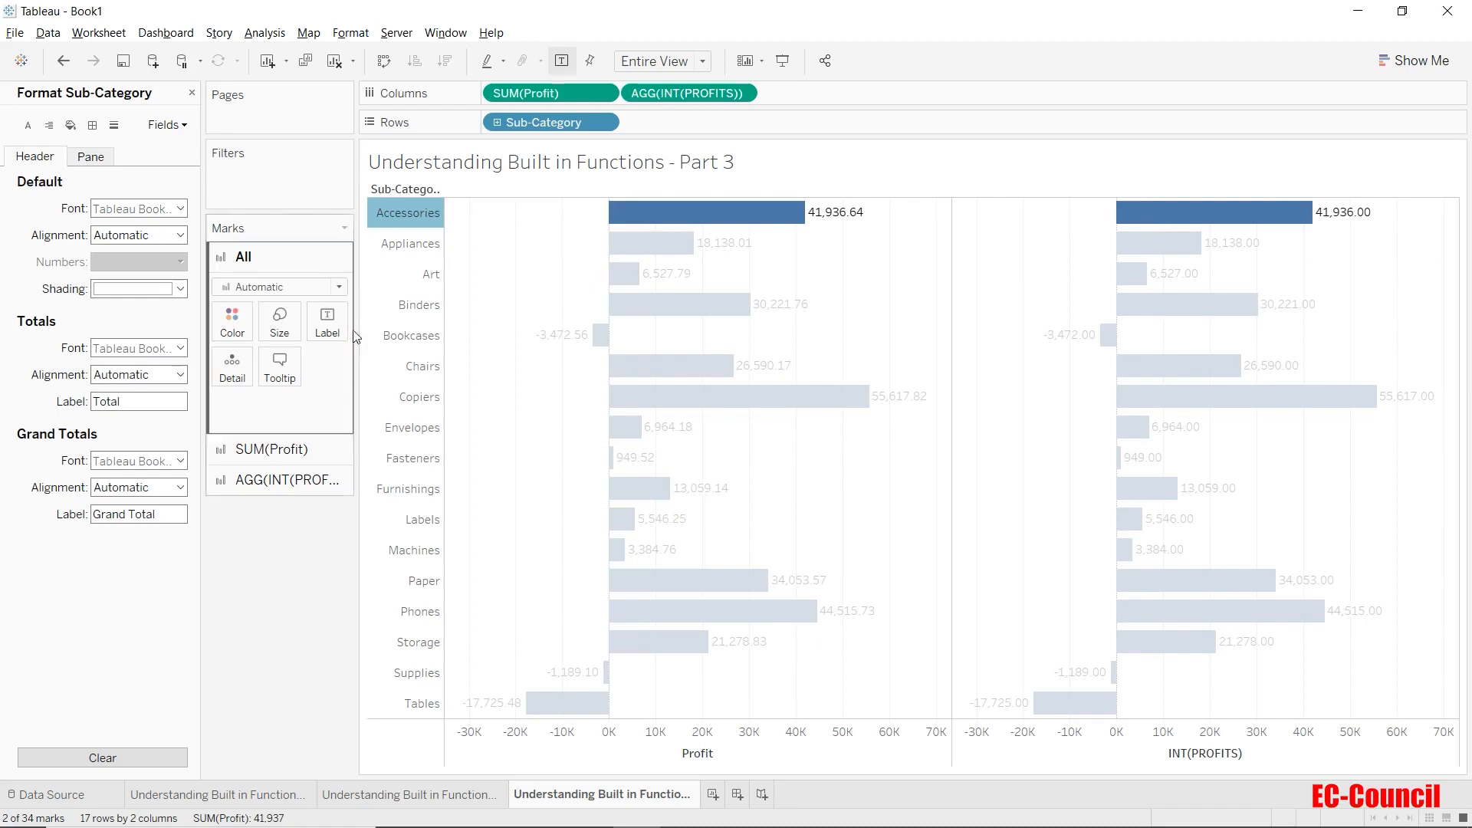
{"action": "left_click", "coordinate": [387, 215]}
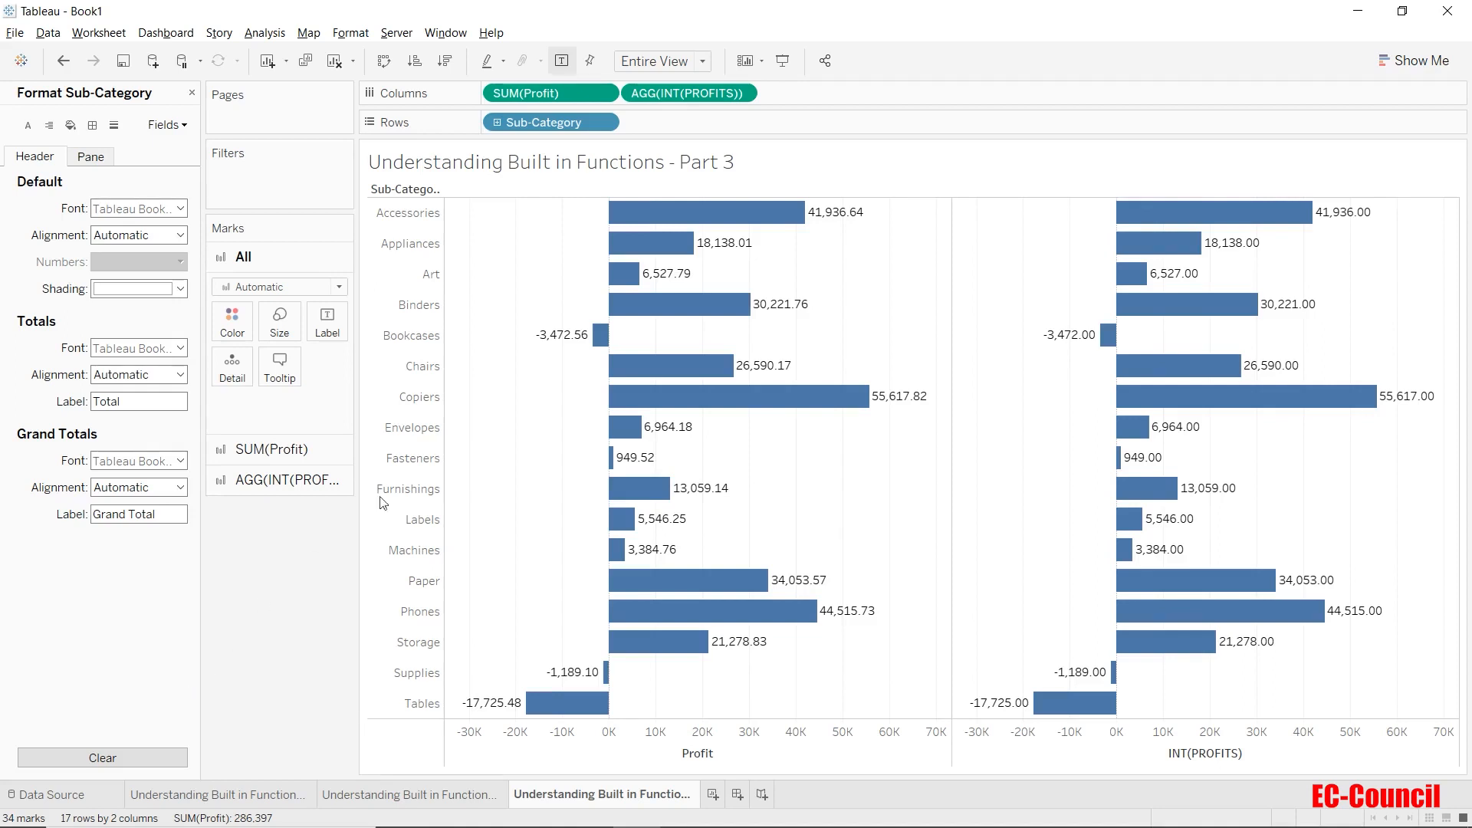
Add the inline calculation FLOAT(SUM([Quantity])) to Columns after INT(PROFITS).
{"action": "double_click", "coordinate": [788, 95]}
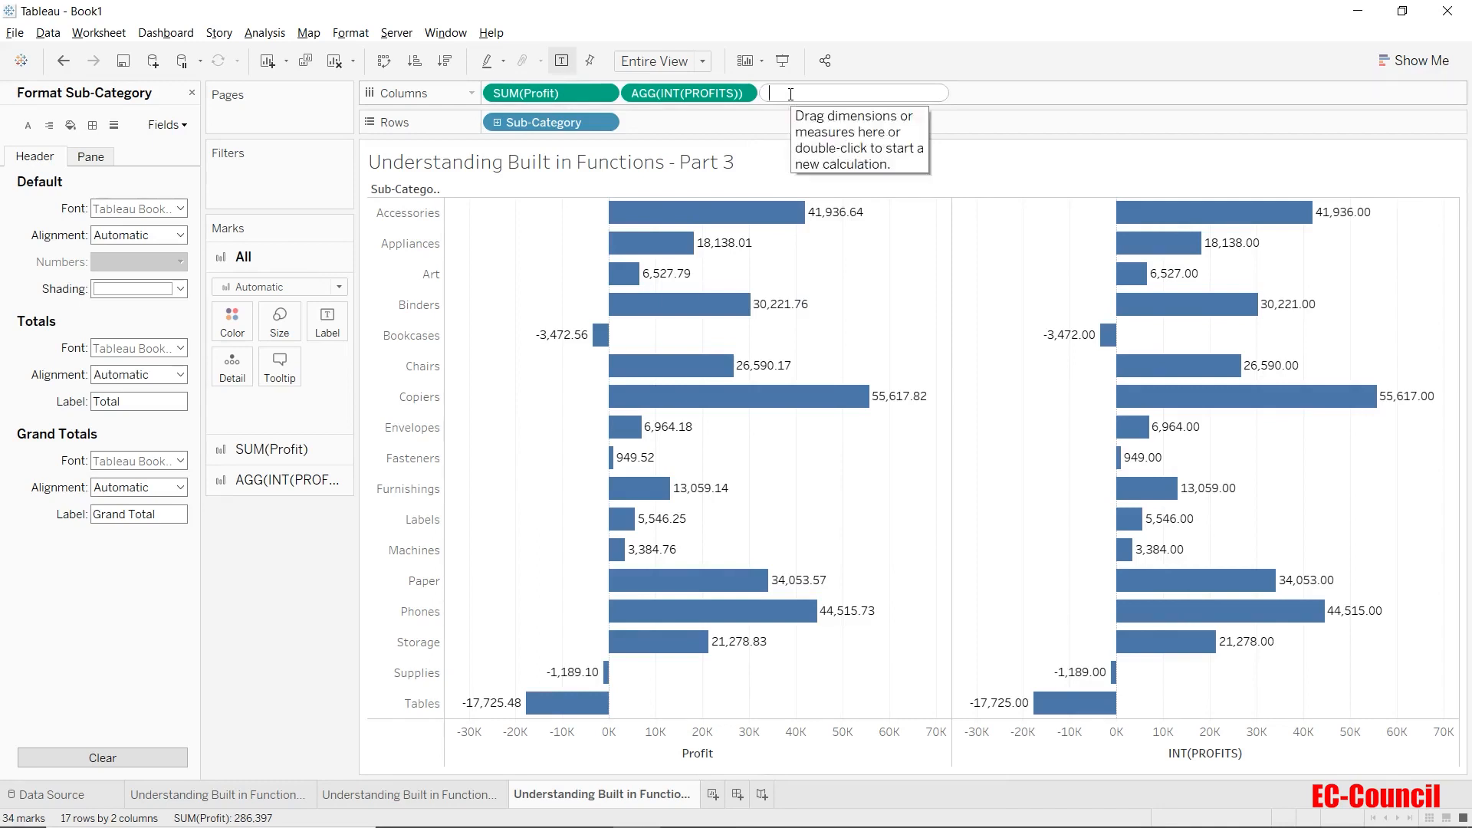
{"action": "type", "text": "FLOA"}
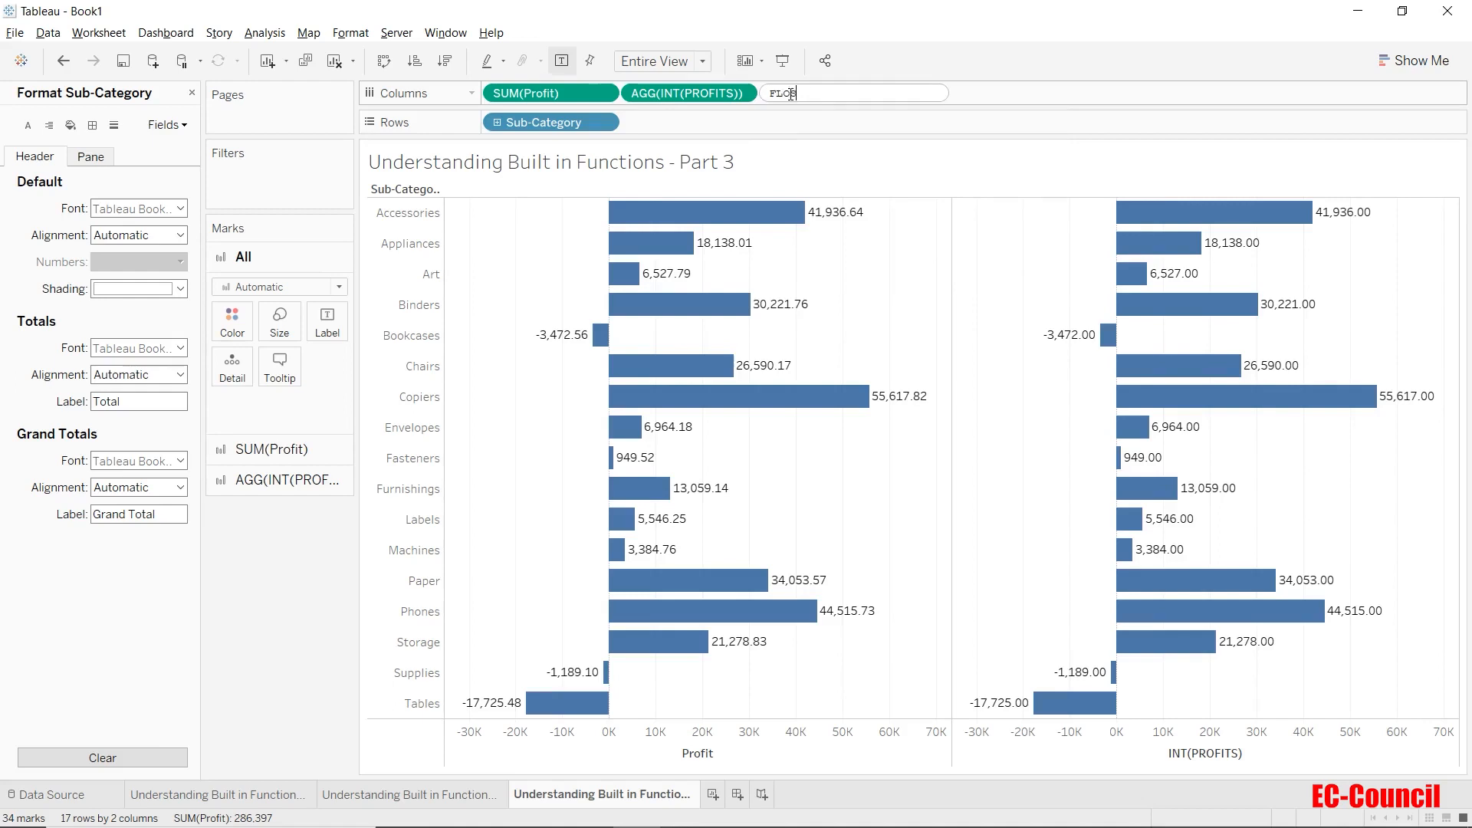
{"action": "type", "text": "T("}
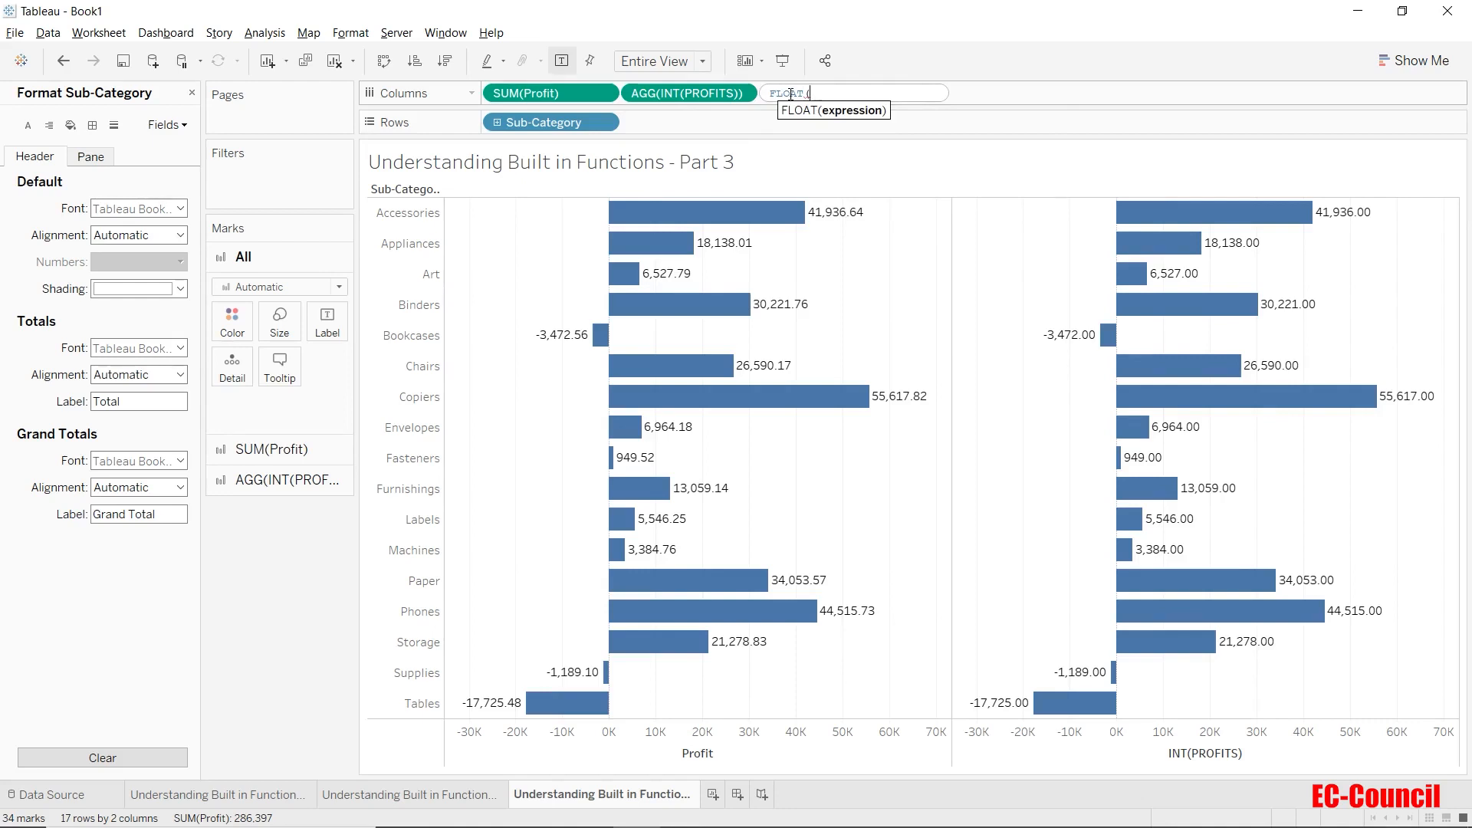
{"action": "type", "text": "SUM"}
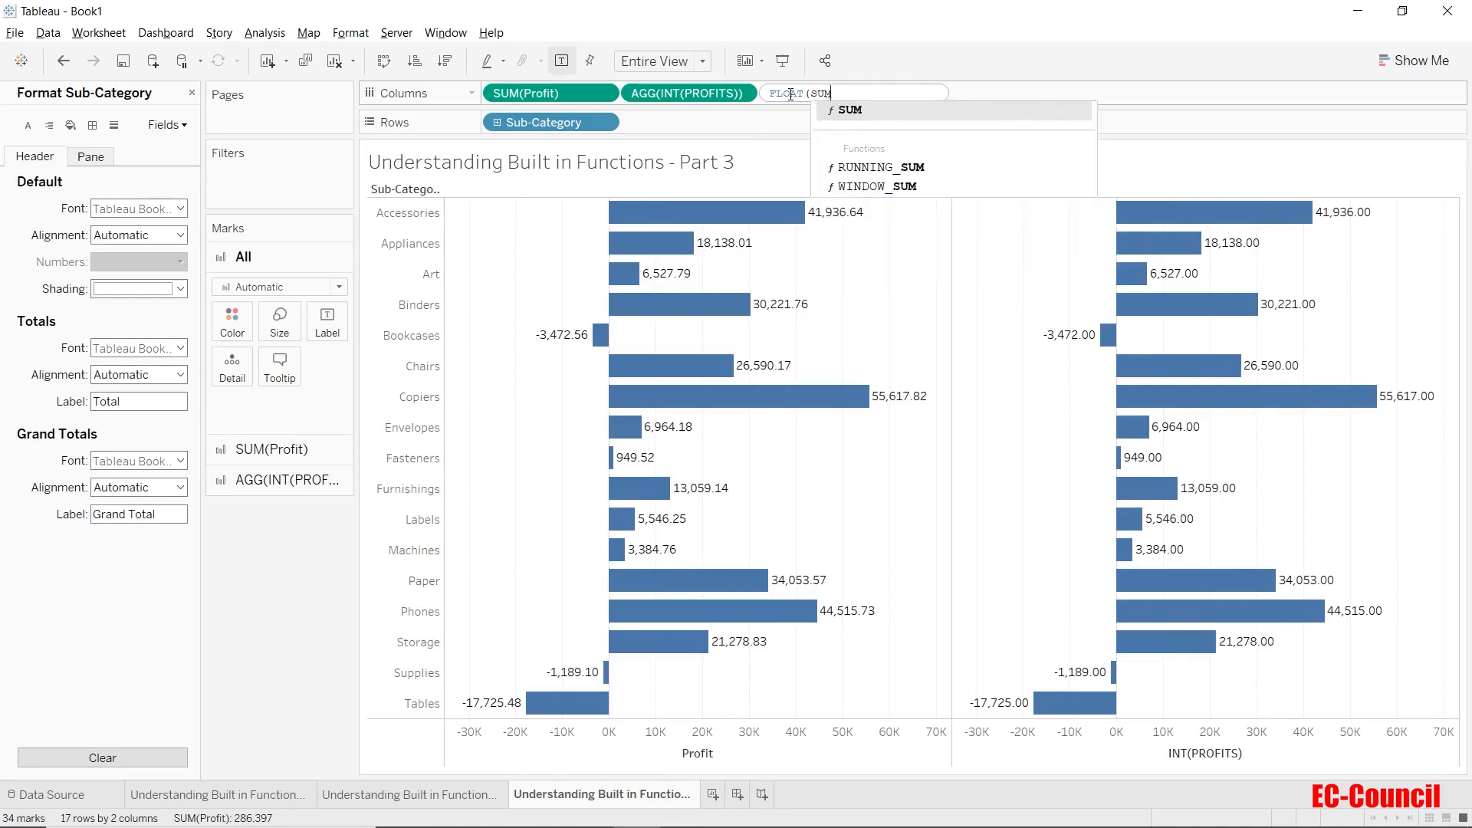
{"action": "type", "text": "(QUAN"}
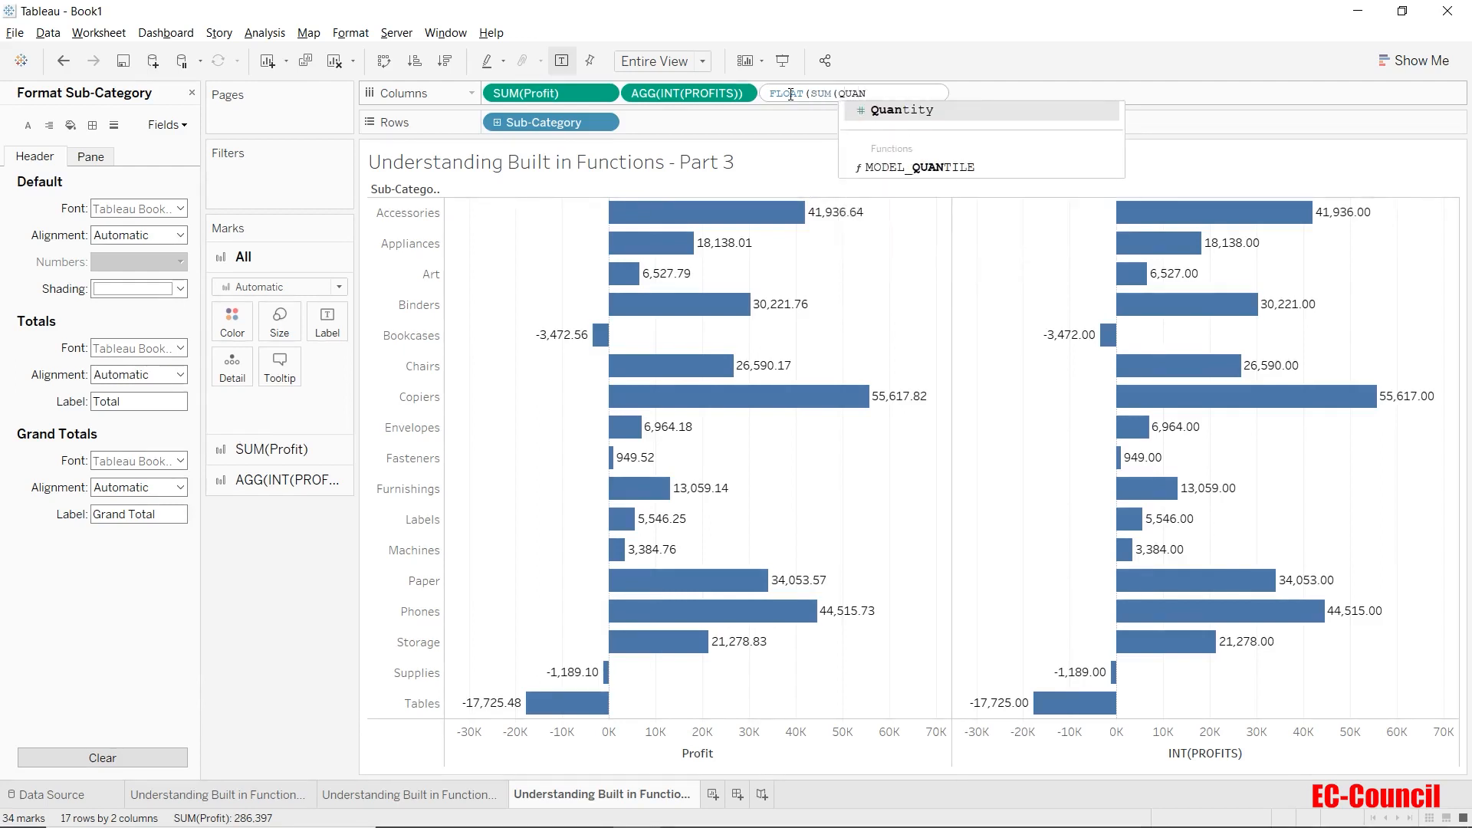
{"action": "key", "text": "Return"}
{"action": "type", "text": "))"}
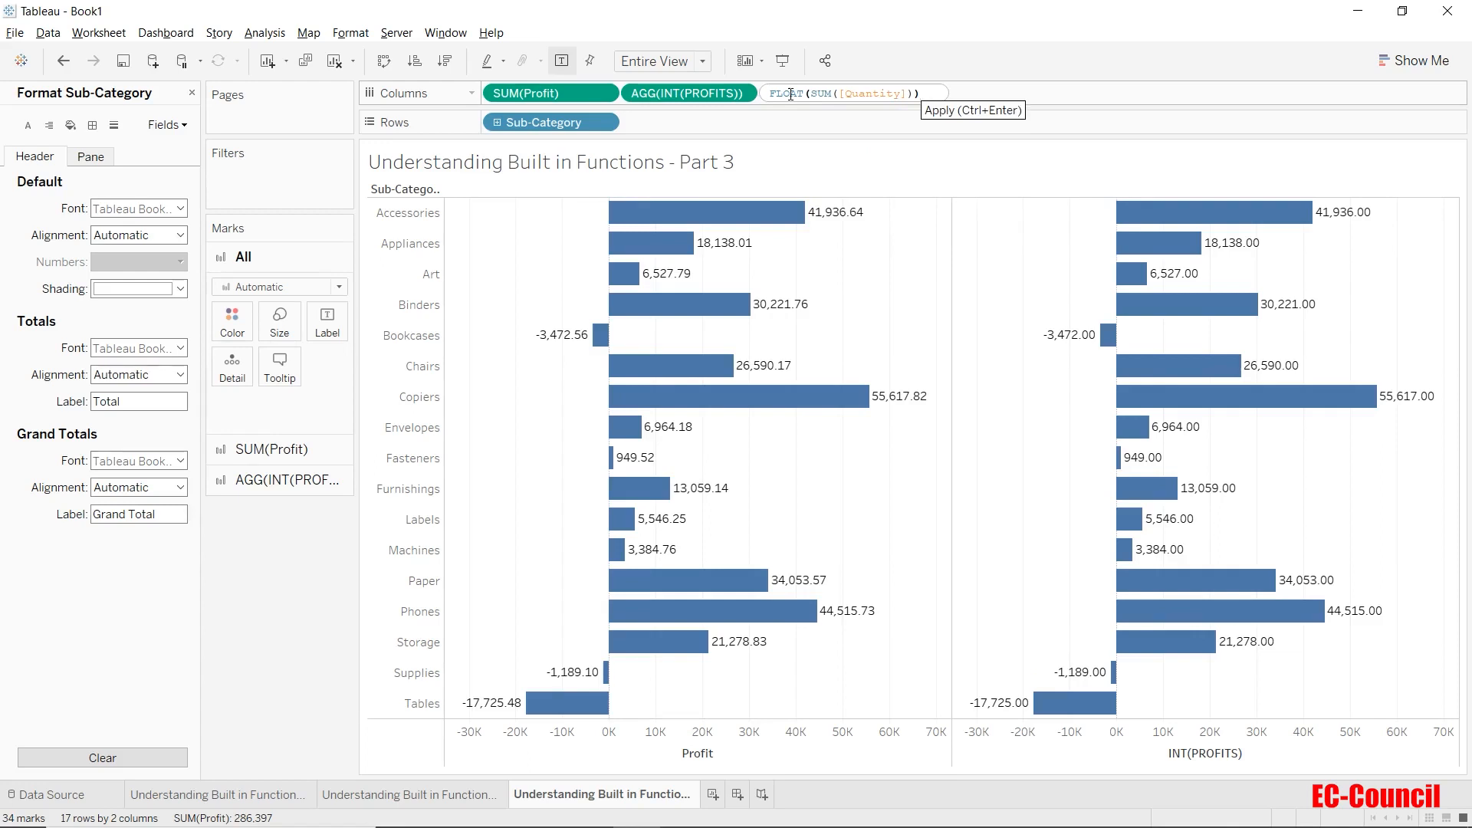
{"action": "key", "text": "Return"}
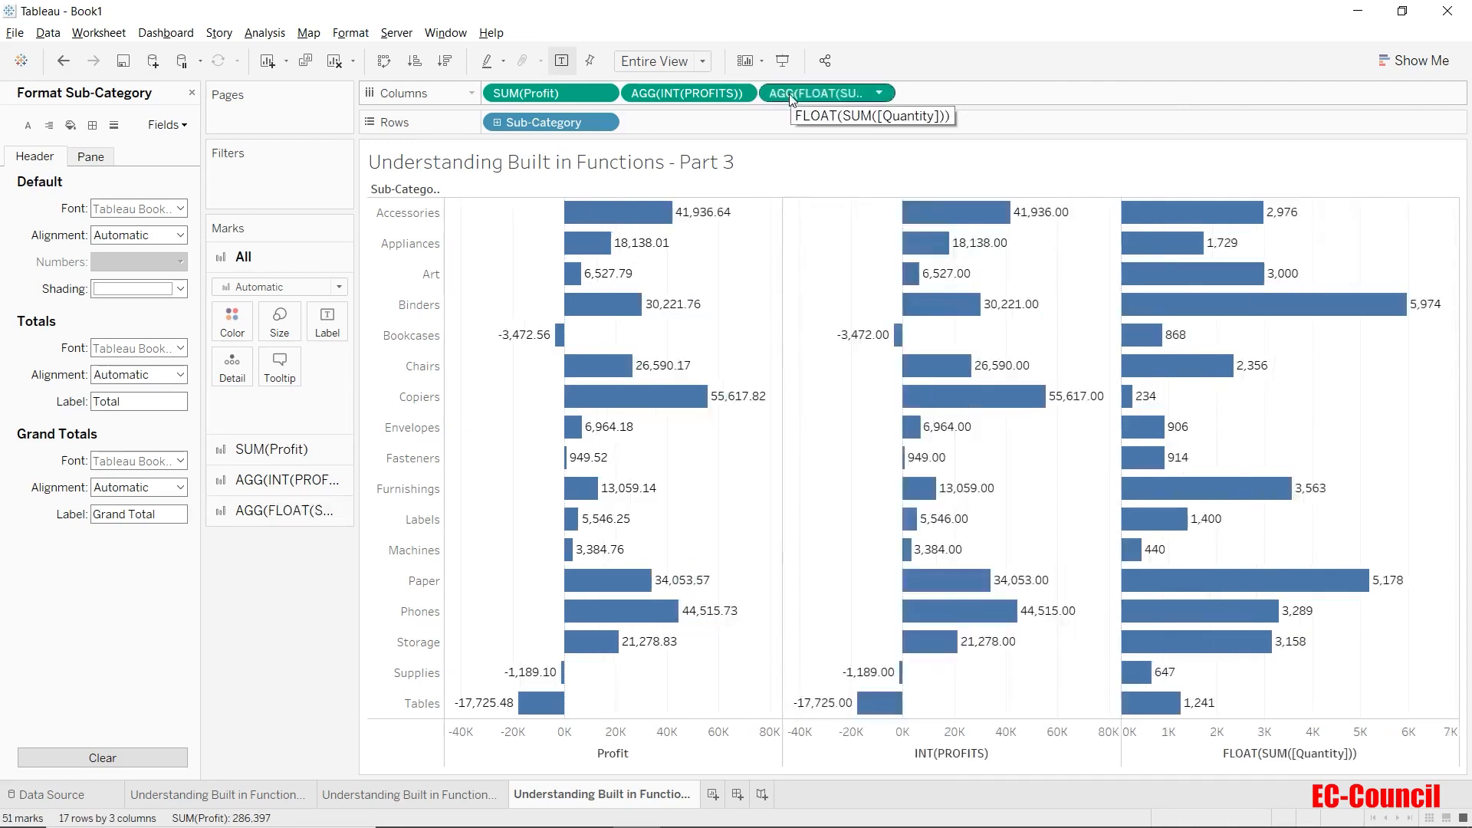
Format the FLOAT(SUM([Quantity])) pane numbers as Number (Custom) with two decimal places and close the formatting options.
{"action": "mouse_move", "coordinate": [1297, 215]}
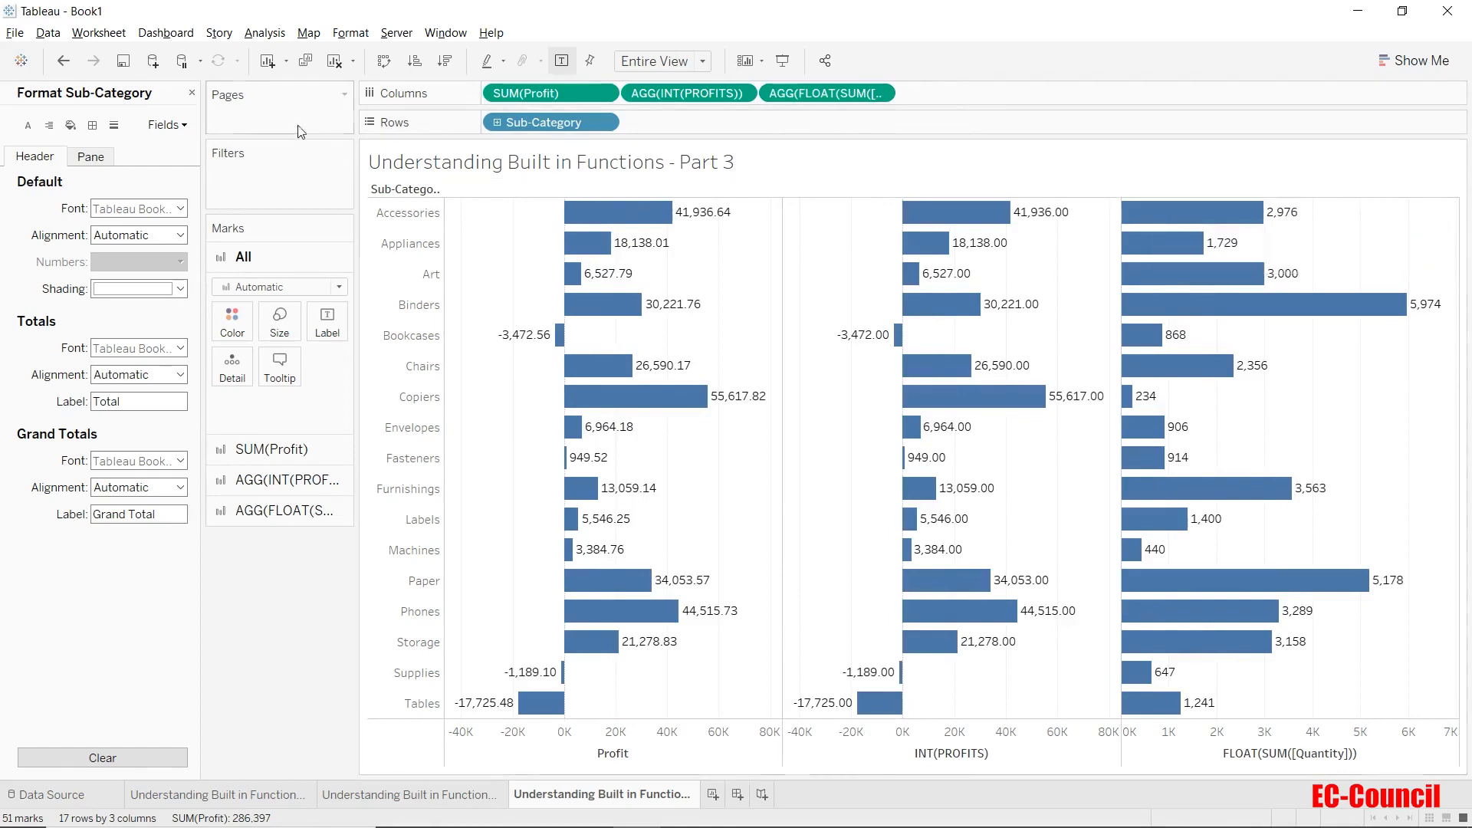
{"action": "left_click", "coordinate": [191, 93]}
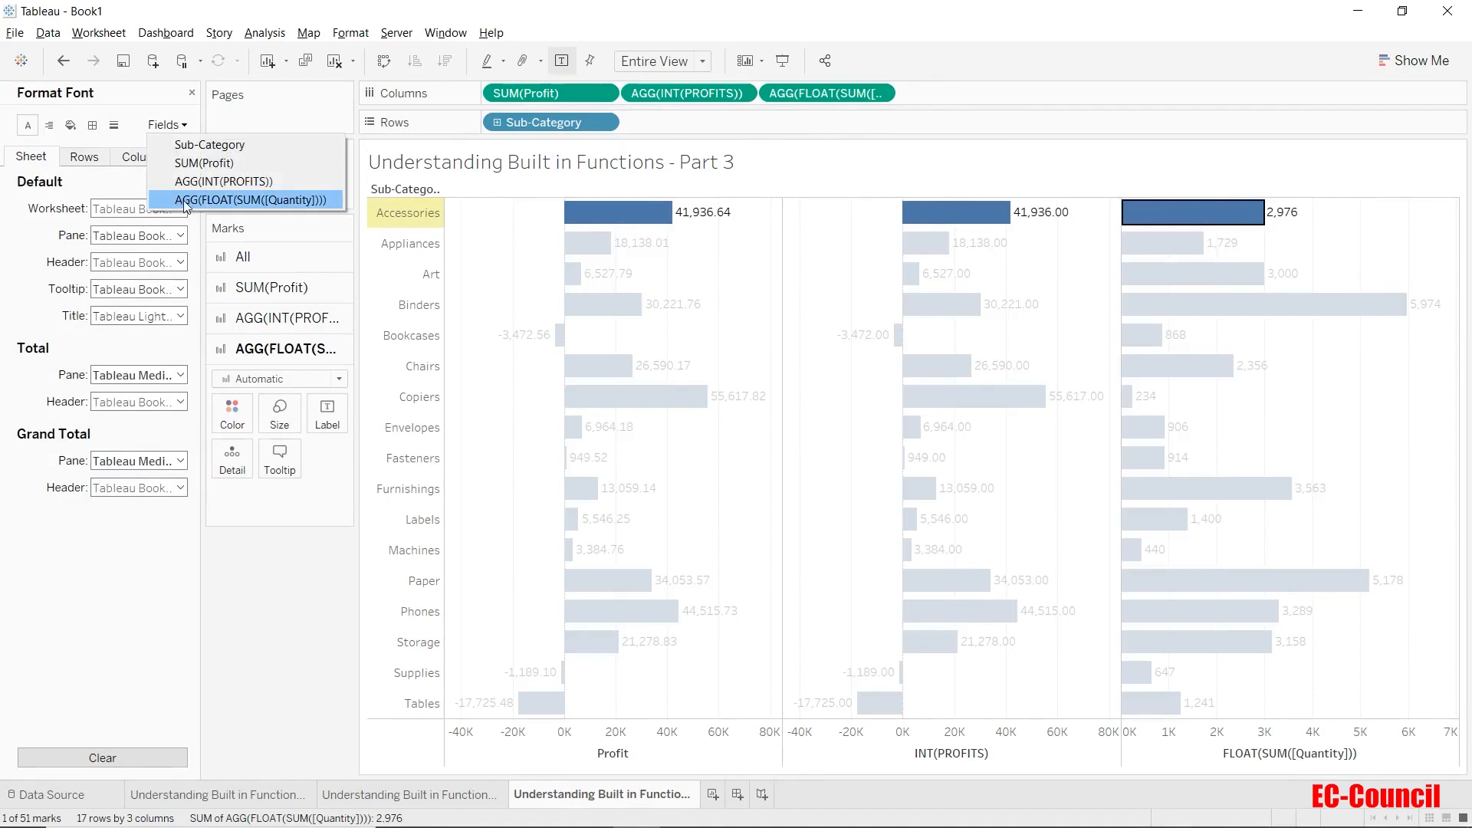
{"action": "left_click", "coordinate": [180, 201]}
{"action": "left_click", "coordinate": [74, 156]}
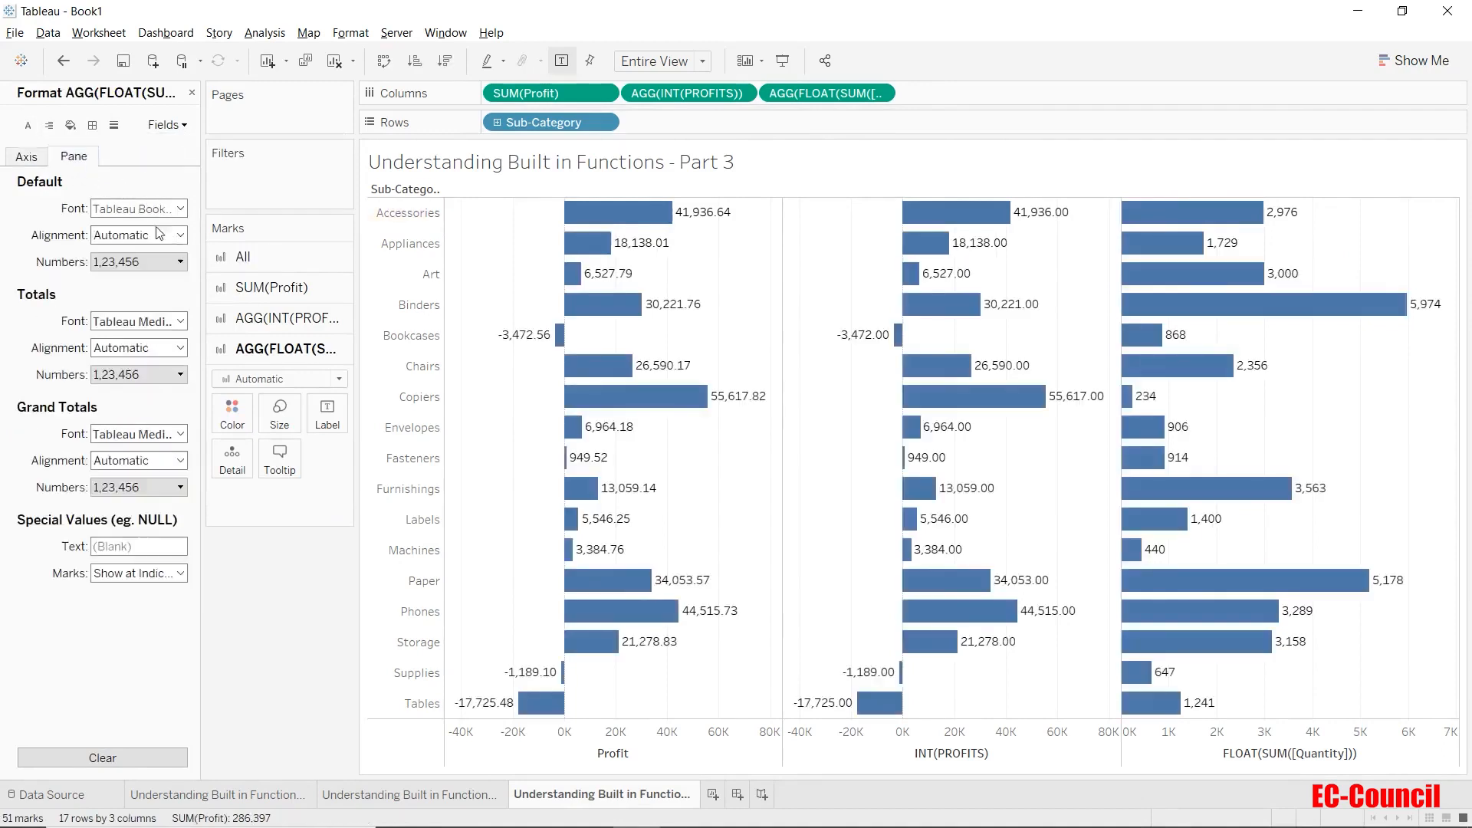
{"action": "left_click", "coordinate": [153, 262]}
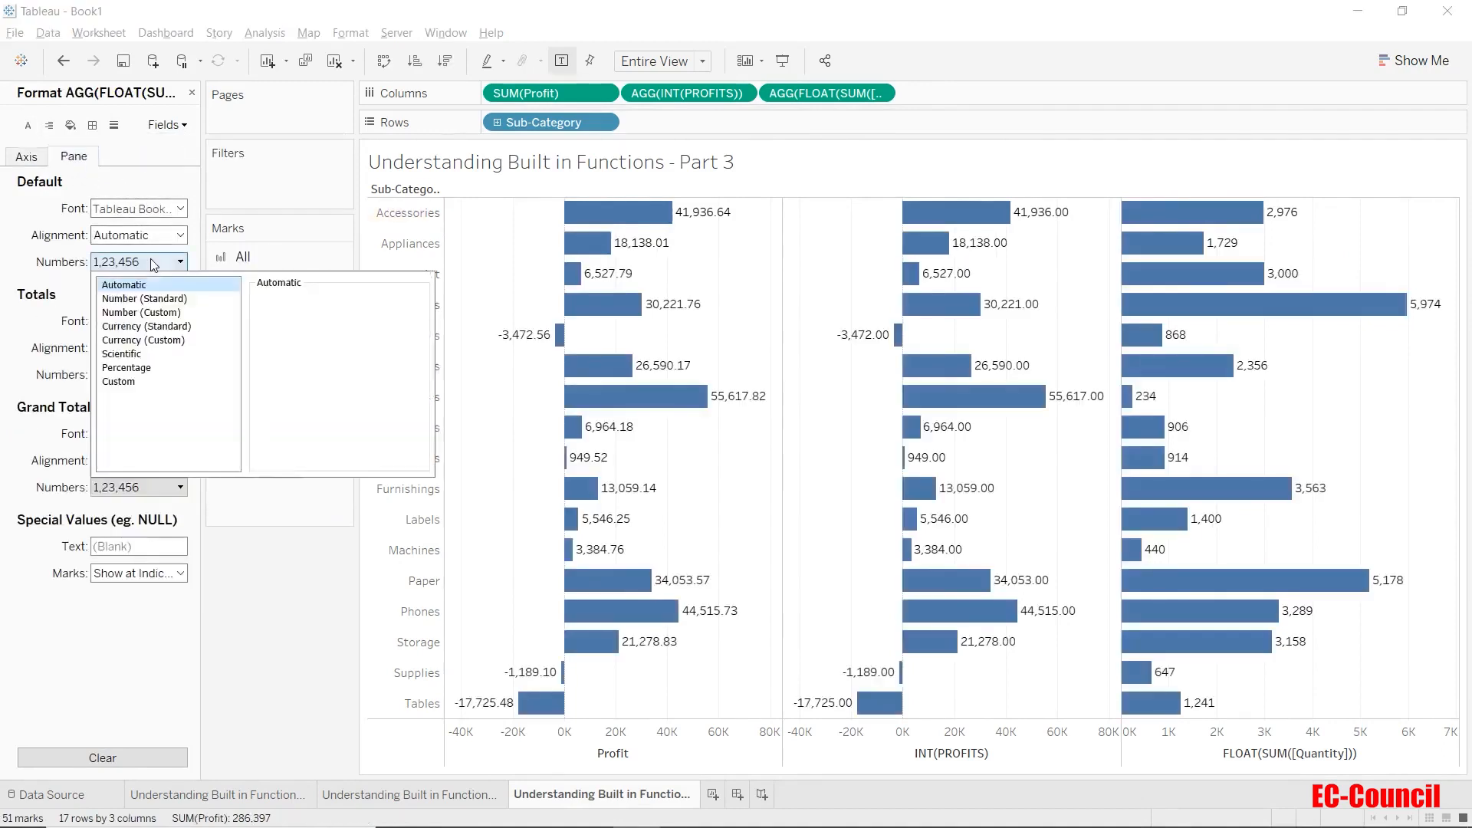
{"action": "left_click", "coordinate": [163, 312]}
{"action": "left_click", "coordinate": [285, 584]}
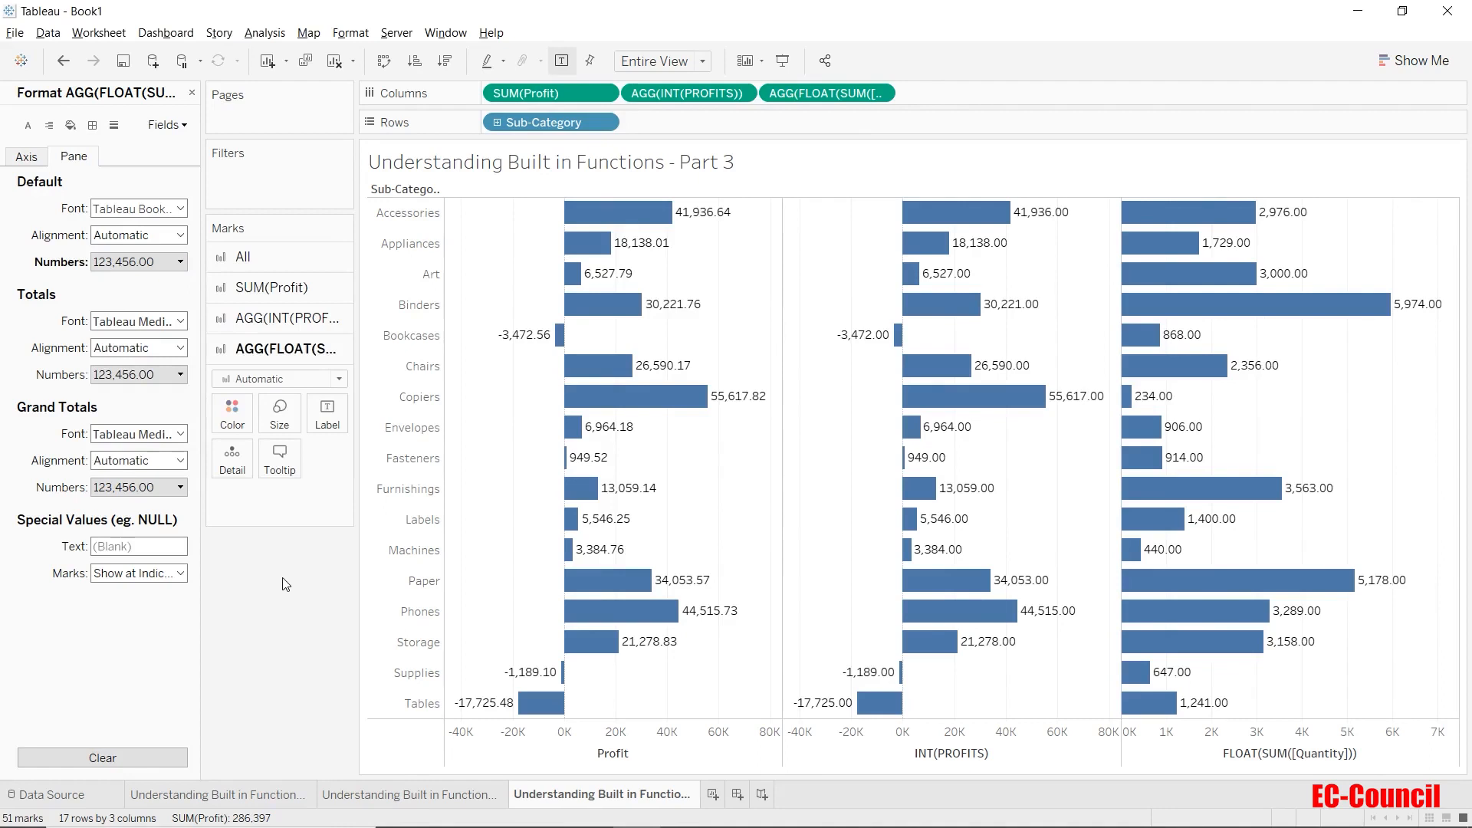
{"action": "left_click", "coordinate": [192, 92]}
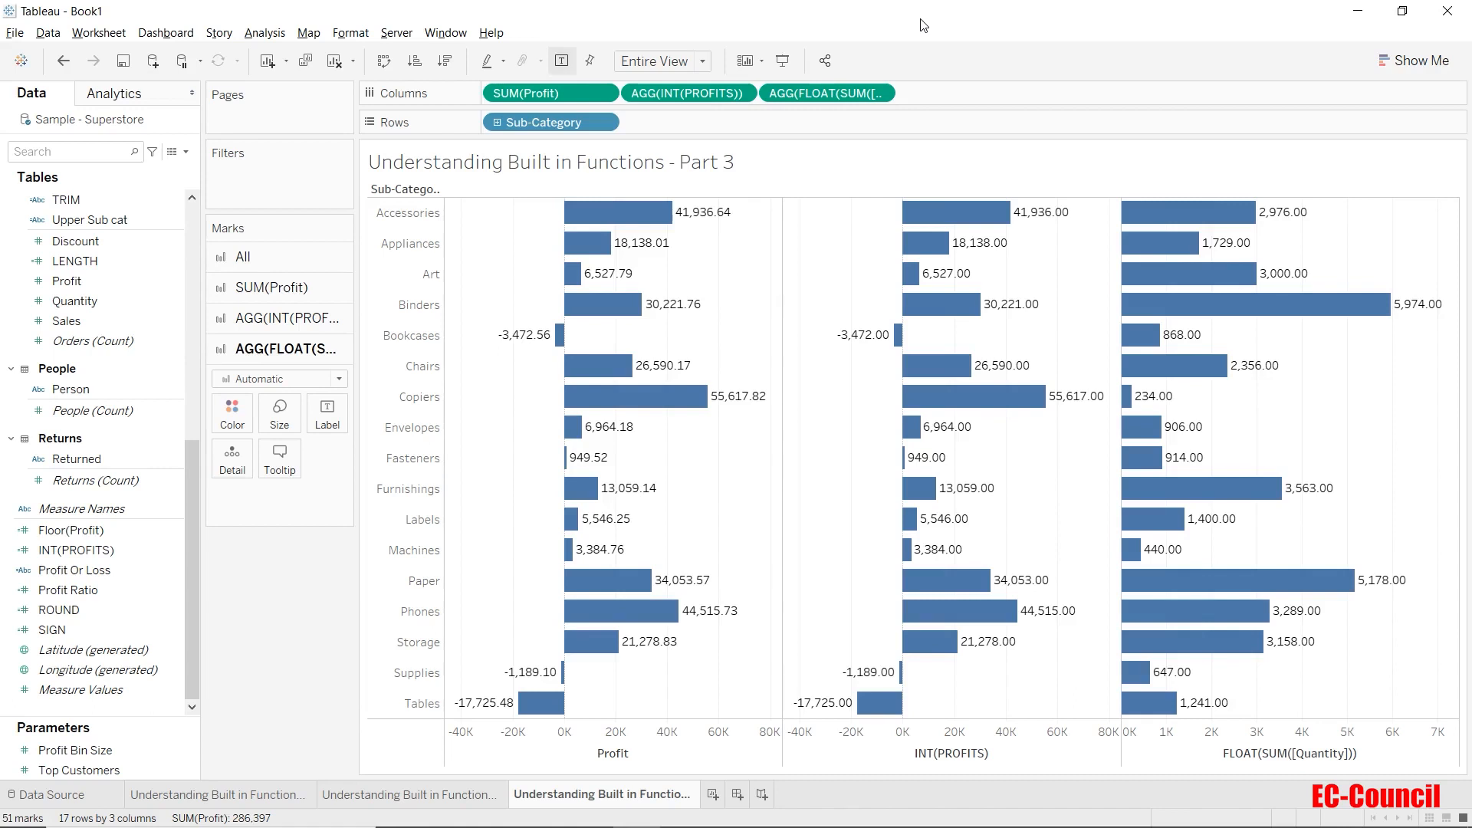
Clear the worksheet and start a new calculated field.
{"action": "left_click", "coordinate": [334, 60]}
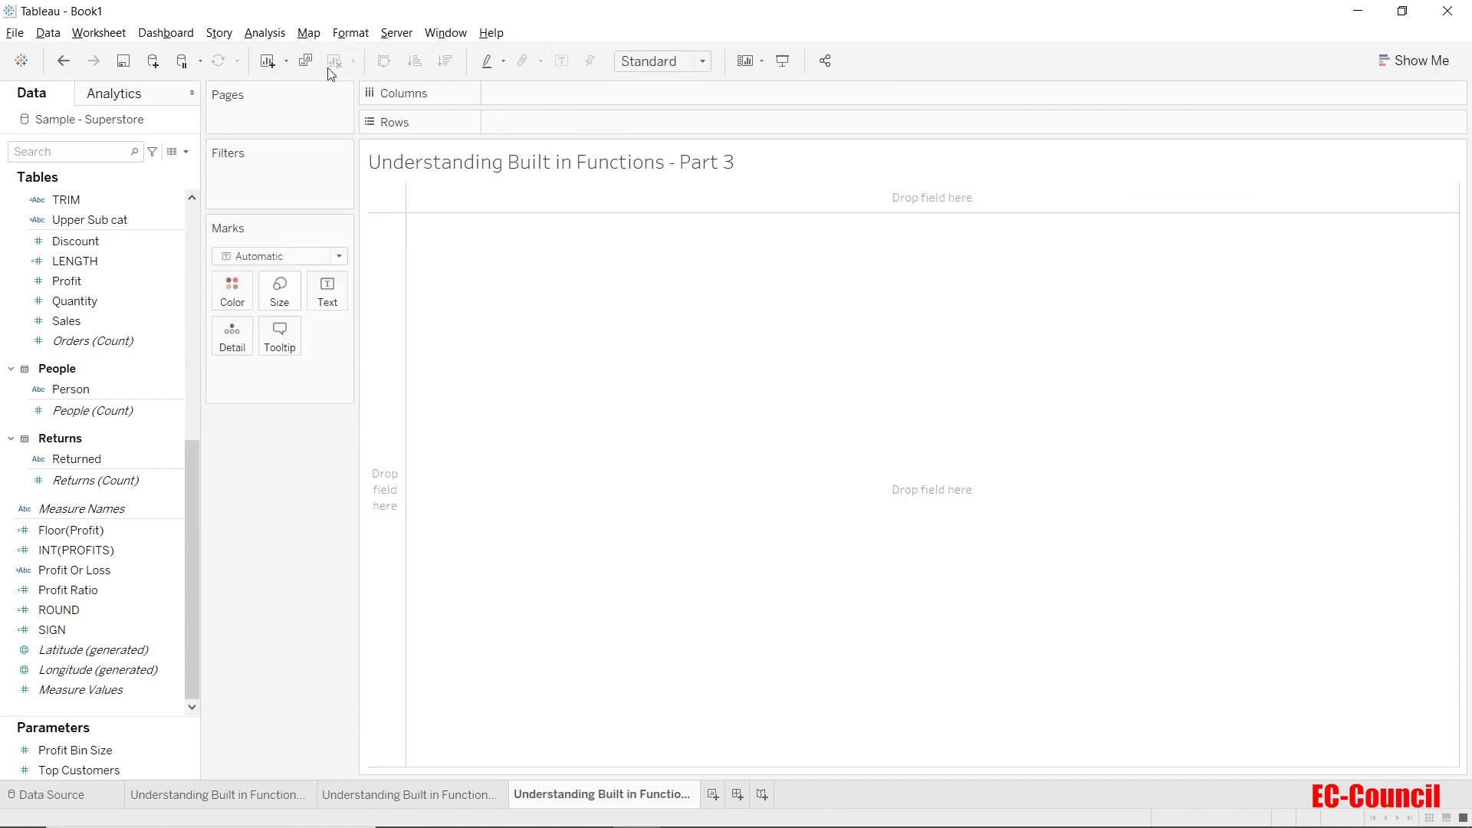
{"action": "left_click", "coordinate": [175, 152]}
{"action": "left_click", "coordinate": [157, 169]}
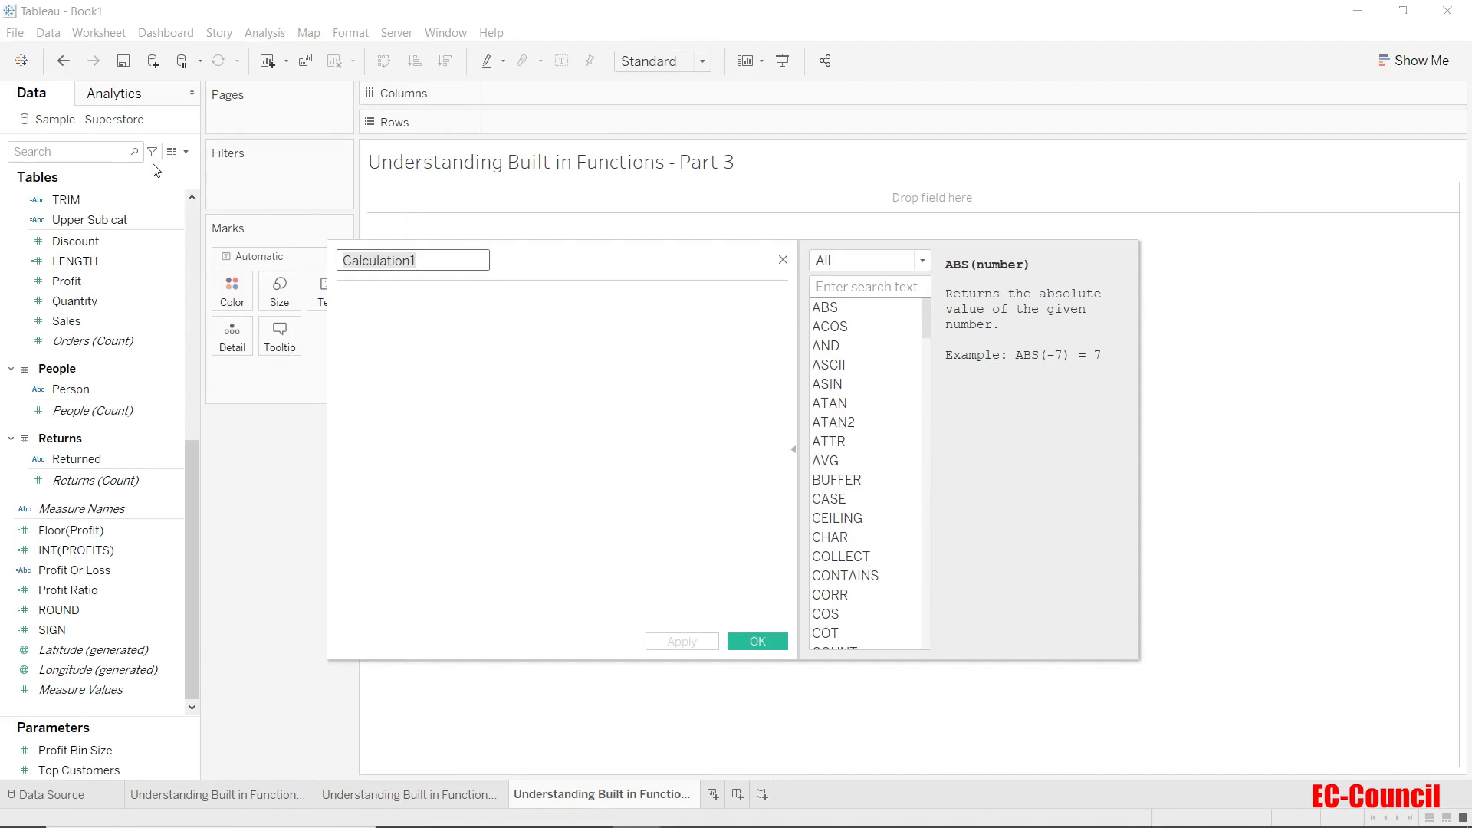
Begin the calculation formula with the [Sub-Category] field.
{"action": "left_click", "coordinate": [462, 352]}
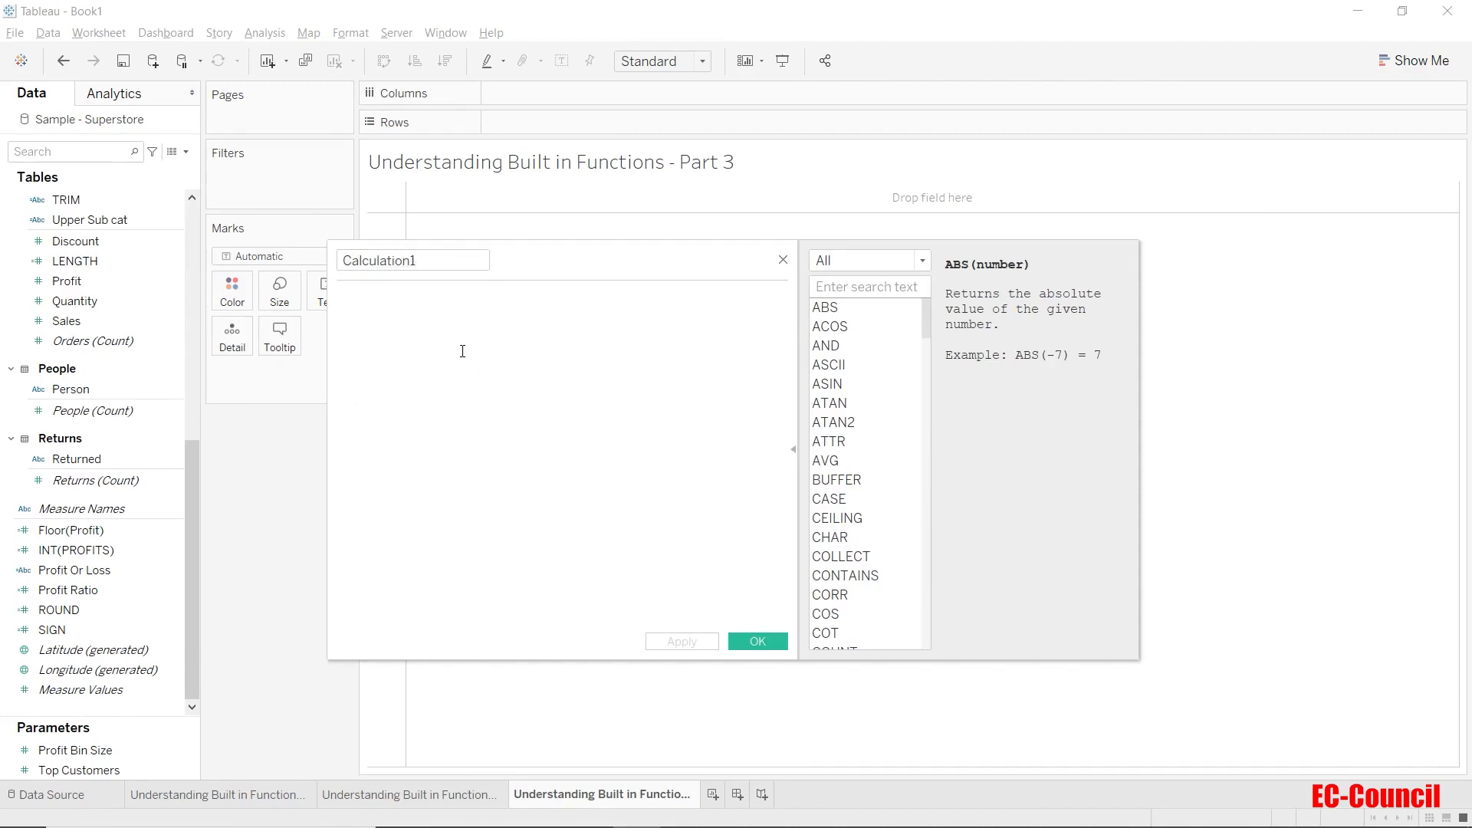
{"action": "type", "text": "SUBCATEG"}
{"action": "key", "text": "BackSpace"}
{"action": "key", "text": "BackSpace"}
{"action": "key", "text": "BackSpace"}
{"action": "key", "text": "BackSpace"}
{"action": "key", "text": "BackSpace"}
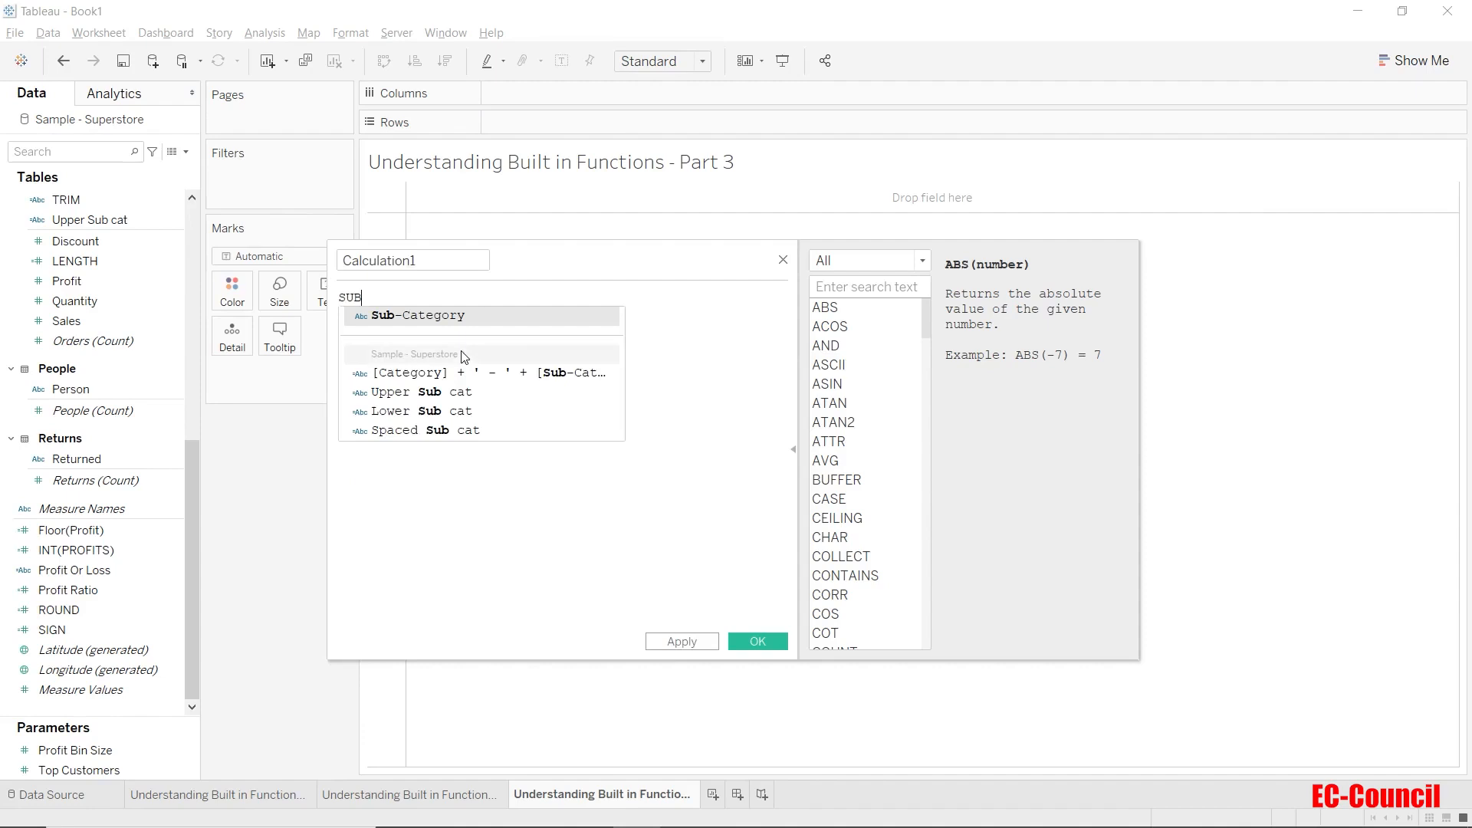
{"action": "key", "text": "Return"}
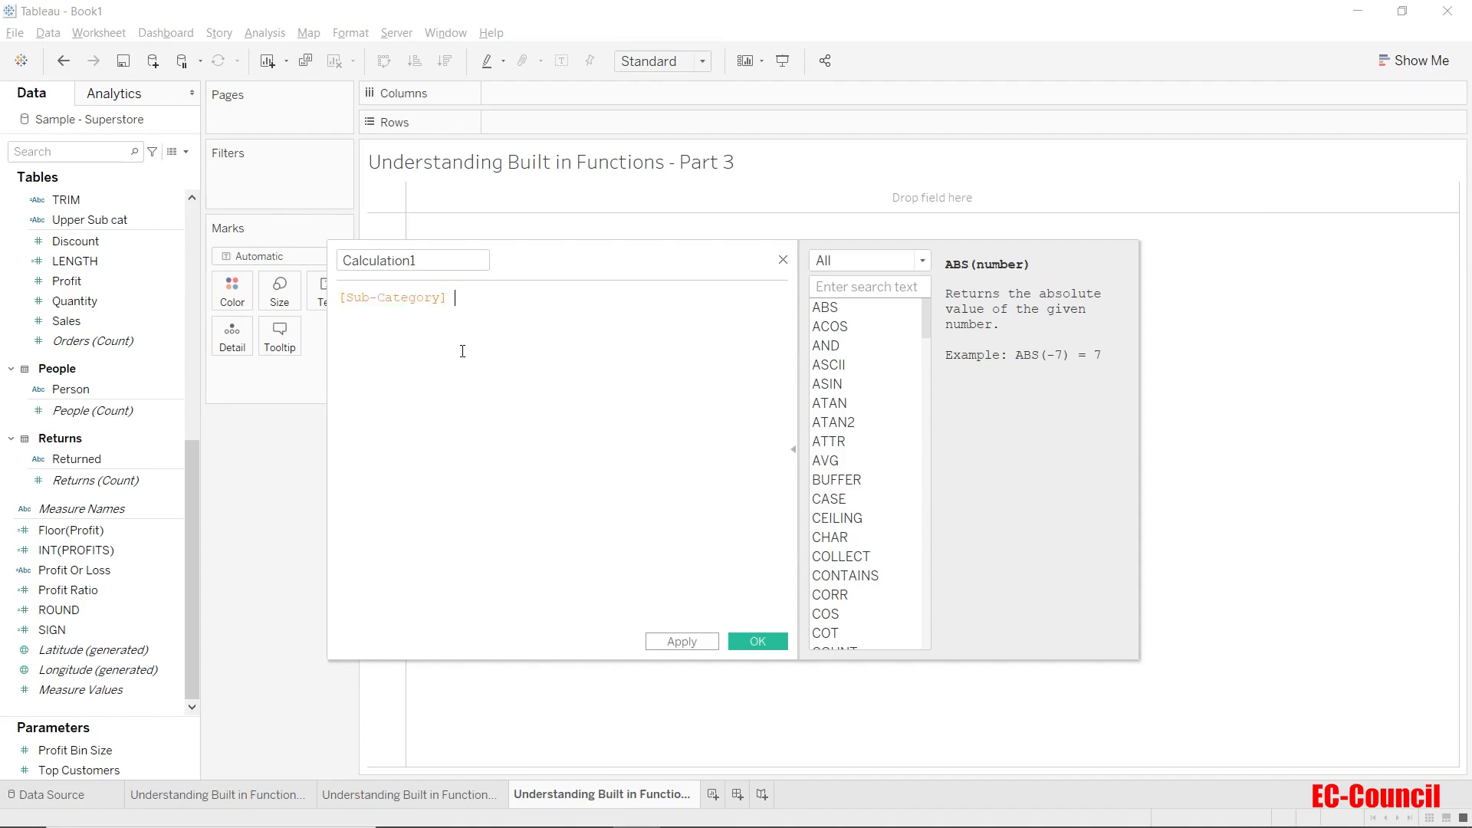
Append +SPACE(2) + '(' + to the formula after [Sub-Category].
{"action": "type", "text": "+SPACE"}
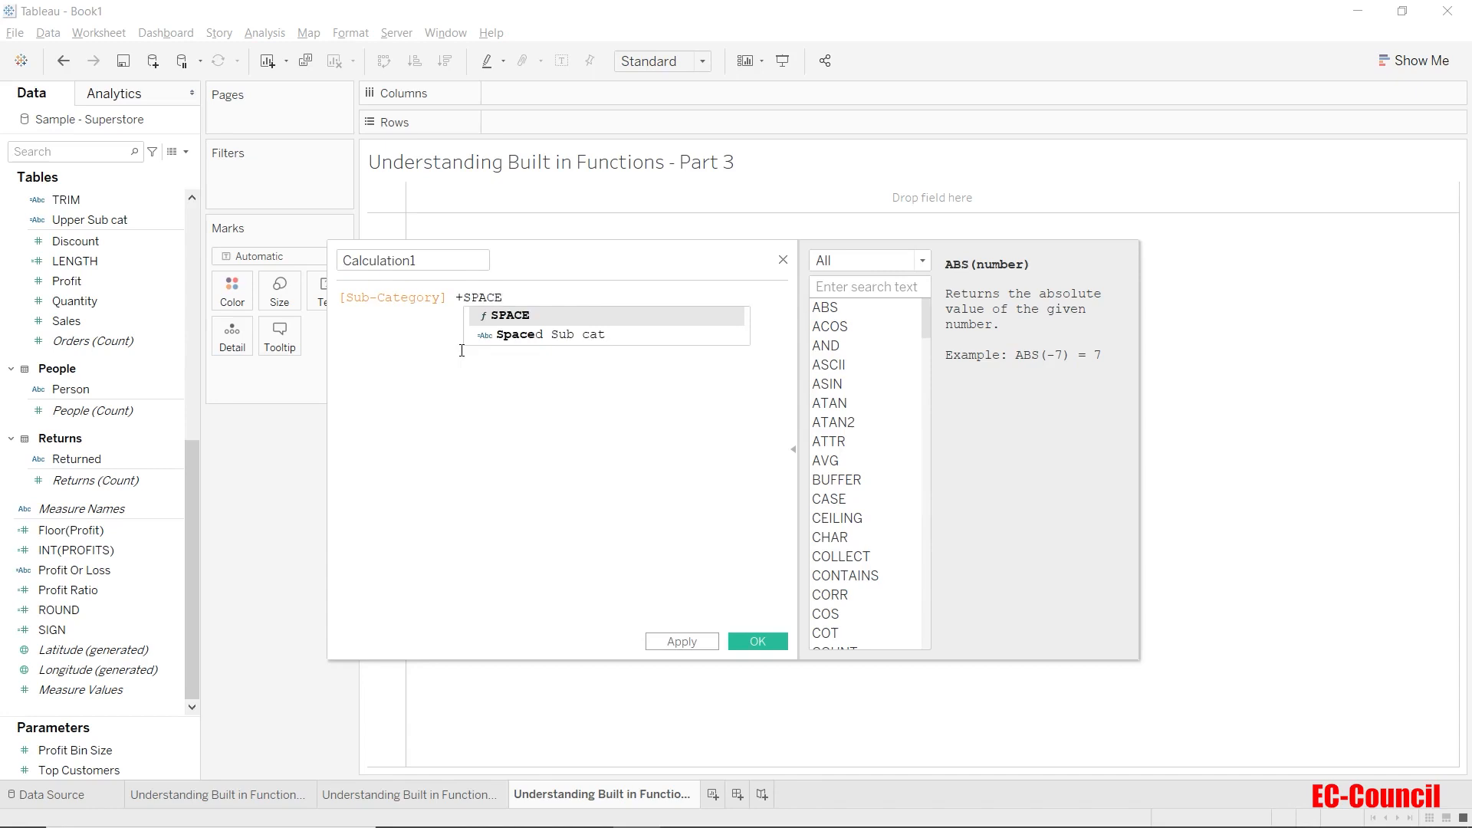
{"action": "key", "text": "Return"}
{"action": "type", "text": "2"}
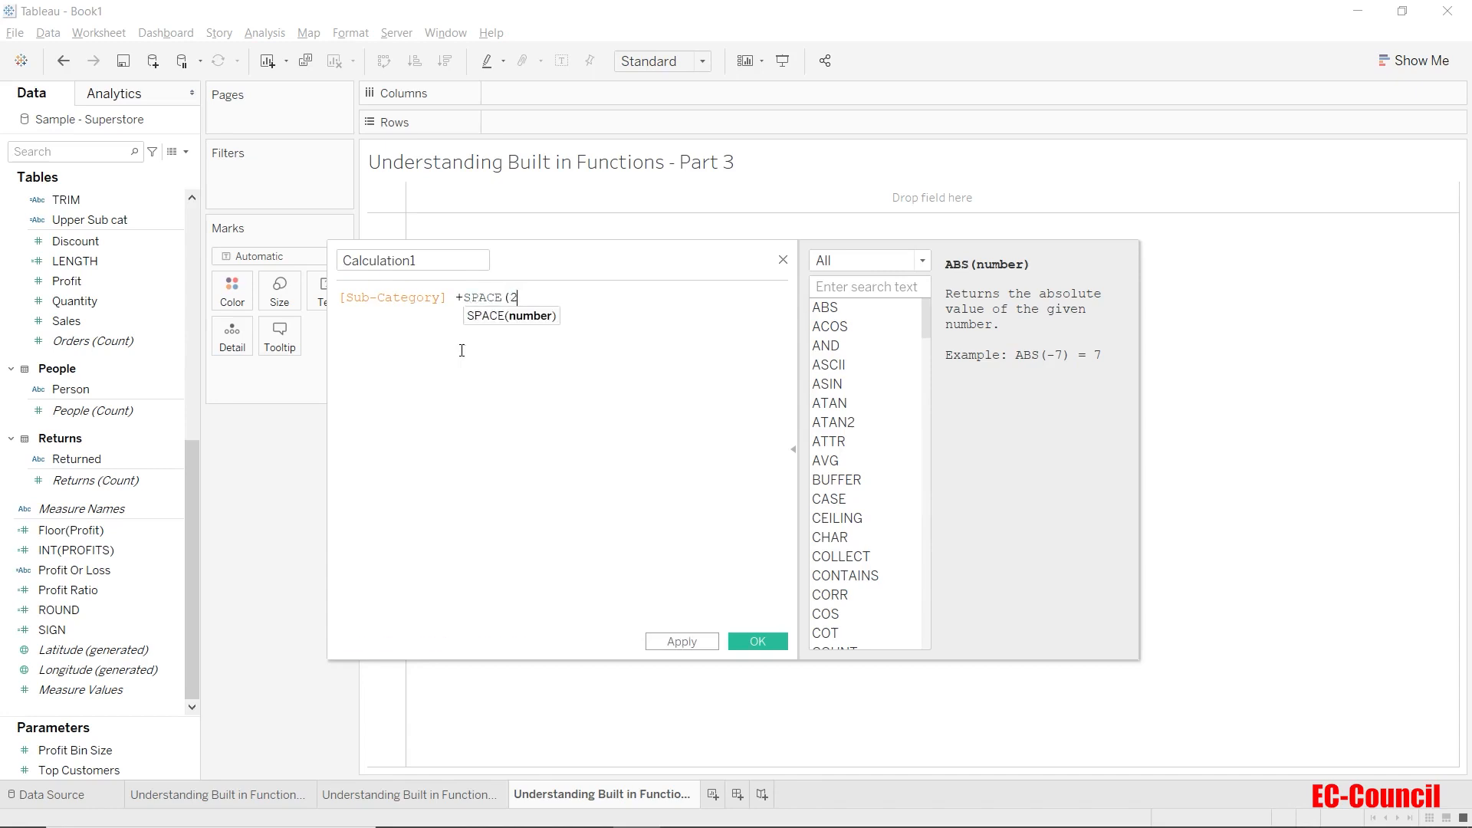
{"action": "type", "text": ") +"}
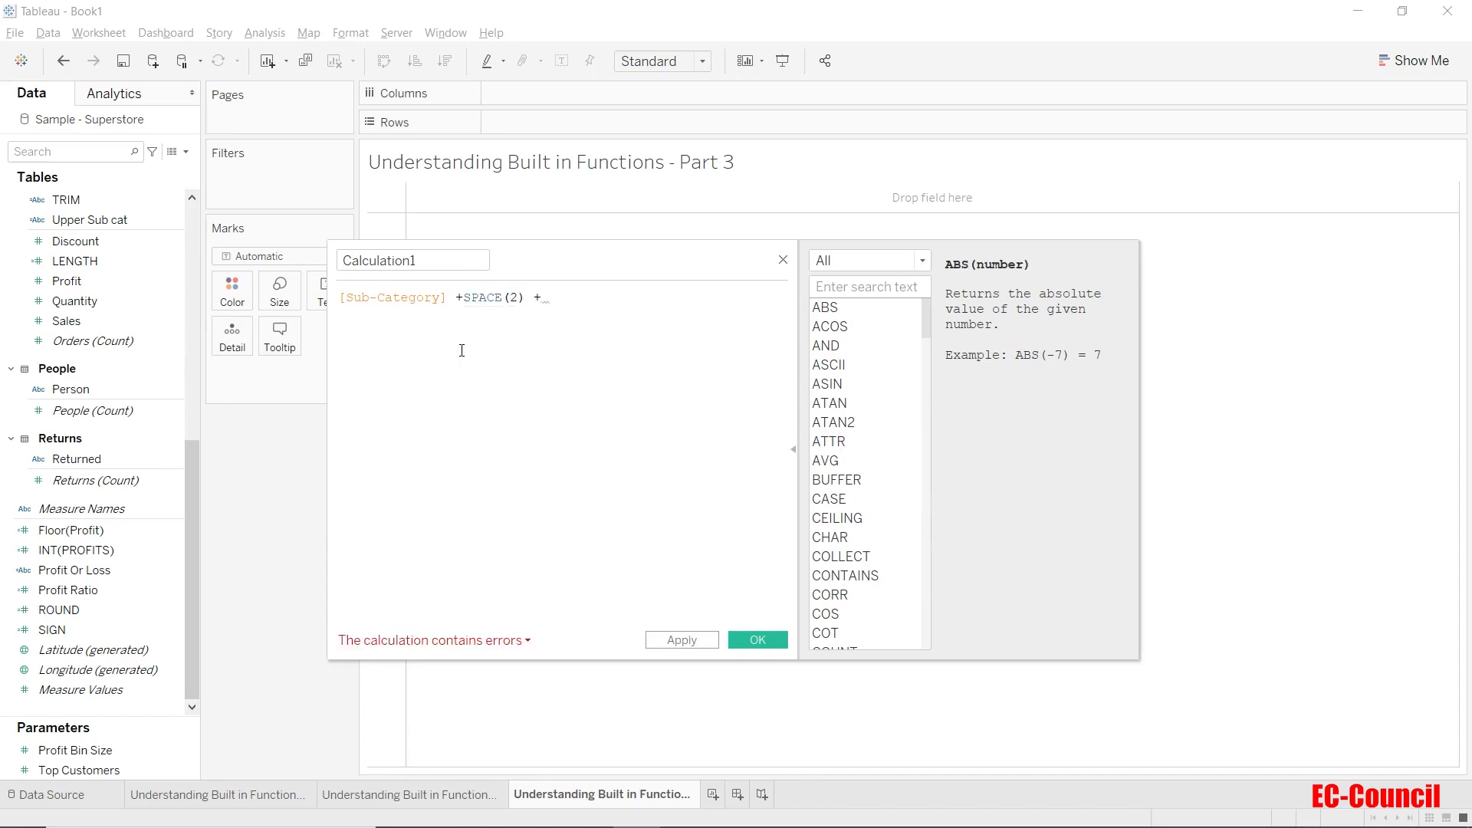
{"action": "type", "text": " '("}
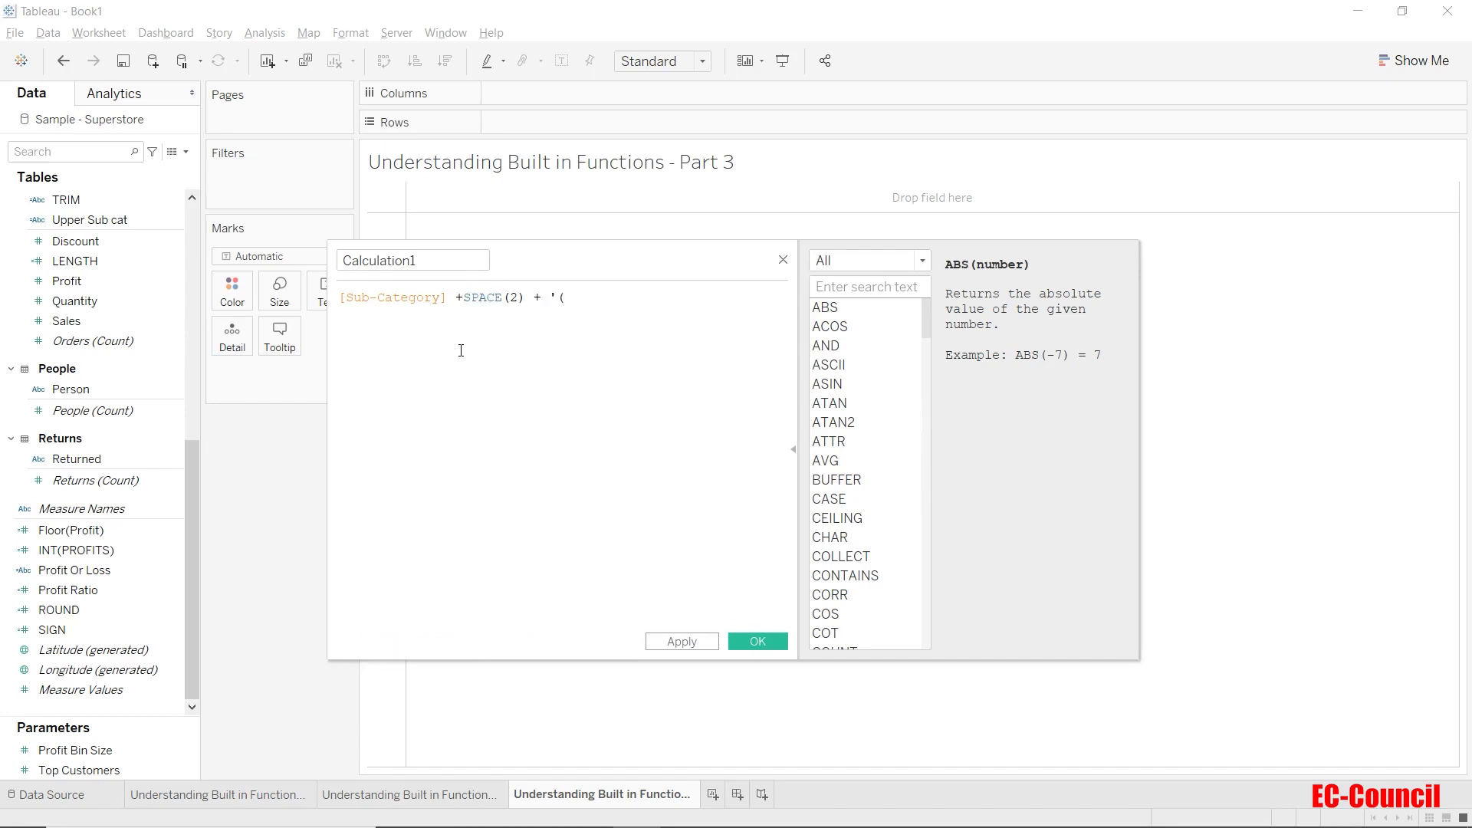
{"action": "type", "text": "'' +"}
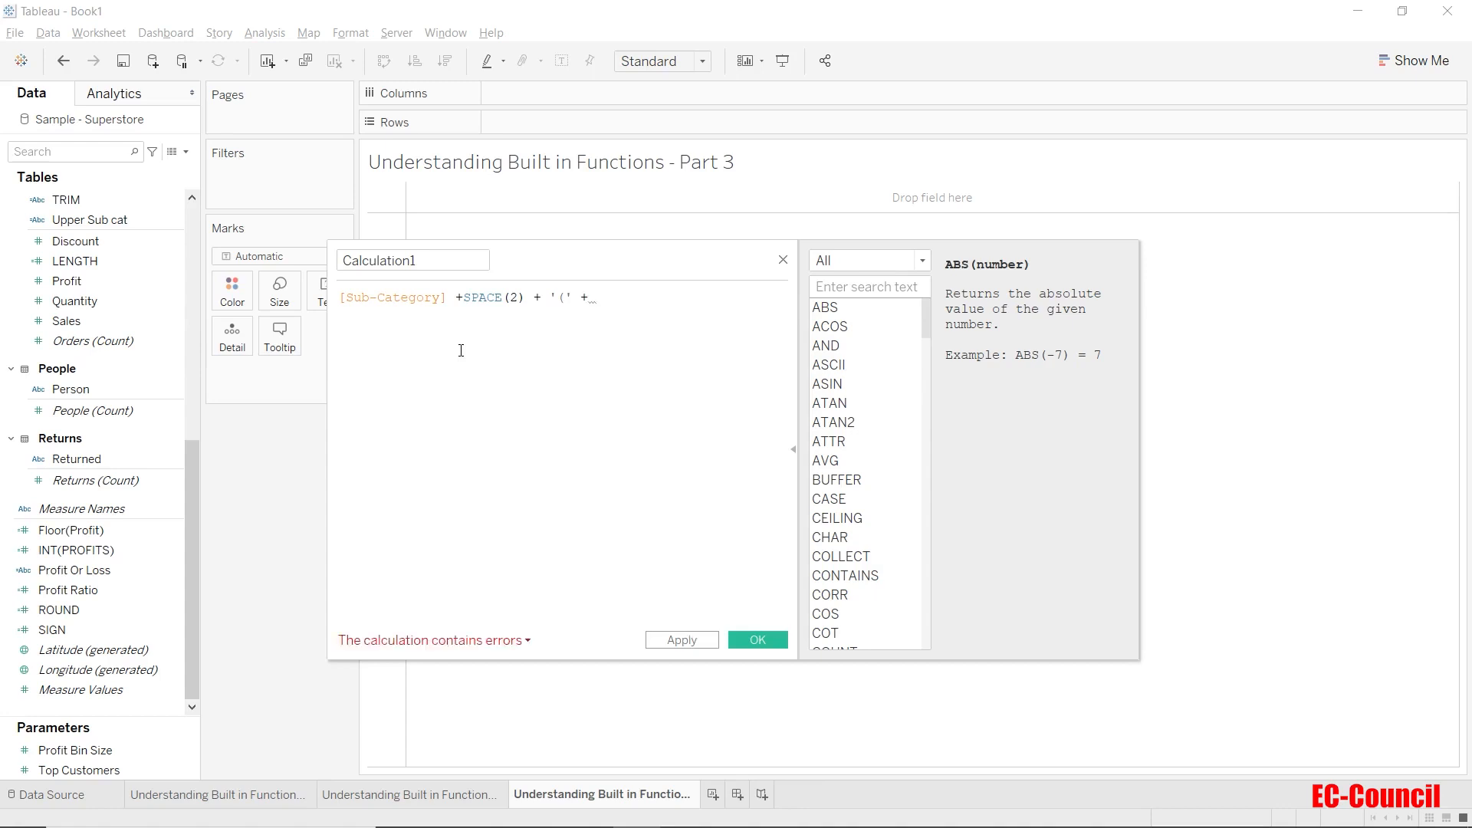
Complete the formula with STR(SUM([Profit])) + ')' so the profit is converted to text inside parentheses.
{"action": "type", "text": " STR("}
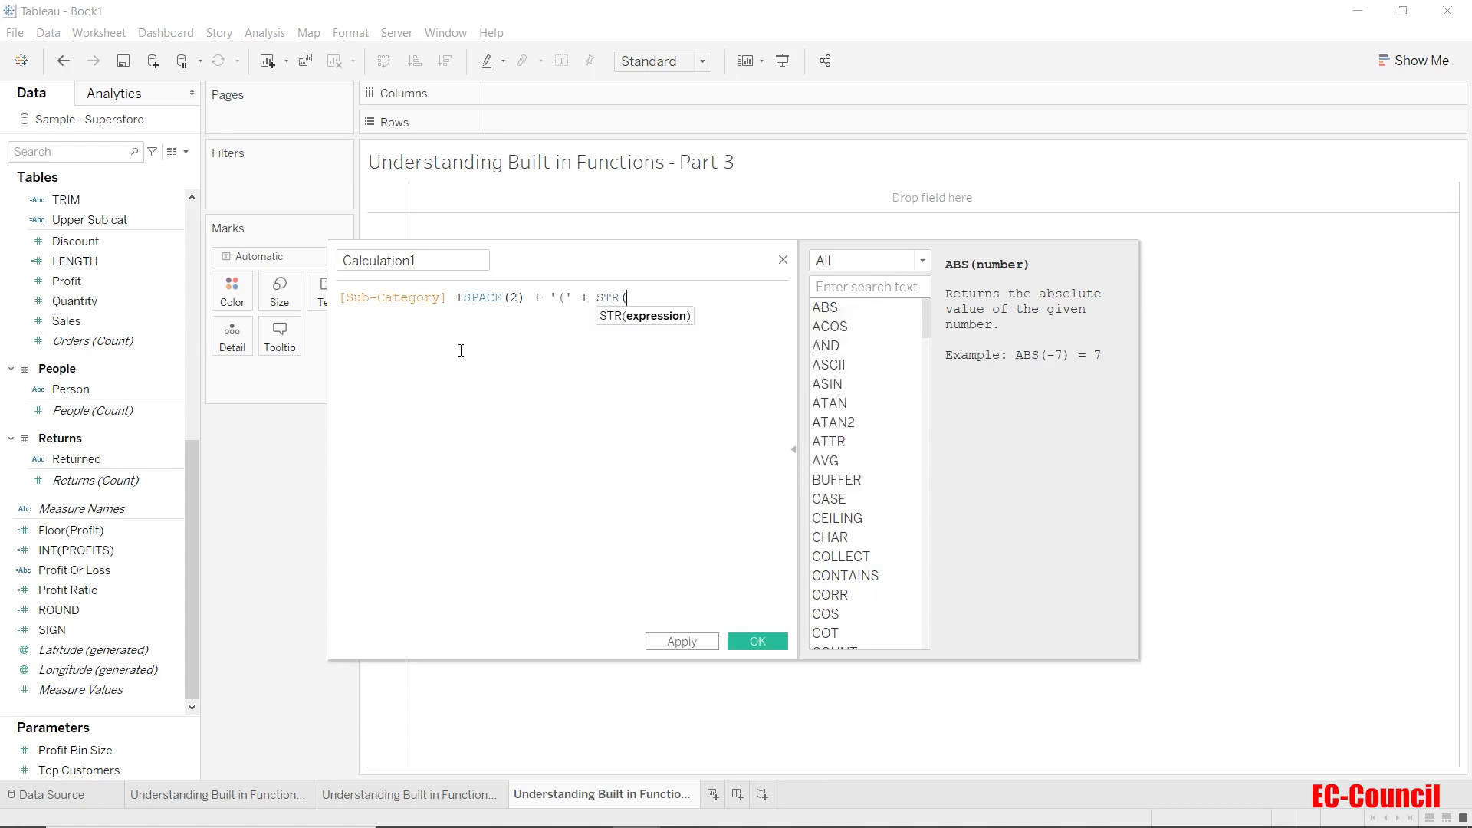
{"action": "type", "text": "SUM("}
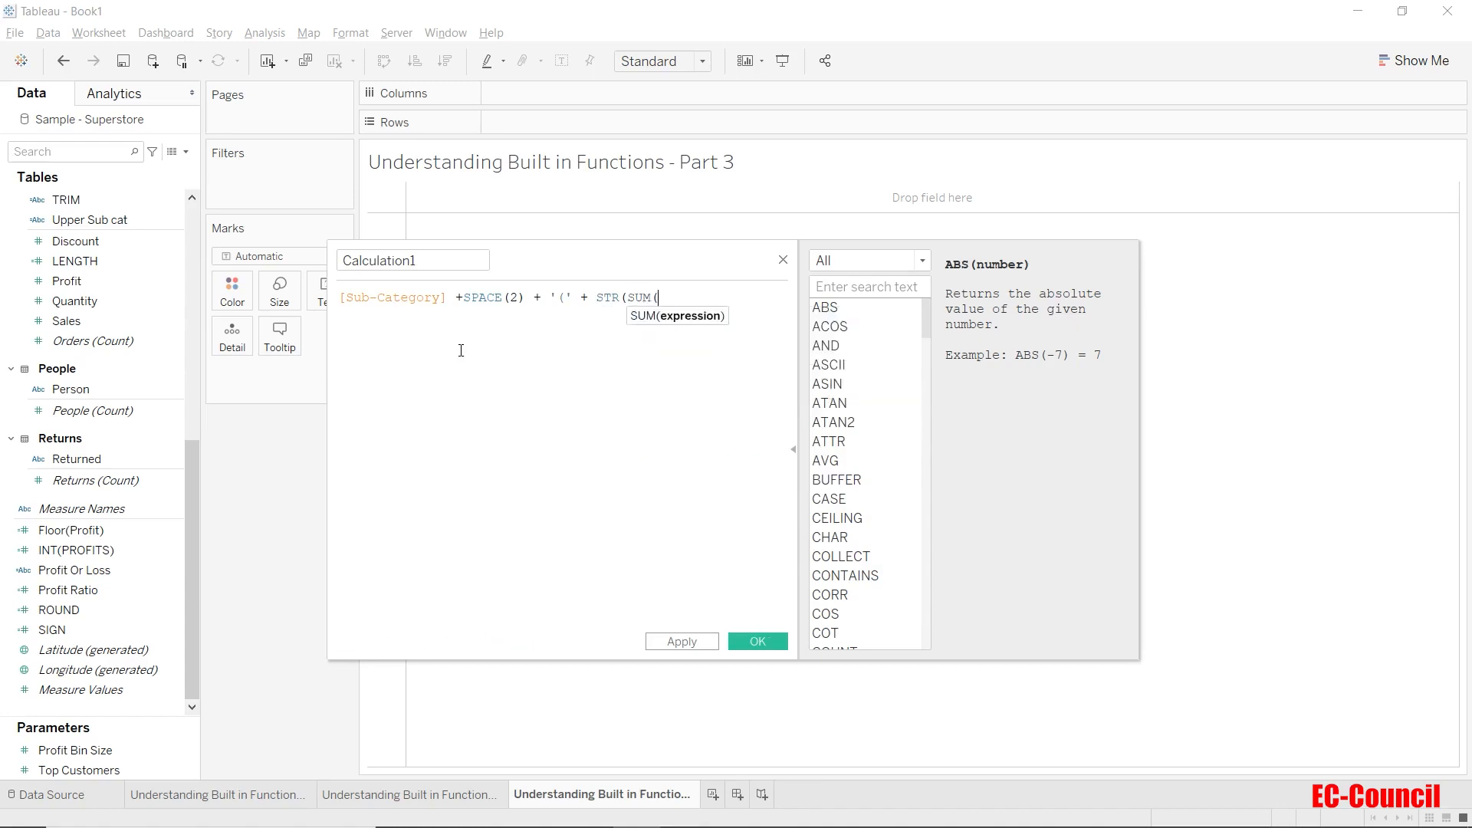
{"action": "type", "text": "PROFIT"}
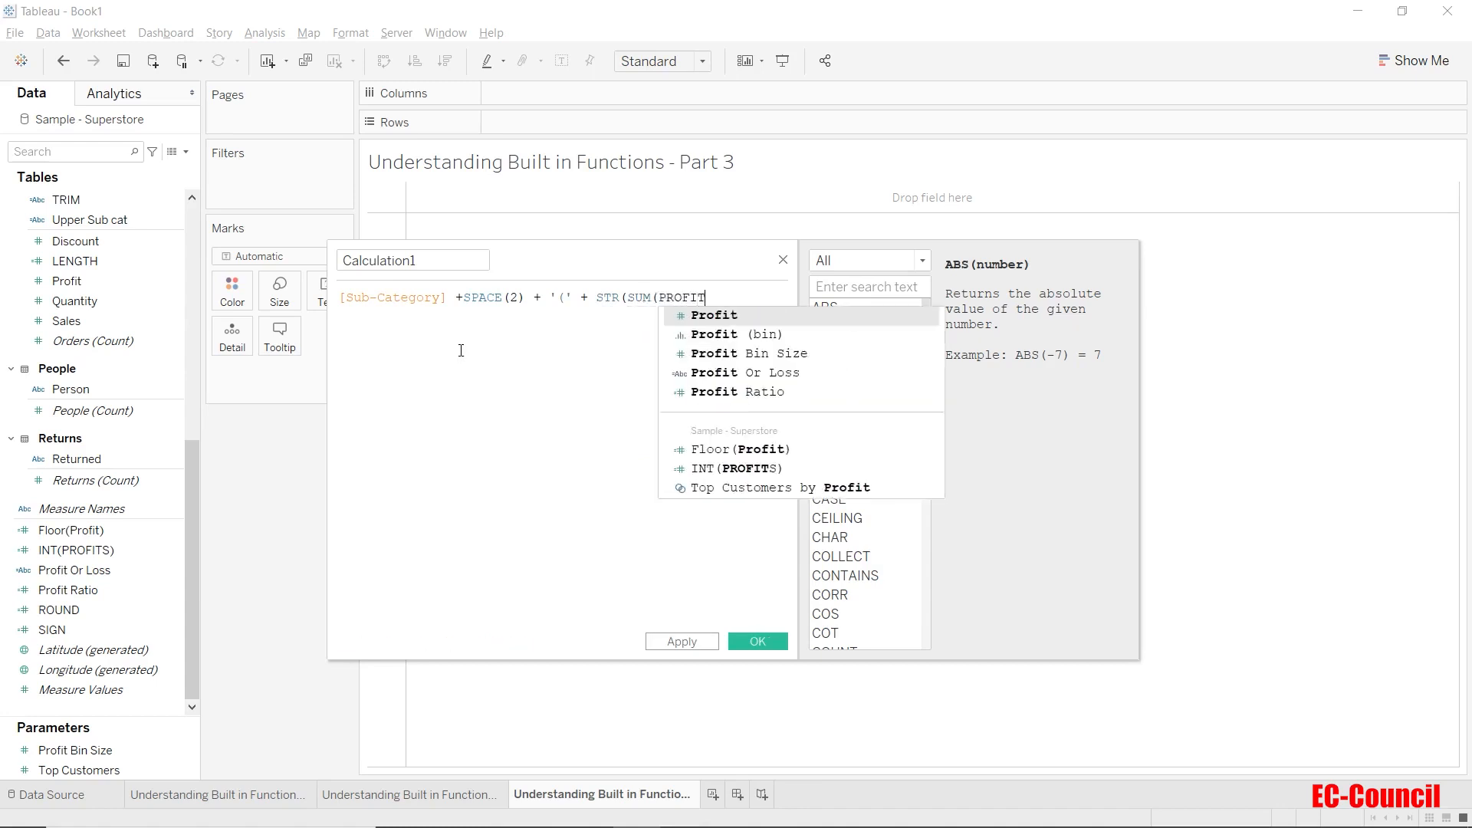
{"action": "key", "text": "Return"}
{"action": "type", "text": "))"}
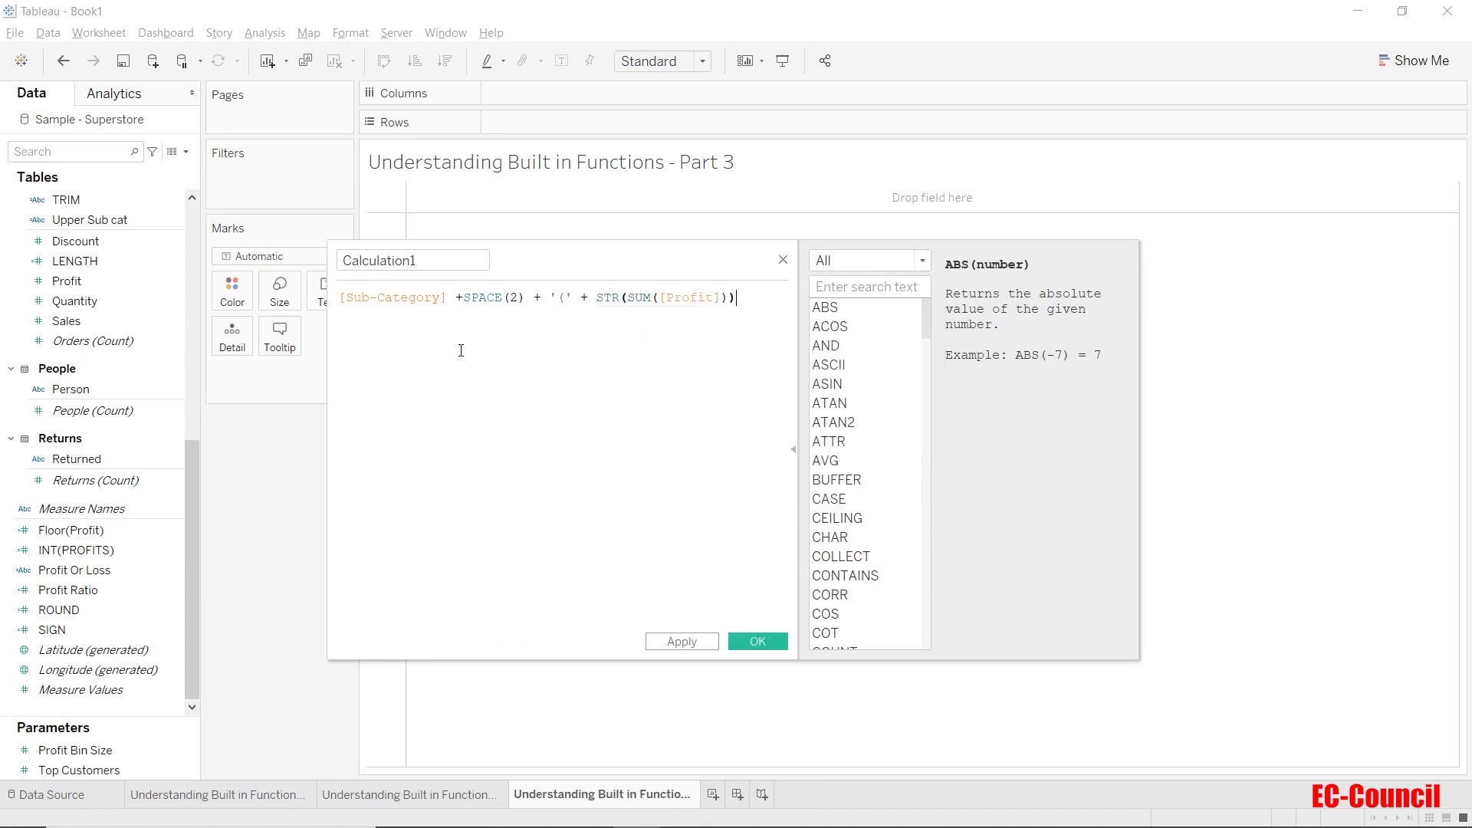
{"action": "type", "text": " + "}
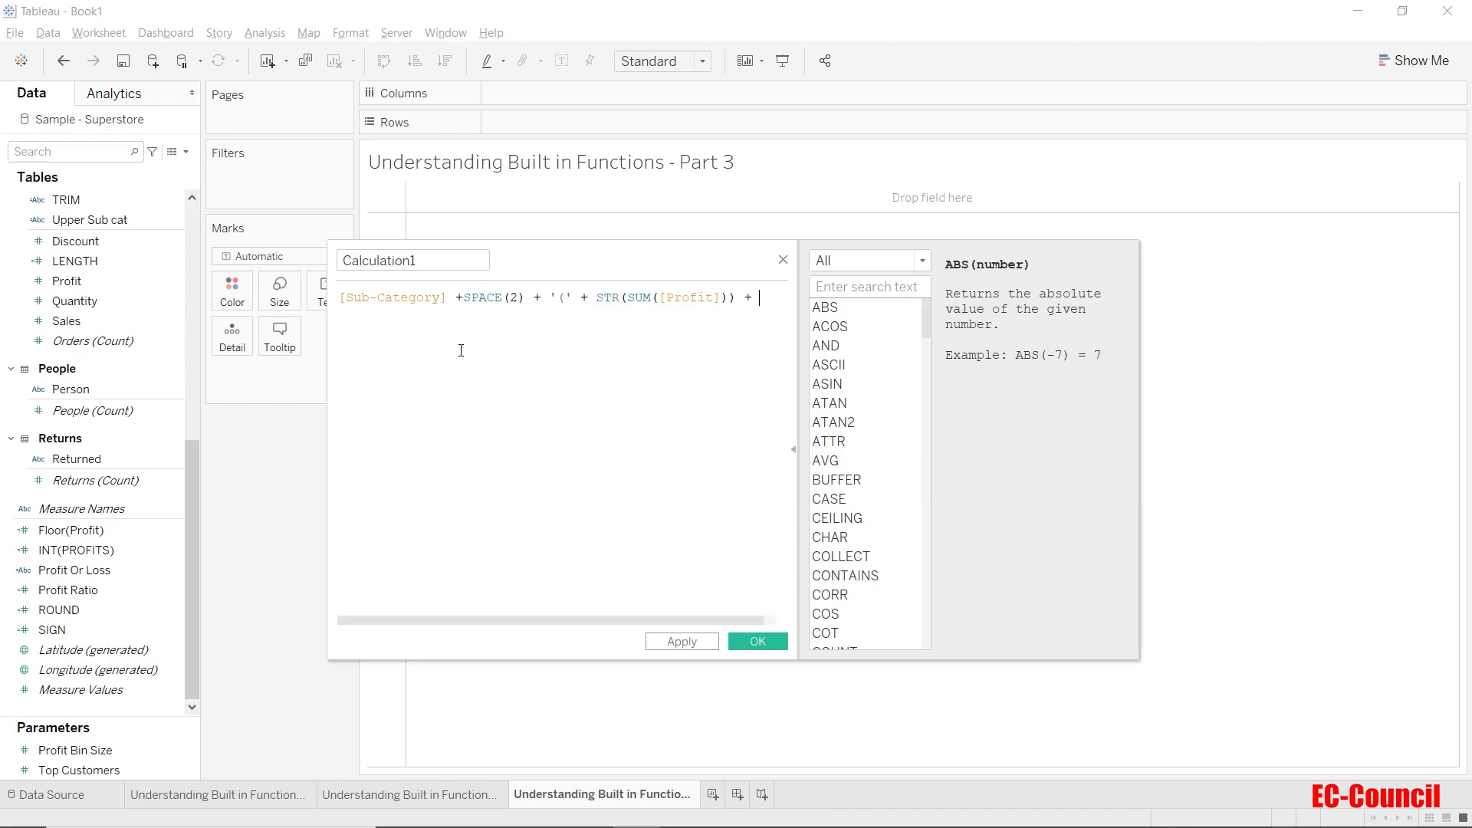
{"action": "type", "text": "')"}
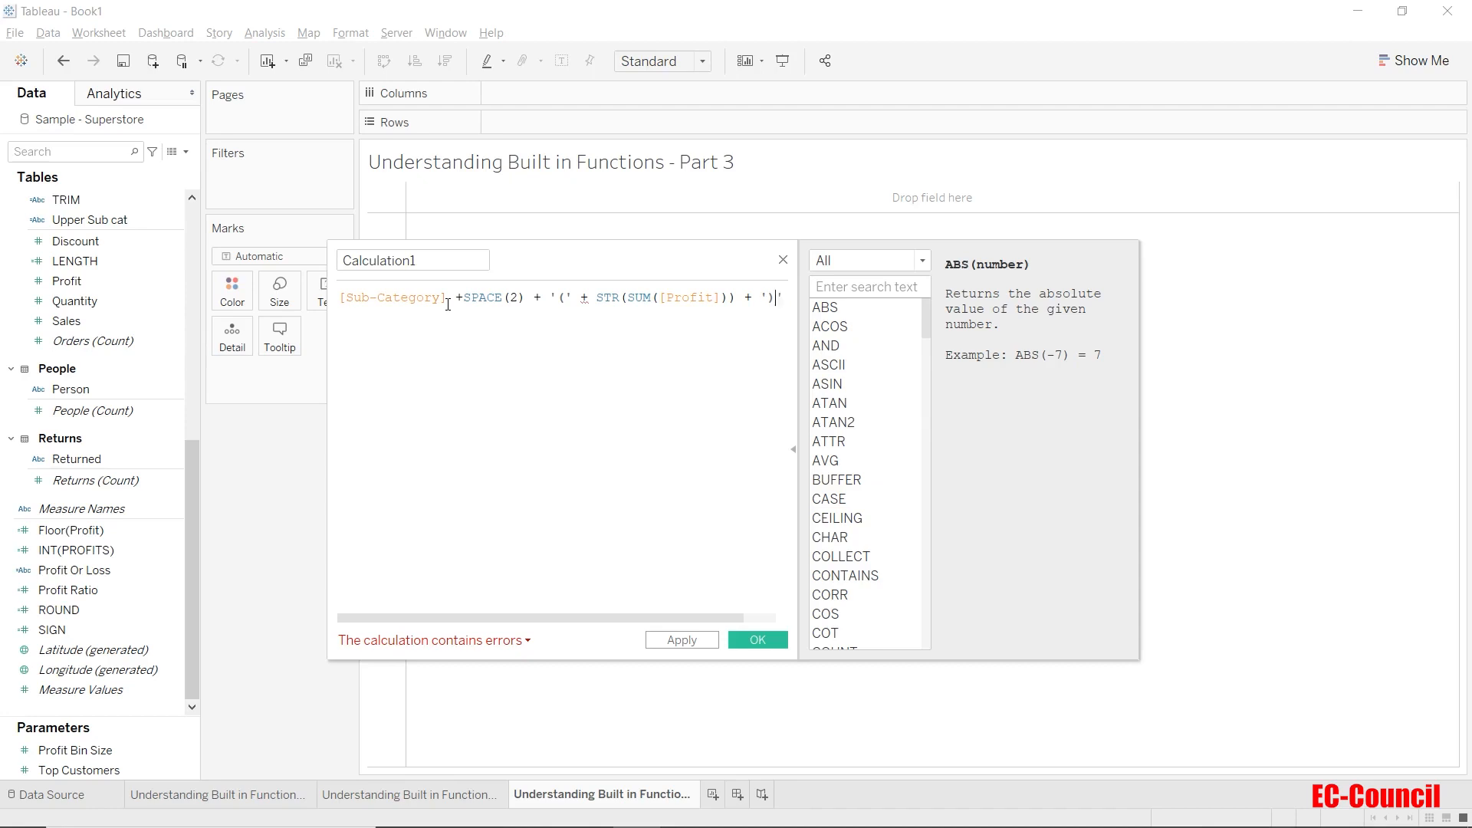
Wrap the Sub-Category field in the MAX function so that the formula starts with MAX([Sub-Category]).
{"action": "type", "text": ")"}
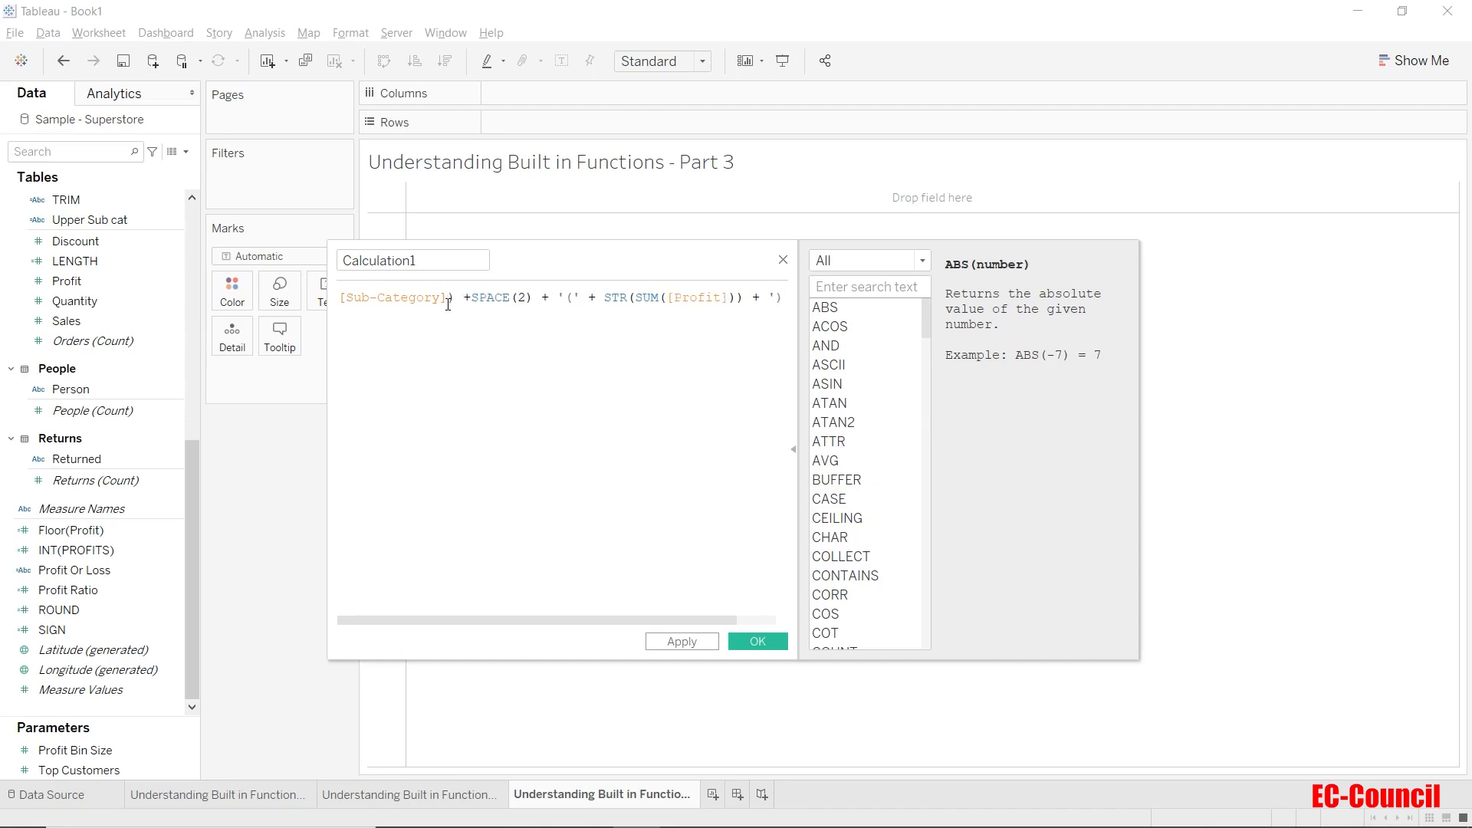
{"action": "key", "text": "Left"}
{"action": "key", "text": "Left"}
{"action": "key", "text": "Left"}
{"action": "key", "text": "Left"}
{"action": "key", "text": "Left"}
{"action": "key", "text": "Left"}
{"action": "key", "text": "Left"}
{"action": "key", "text": "Left"}
{"action": "key", "text": "Left"}
{"action": "key", "text": "Left"}
{"action": "key", "text": "Left"}
{"action": "key", "text": "Left"}
{"action": "key", "text": "Left"}
{"action": "type", "text": "MAX"}
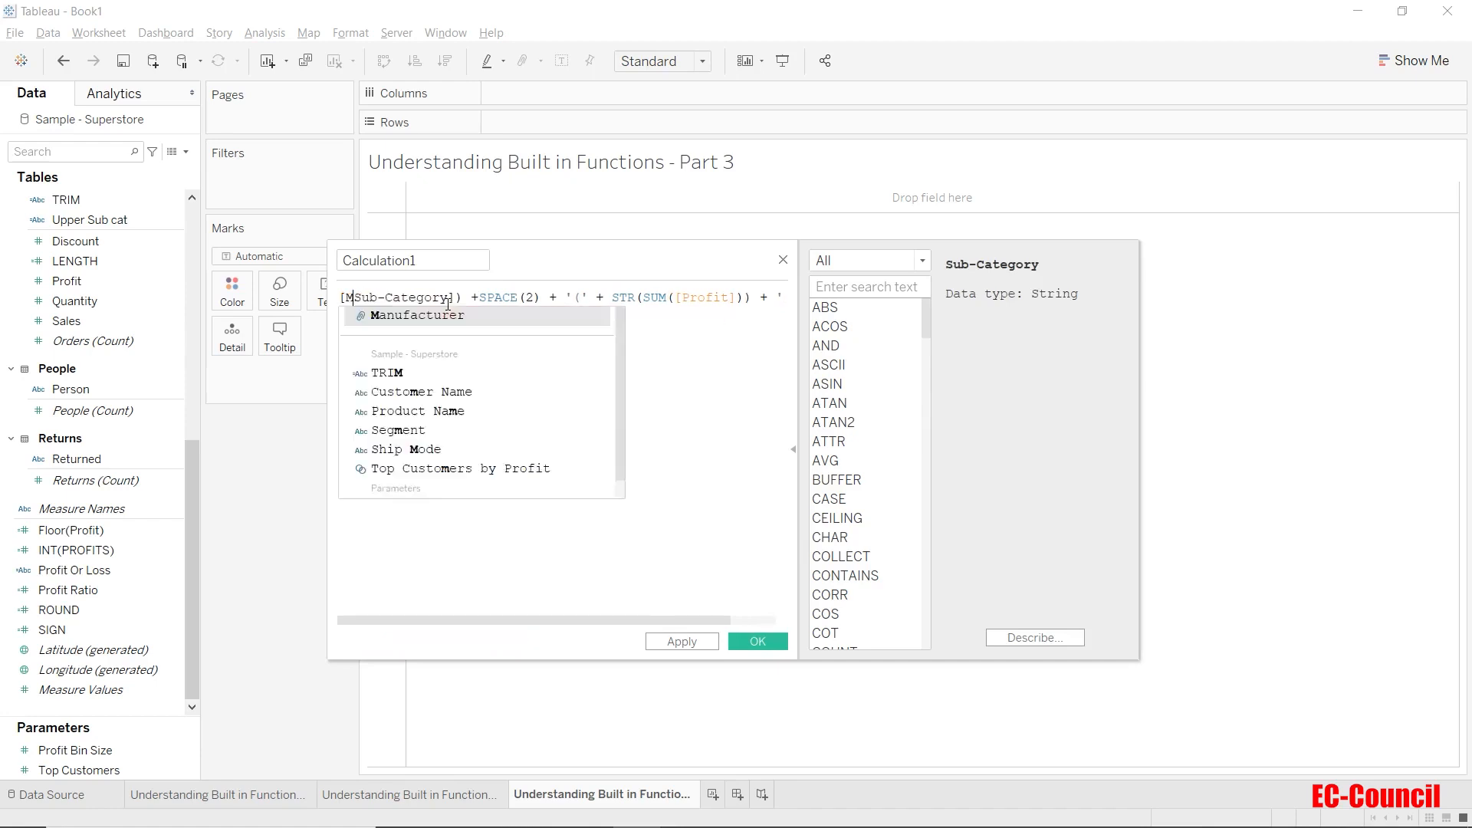
{"action": "type", "text": "("}
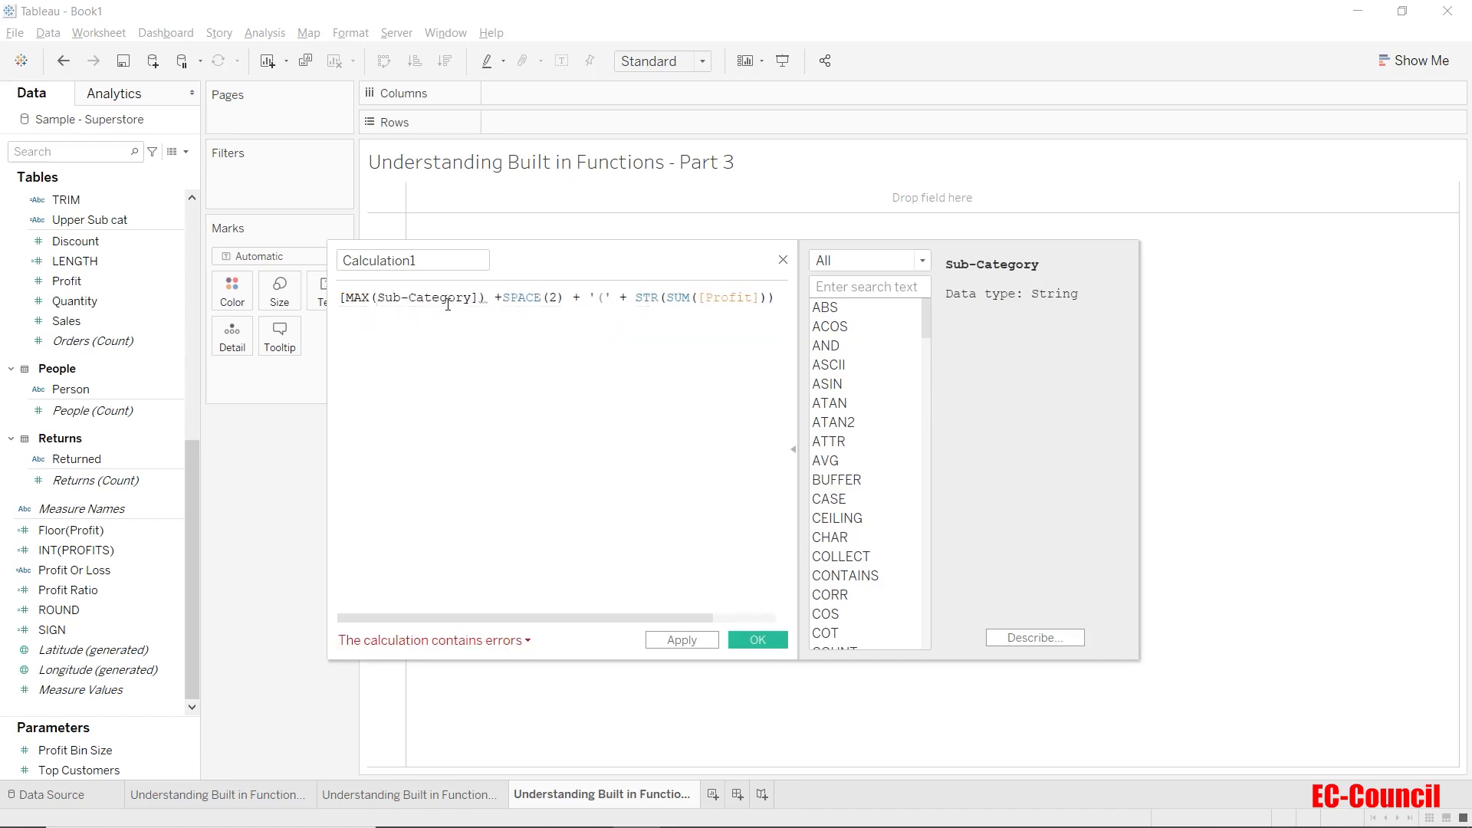
{"action": "type", "text": "["}
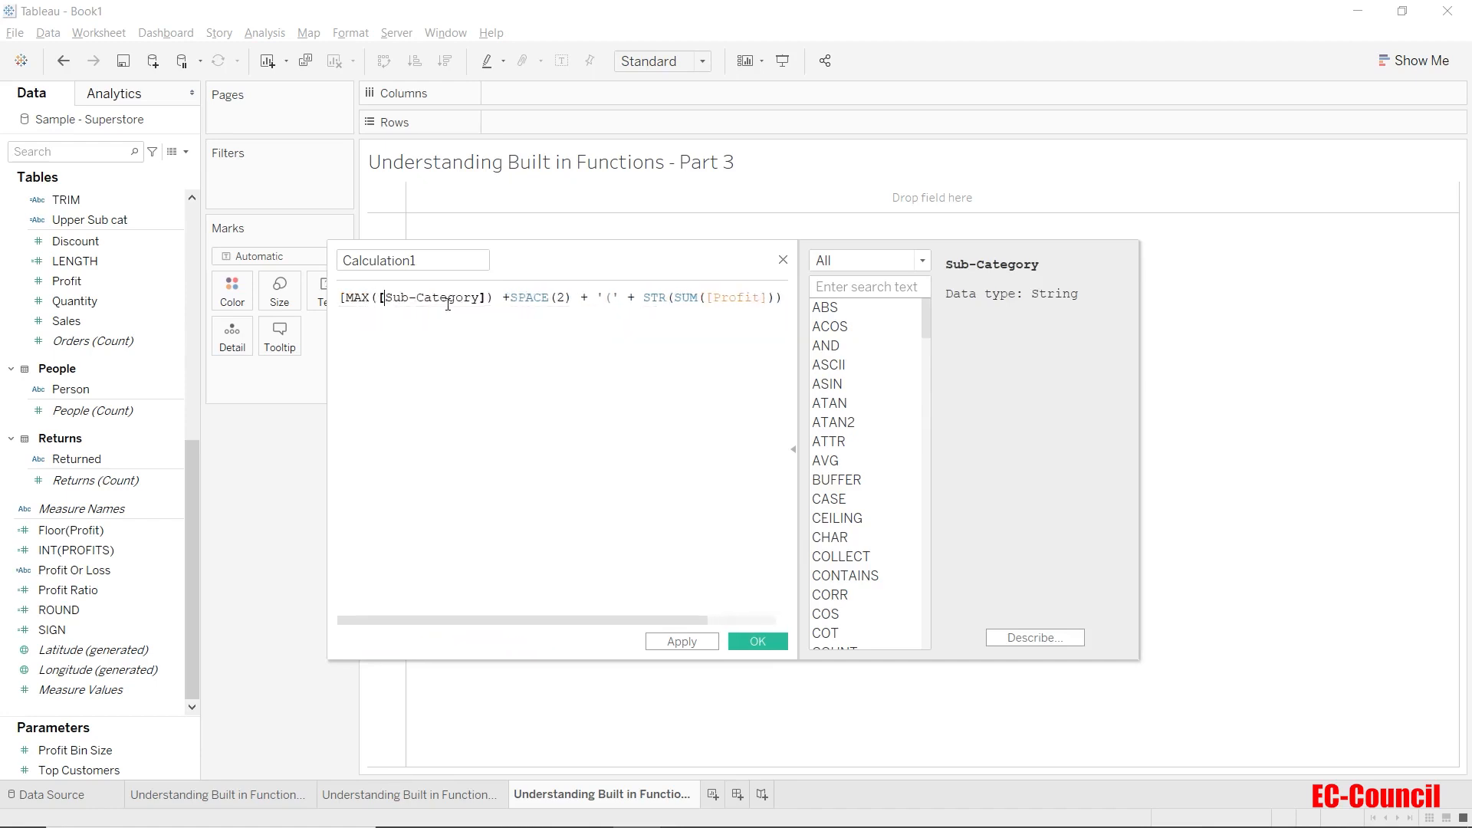
{"action": "key", "text": "Left"}
{"action": "key", "text": "Left"}
{"action": "key", "text": "Left"}
{"action": "key", "text": "BackSpace"}
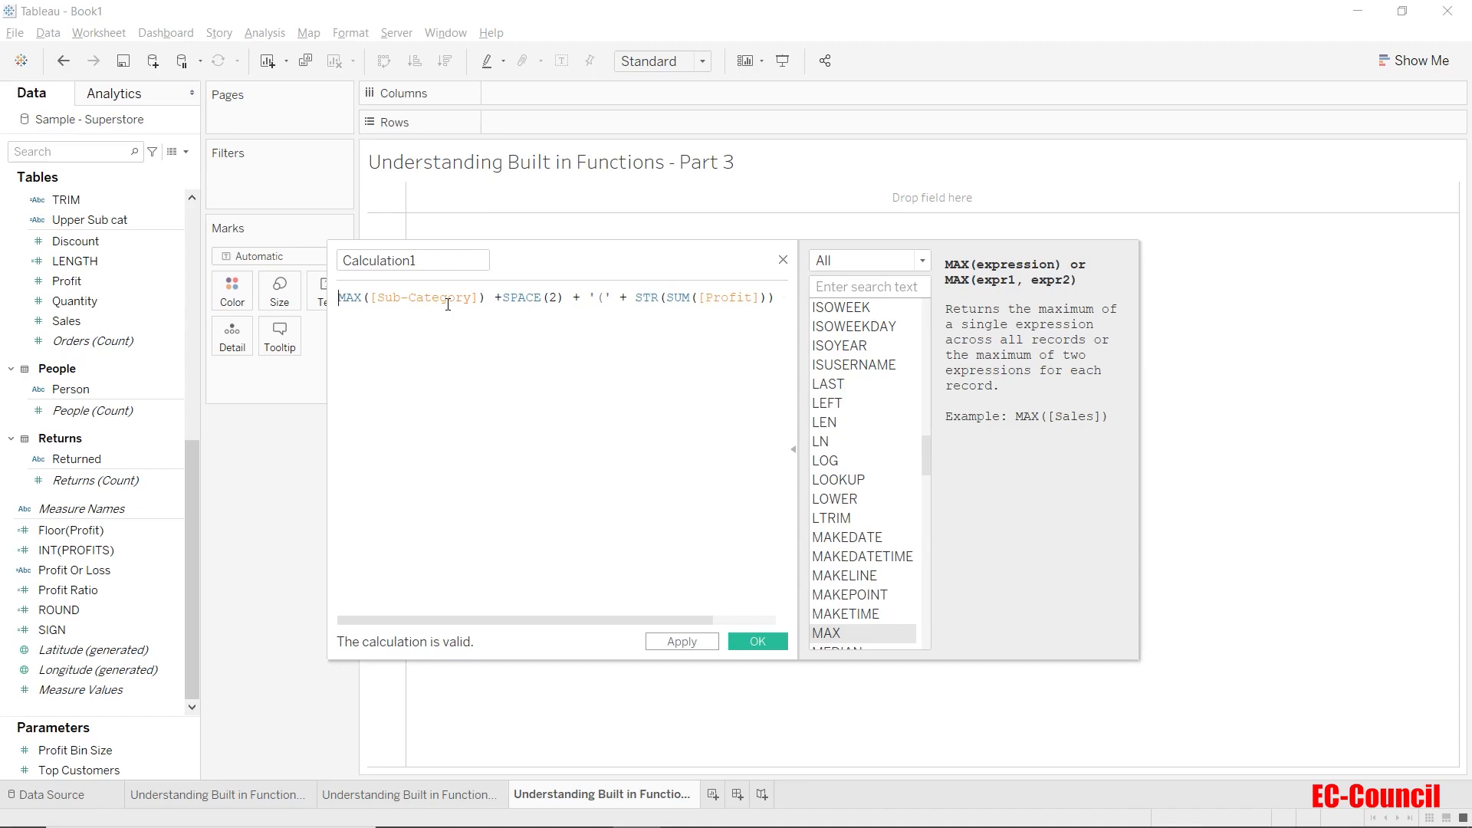
Name the calculated field "Sub cat (profit)" and save it.
{"action": "double_click", "coordinate": [442, 267]}
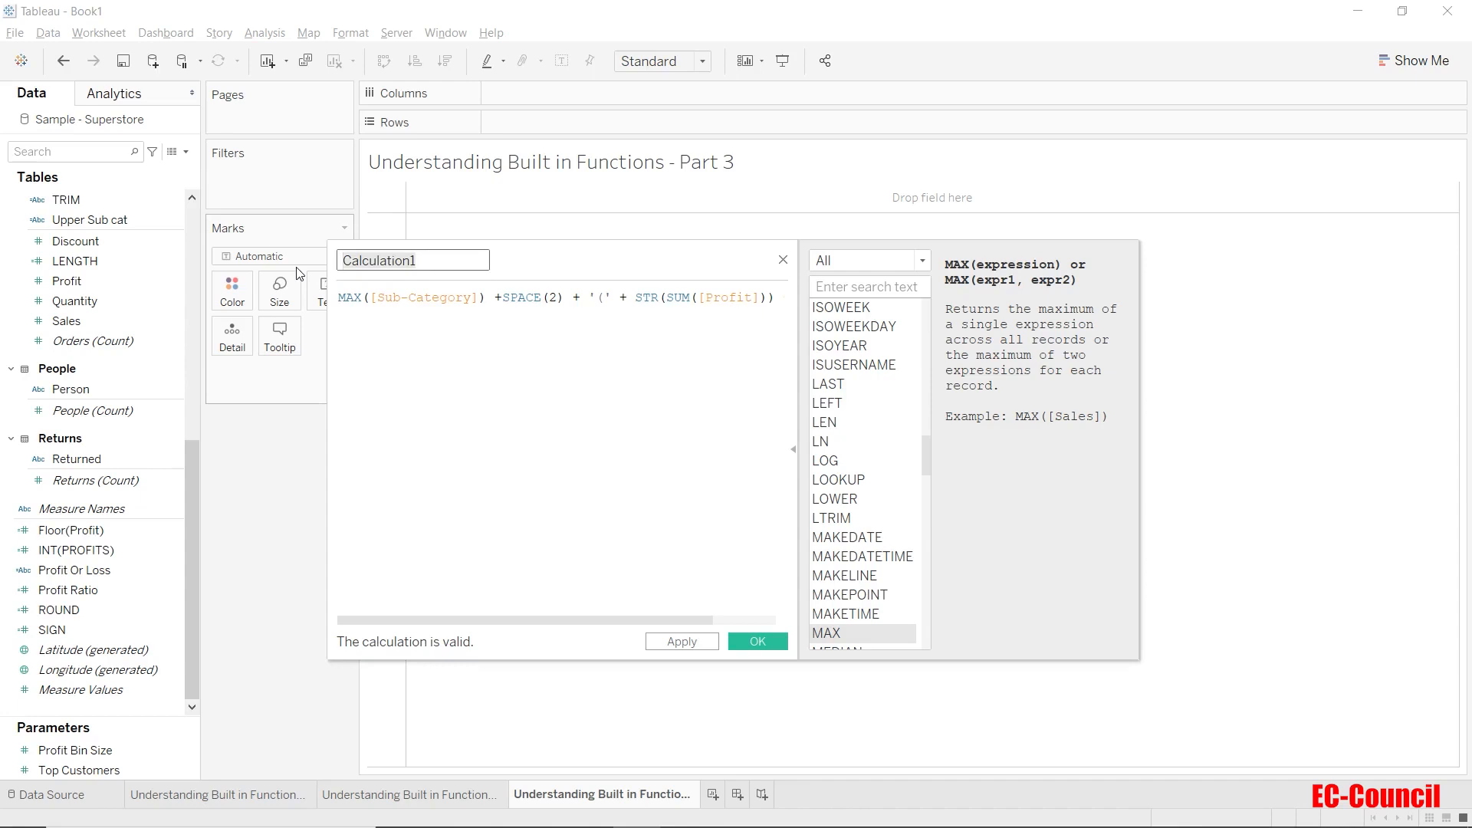
{"action": "type", "text": "Sub cat "}
{"action": "type", "text": "profu"}
{"action": "key", "text": "BackSpace"}
{"action": "key", "text": "BackSpace"}
{"action": "key", "text": "BackSpace"}
{"action": "key", "text": "BackSpace"}
{"action": "key", "text": "BackSpace"}
{"action": "type", "text": "(profit)"}
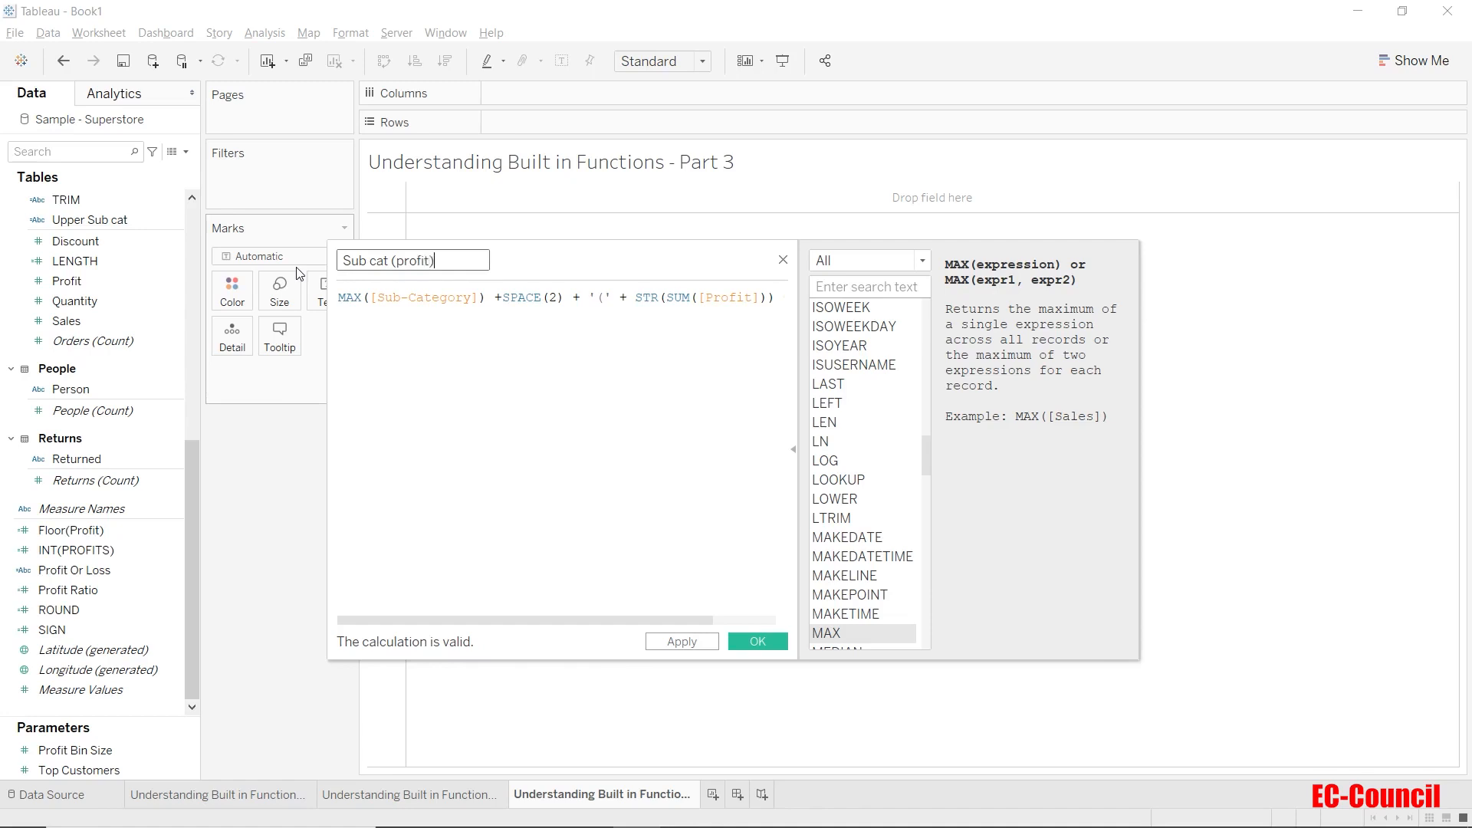
{"action": "left_click", "coordinate": [767, 643]}
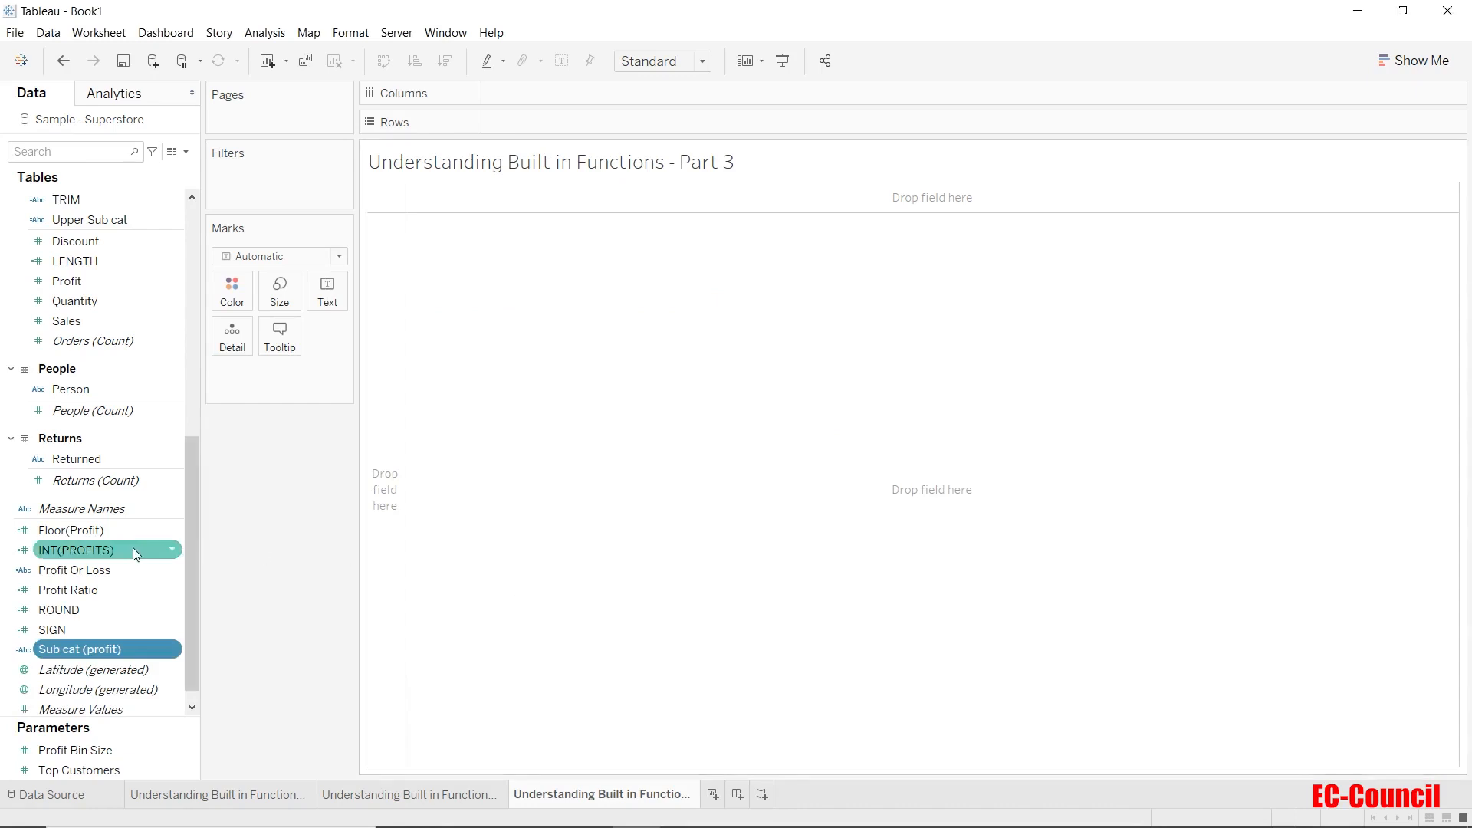
Add the Sub-Category field to Rows.
{"action": "scroll", "coordinate": [131, 549], "scroll_direction": "up", "scroll_amount": 5}
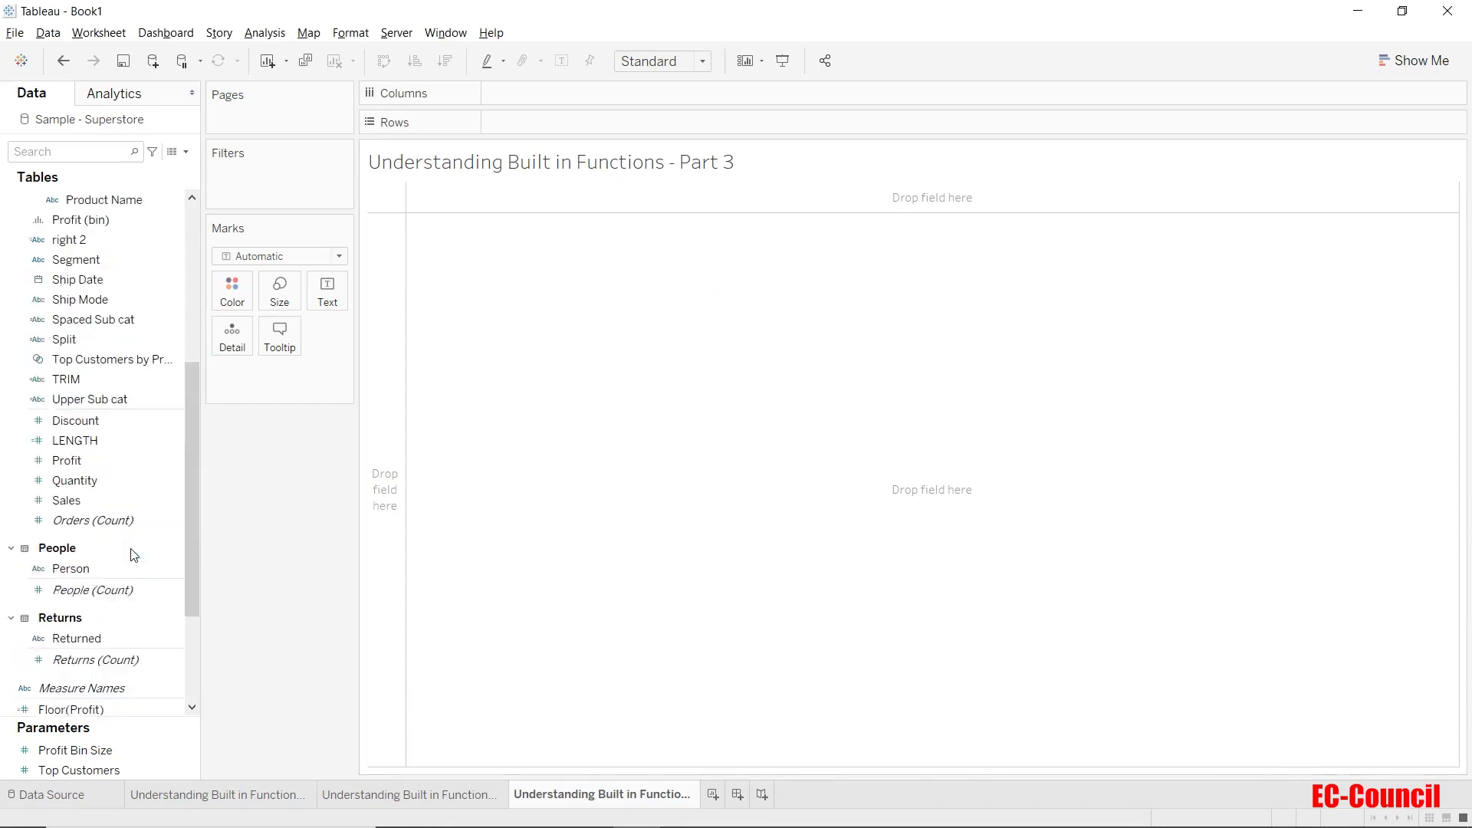
{"action": "left_click_drag", "start_coordinate": [126, 280], "coordinate": [569, 125]}
Look through the data source's field list for the Sub cat (profit) calculation.
{"action": "scroll", "coordinate": [65, 434], "scroll_direction": "down", "scroll_amount": 5}
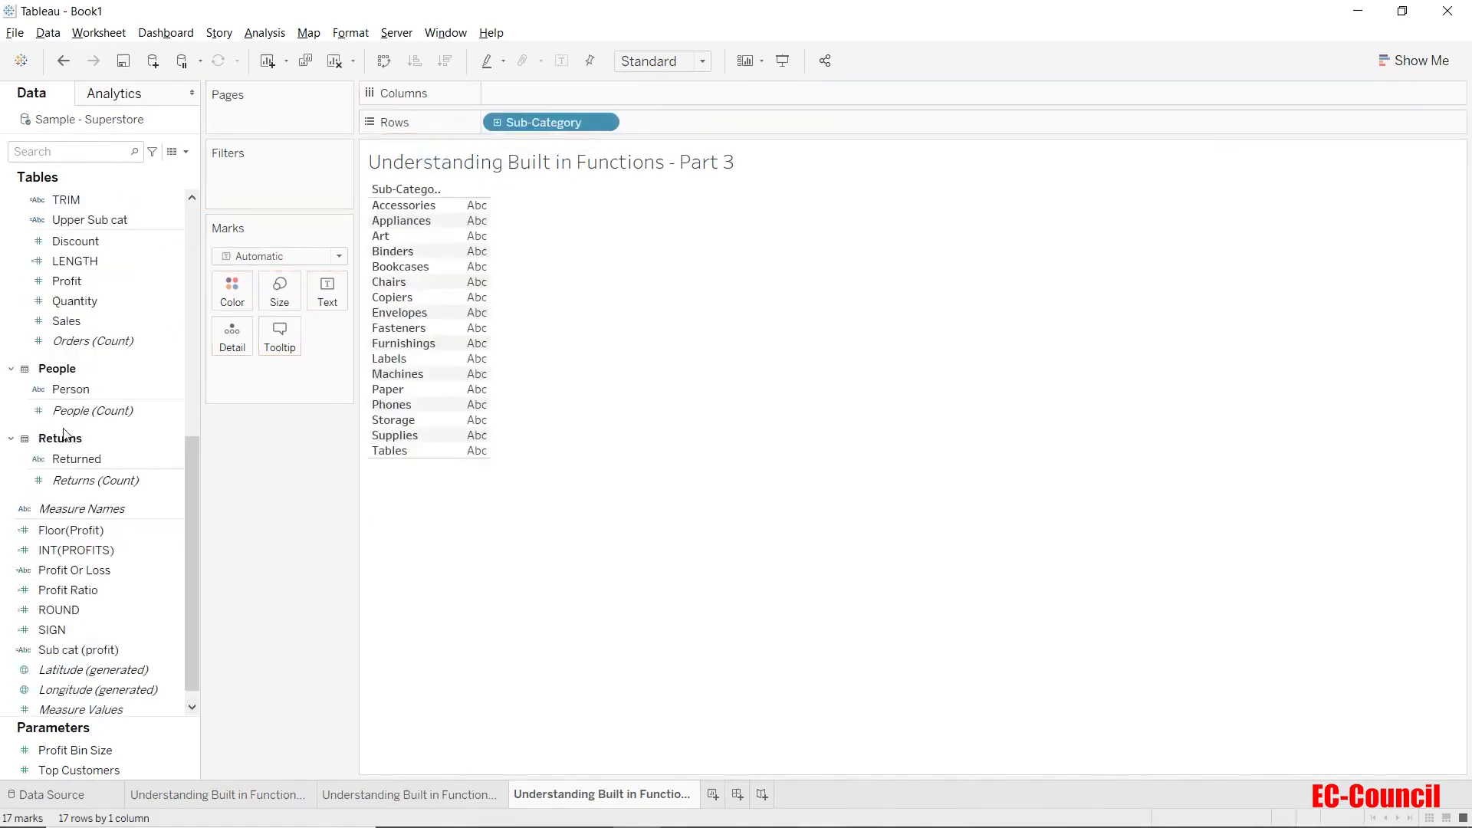
{"action": "scroll", "coordinate": [65, 434], "scroll_direction": "down", "scroll_amount": 1}
{"action": "scroll", "coordinate": [65, 434], "scroll_direction": "up", "scroll_amount": 2}
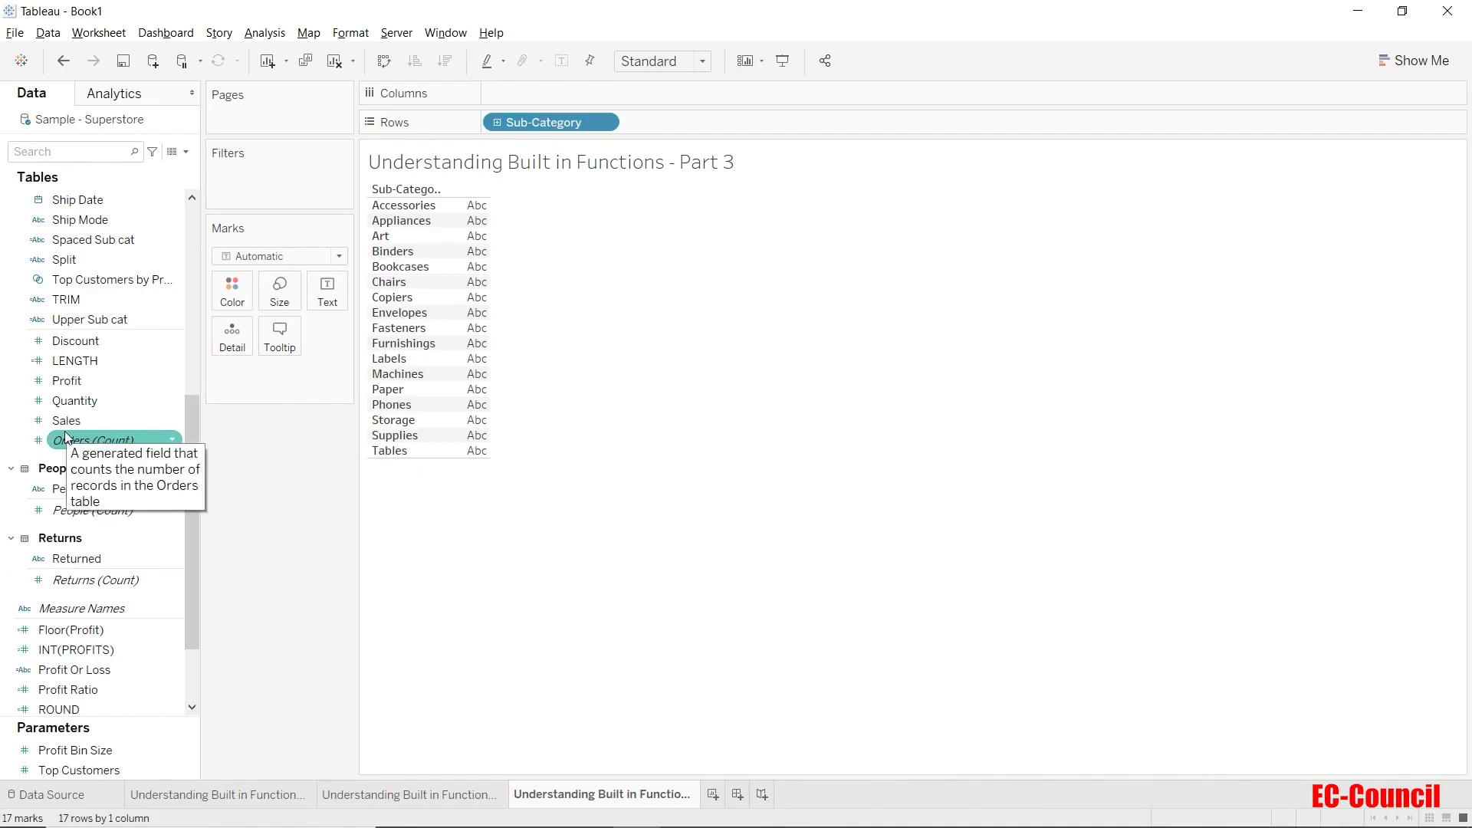
{"action": "scroll", "coordinate": [96, 293], "scroll_direction": "up", "scroll_amount": 2}
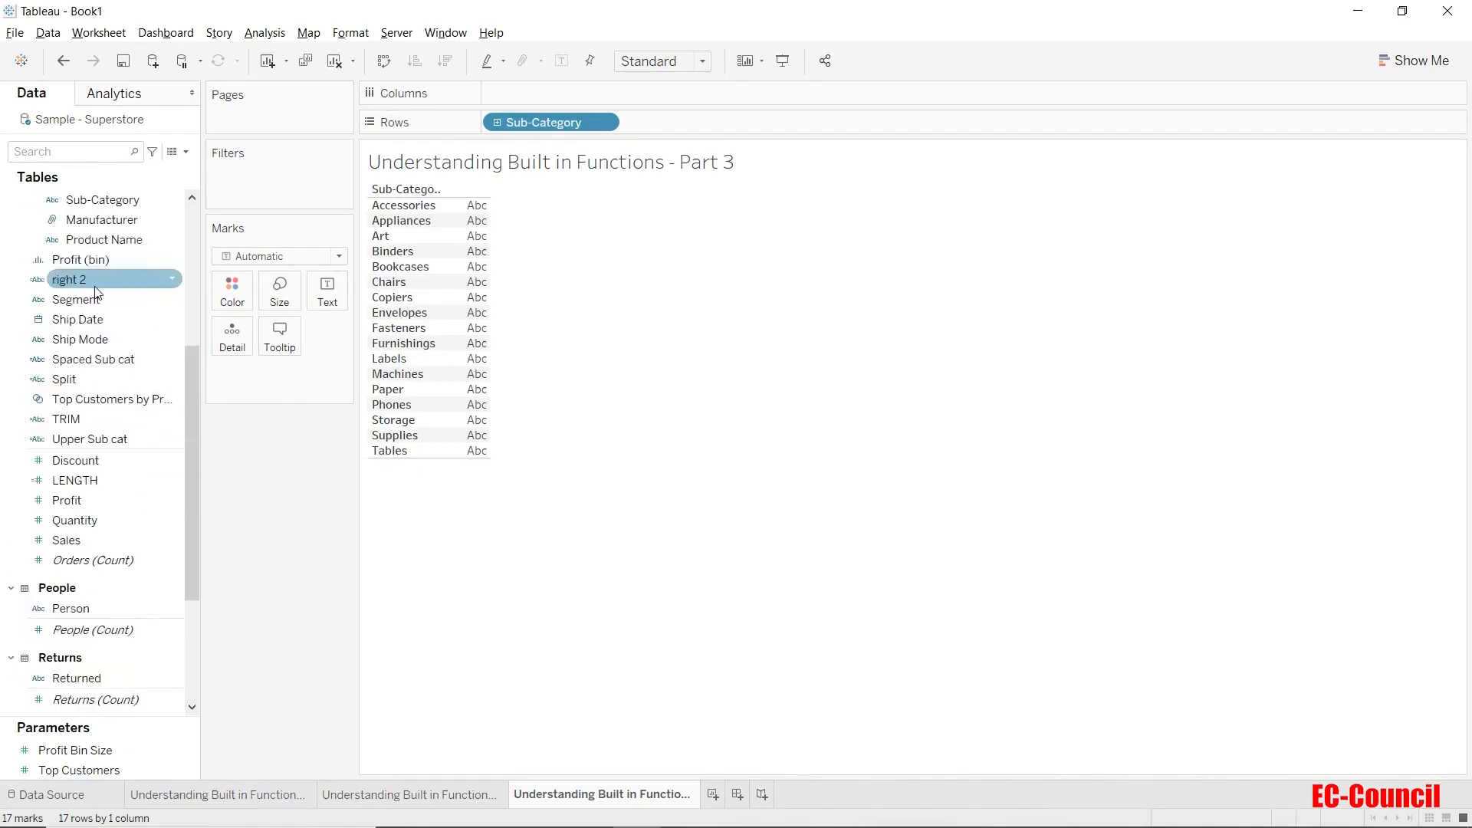
{"action": "scroll", "coordinate": [96, 293], "scroll_direction": "up", "scroll_amount": 3}
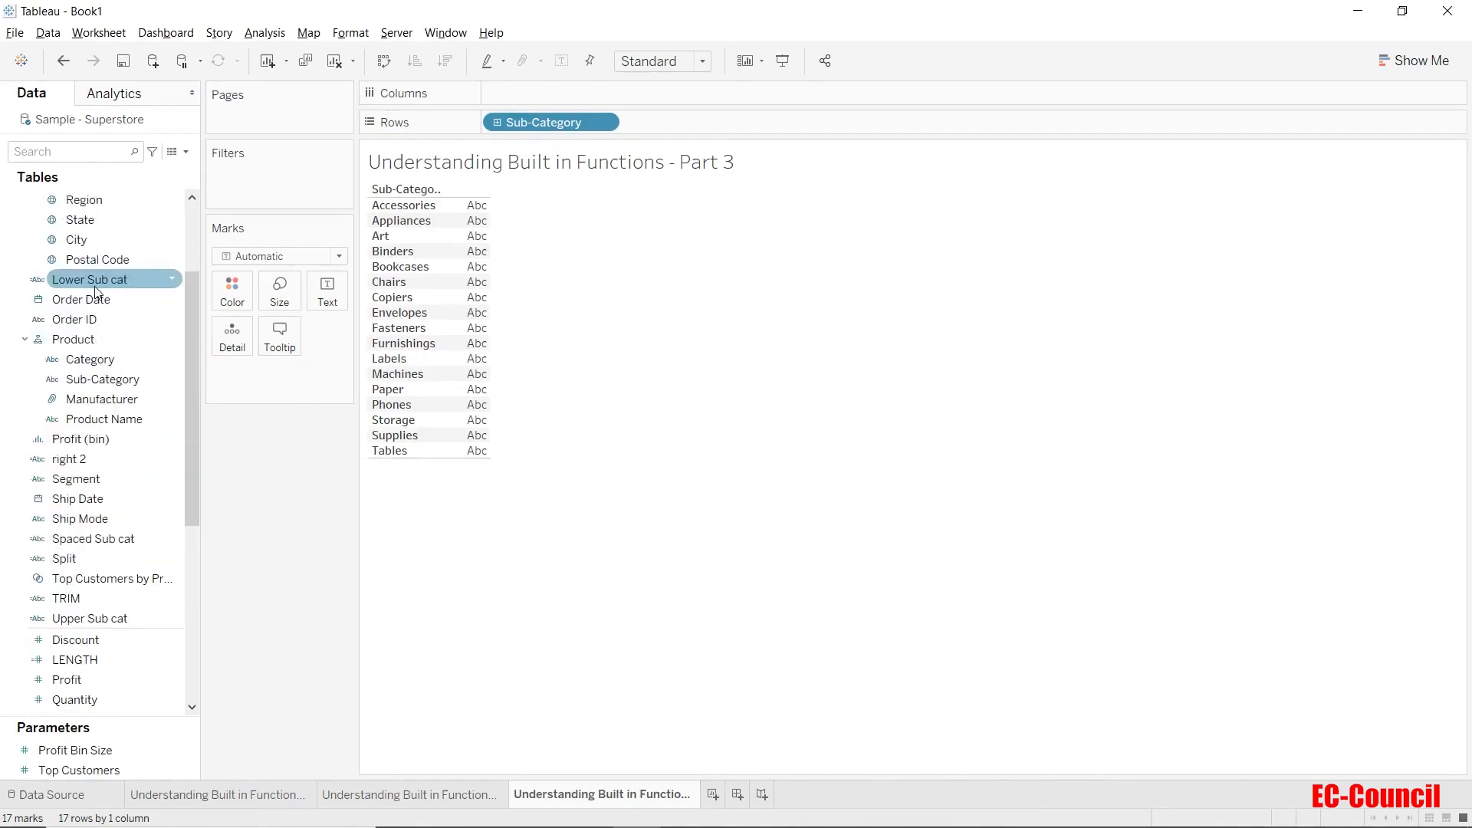
{"action": "scroll", "coordinate": [97, 292], "scroll_direction": "up", "scroll_amount": 3}
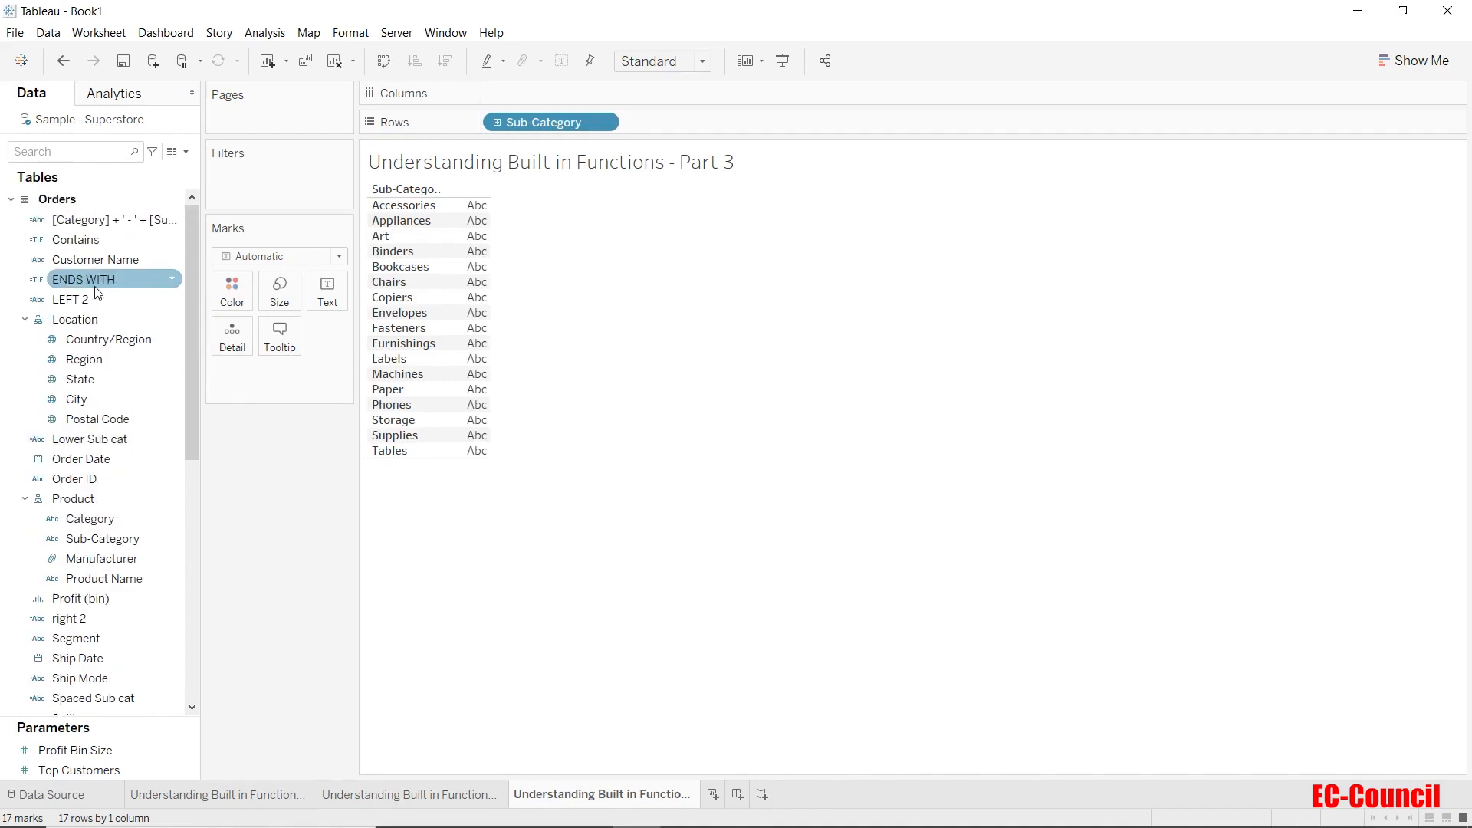
{"action": "scroll", "coordinate": [97, 292], "scroll_direction": "down", "scroll_amount": 2}
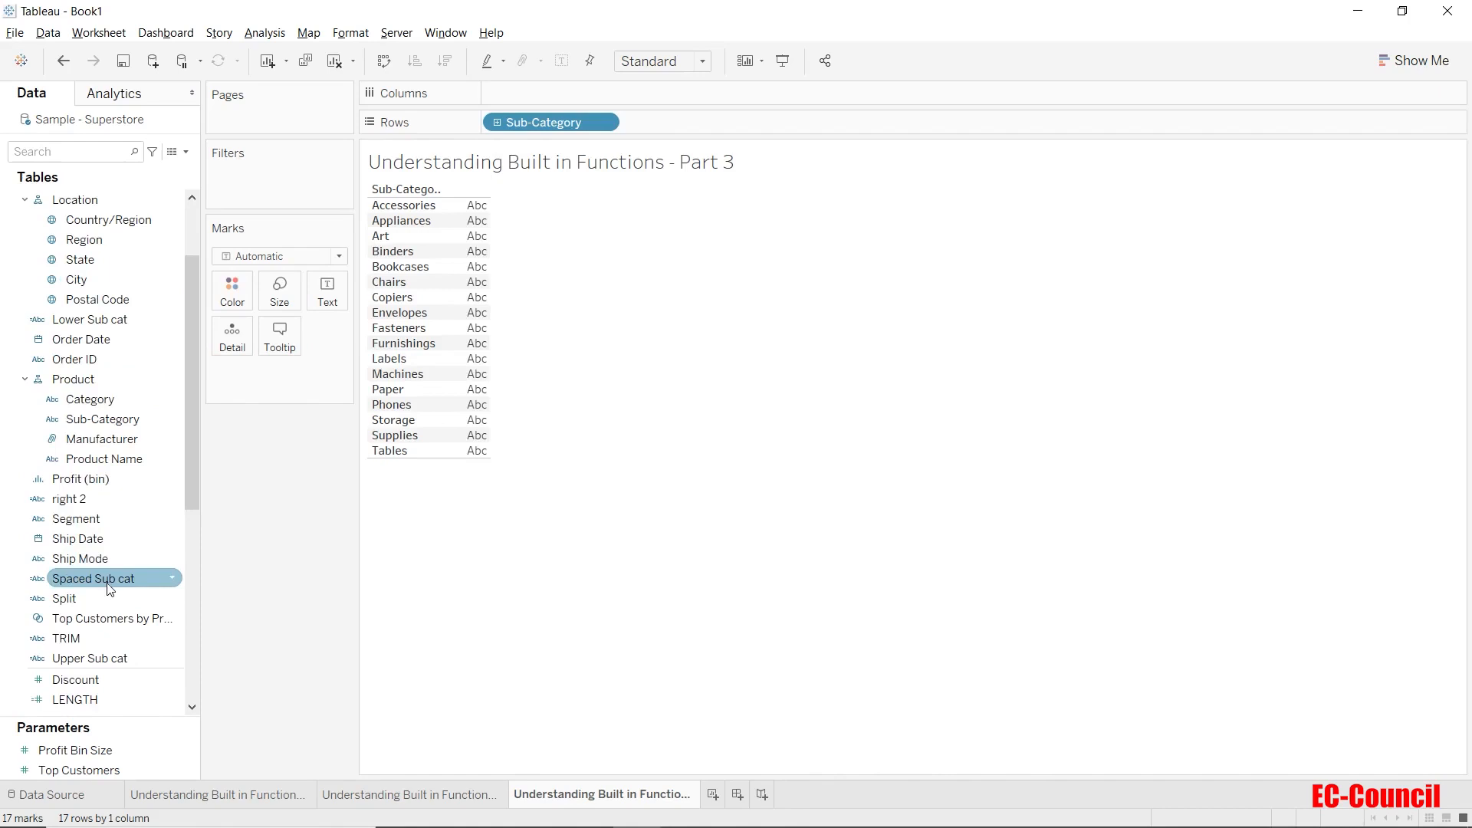
{"action": "scroll", "coordinate": [110, 588], "scroll_direction": "down", "scroll_amount": 1}
{"action": "scroll", "coordinate": [109, 587], "scroll_direction": "down", "scroll_amount": 2}
{"action": "scroll", "coordinate": [110, 588], "scroll_direction": "down", "scroll_amount": 5}
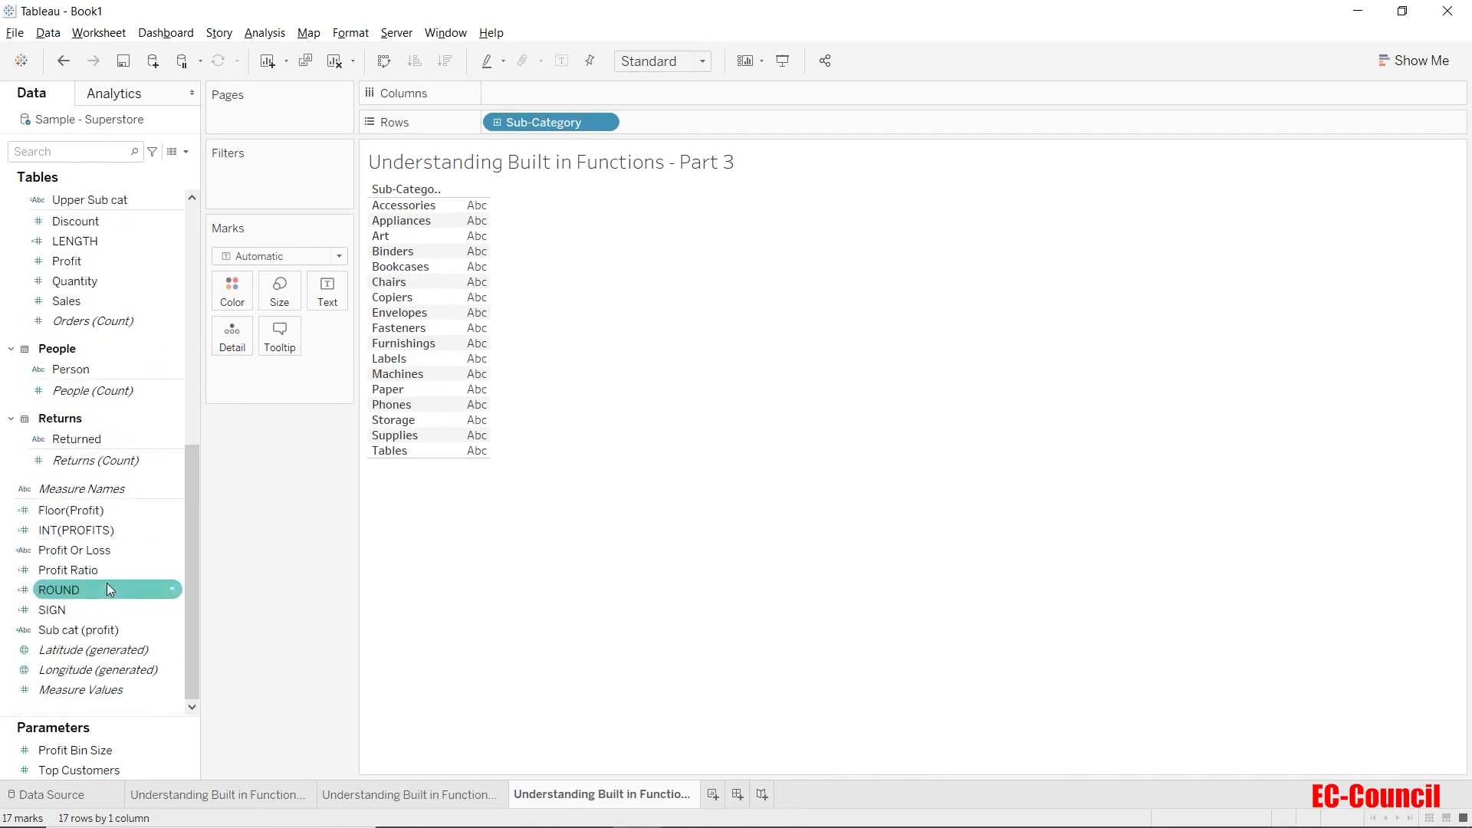
{"action": "left_click", "coordinate": [93, 152]}
{"action": "type", "text": "space"}
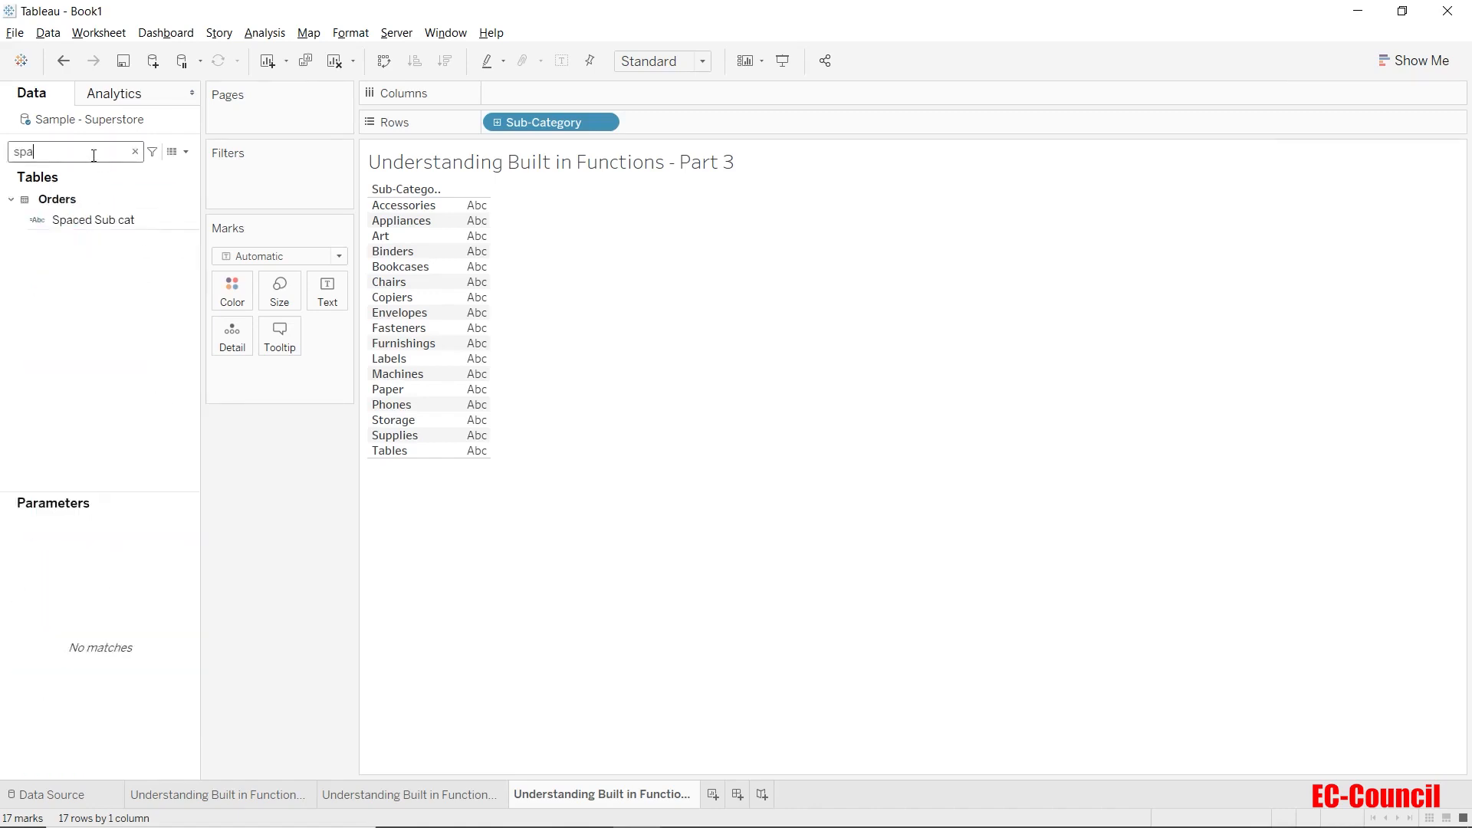
{"action": "key", "text": "BackSpace"}
{"action": "key", "text": "BackSpace"}
{"action": "key", "text": "BackSpace"}
{"action": "key", "text": "BackSpace"}
{"action": "key", "text": "BackSpace"}
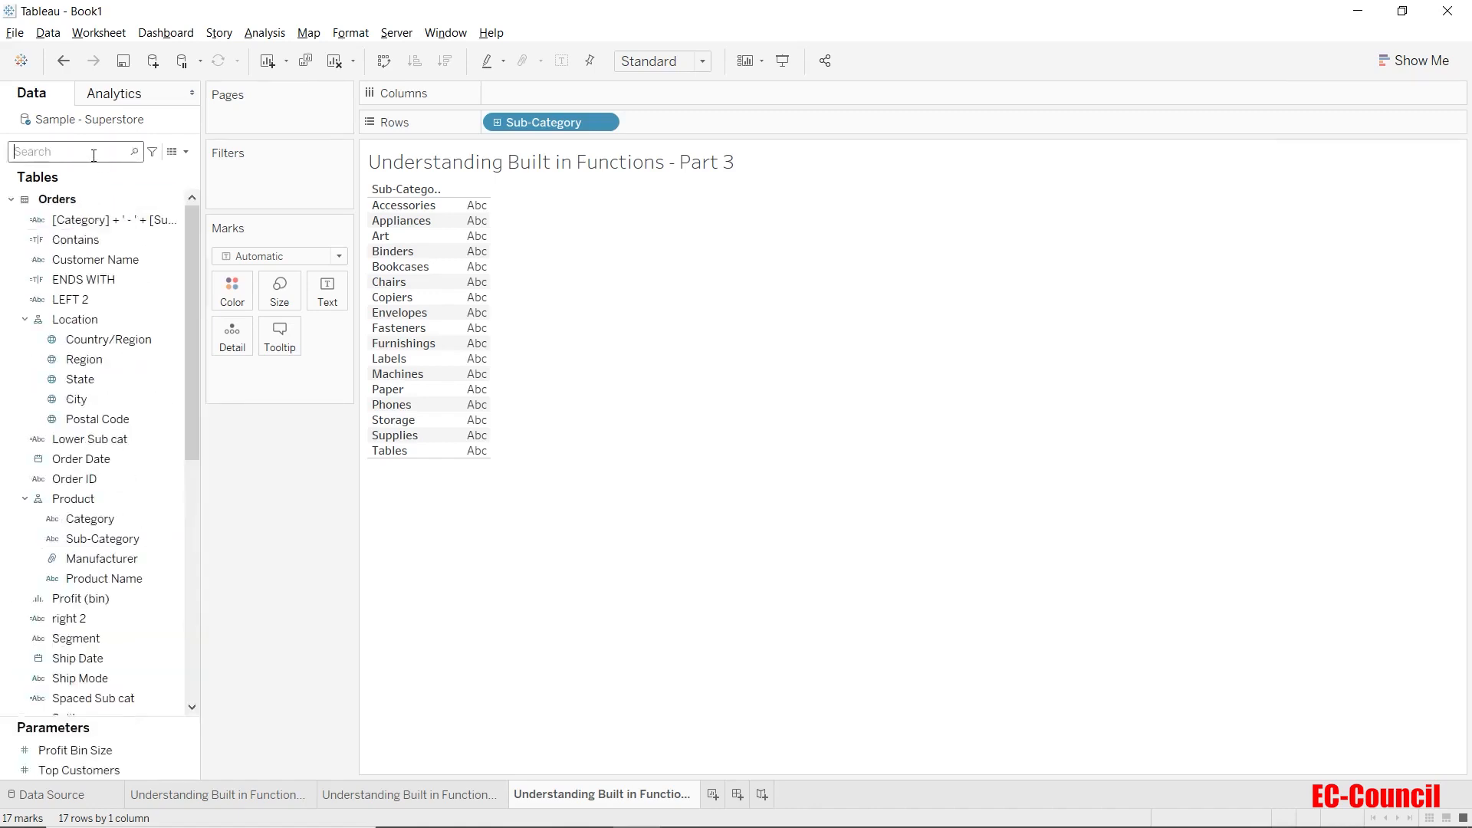
{"action": "type", "text": "sub"}
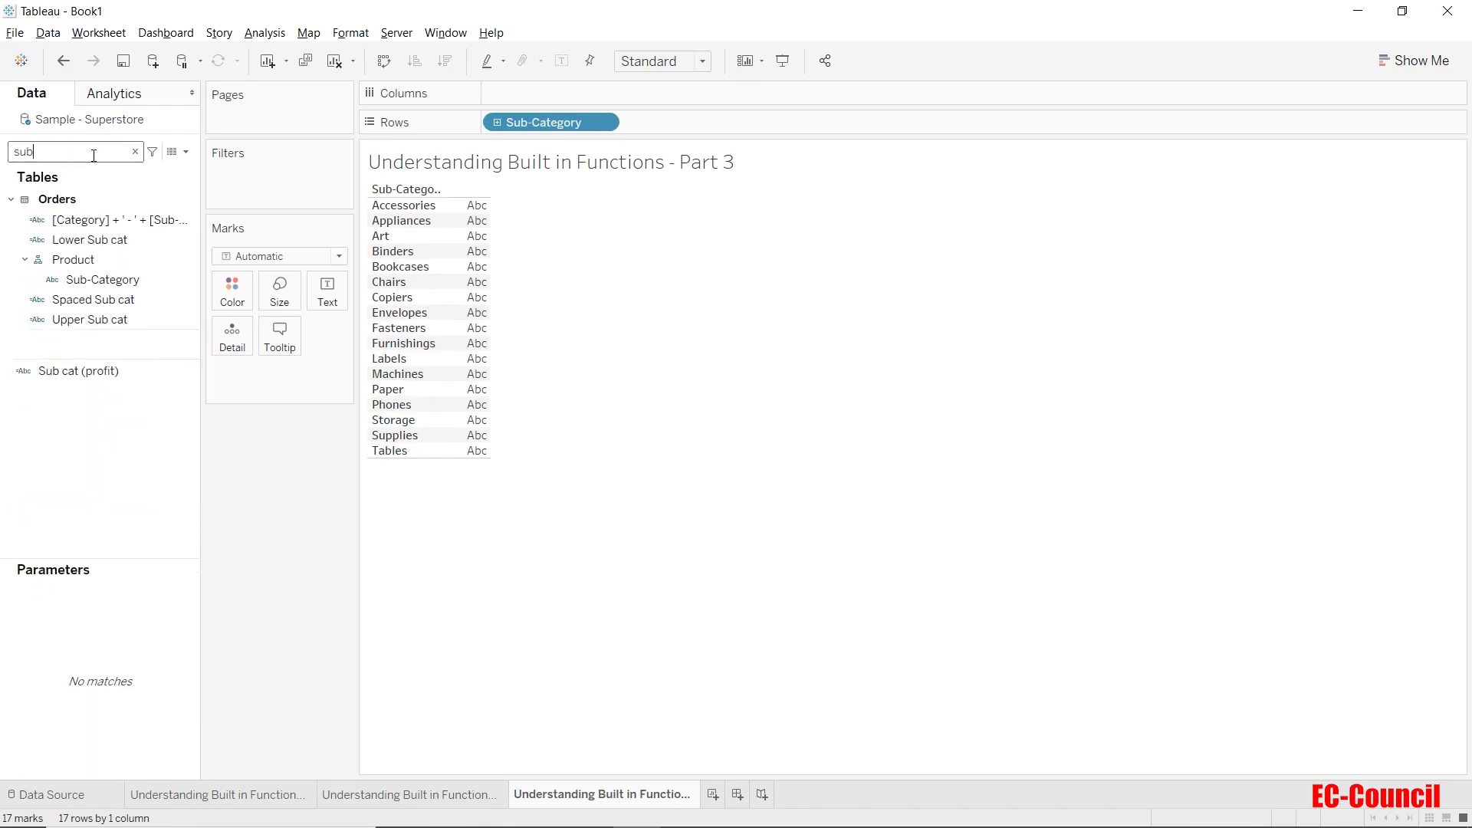
{"action": "key", "text": "BackSpace"}
{"action": "key", "text": "BackSpace"}
{"action": "key", "text": "BackSpace"}
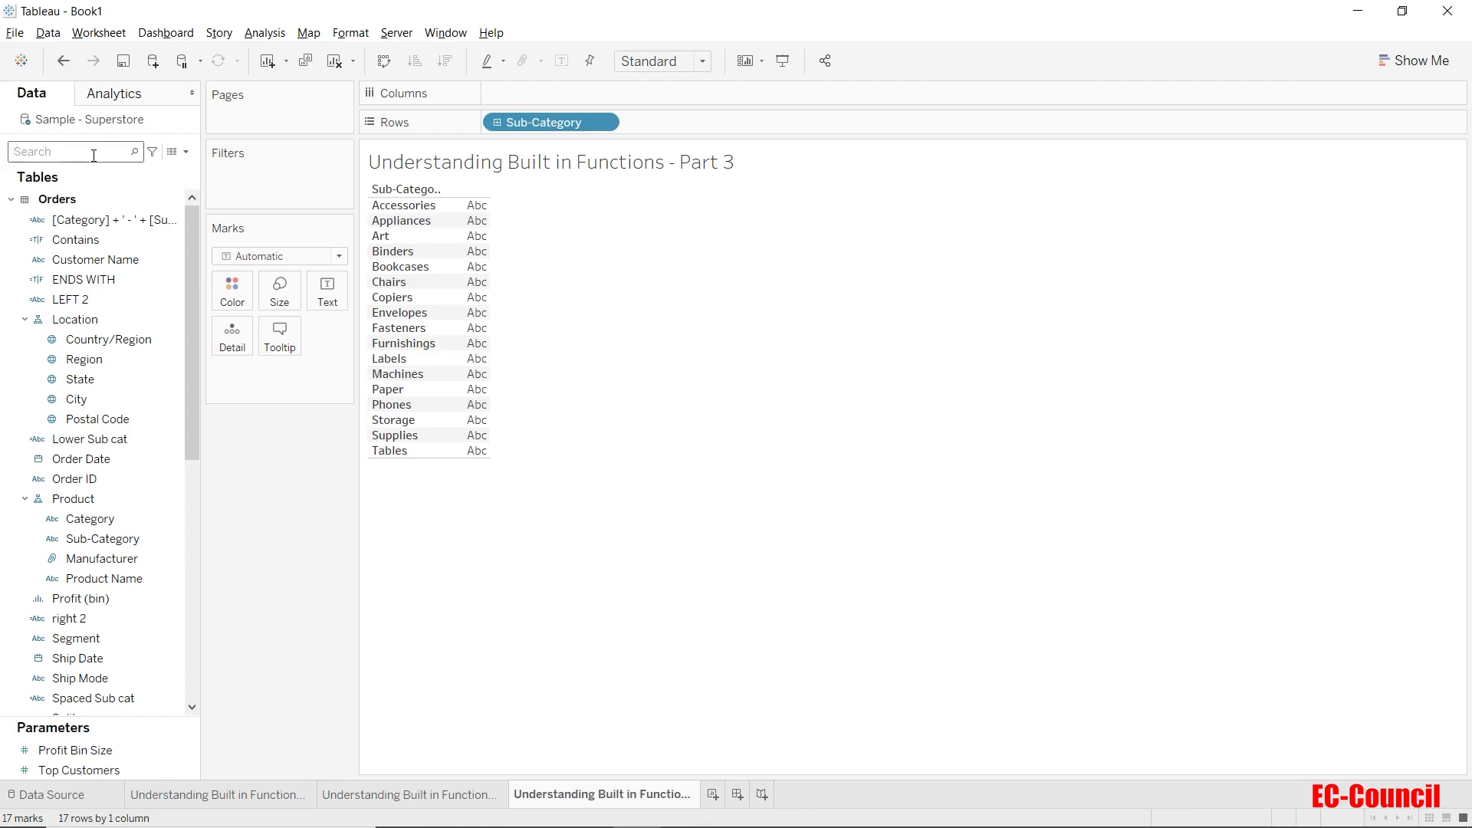
Search the fields for "sub", add Sub cat (profit) to Rows after Sub-Category, and widen its column to show the full text.
{"action": "type", "text": "sub"}
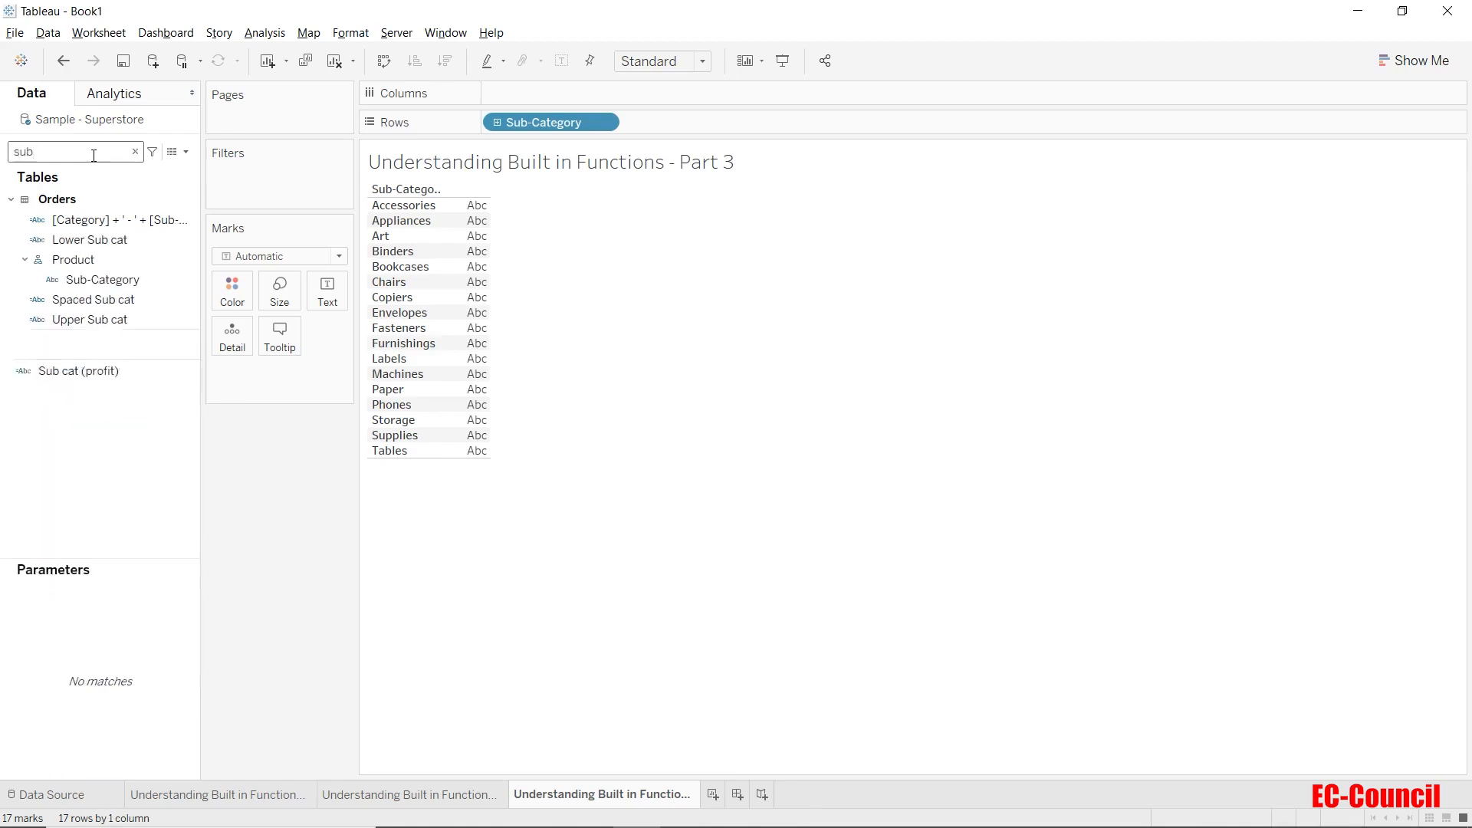
{"action": "left_click_drag", "start_coordinate": [69, 370], "coordinate": [694, 114]}
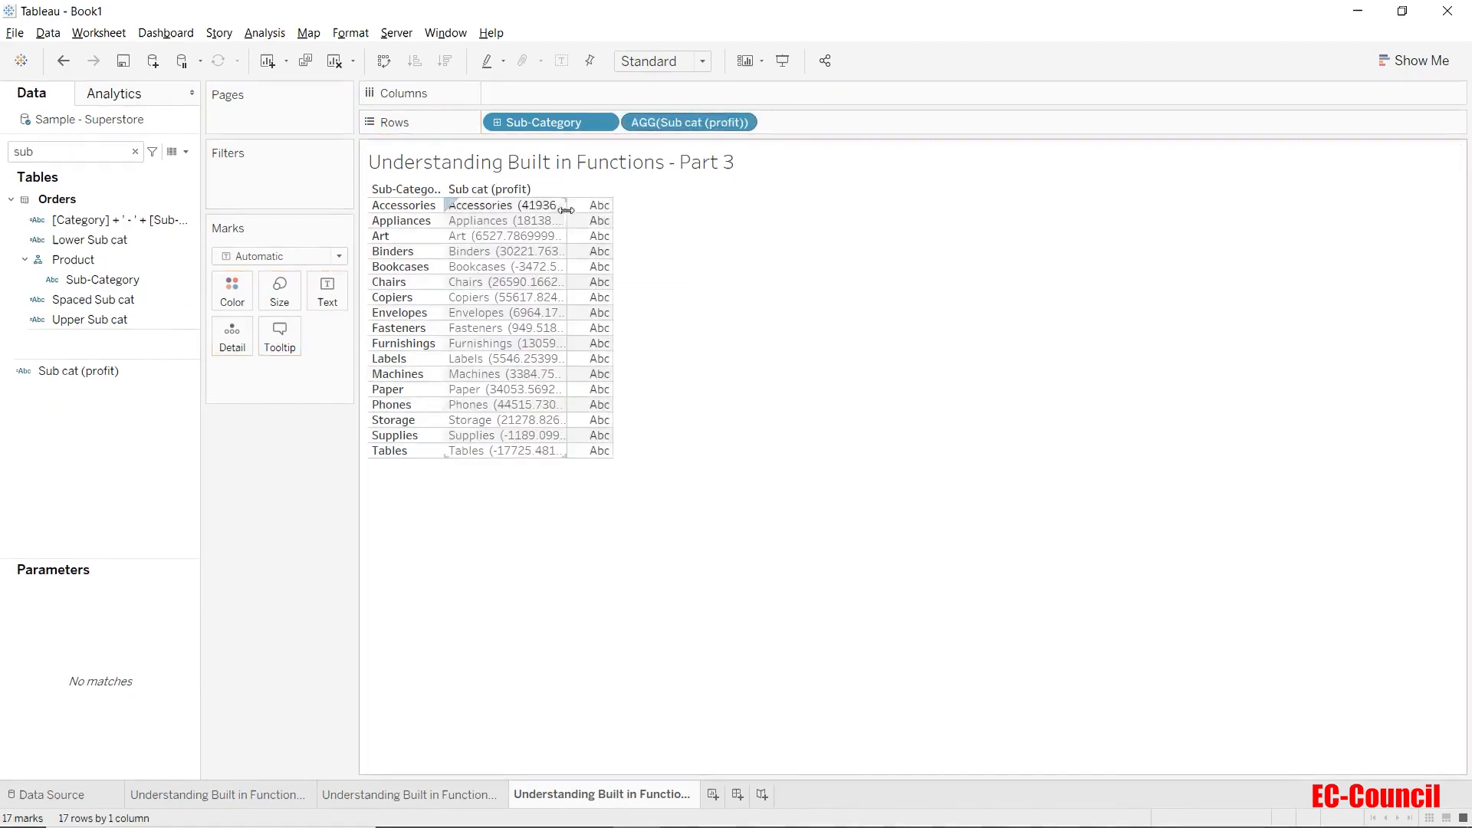
{"action": "left_click_drag", "start_coordinate": [568, 213], "coordinate": [818, 206]}
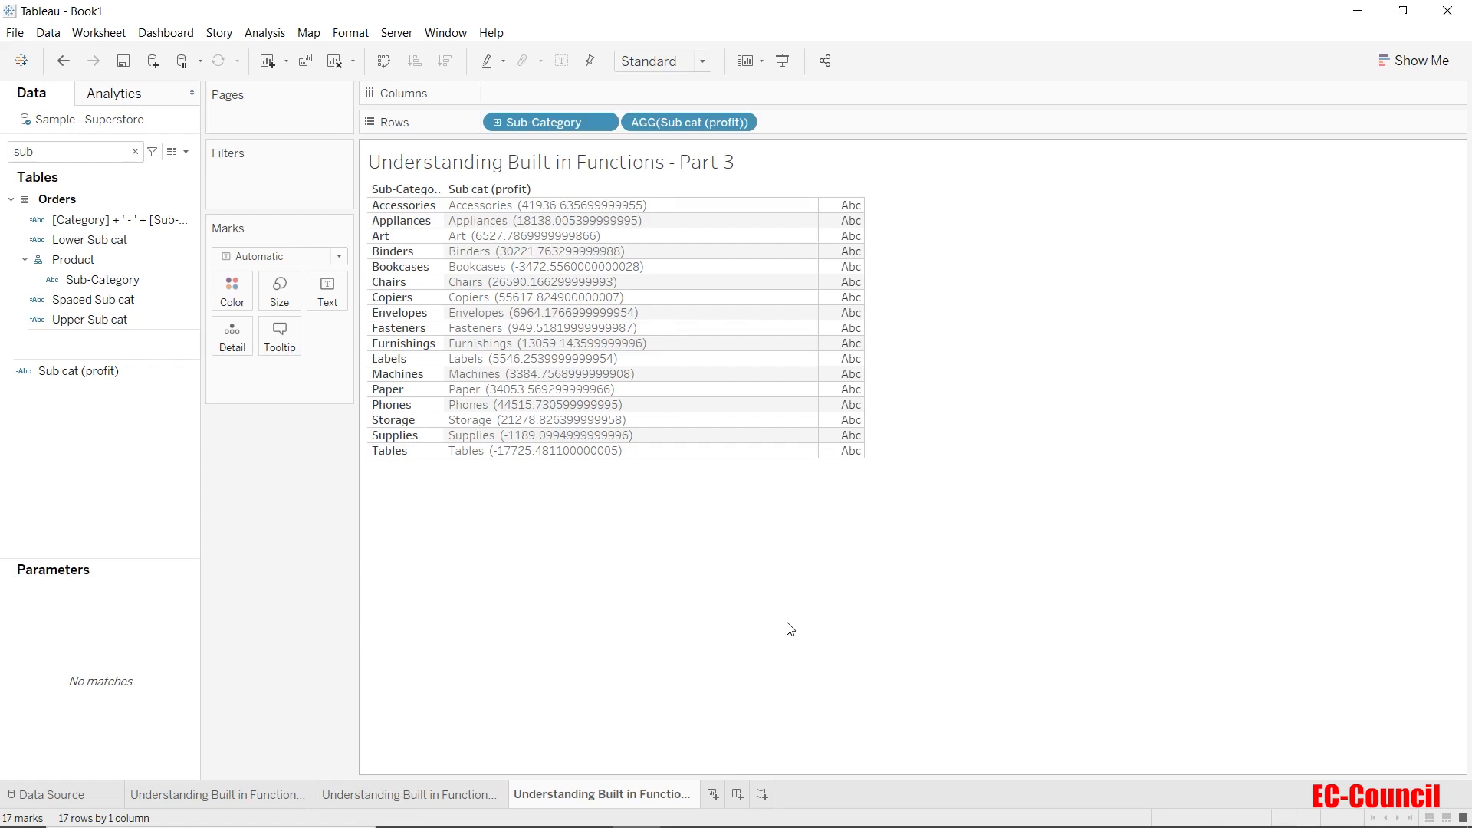
Edit the Sub cat (profit) formula so the profit sum is wrapped in INT inside STR: STR(int(SUM([Profit]))).
{"action": "right_click", "coordinate": [104, 376]}
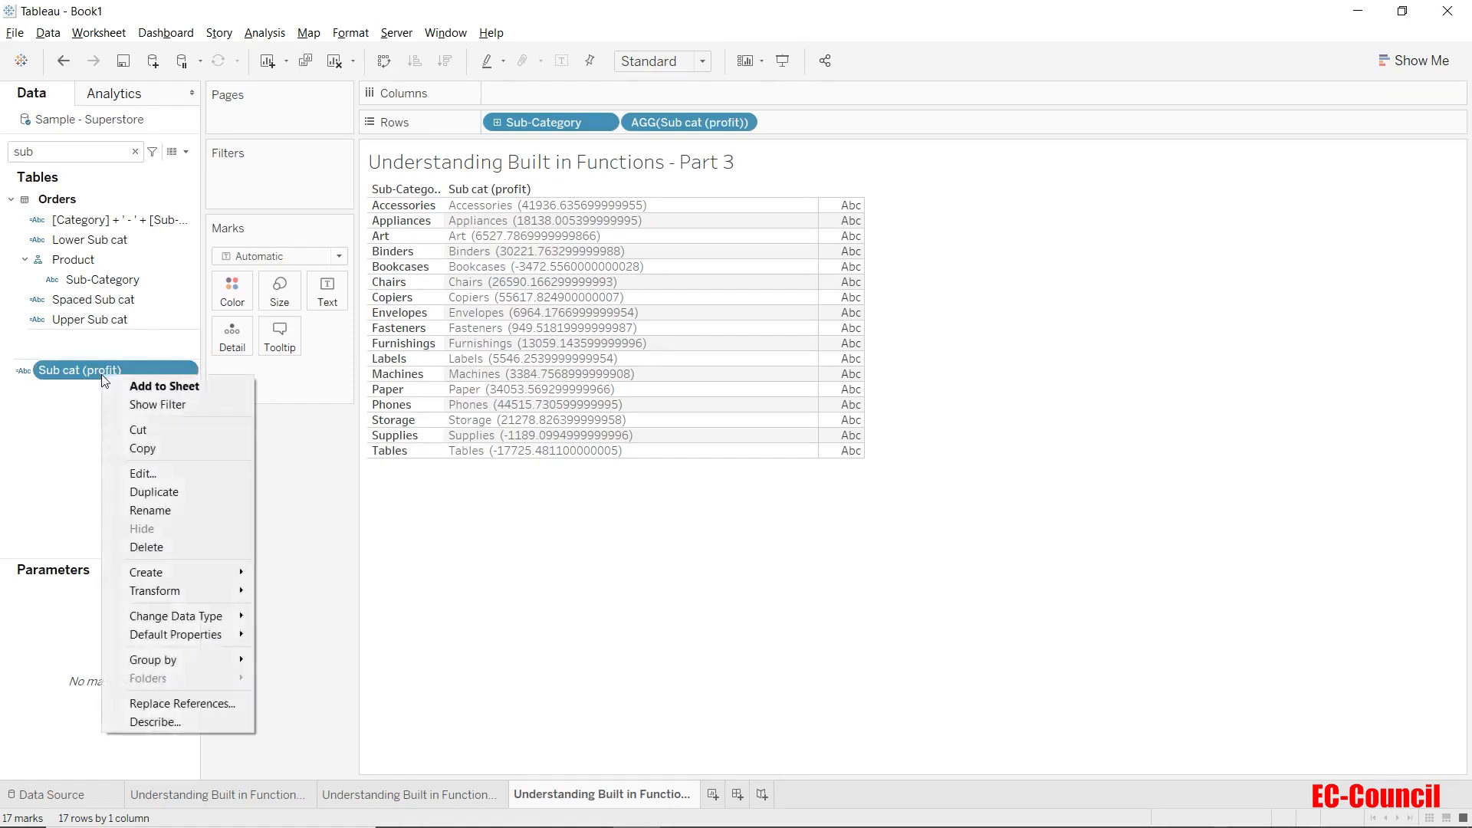
{"action": "left_click", "coordinate": [143, 473]}
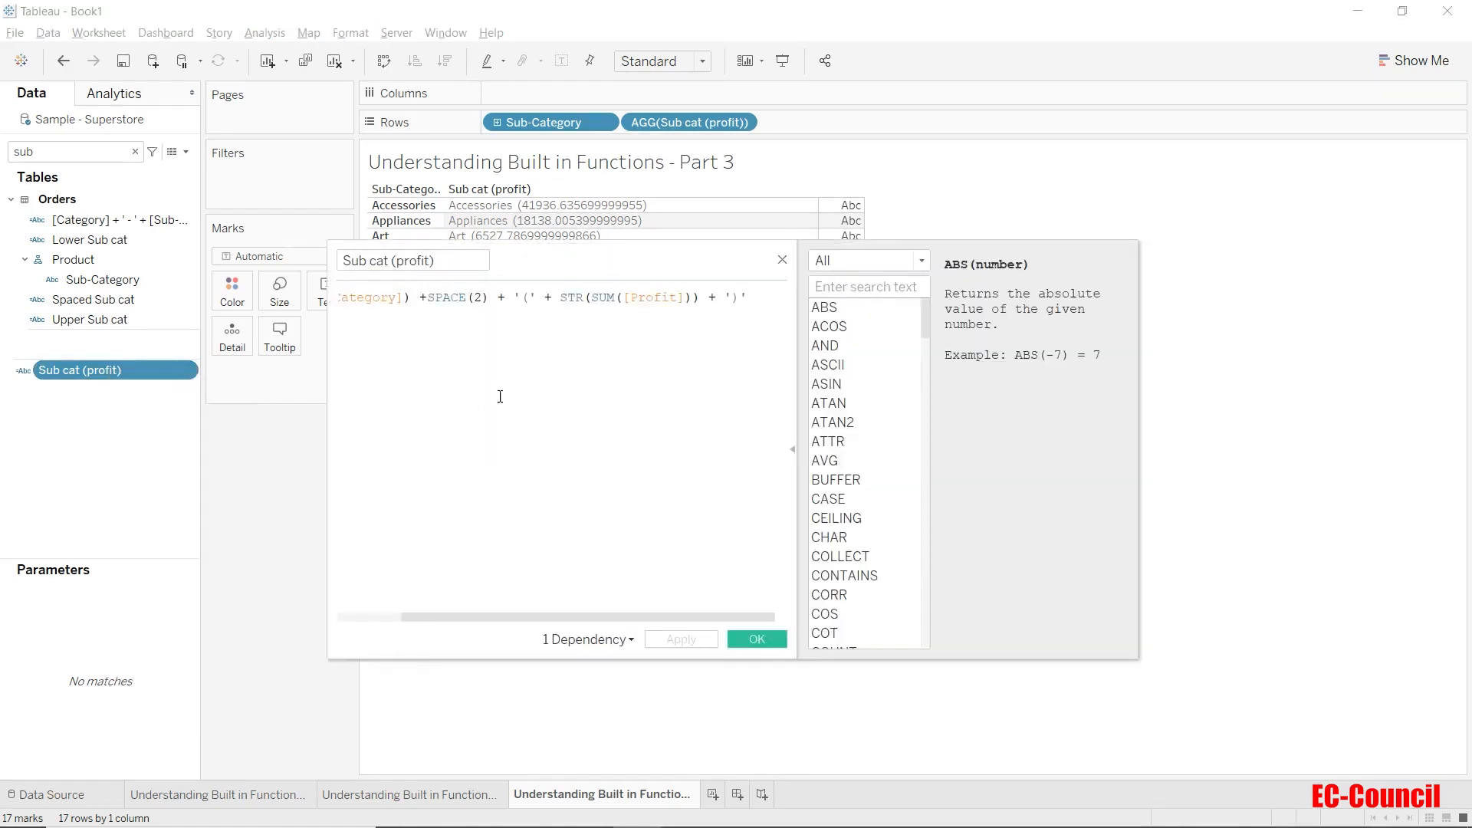
{"action": "left_click", "coordinate": [590, 297]}
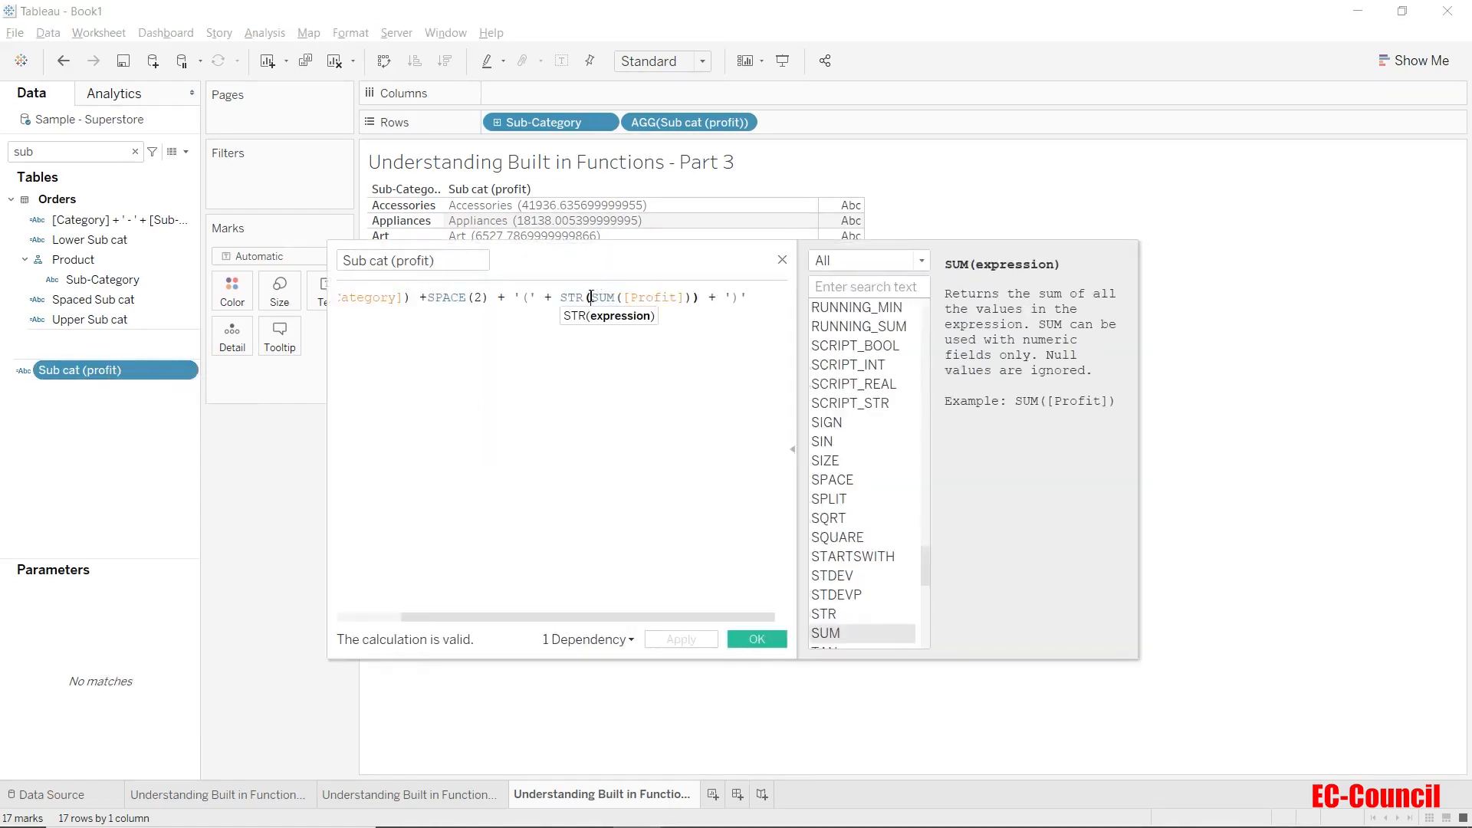
{"action": "type", "text": "int"}
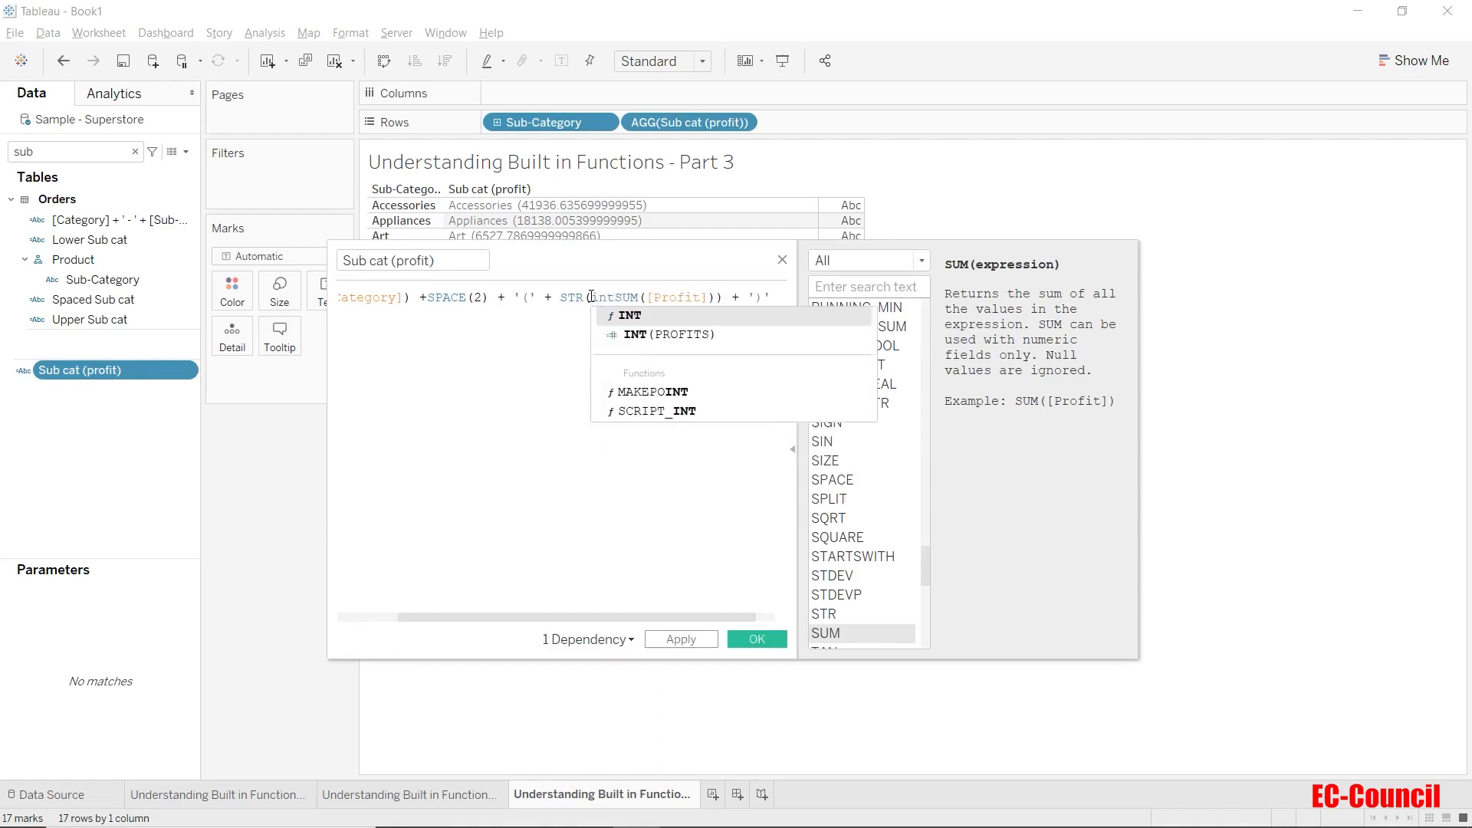
{"action": "type", "text": "("}
{"action": "key", "text": "Right"}
{"action": "key", "text": "Right"}
{"action": "key", "text": "Right"}
{"action": "key", "text": "Right"}
{"action": "key", "text": "Right"}
{"action": "key", "text": "Right"}
{"action": "key", "text": "Right"}
{"action": "key", "text": "Right"}
{"action": "key", "text": "Right"}
{"action": "key", "text": "Right"}
{"action": "key", "text": "Right"}
{"action": "key", "text": "Right"}
{"action": "key", "text": "Right"}
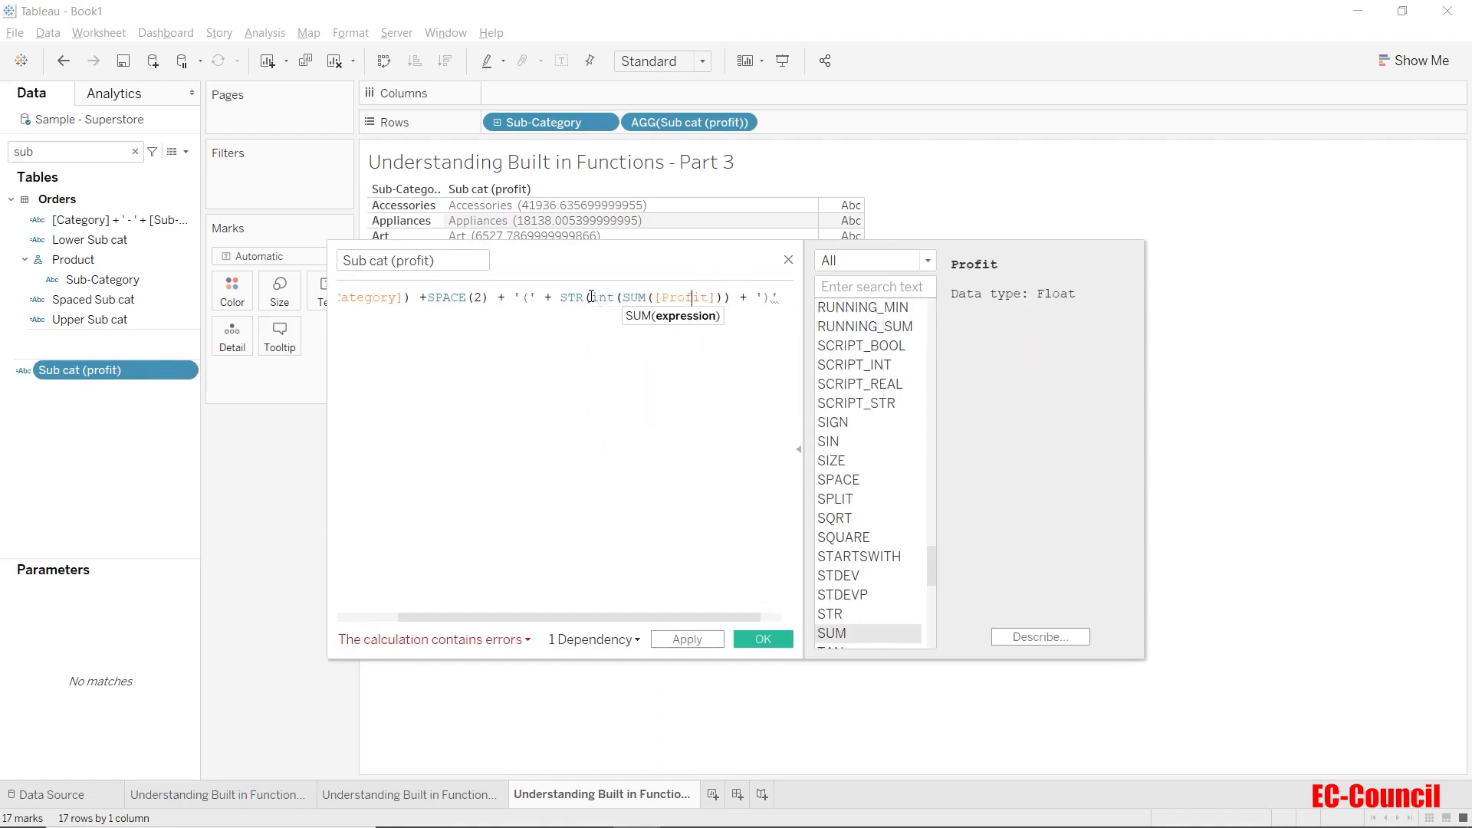
{"action": "type", "text": ")"}
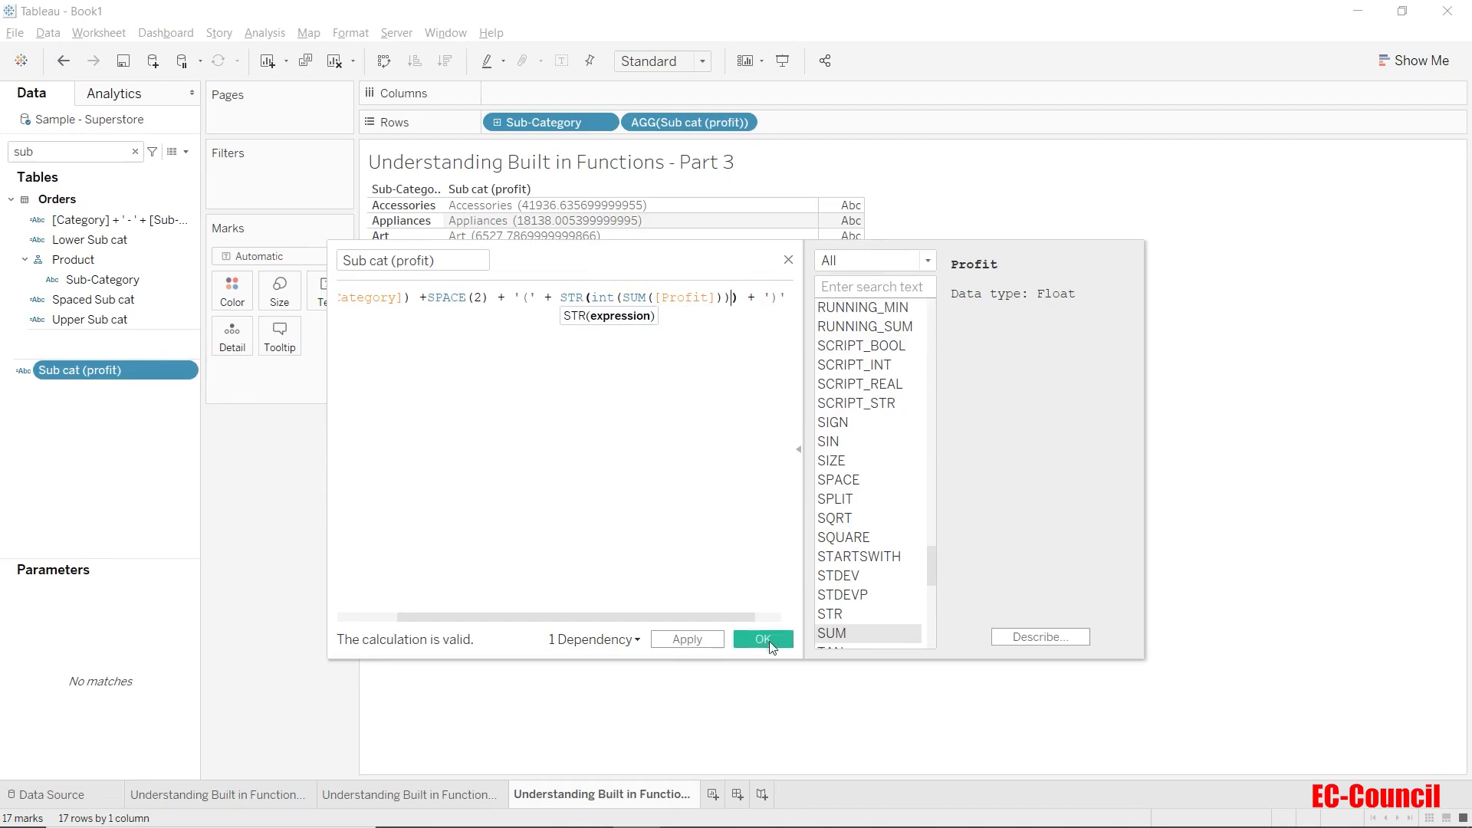
Move the calculation editor clear of the table, apply the revised Sub cat (profit) formula, and close the editor.
{"action": "left_click_drag", "start_coordinate": [742, 261], "coordinate": [1209, 269]}
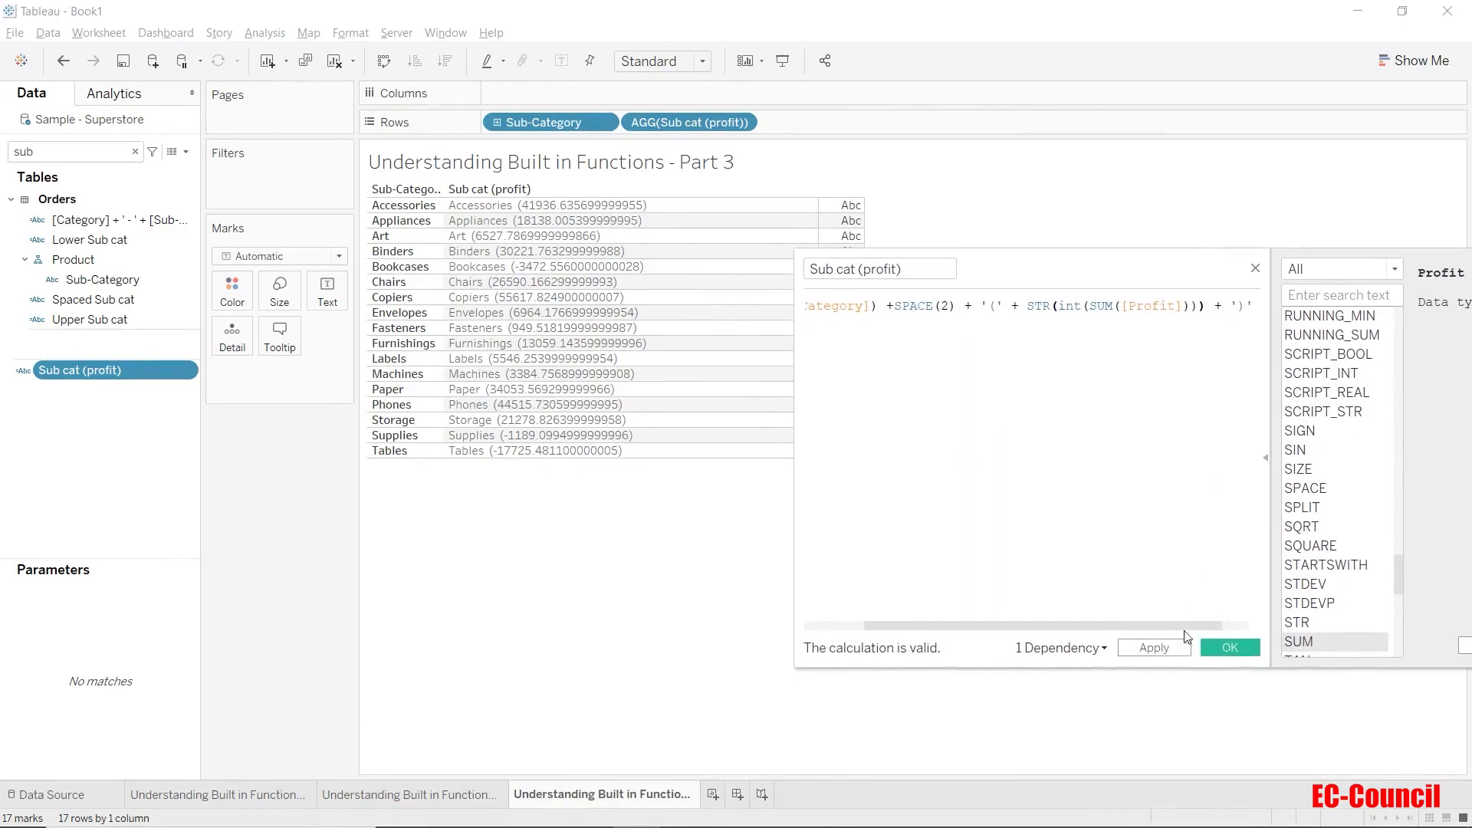
{"action": "left_click", "coordinate": [1172, 649]}
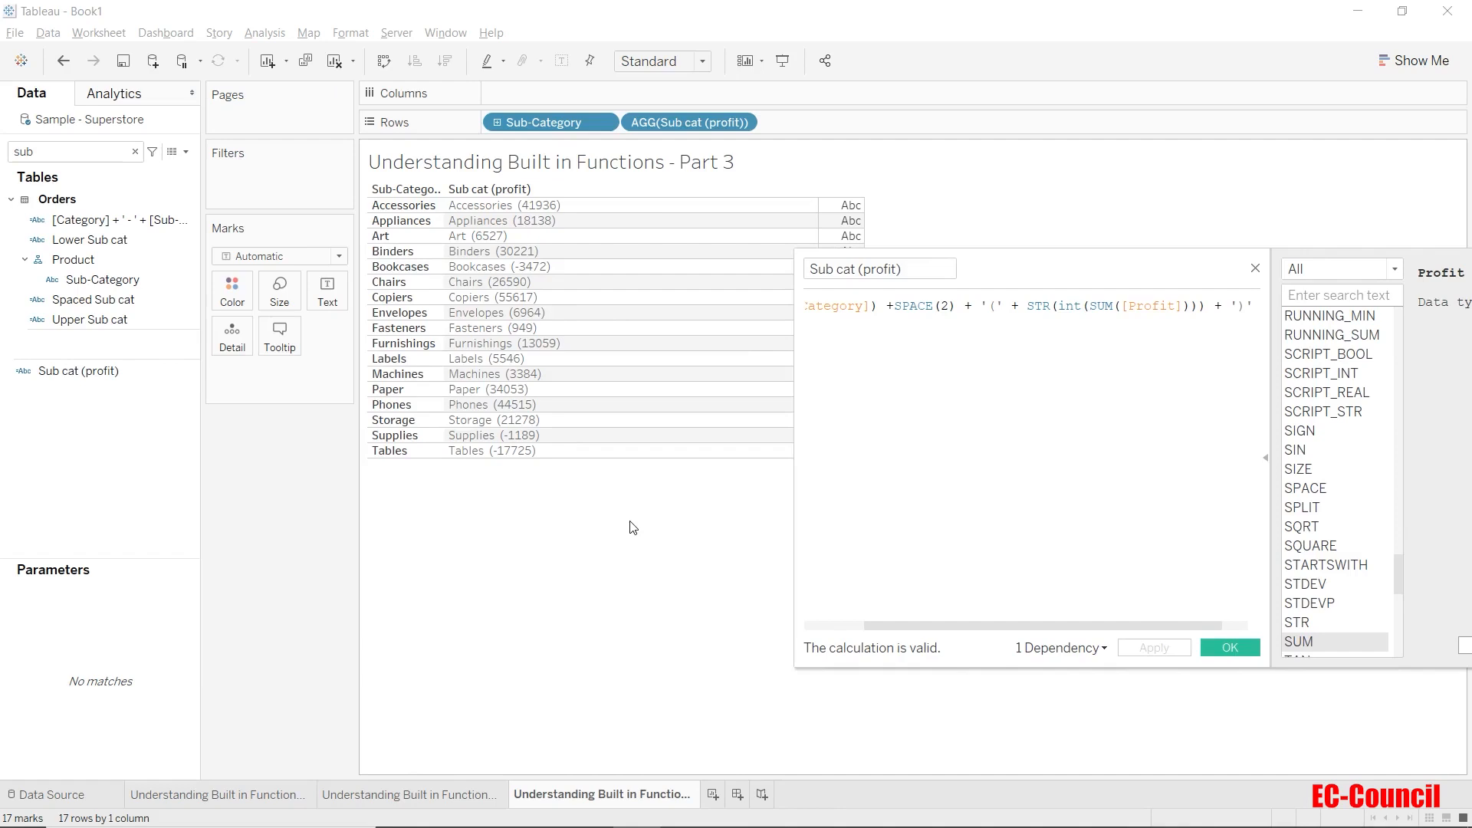
{"action": "left_click", "coordinate": [1228, 647]}
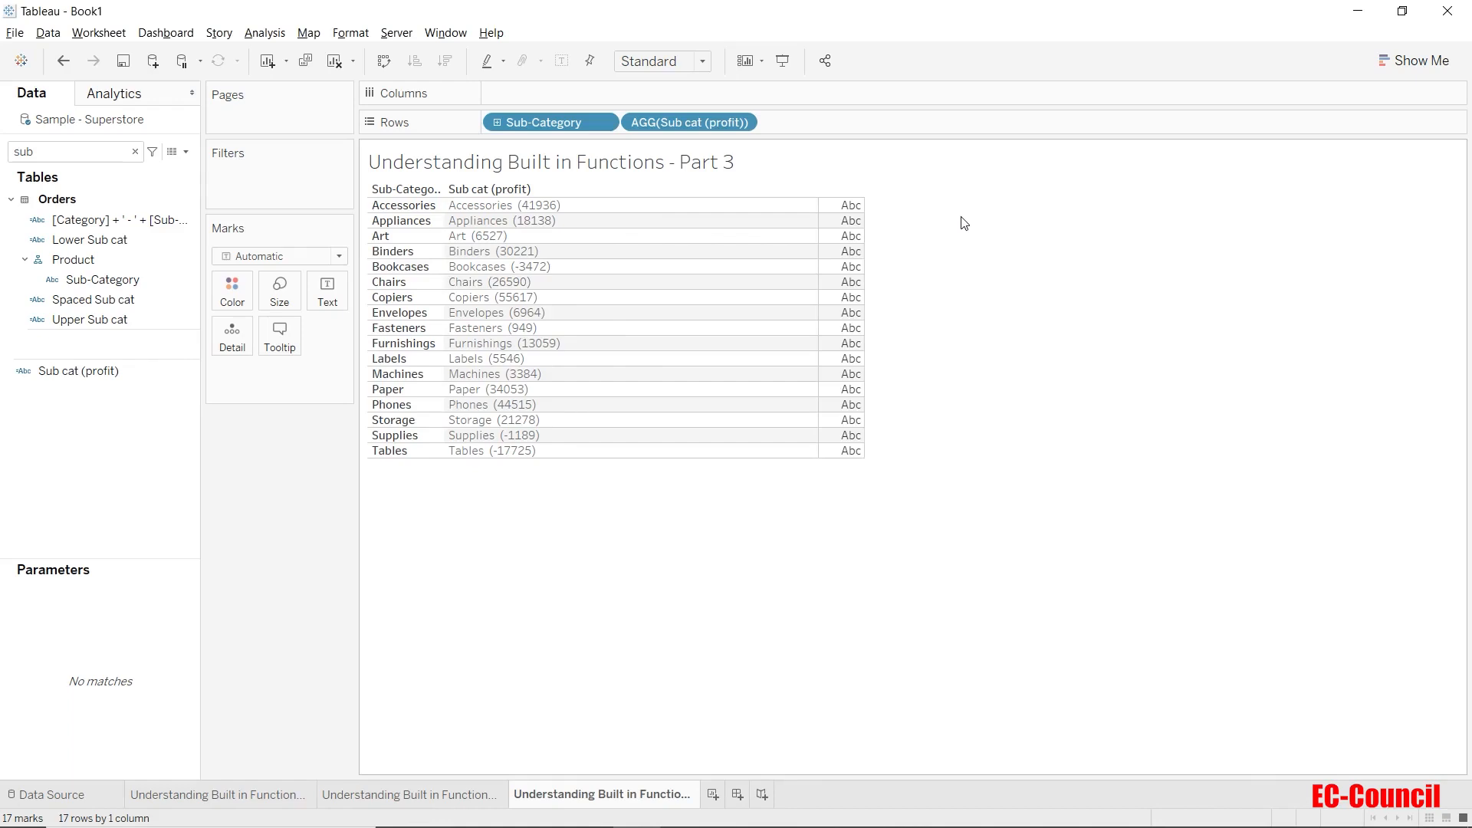
Create a new calculated field, limit the function list to Type Conversion, and show the MAKEDATE description.
{"action": "left_click", "coordinate": [185, 152]}
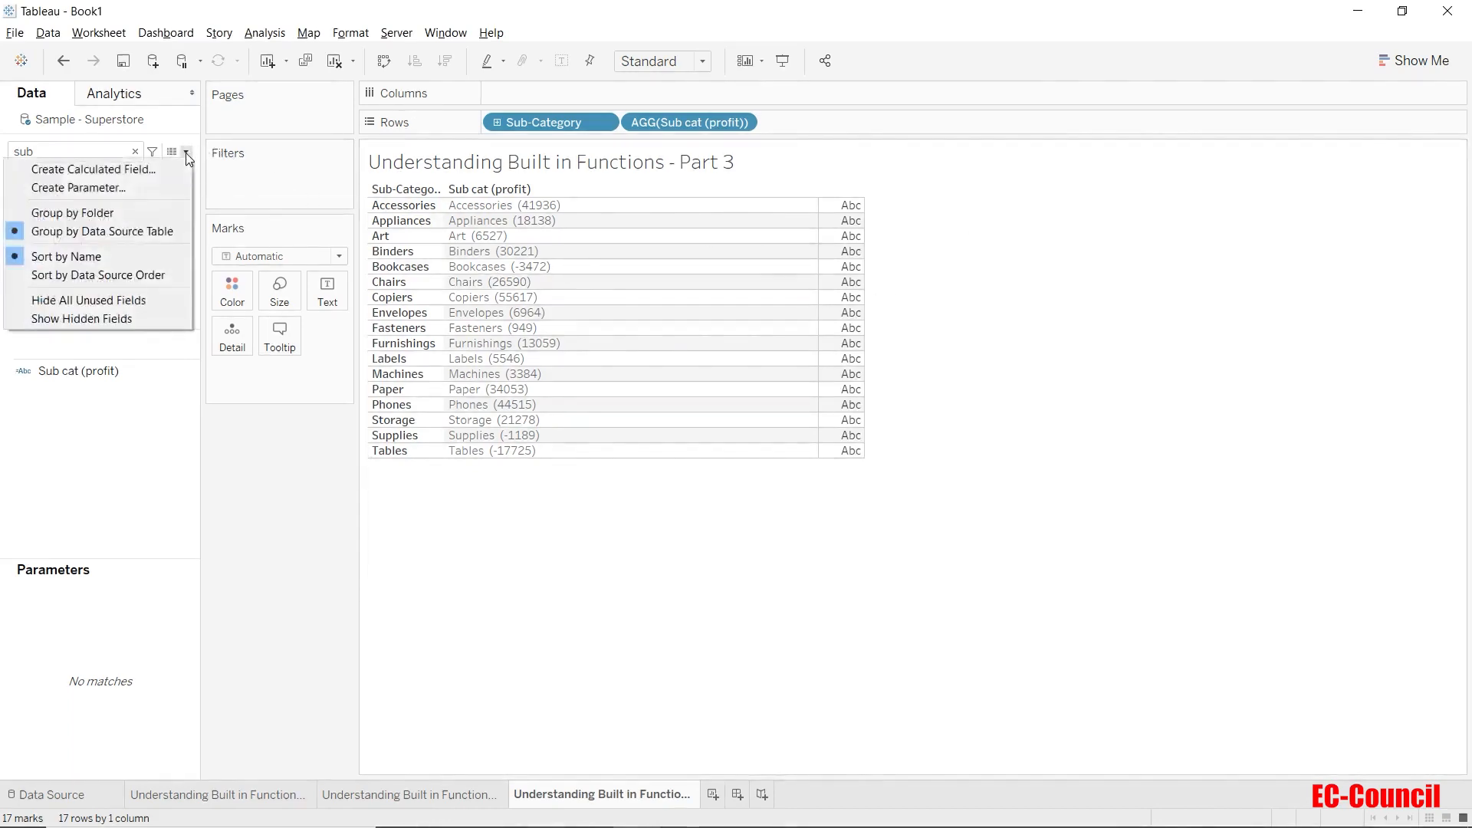
{"action": "left_click", "coordinate": [160, 166]}
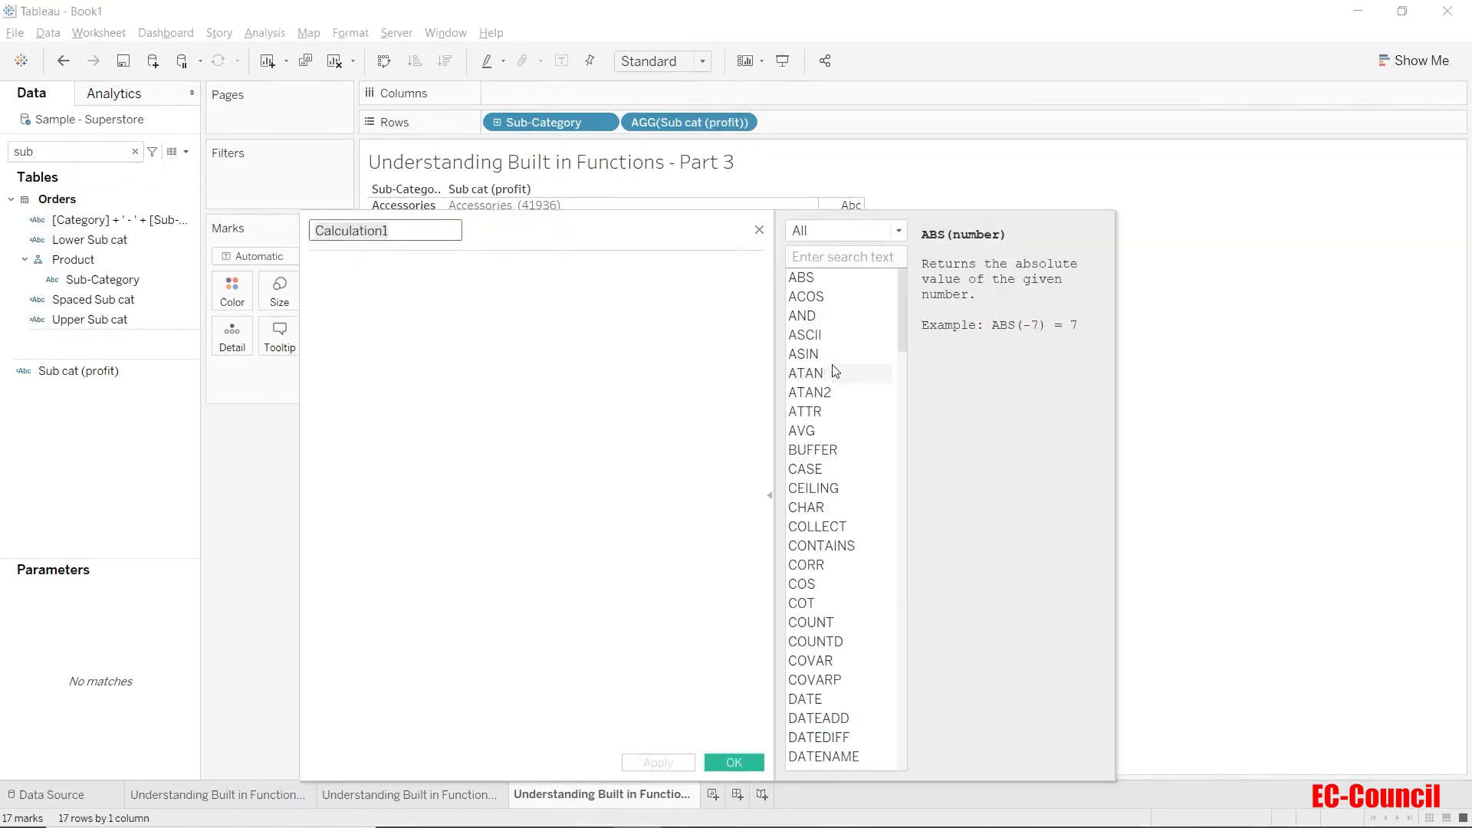
{"action": "left_click", "coordinate": [851, 232]}
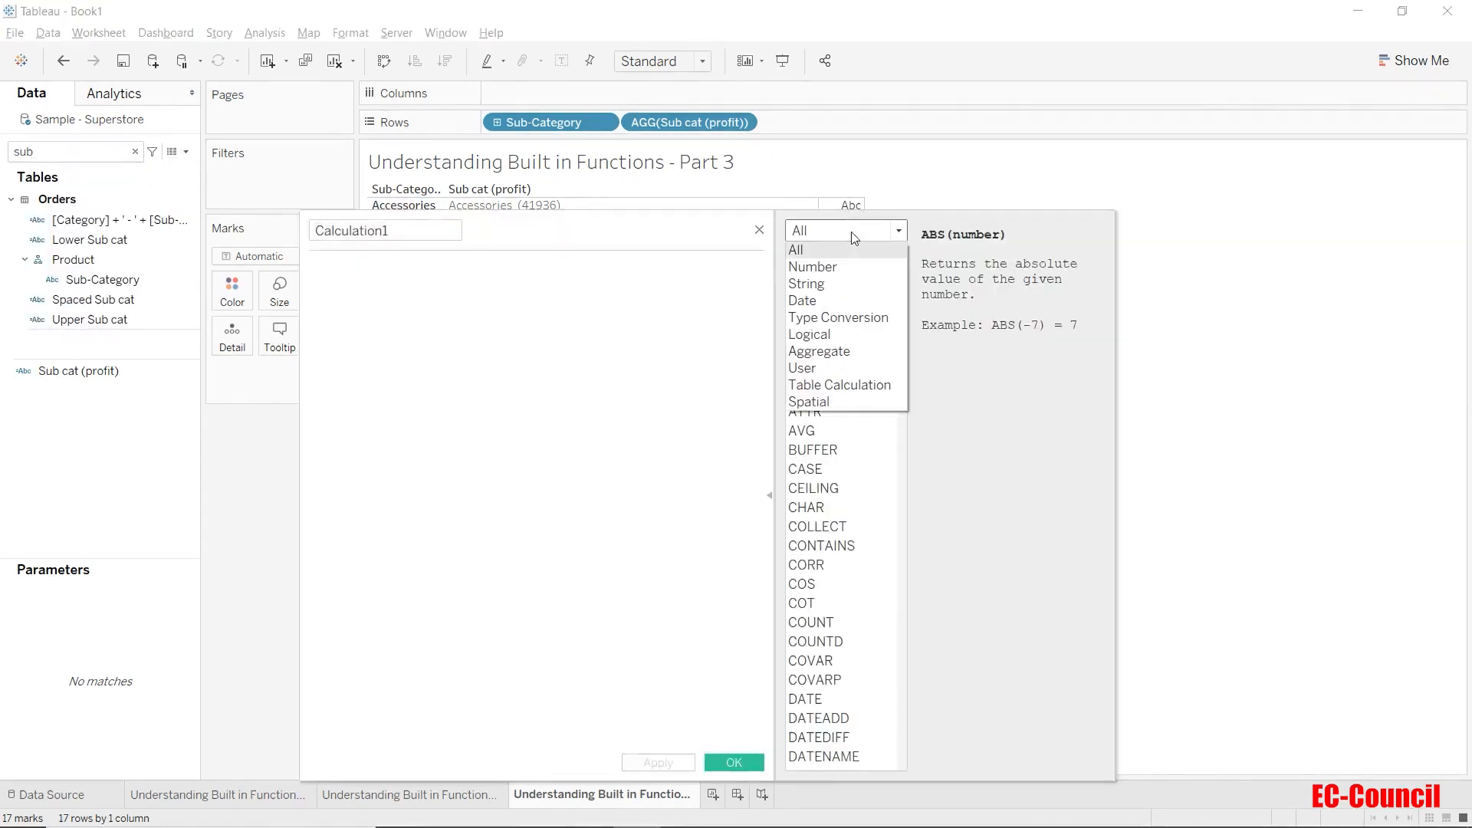
{"action": "left_click", "coordinate": [860, 320]}
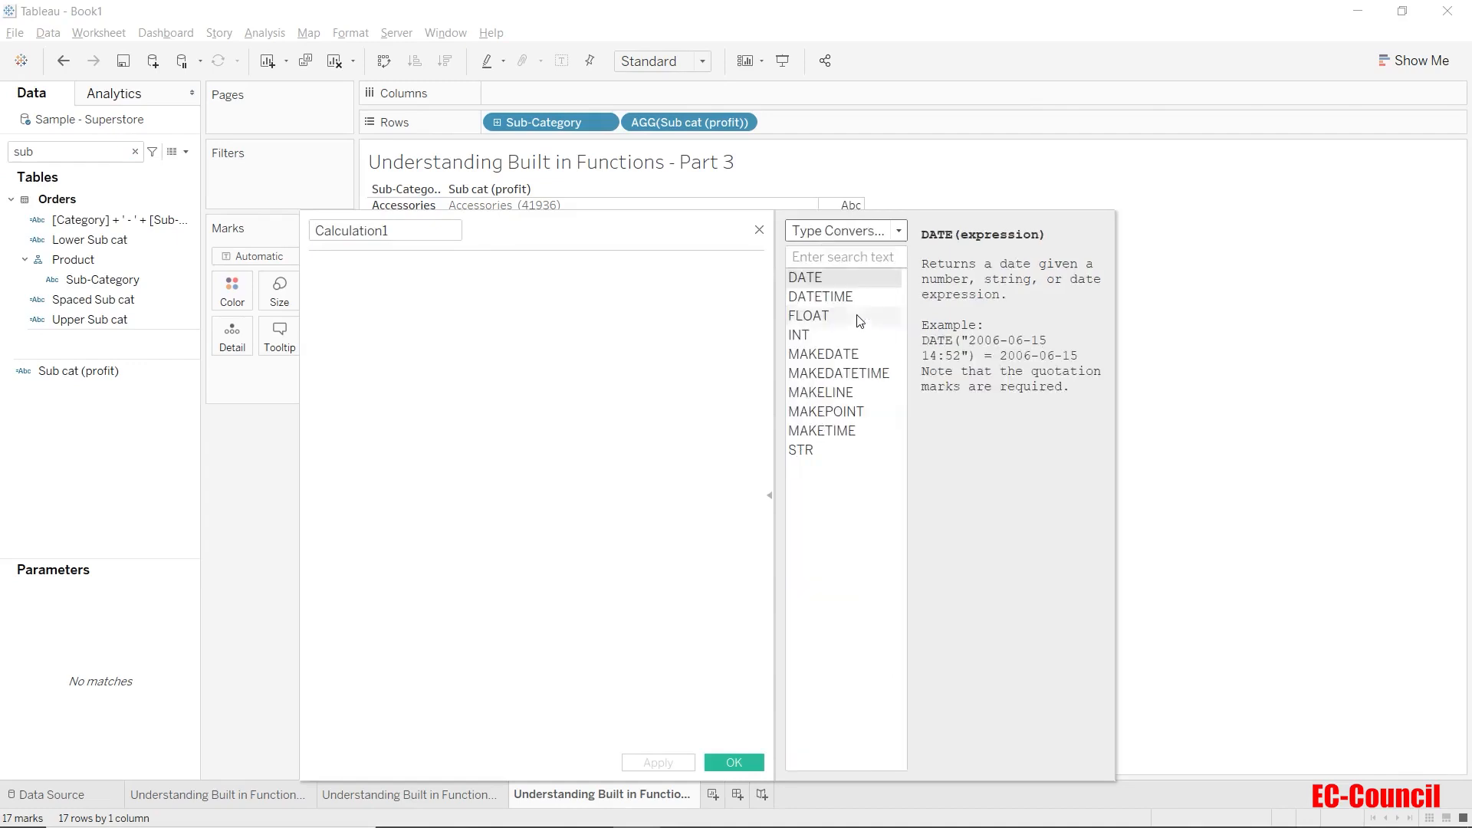
{"action": "left_click", "coordinate": [823, 356]}
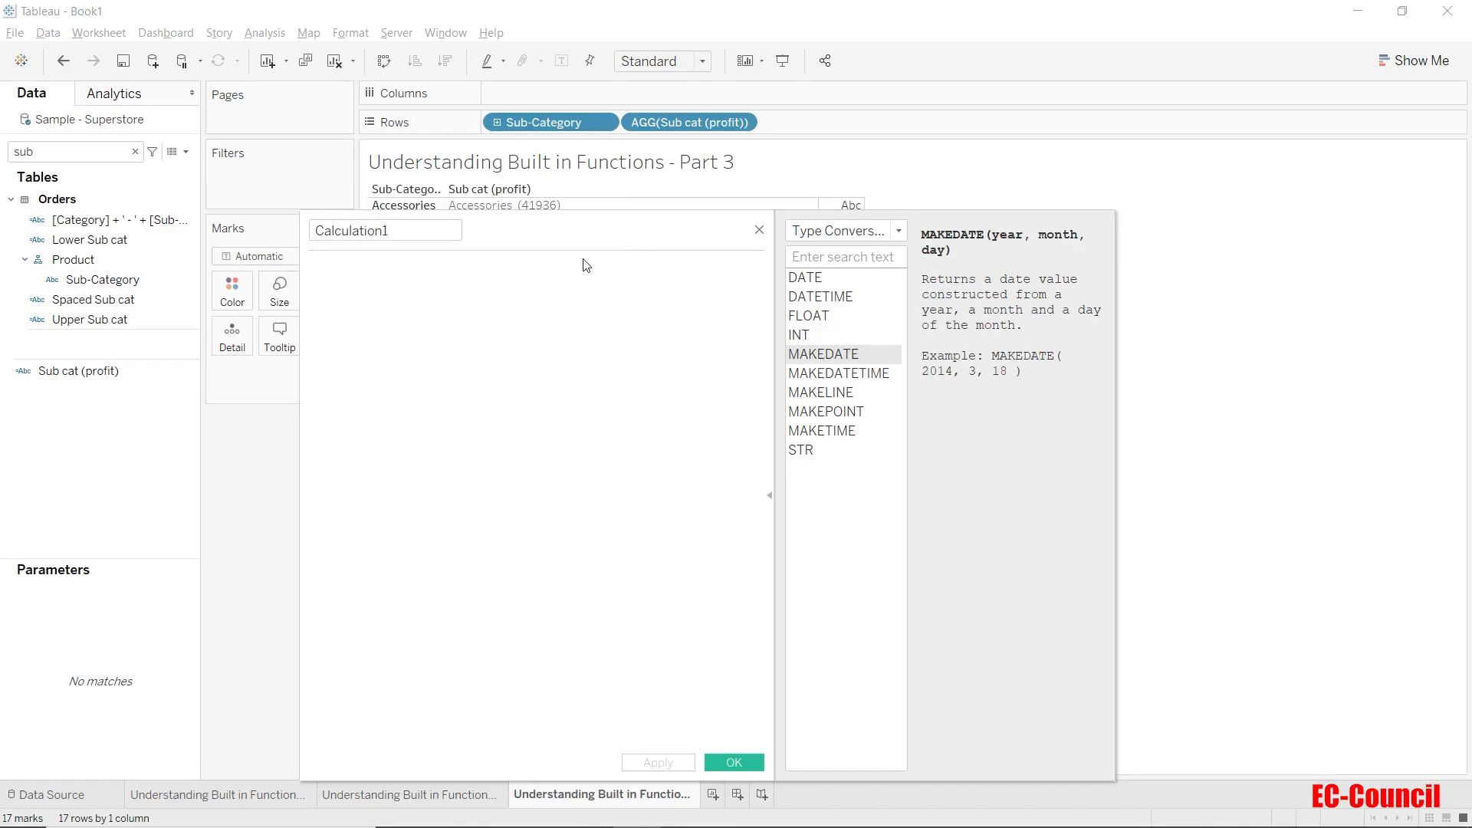
Enter the formula makedate(2021,03,56) in the new calculated field.
{"action": "left_click", "coordinate": [577, 286]}
{"action": "type", "text": "make"}
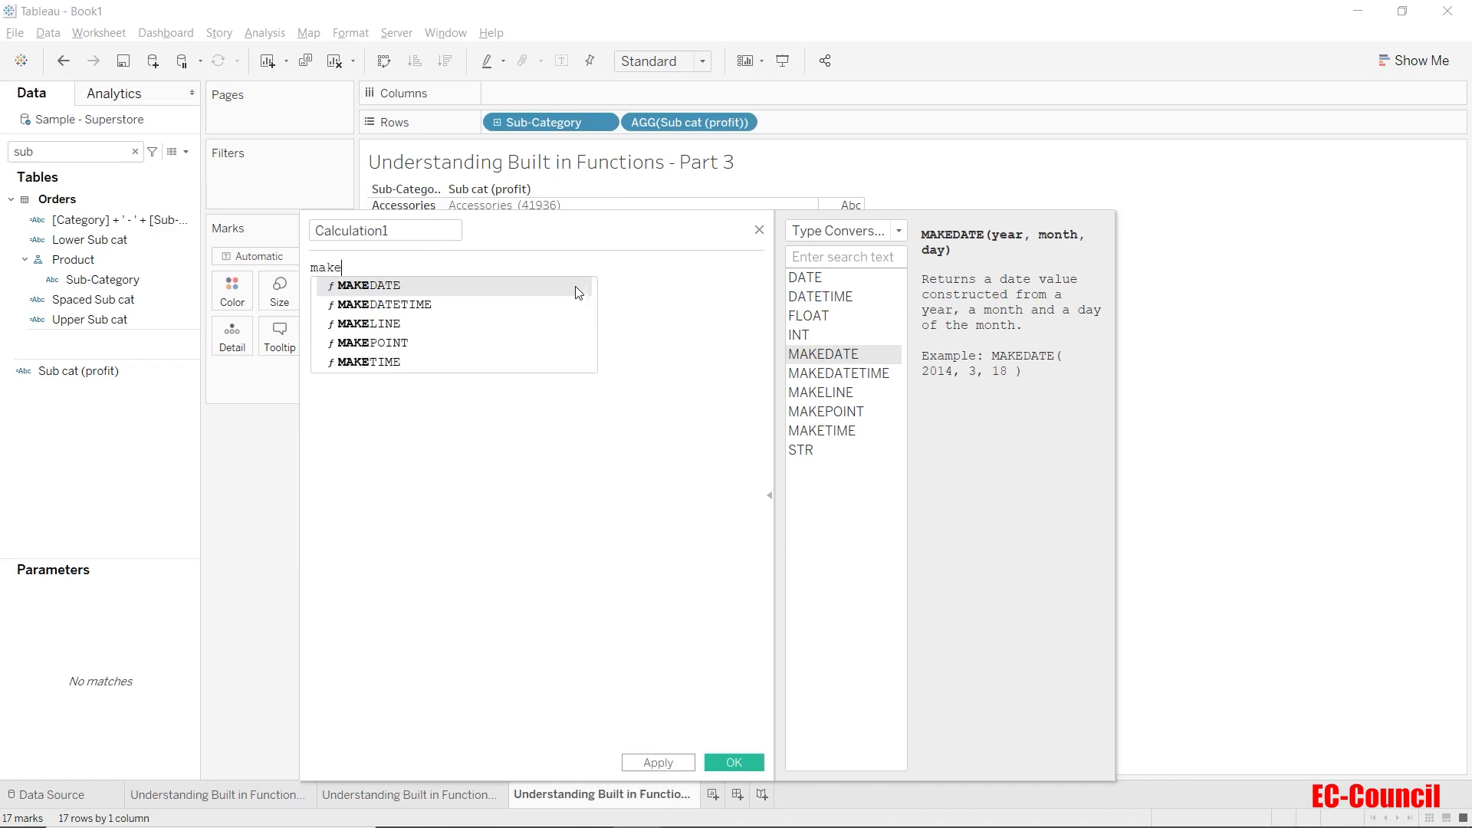
{"action": "type", "text": "date("}
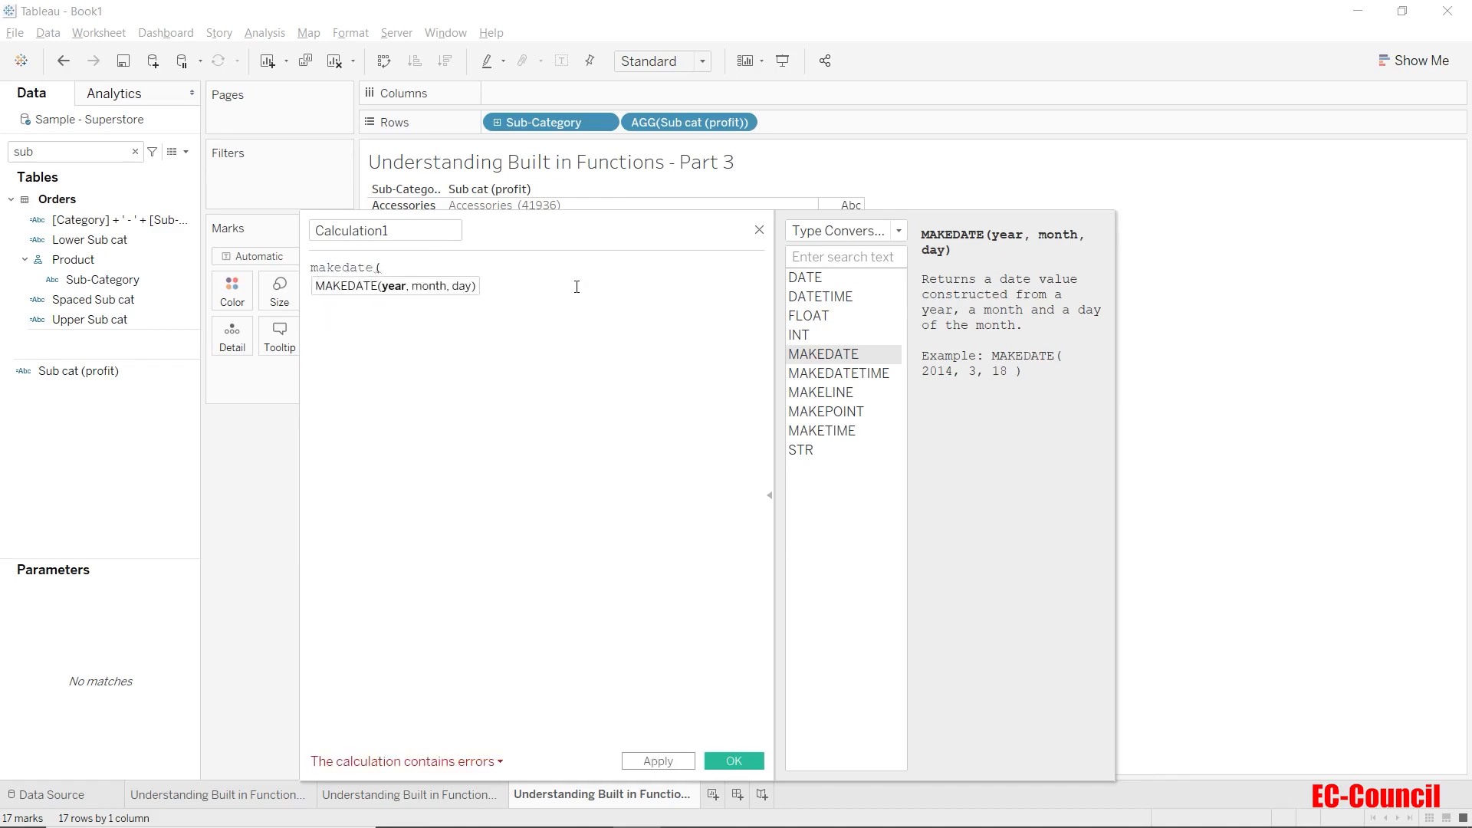
{"action": "type", "text": "2"}
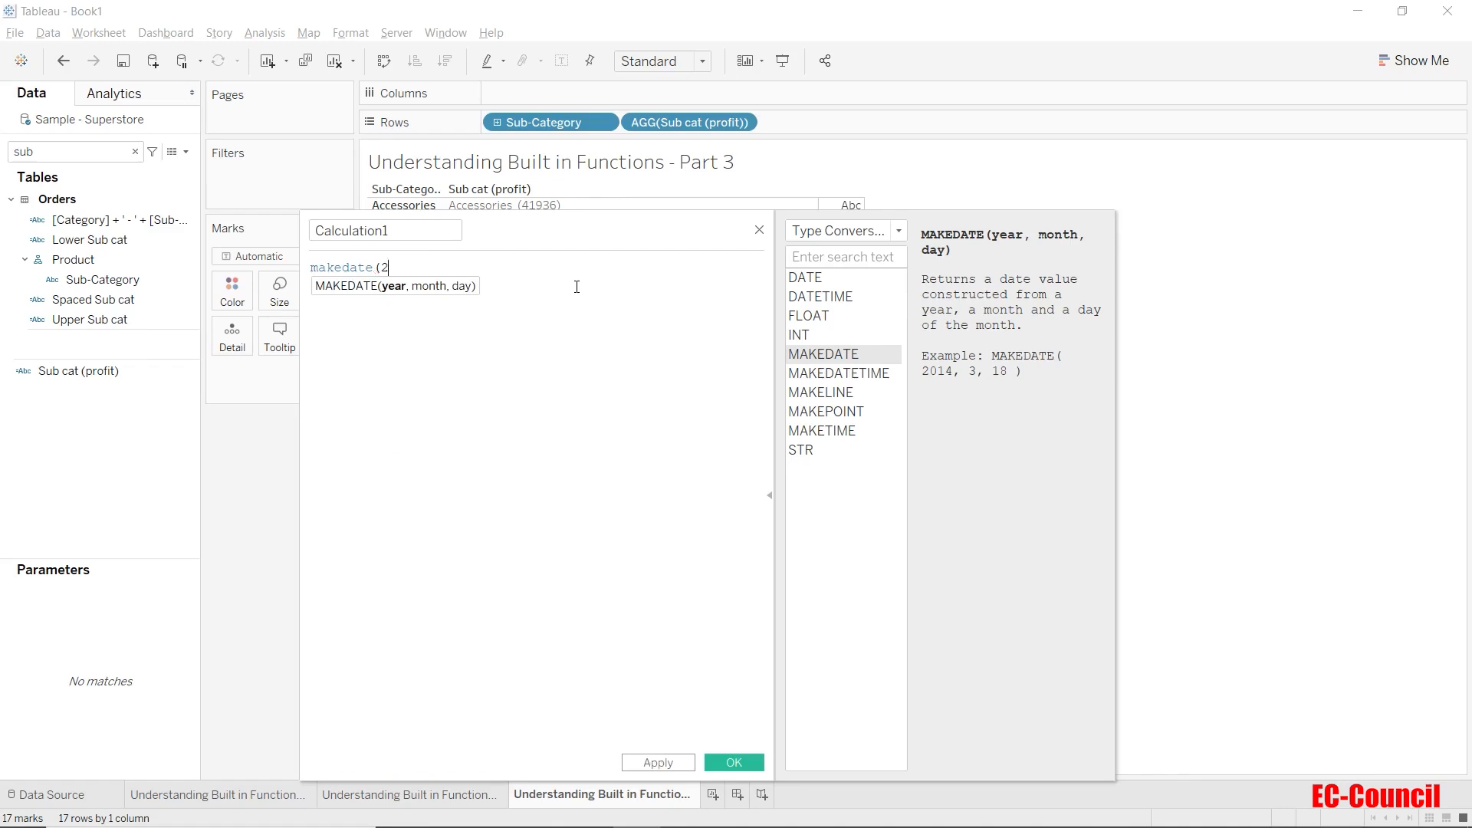
{"action": "type", "text": "021,03,56)"}
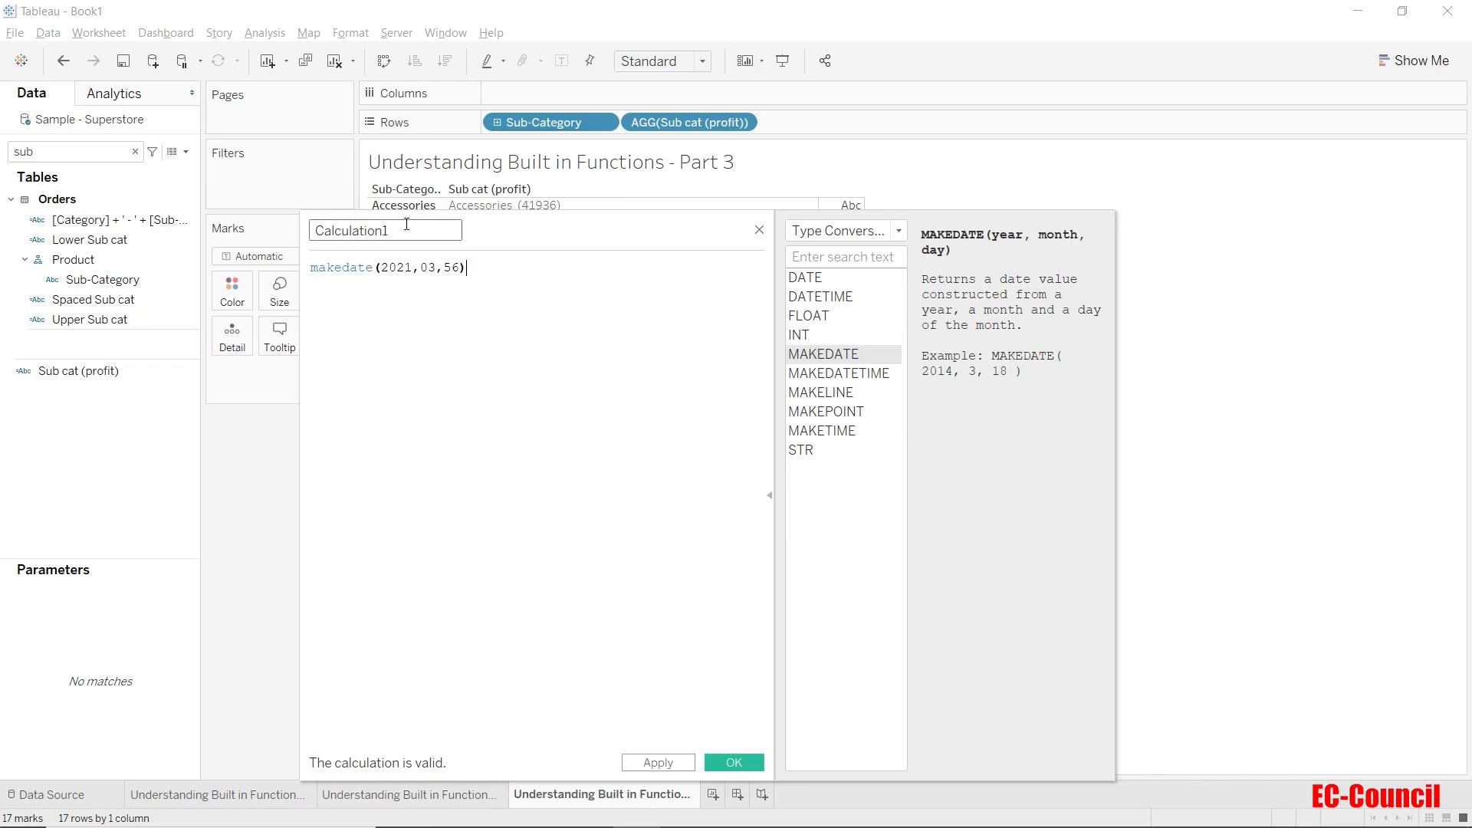
{"action": "left_click", "coordinate": [134, 240]}
{"action": "key", "text": "Tab"}
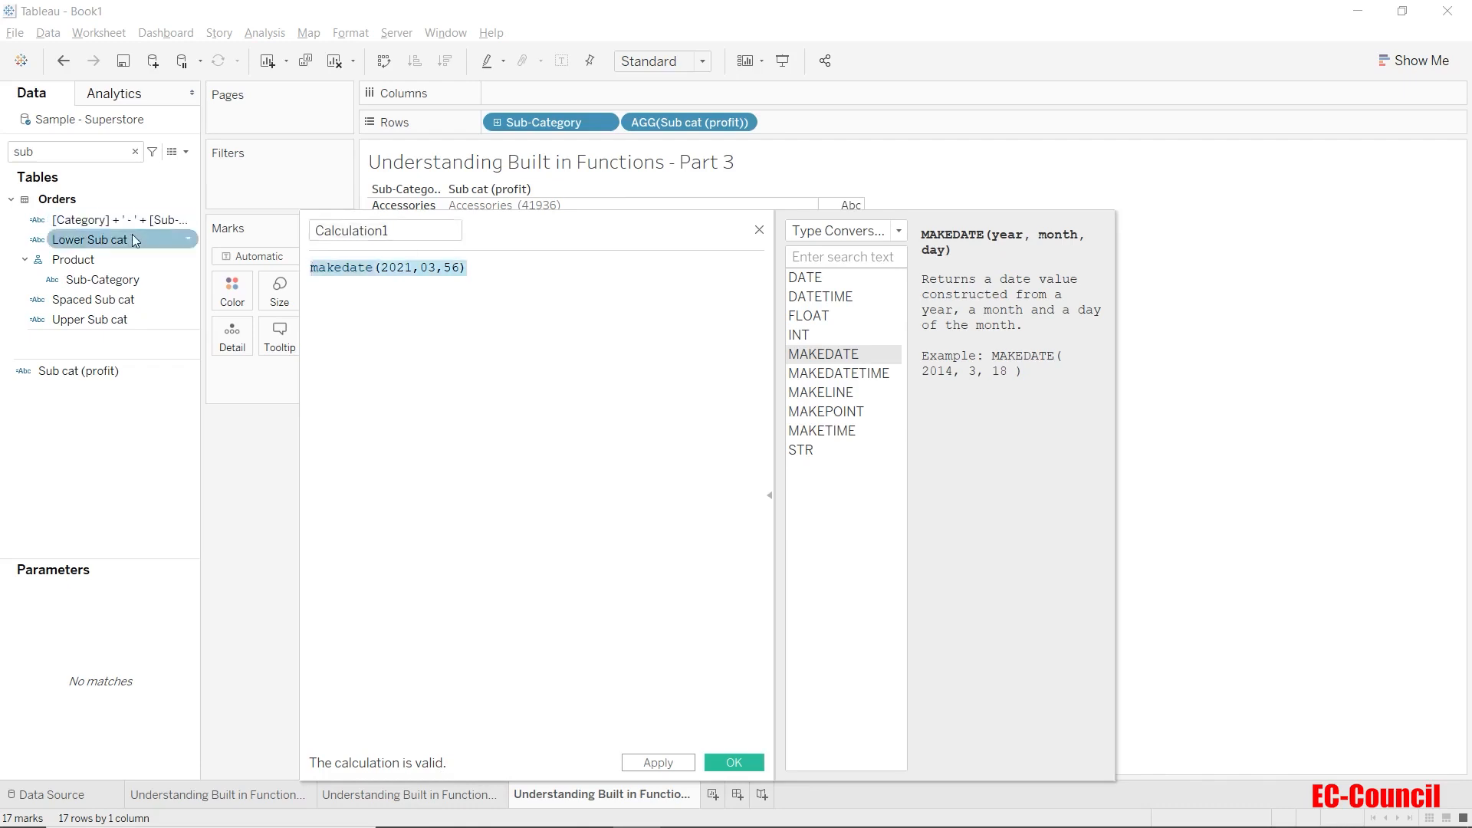
{"action": "type", "text": "MAKE"}
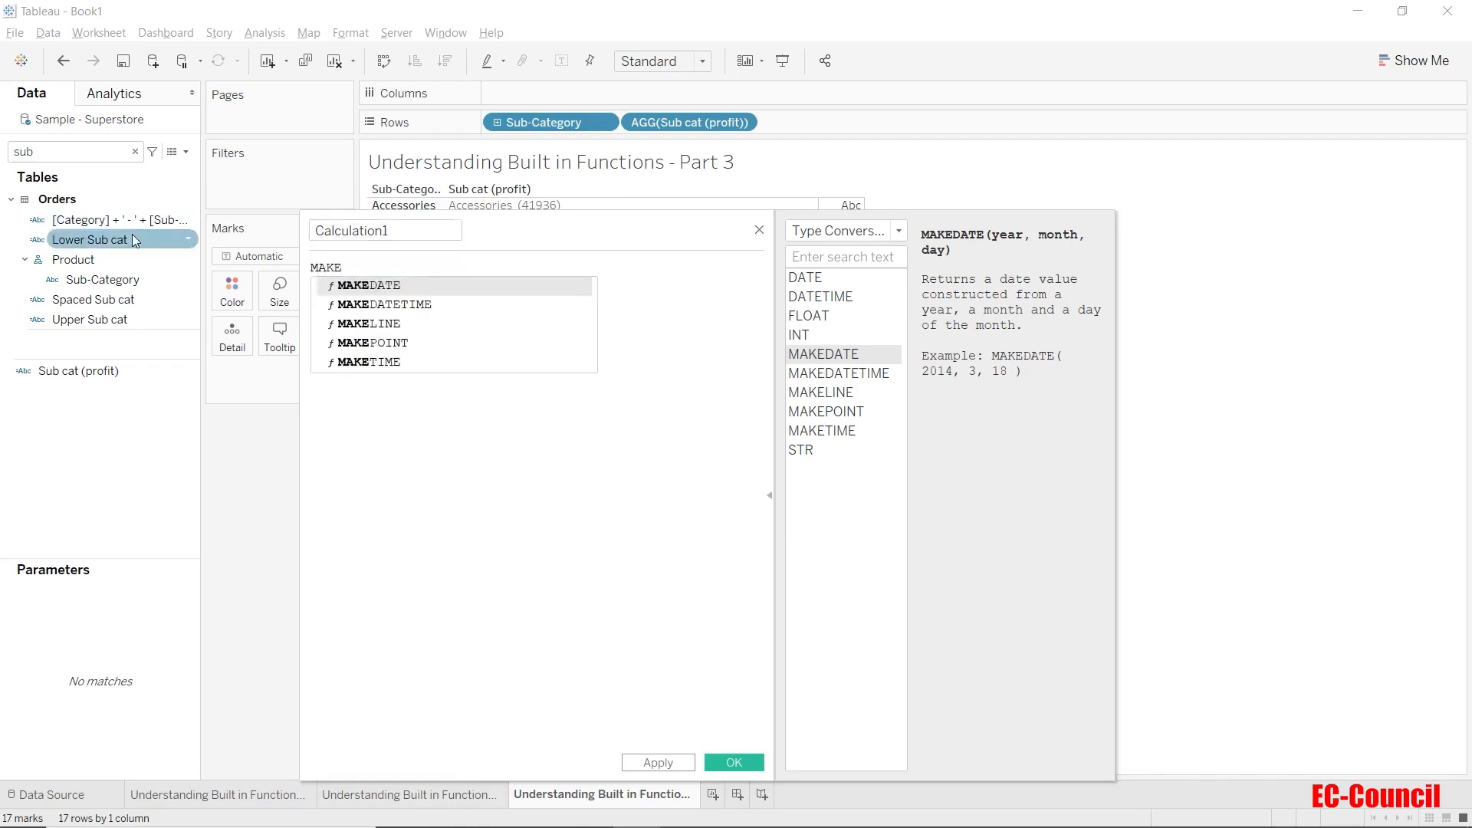
{"action": "key", "text": "ctrl+z"}
Name the calculated field Make date and save it.
{"action": "left_click", "coordinate": [411, 233]}
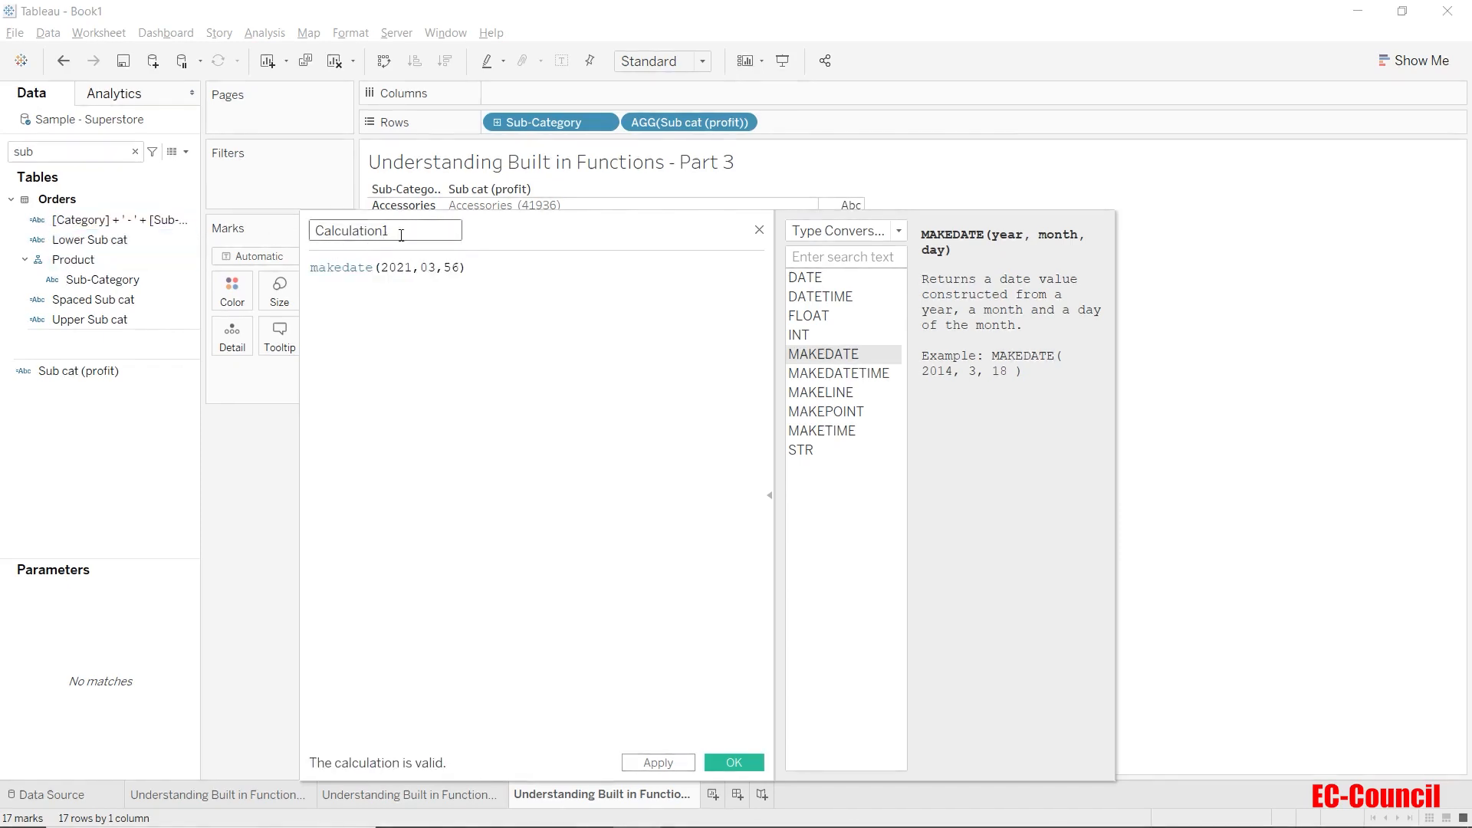
{"action": "double_click", "coordinate": [401, 235]}
{"action": "type", "text": "Make"}
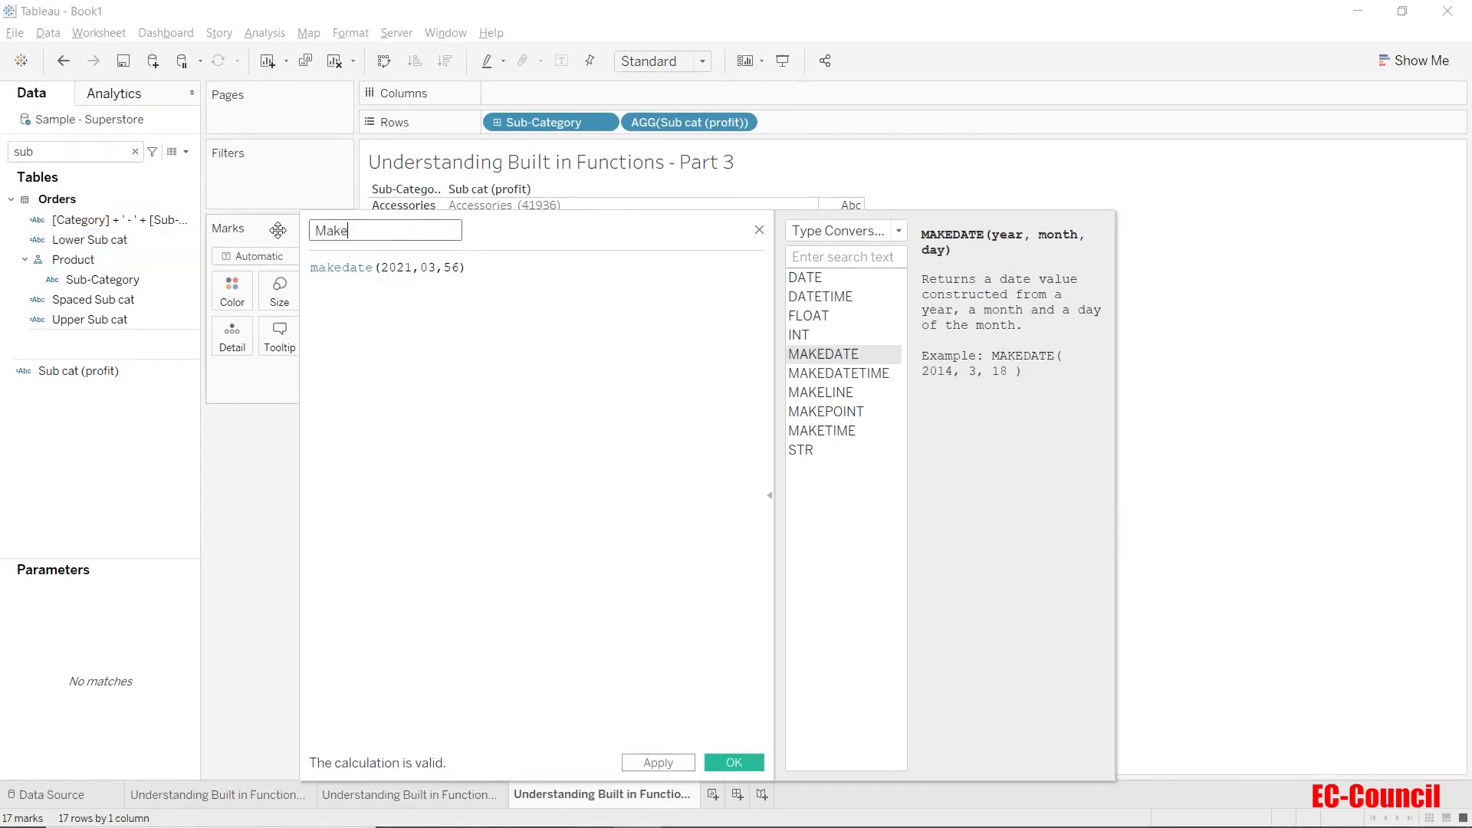
{"action": "type", "text": " date"}
{"action": "left_click", "coordinate": [734, 763]}
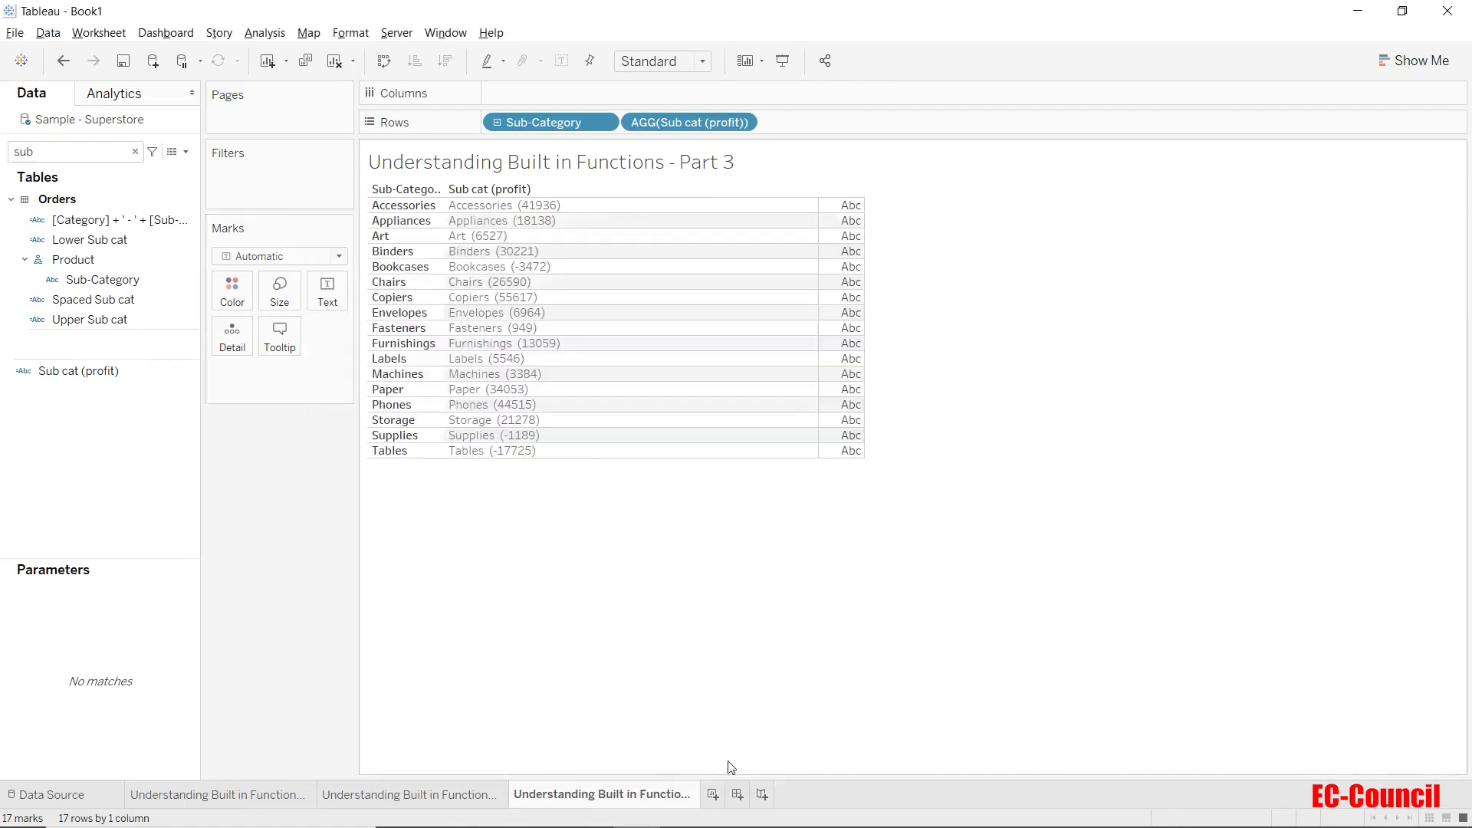
Search the fields for "make", add Make date to Rows after Sub cat (profit), and expand its year to quarter level.
{"action": "left_click", "coordinate": [135, 152]}
{"action": "type", "text": "make"}
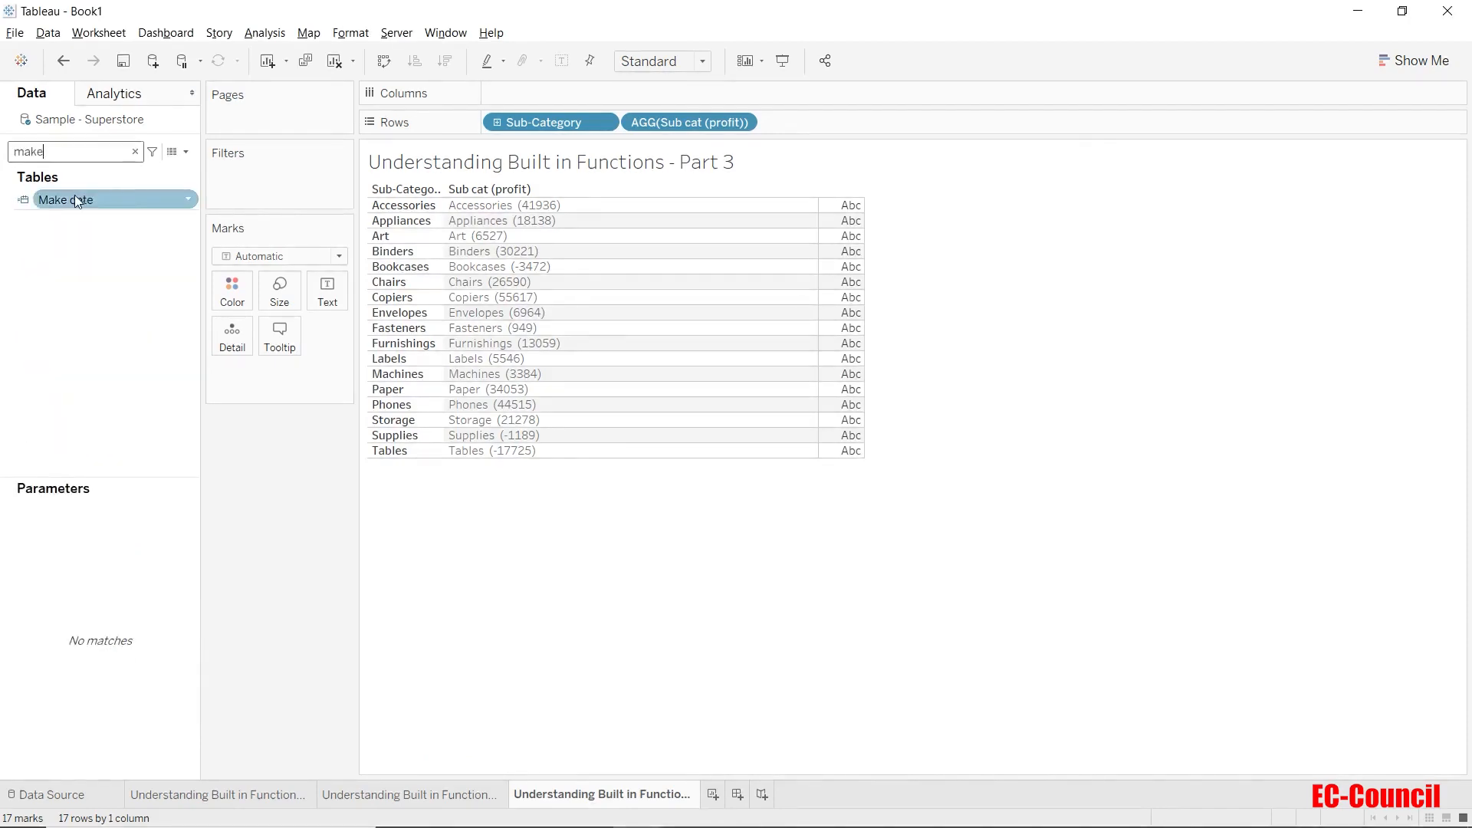
{"action": "mouse_move", "coordinate": [75, 200]}
{"action": "left_mouse_down"}
{"action": "mouse_move", "coordinate": [514, 201]}
{"action": "mouse_move", "coordinate": [817, 137]}
{"action": "mouse_move", "coordinate": [826, 118]}
{"action": "left_mouse_up"}
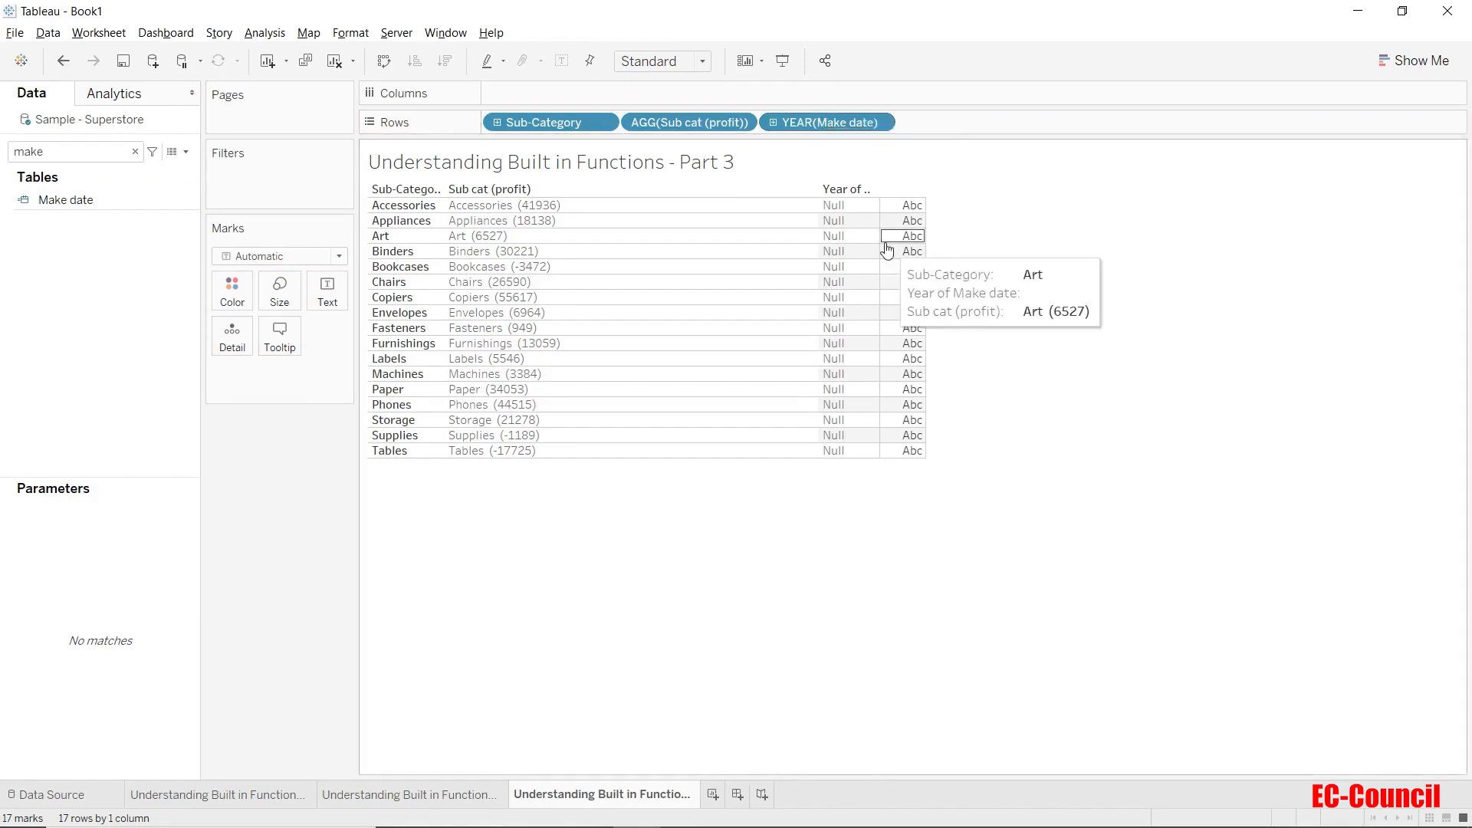
{"action": "left_click", "coordinate": [774, 123]}
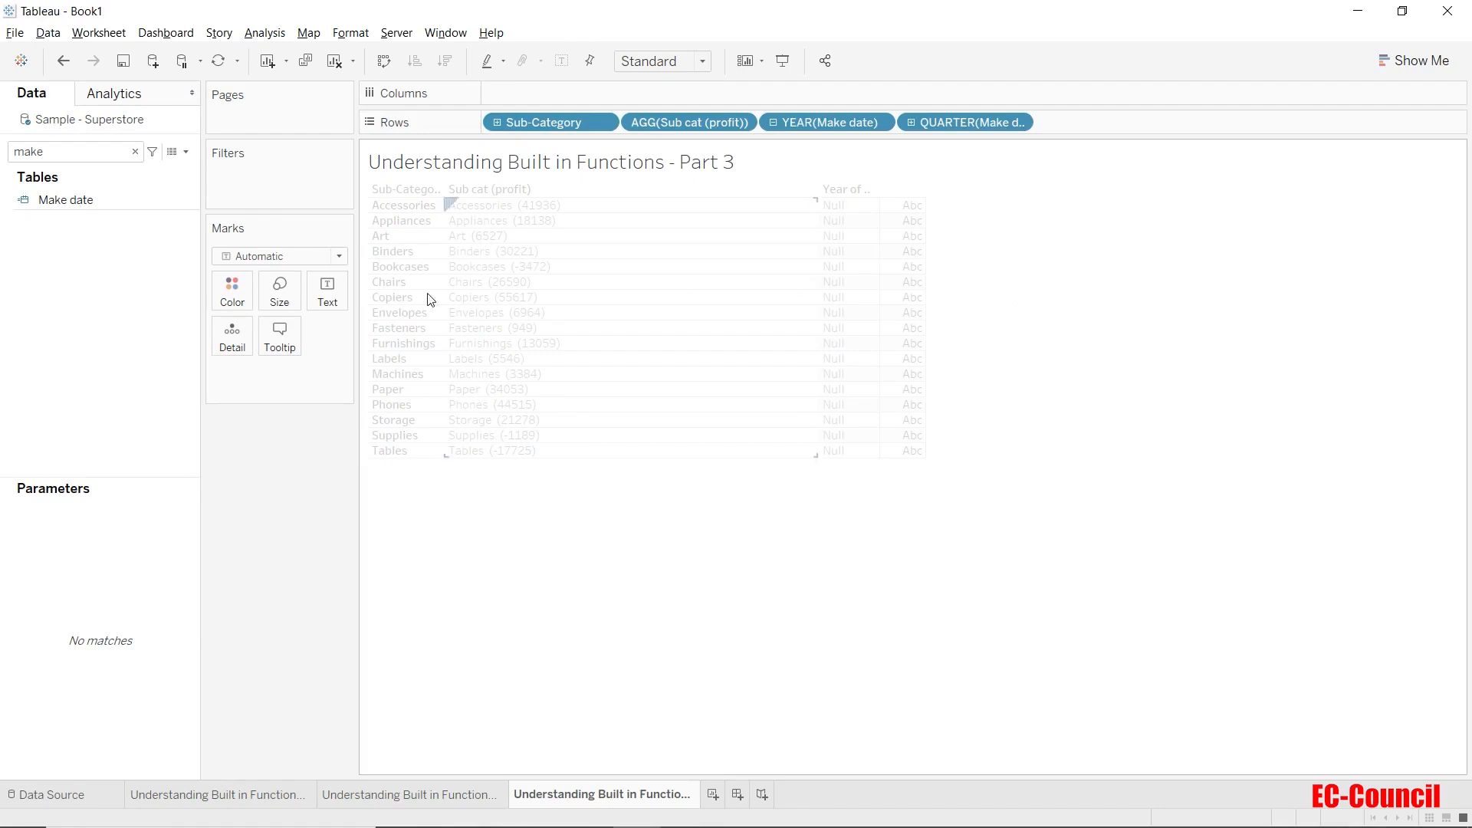
Edit the Make date formula so the day argument is 5, giving makedate(2021,03,5), and apply it.
{"action": "right_click", "coordinate": [83, 201]}
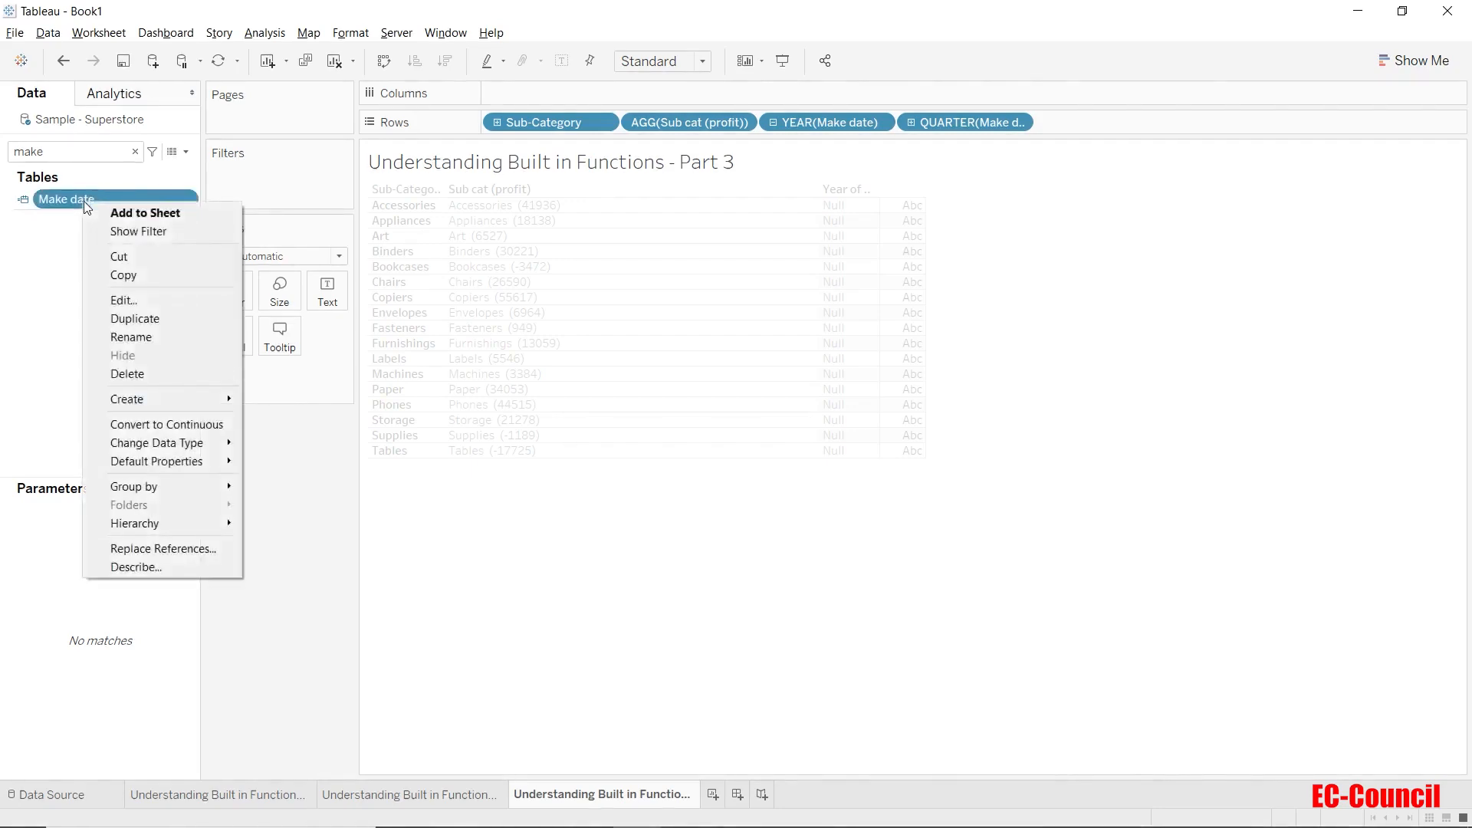
{"action": "left_click", "coordinate": [123, 301]}
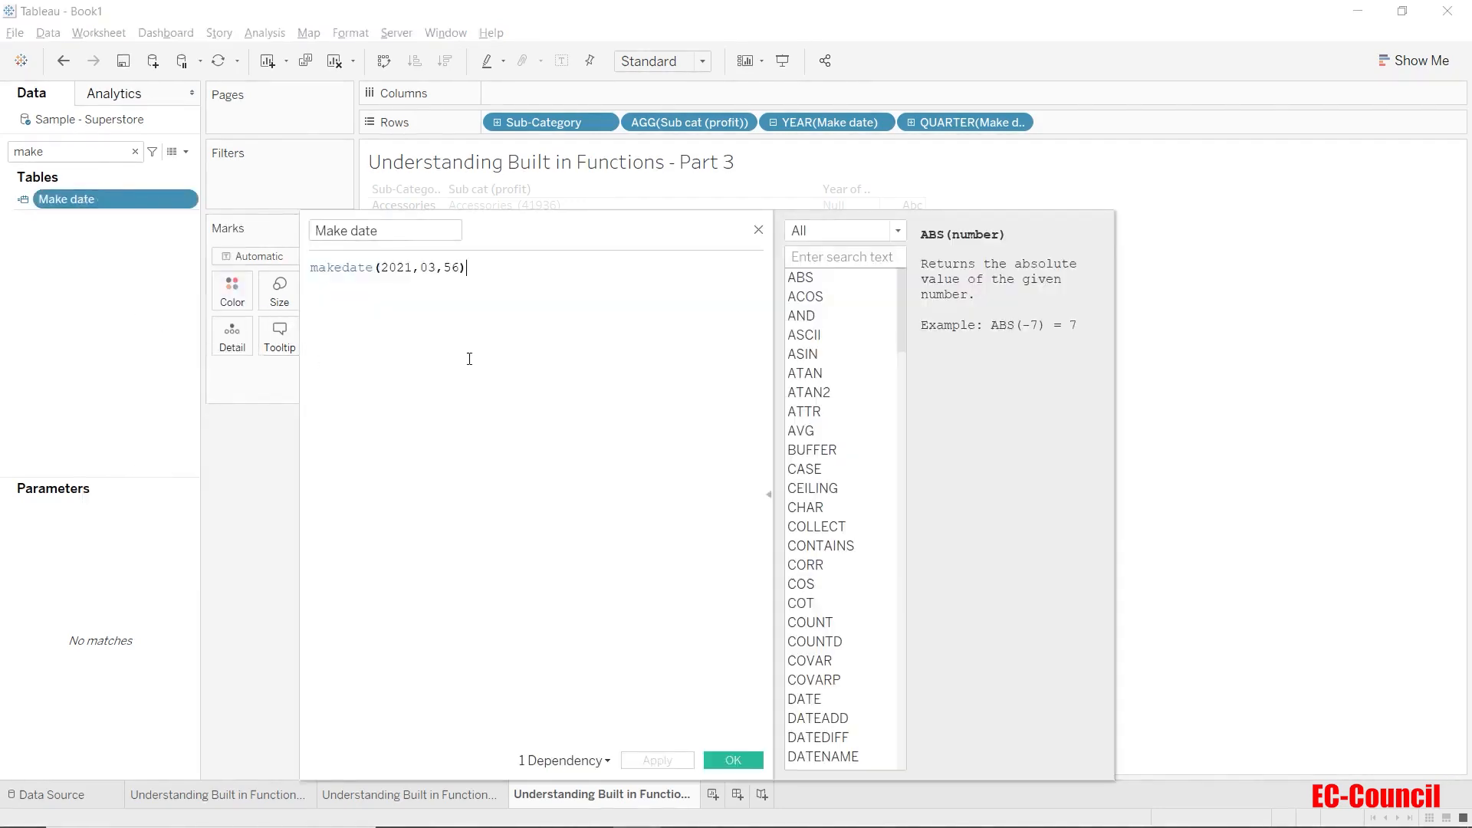
{"action": "left_click", "coordinate": [454, 267]}
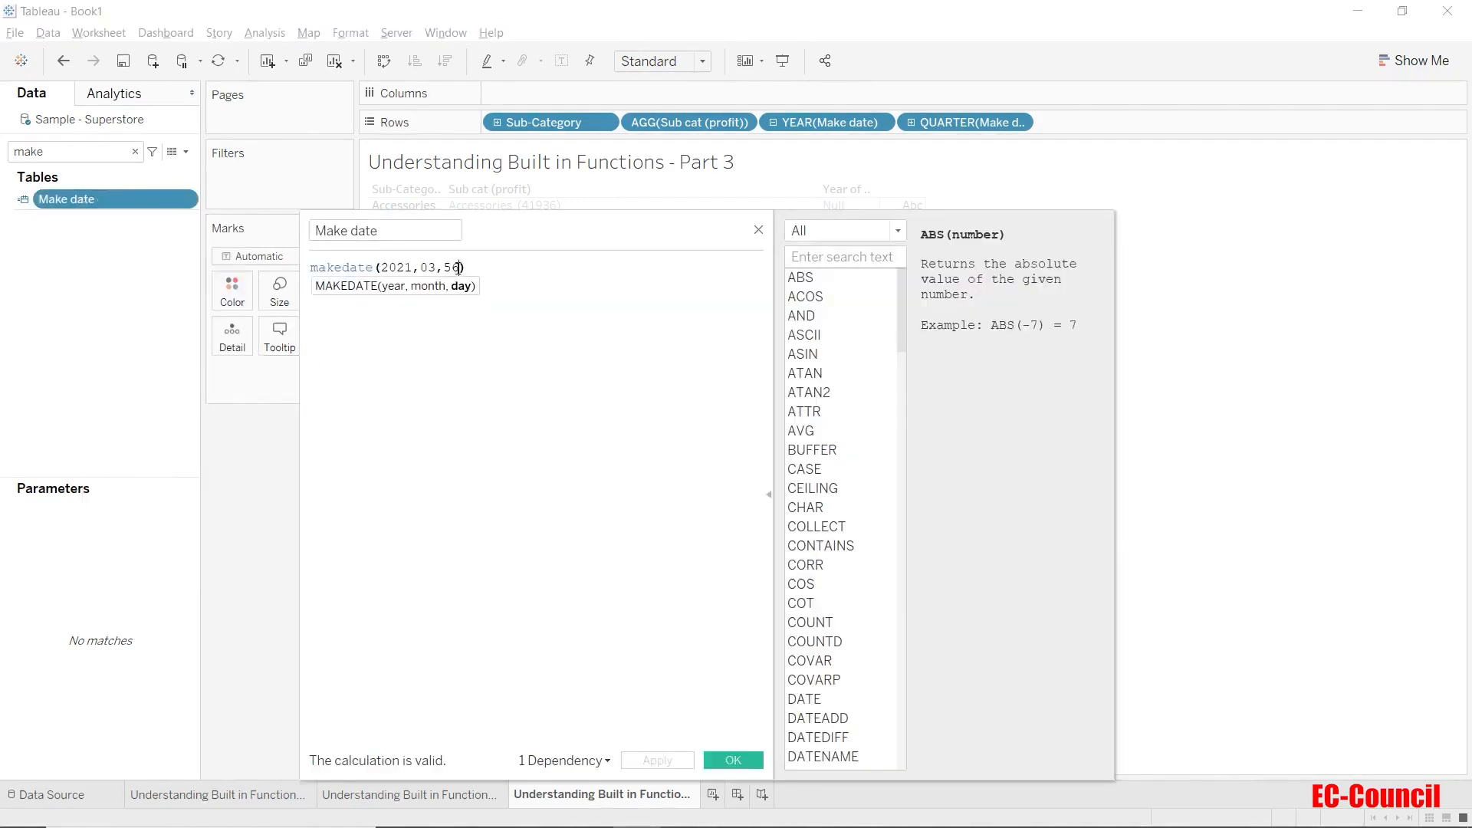
{"action": "key", "text": "BackSpace"}
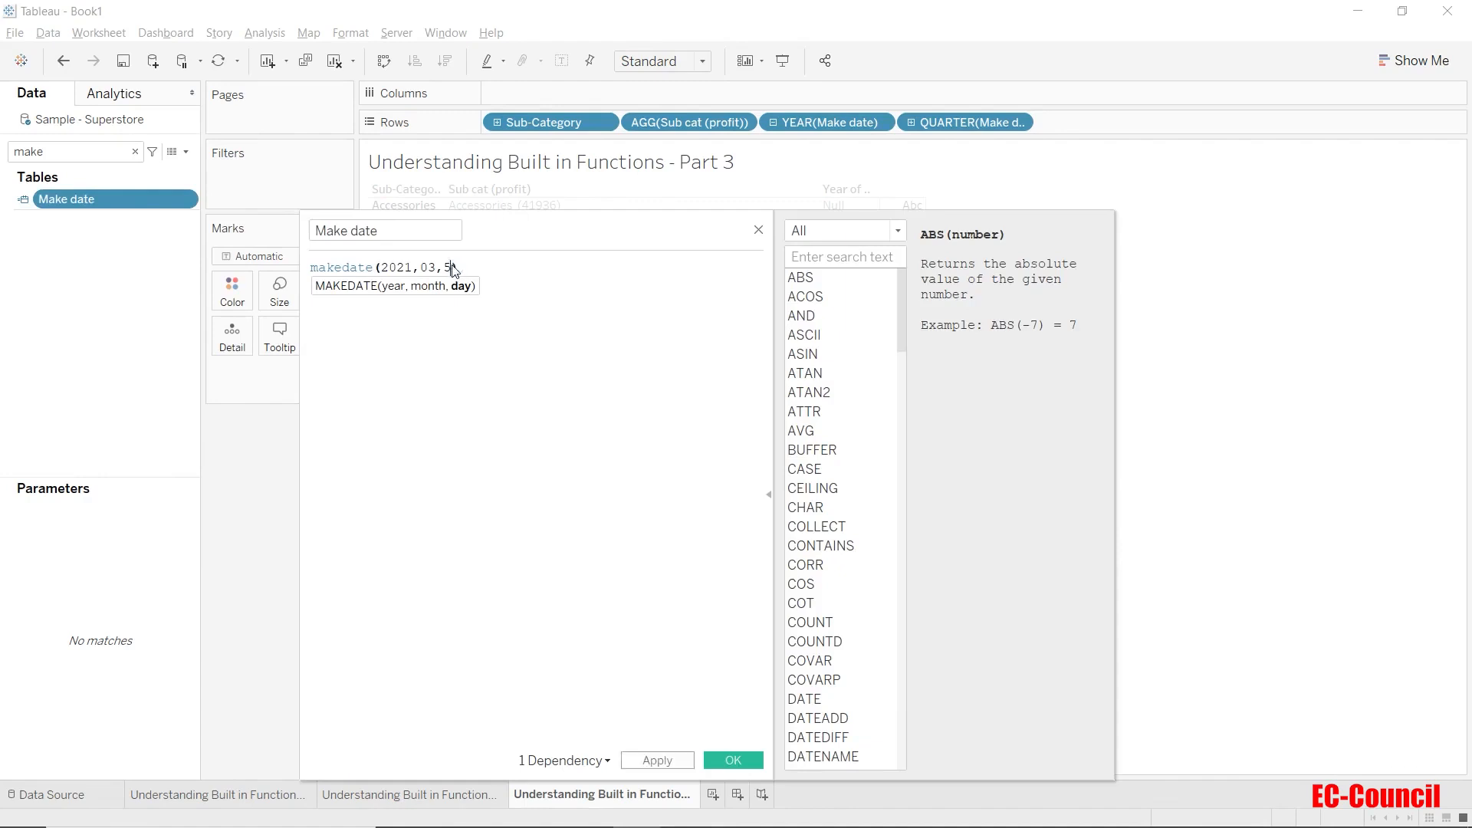
{"action": "left_click", "coordinate": [653, 762]}
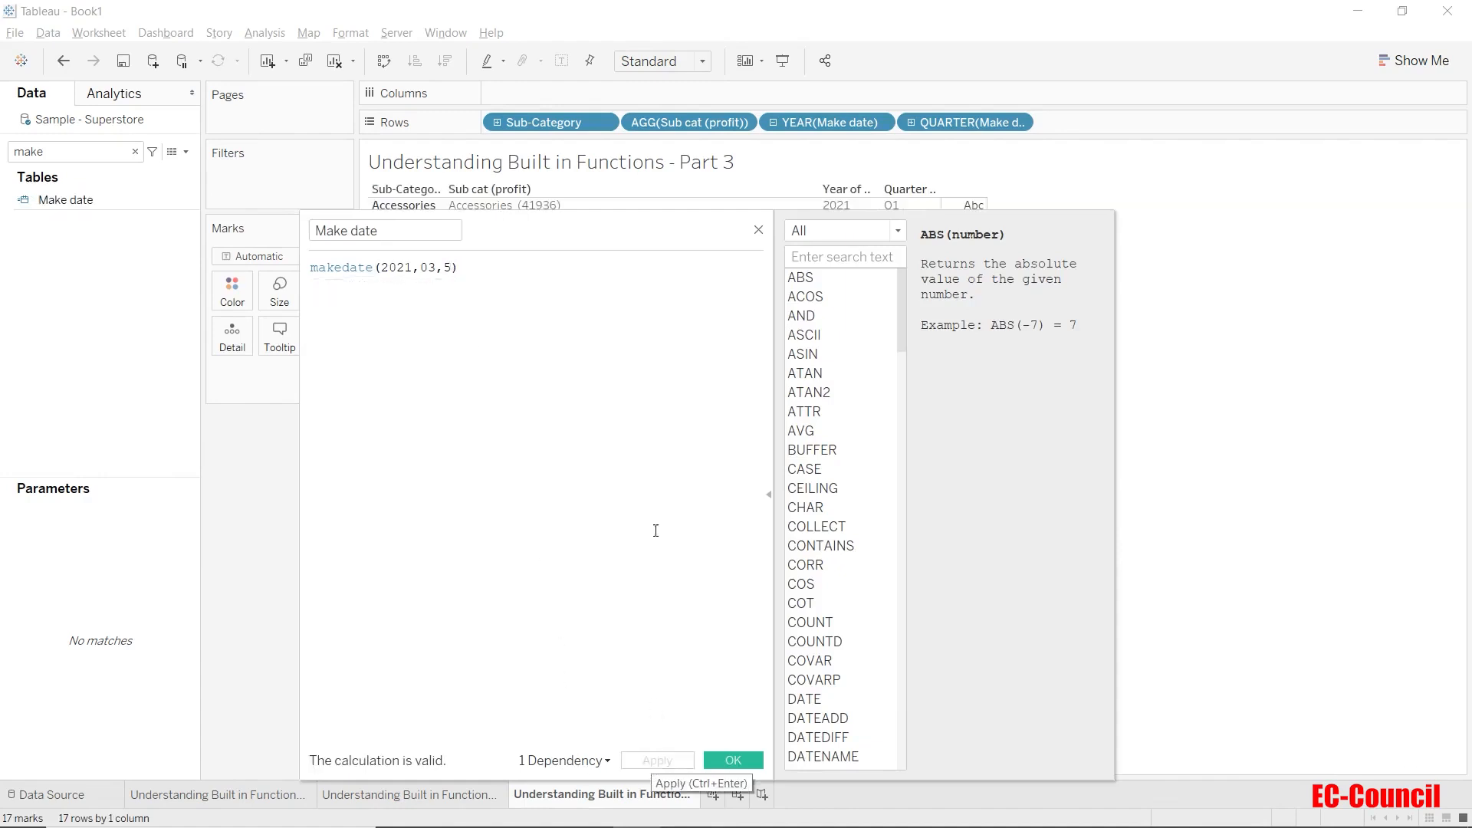
Shrink the calculation editor clear of the table and expand the Make date quarter on Rows to month and day levels.
{"action": "left_click_drag", "start_coordinate": [702, 212], "coordinate": [736, 496]}
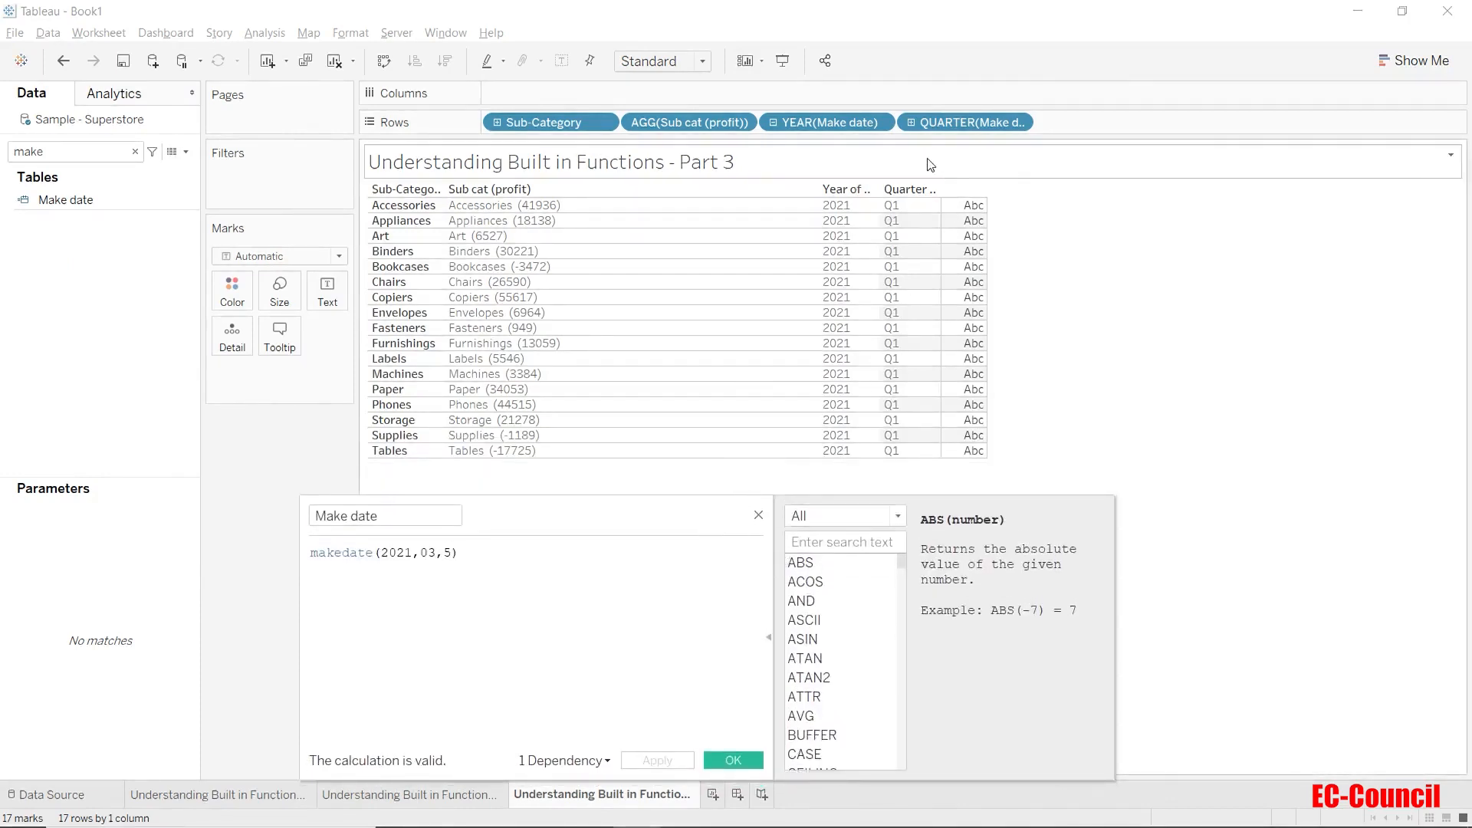
{"action": "left_click", "coordinate": [910, 122]}
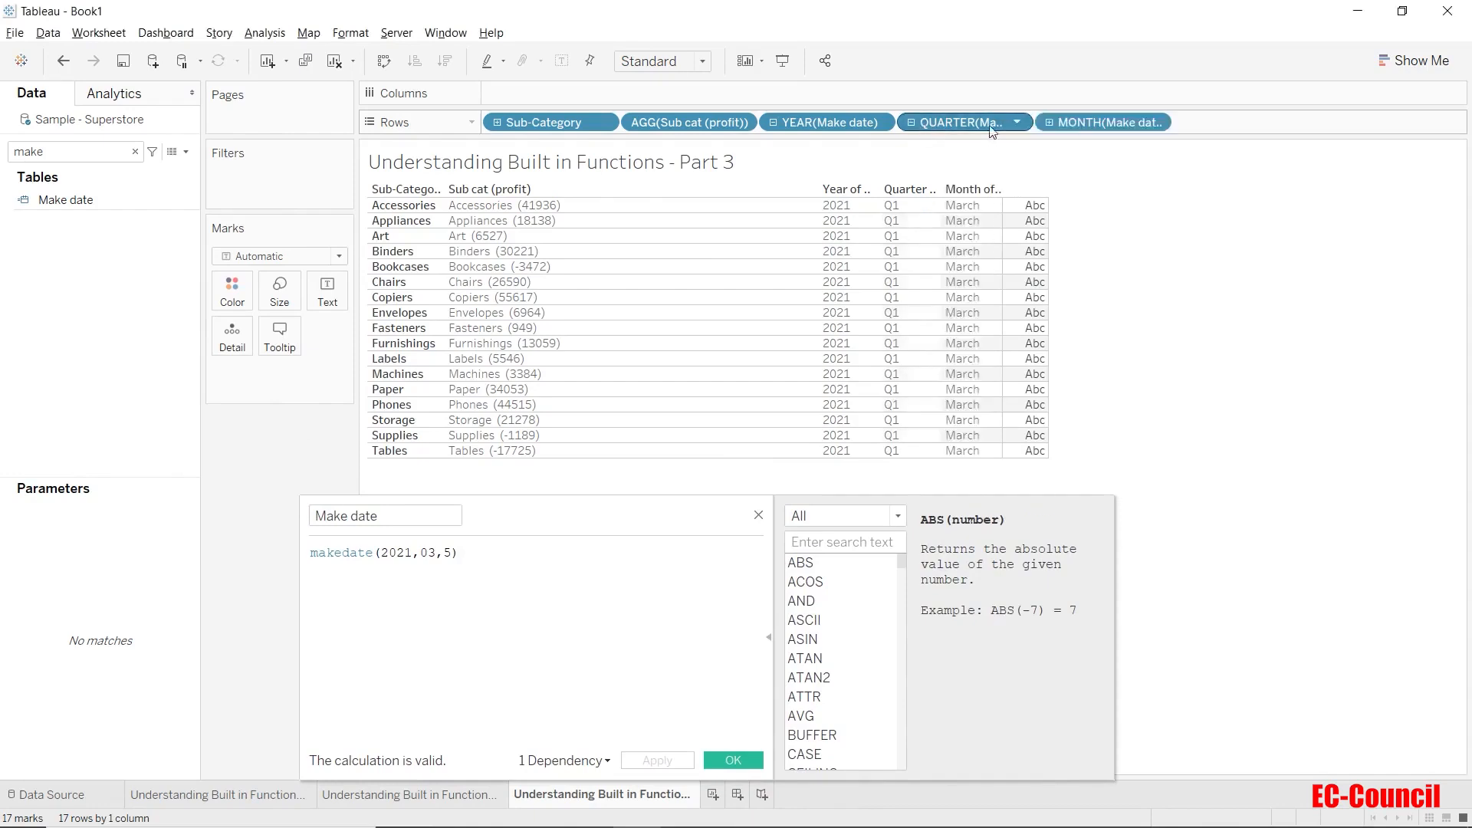
{"action": "left_click", "coordinate": [1049, 123]}
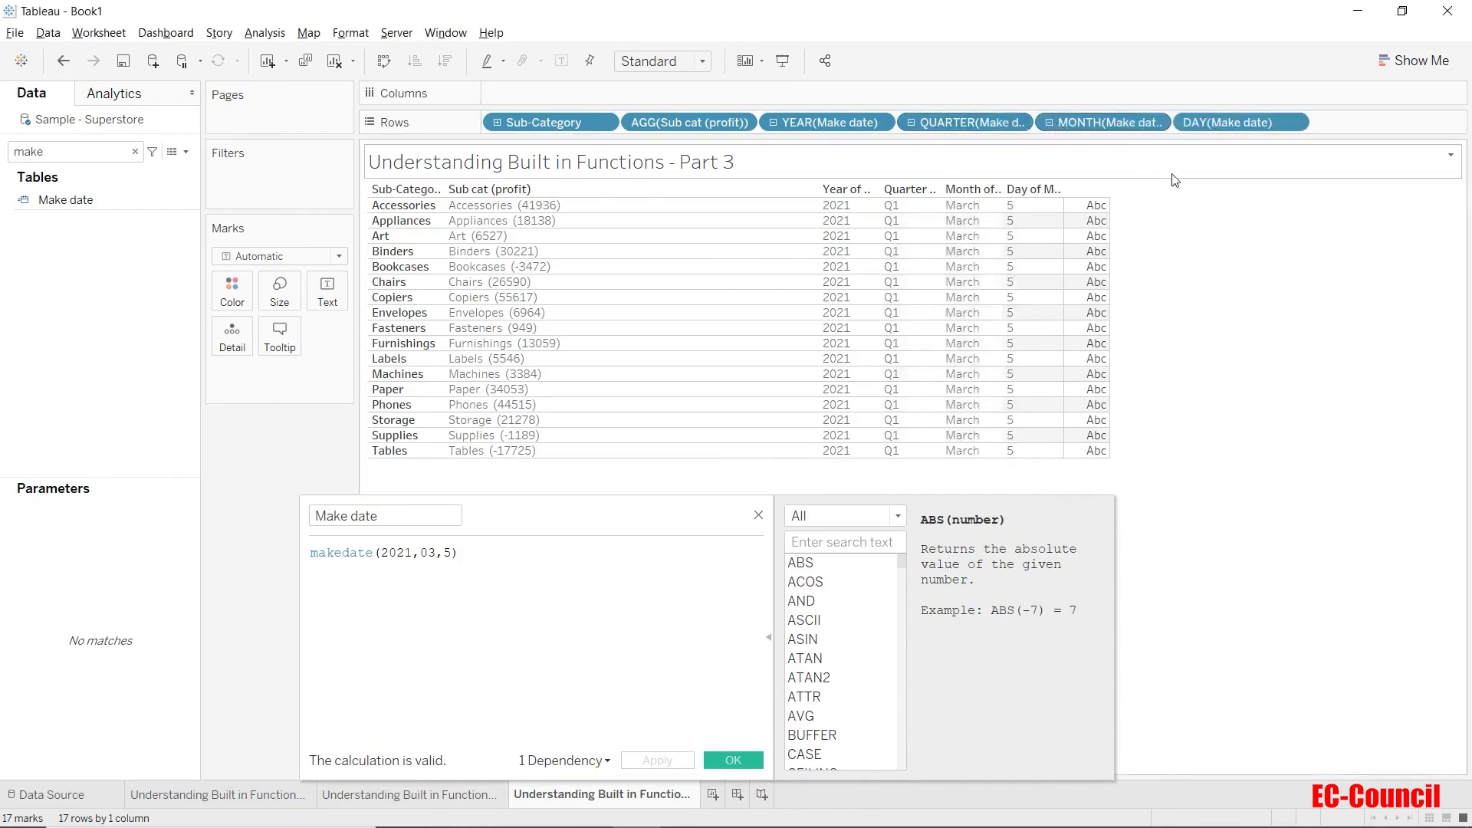
Change the year in the Make date formula to 2020, apply the revised formula, and close the editor.
{"action": "key", "text": "BackSpace"}
{"action": "type", "text": "0"}
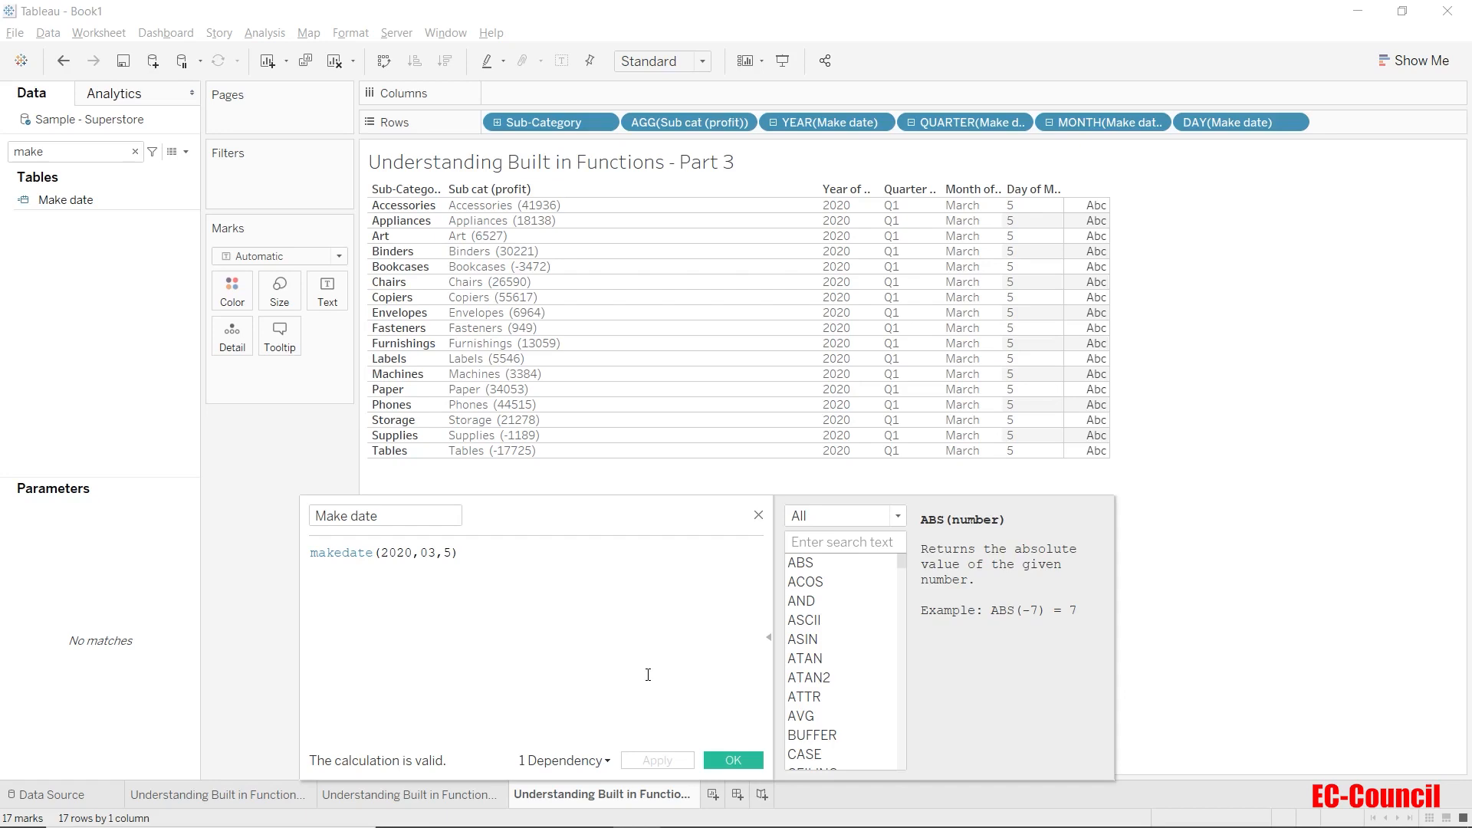
{"action": "left_click", "coordinate": [733, 760]}
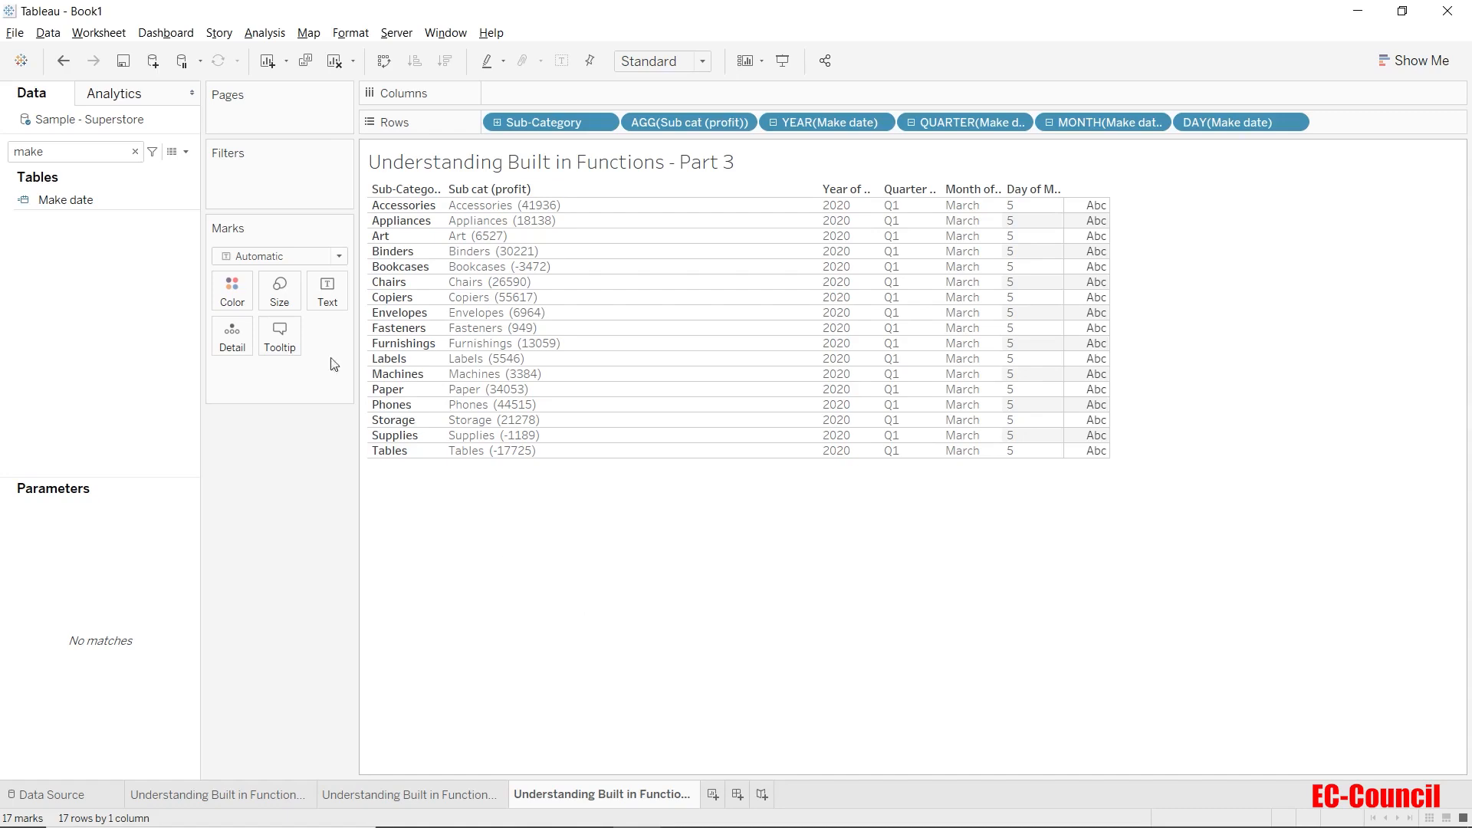
Create a new calculated field, enlarge its editor, and show the MAKEDATETIME and MAKETIME descriptions among the Type Conversion functions.
{"action": "left_click", "coordinate": [186, 151]}
{"action": "left_click", "coordinate": [175, 170]}
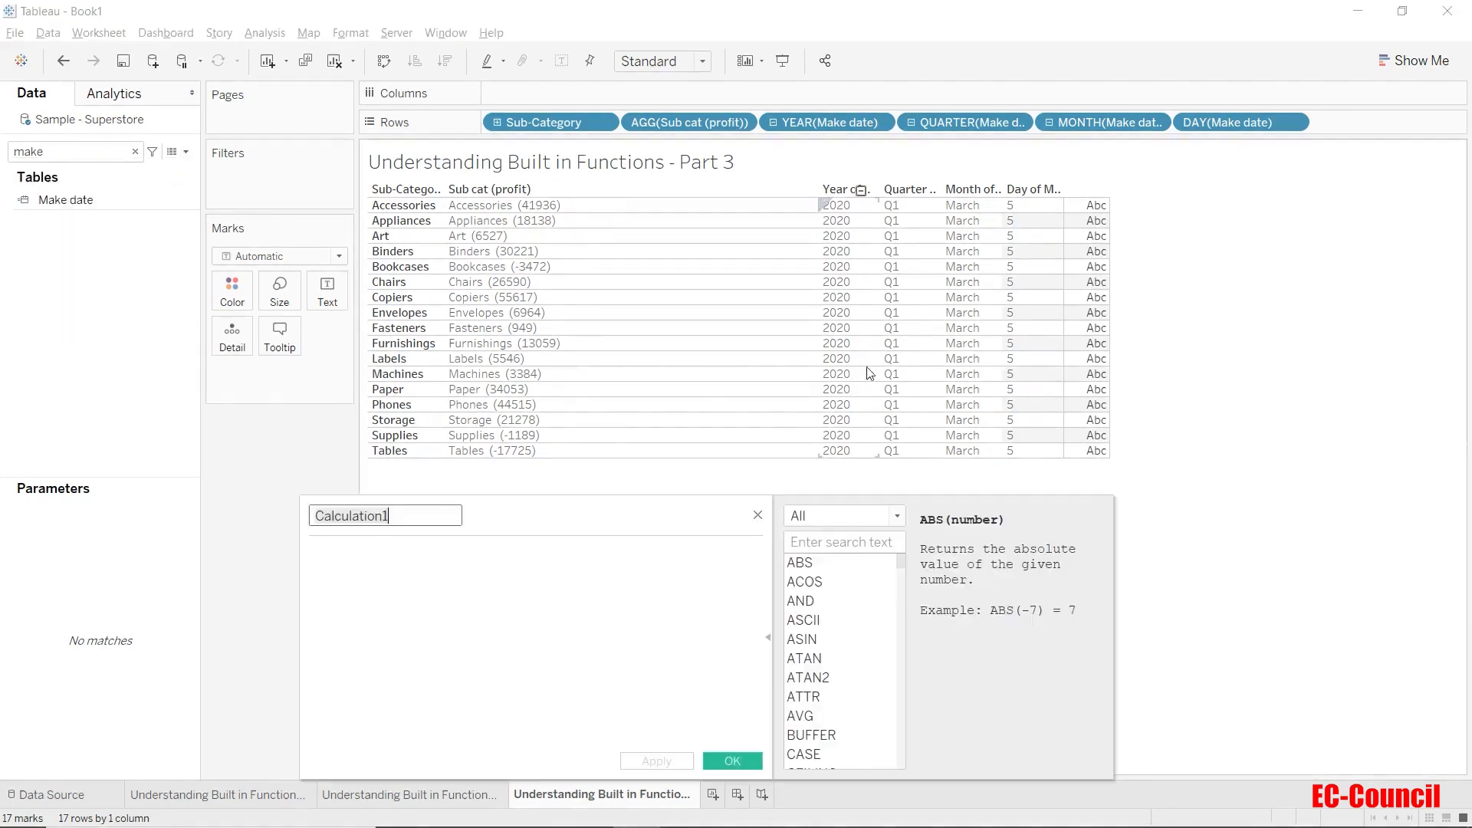
{"action": "left_click_drag", "start_coordinate": [660, 499], "coordinate": [694, 339]}
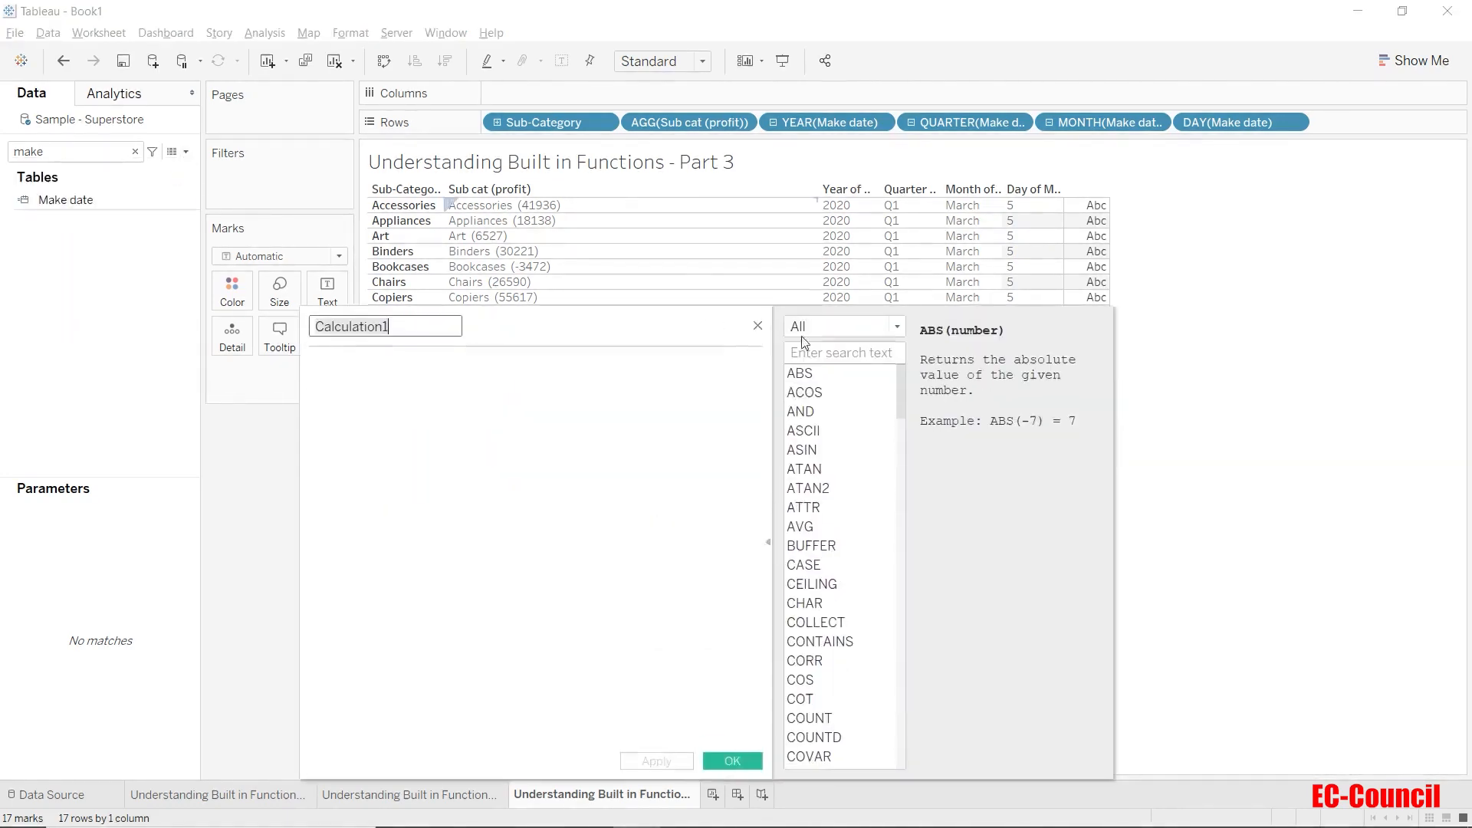
{"action": "left_click", "coordinate": [867, 328]}
{"action": "left_click", "coordinate": [844, 414]}
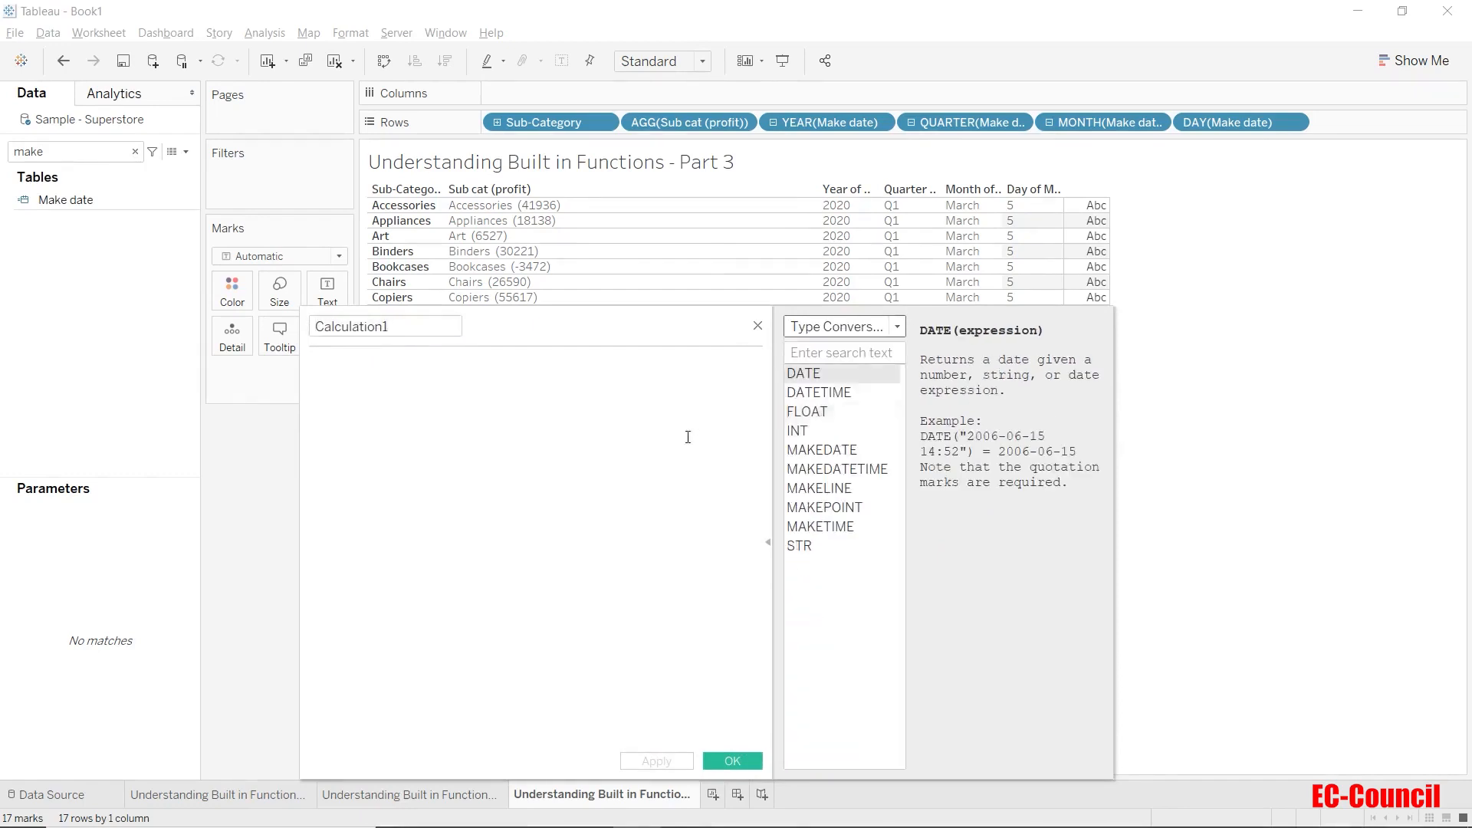
{"action": "left_click", "coordinate": [836, 469]}
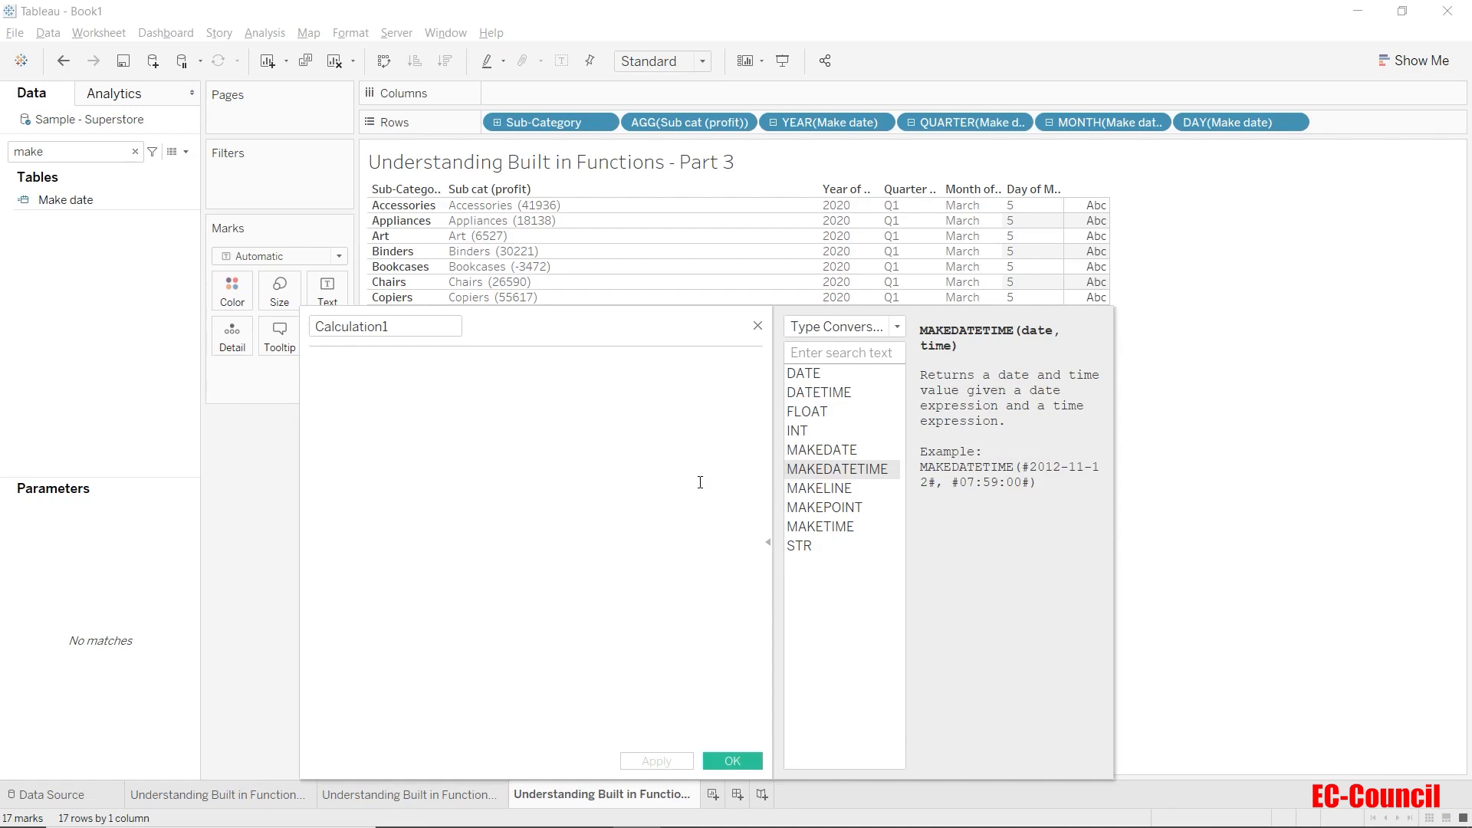
{"action": "left_click", "coordinate": [826, 528]}
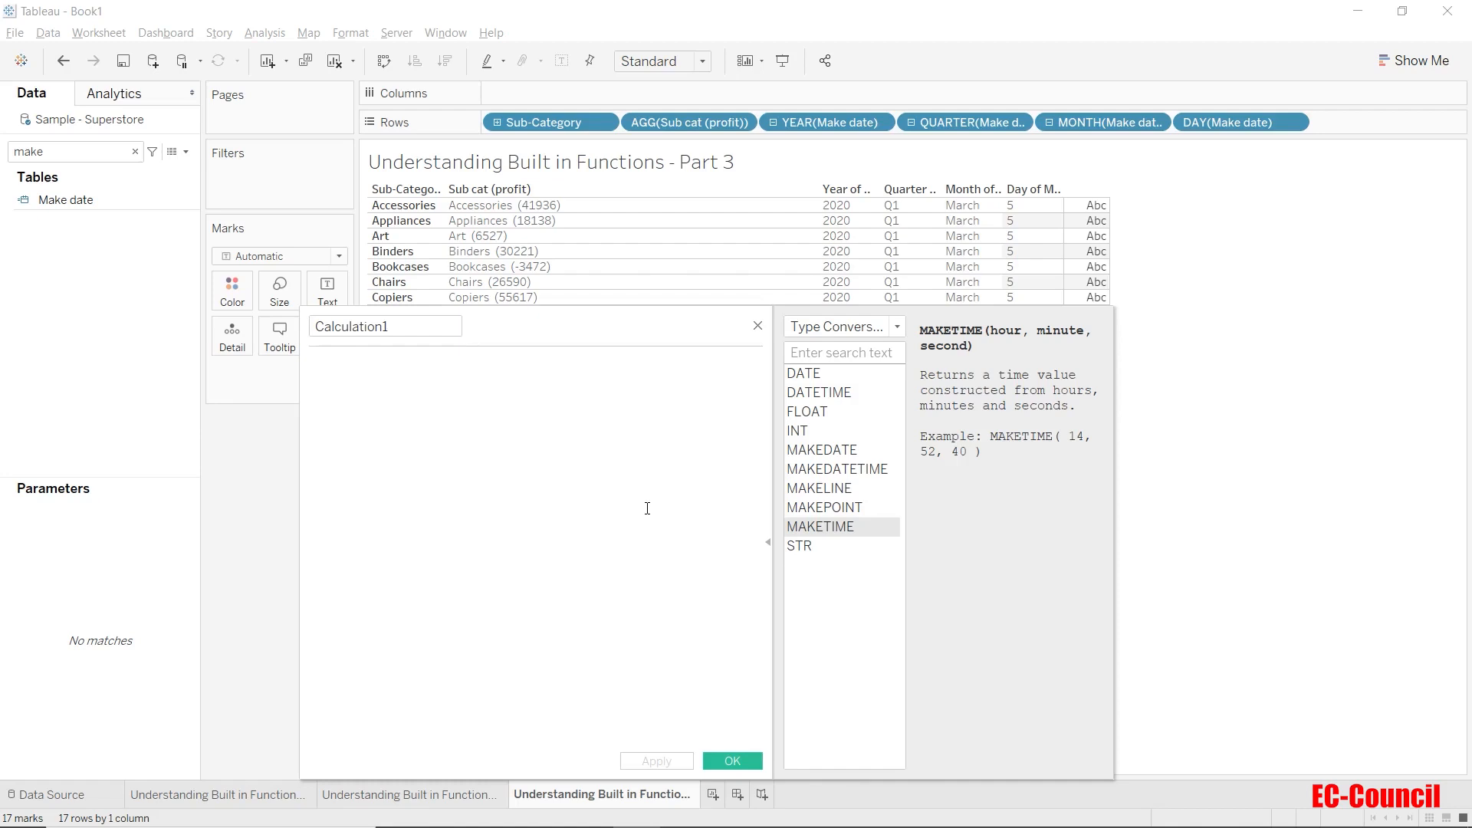
Limit the function list to Logical and show the CASE description.
{"action": "left_click", "coordinate": [849, 328]}
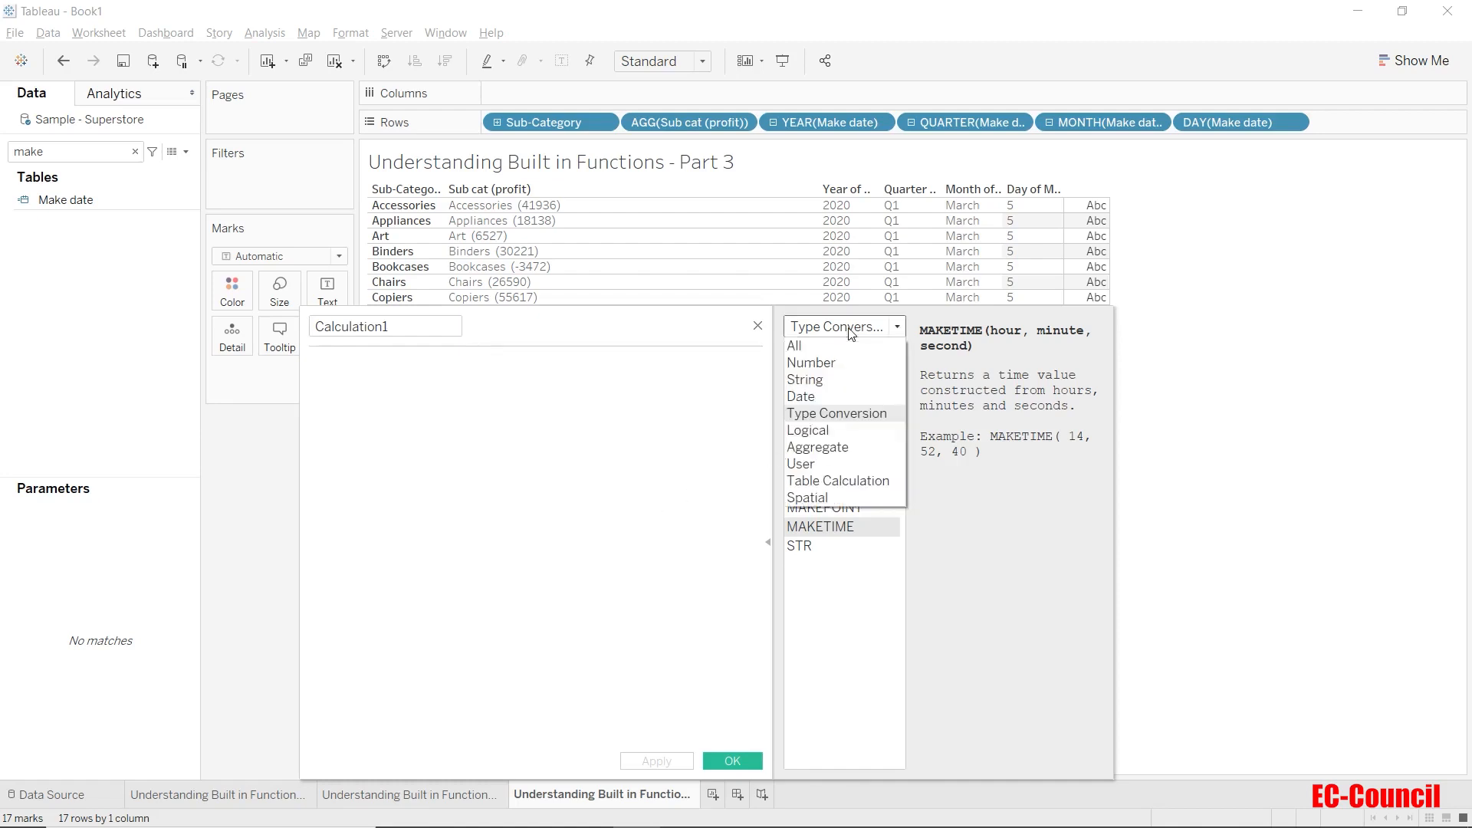
{"action": "left_click", "coordinate": [849, 435]}
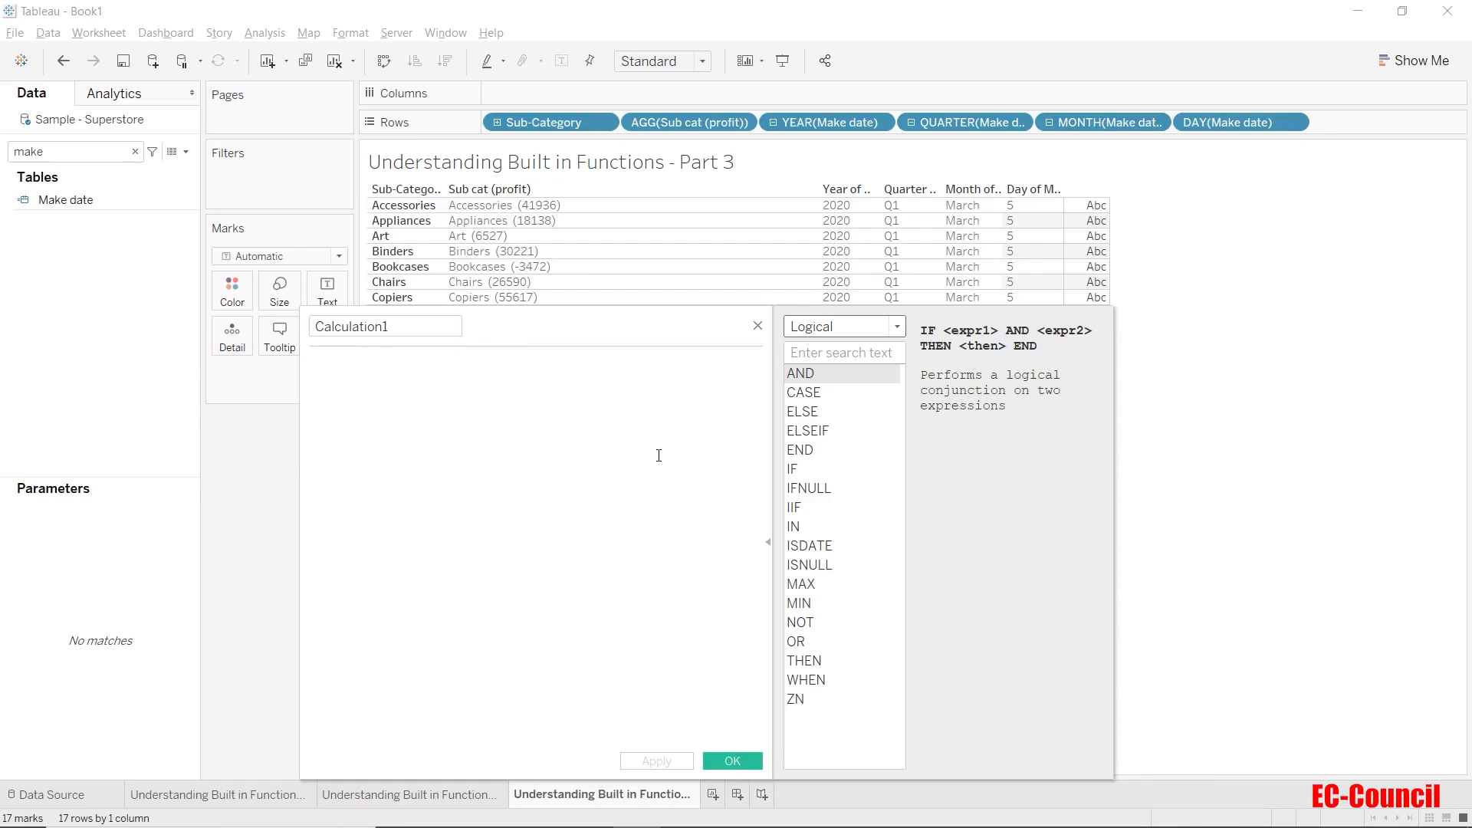
{"action": "left_click", "coordinate": [802, 392]}
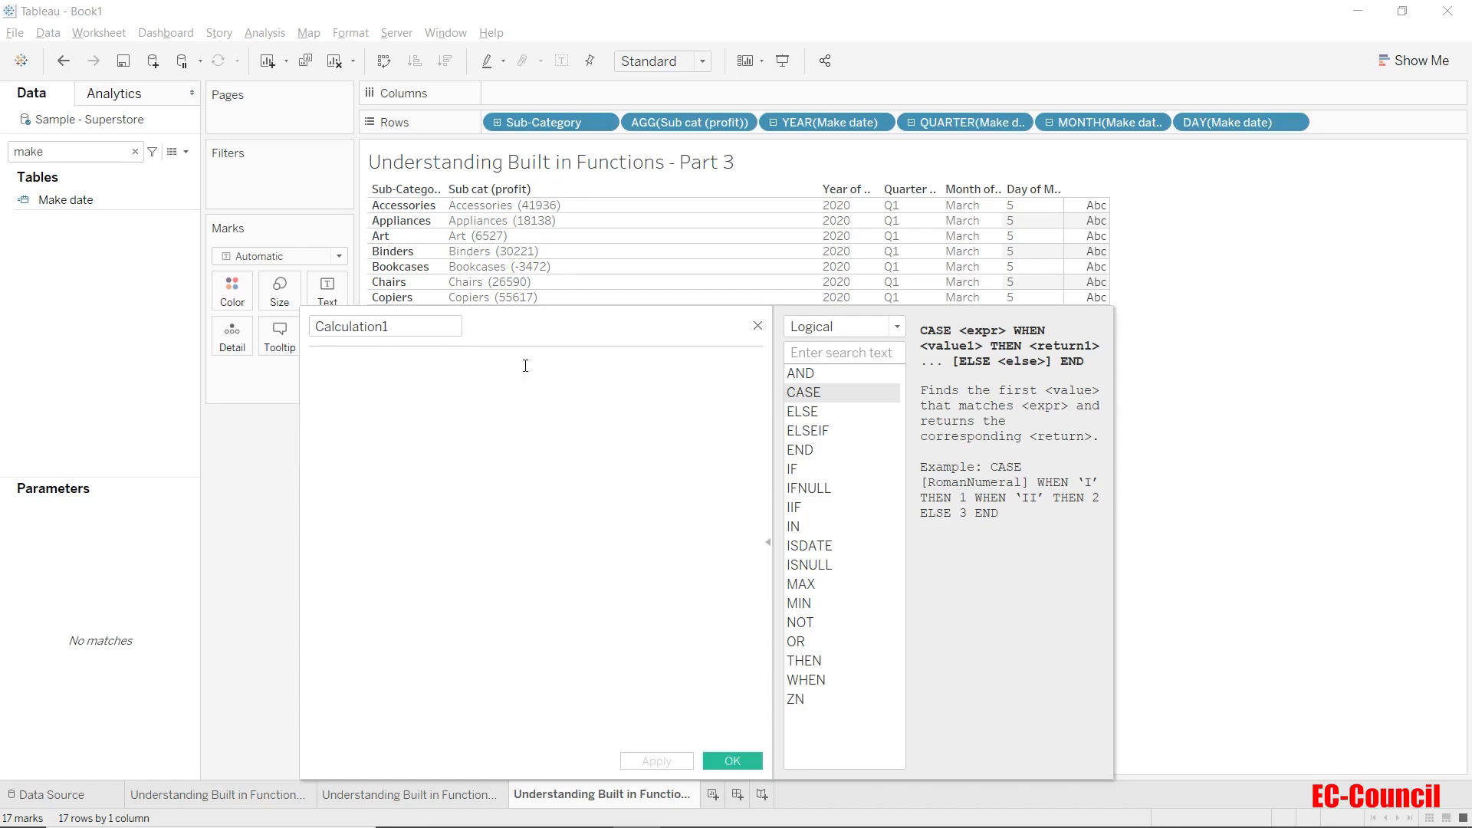
Name the new calculated field case and start its formula with case sum([Profit]).
{"action": "left_click_drag", "start_coordinate": [414, 325], "coordinate": [259, 332]}
{"action": "type", "text": "ca"}
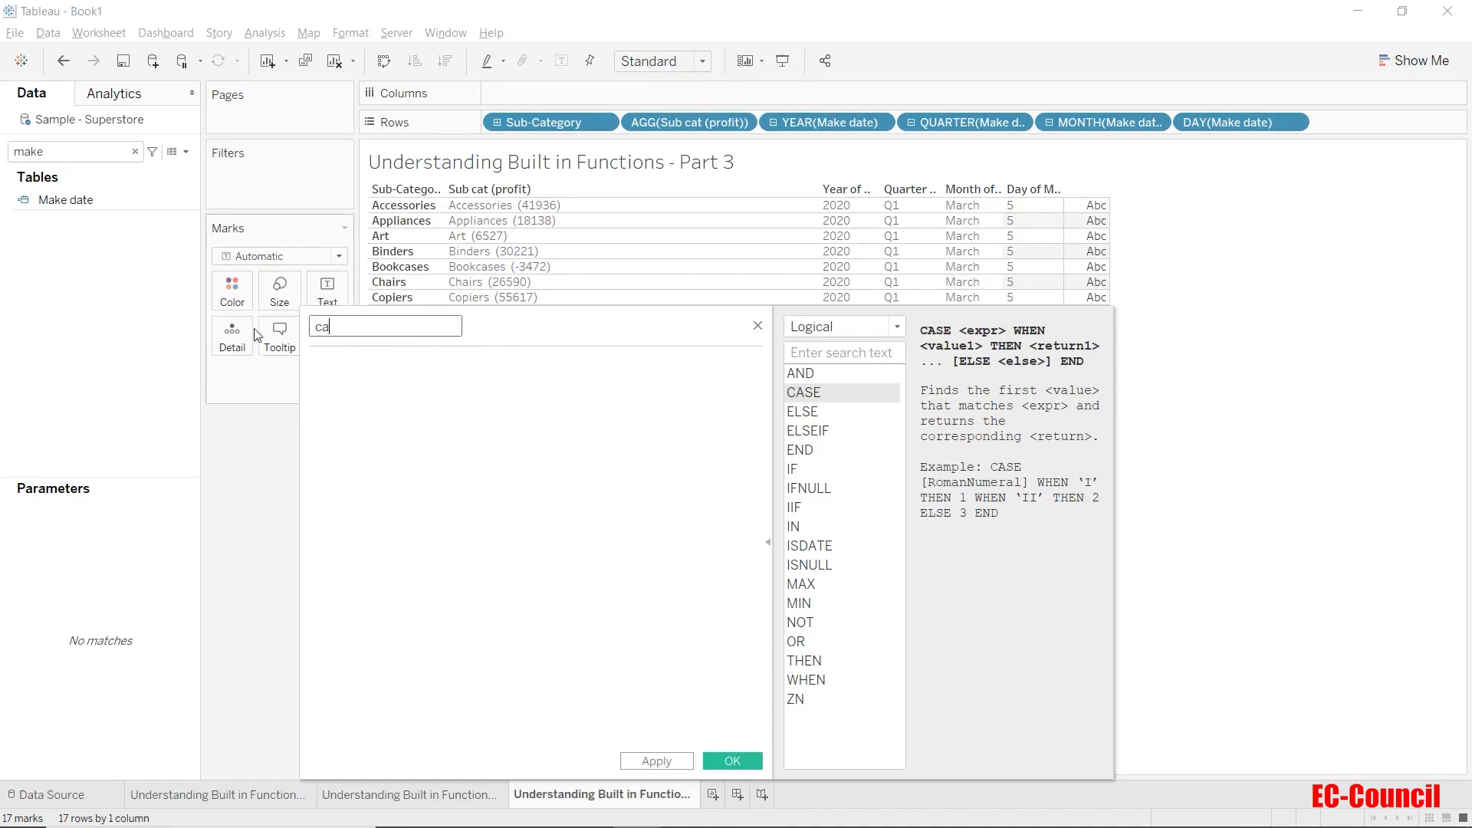
{"action": "type", "text": "se"}
{"action": "left_click", "coordinate": [375, 364]}
{"action": "type", "text": "case"}
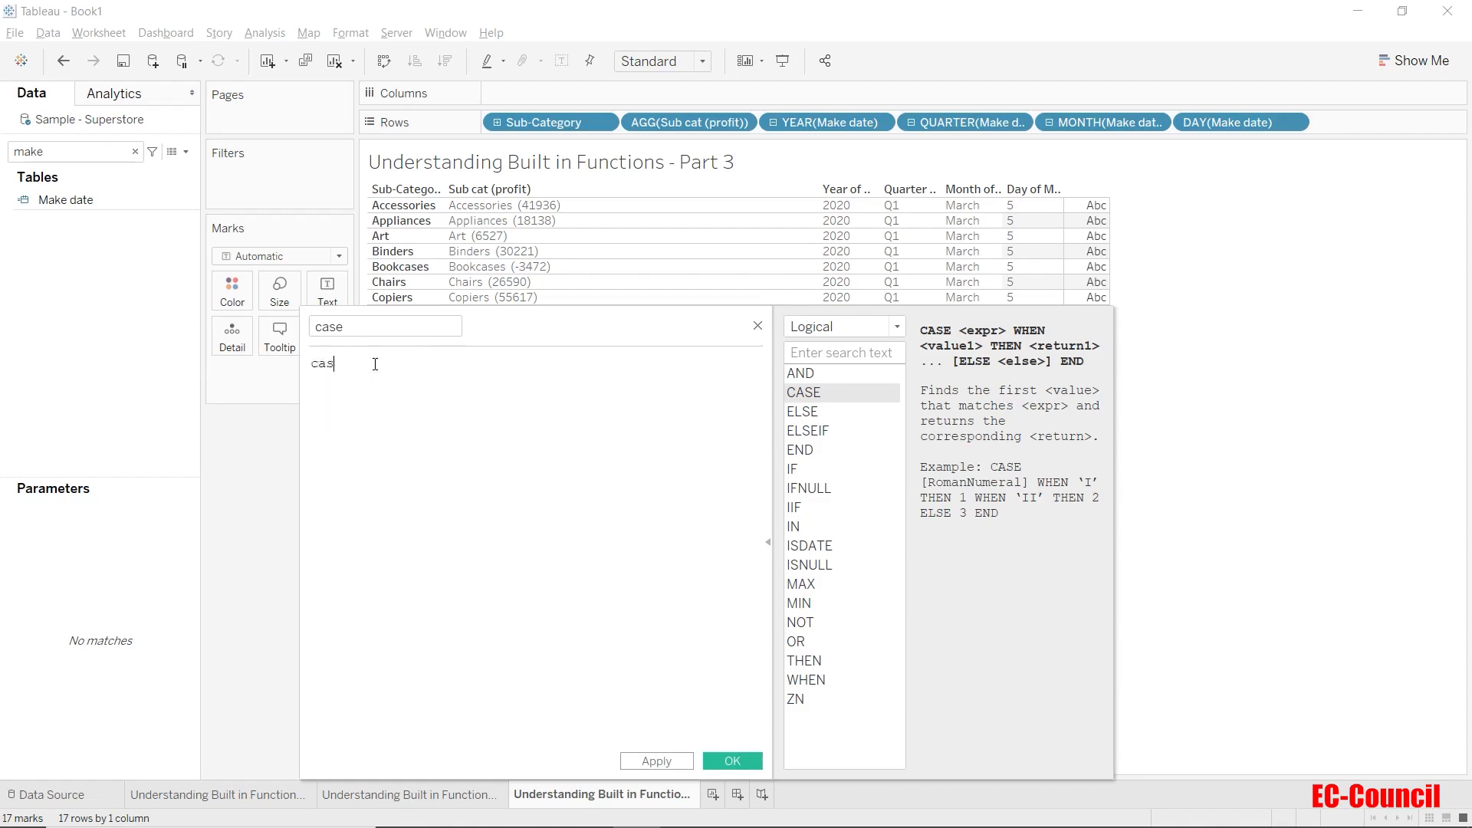
{"action": "type", "text": " sum("}
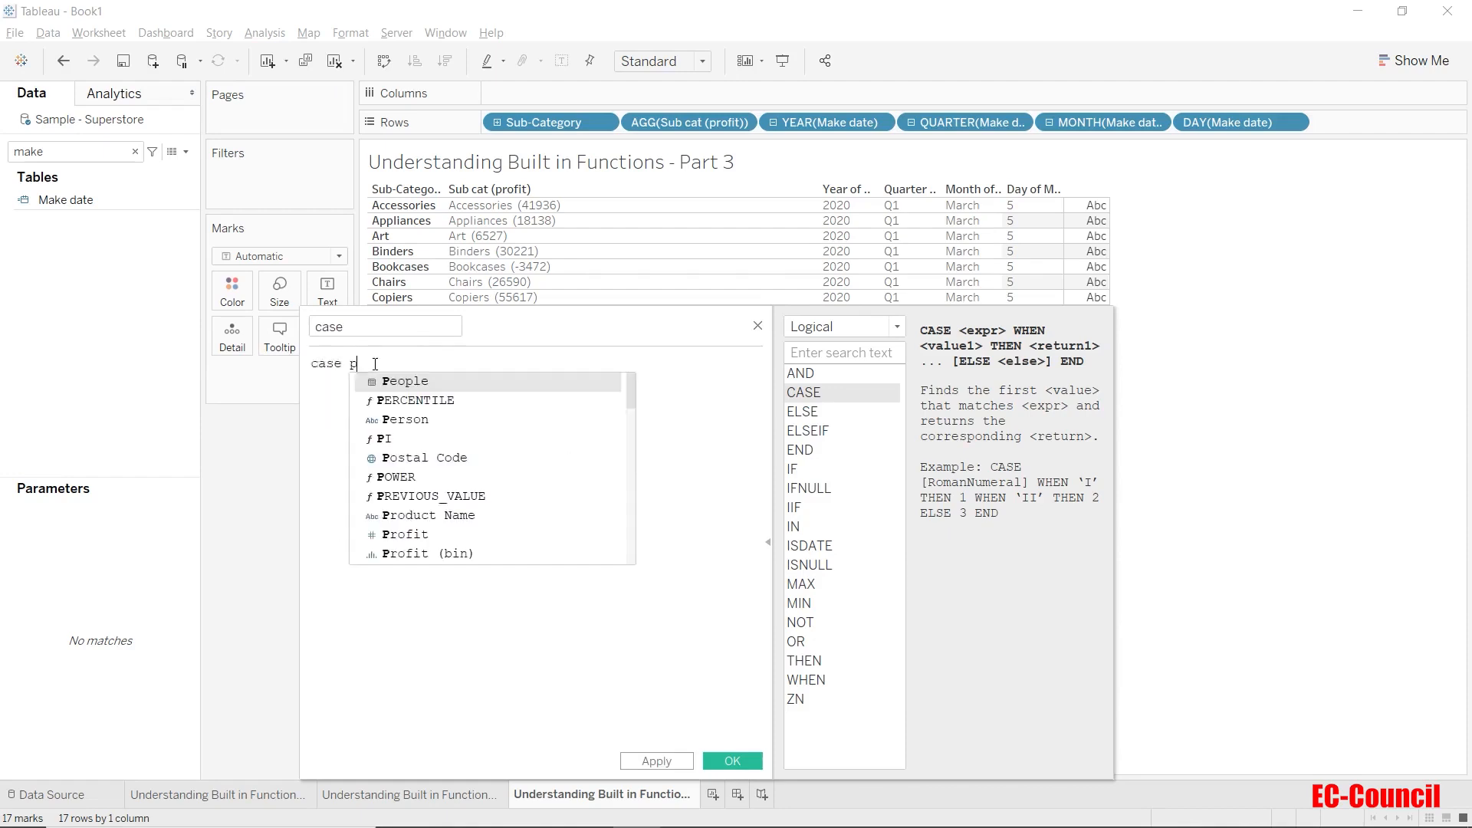
{"action": "type", "text": "pro"}
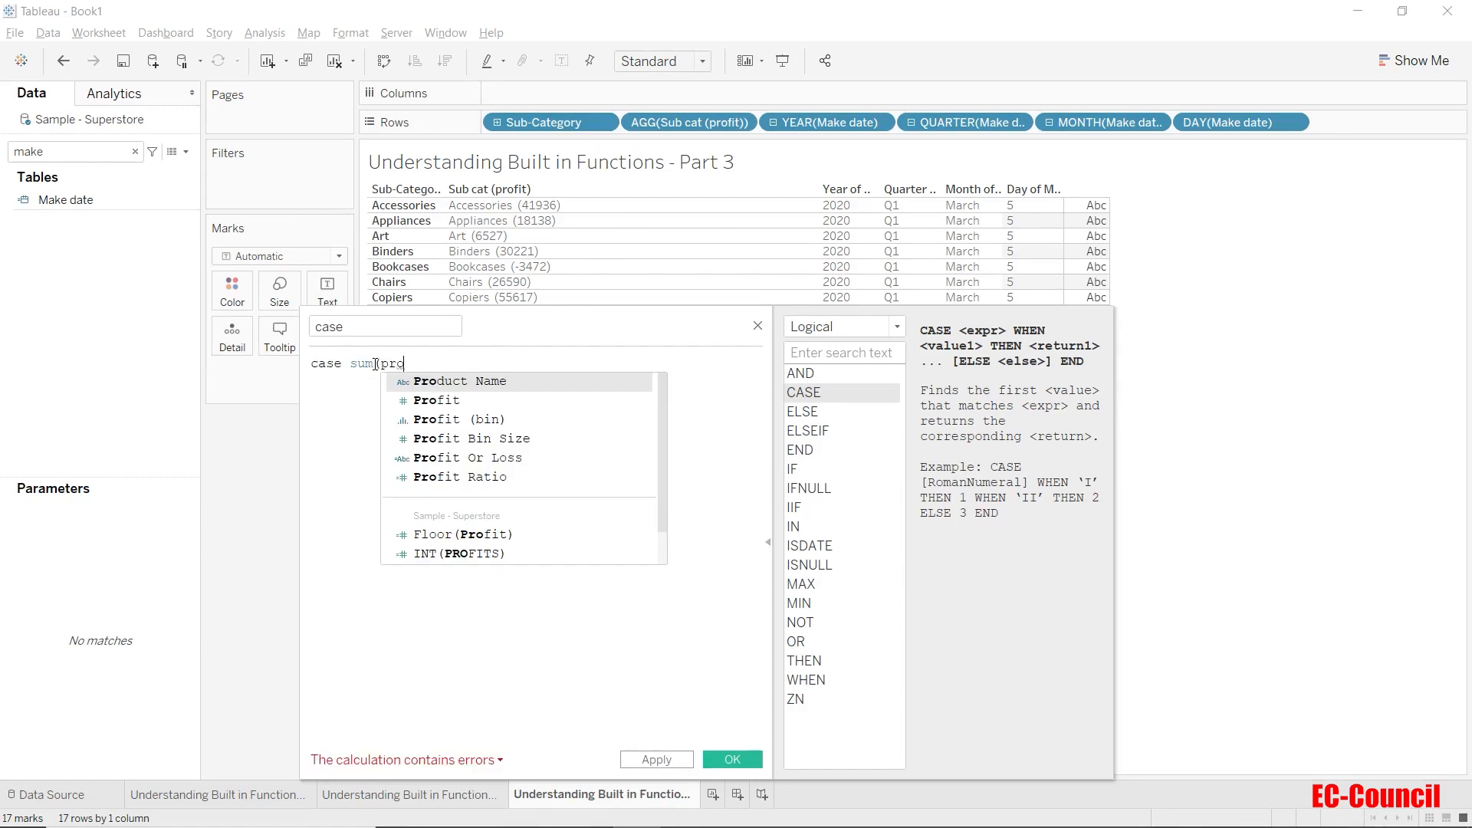
{"action": "key", "text": "Down"}
{"action": "key", "text": "Return"}
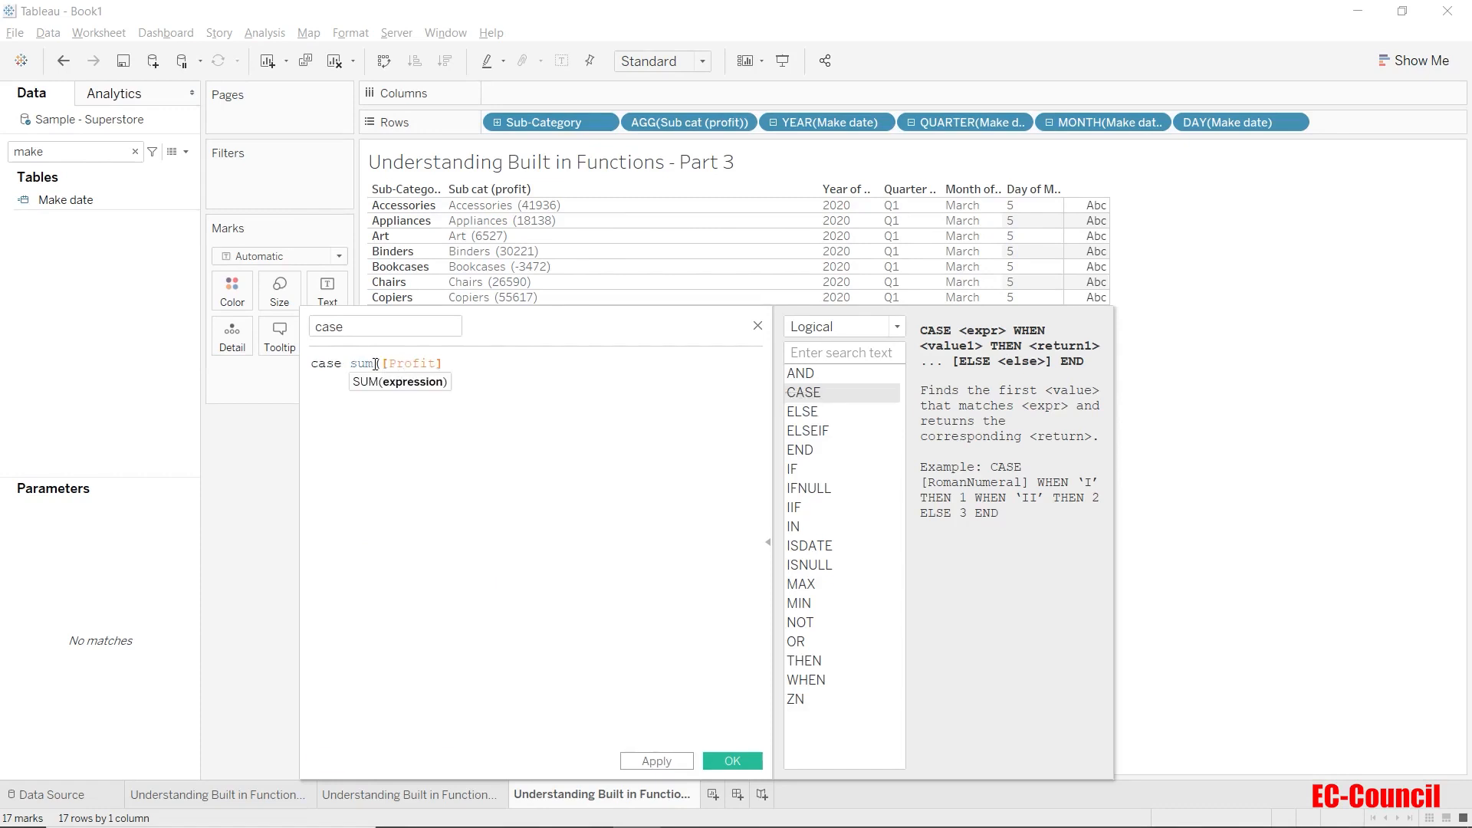
{"action": "type", "text": ")"}
{"action": "key", "text": "Return"}
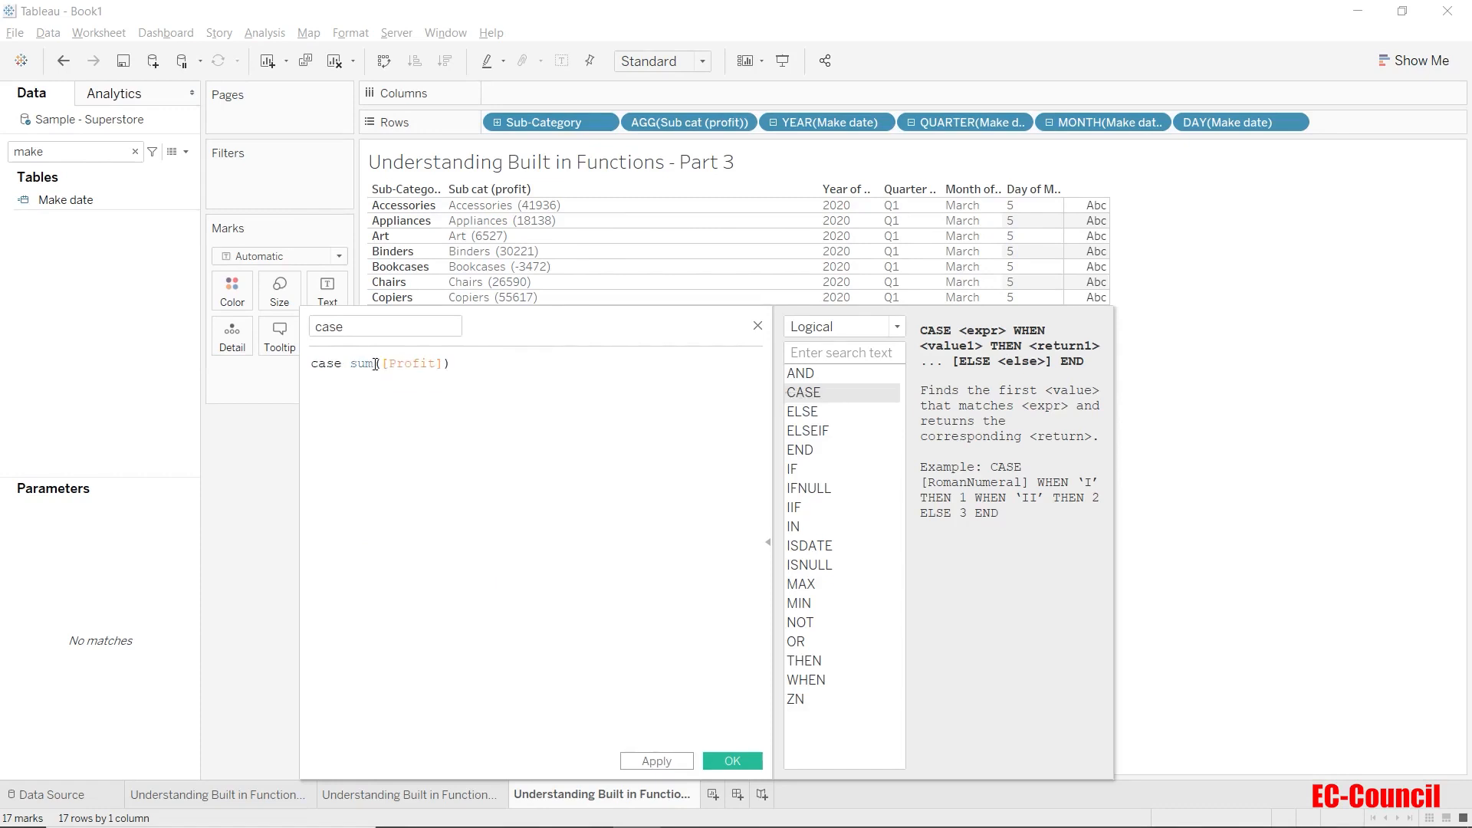
Add the lines when 0 then 'Zero', else 'Non sero' and end to the case formula.
{"action": "type", "text": "when 0 then "}
{"action": "type", "text": "'"}
{"action": "type", "text": "No"}
{"action": "key", "text": "BackSpace"}
{"action": "key", "text": "BackSpace"}
{"action": "type", "text": "Zeo"}
{"action": "type", "text": "o"}
{"action": "type", "text": "else "}
{"action": "type", "text": "'Non sero"}
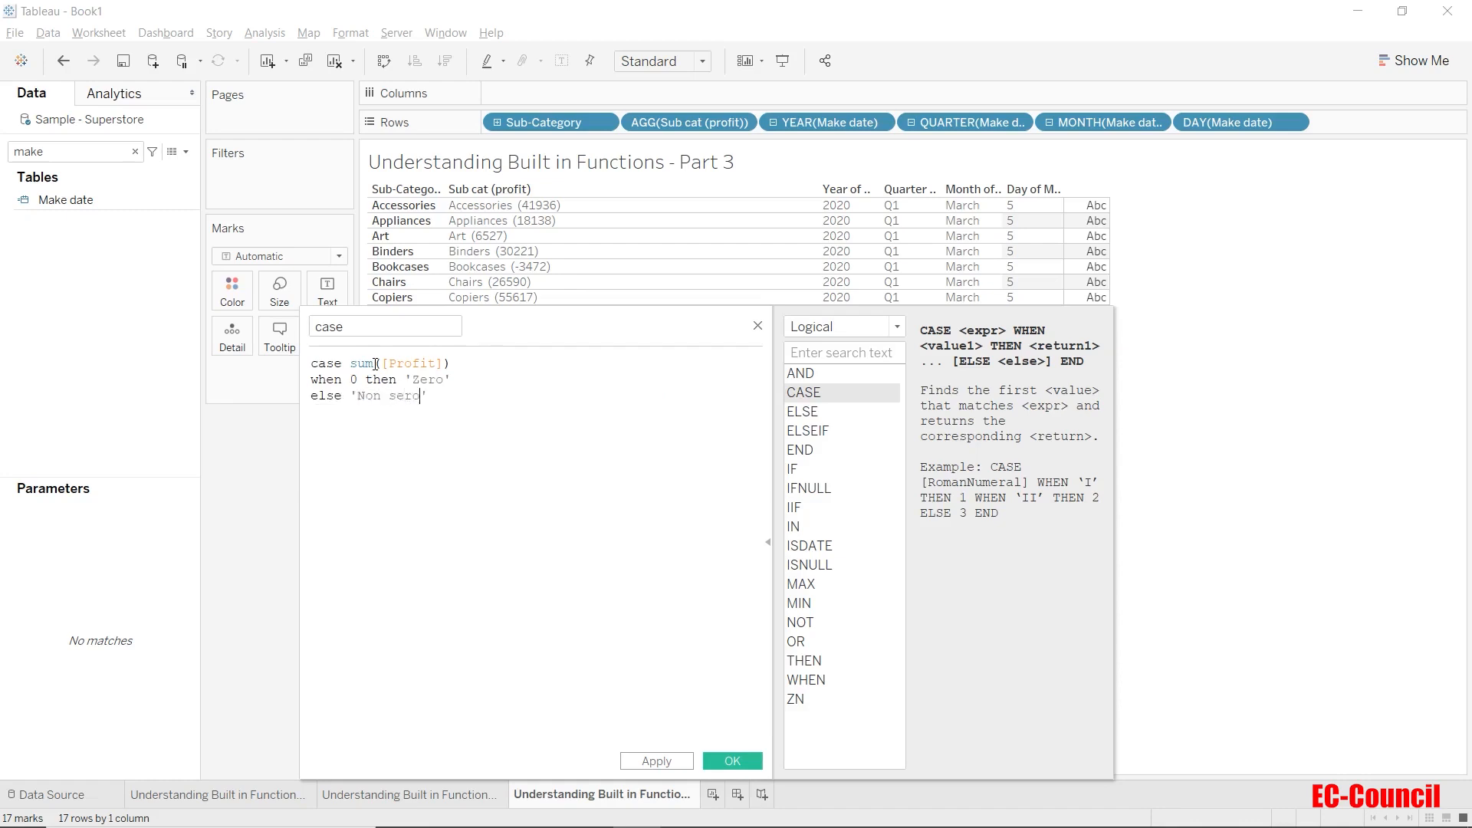
{"action": "type", "text": "end"}
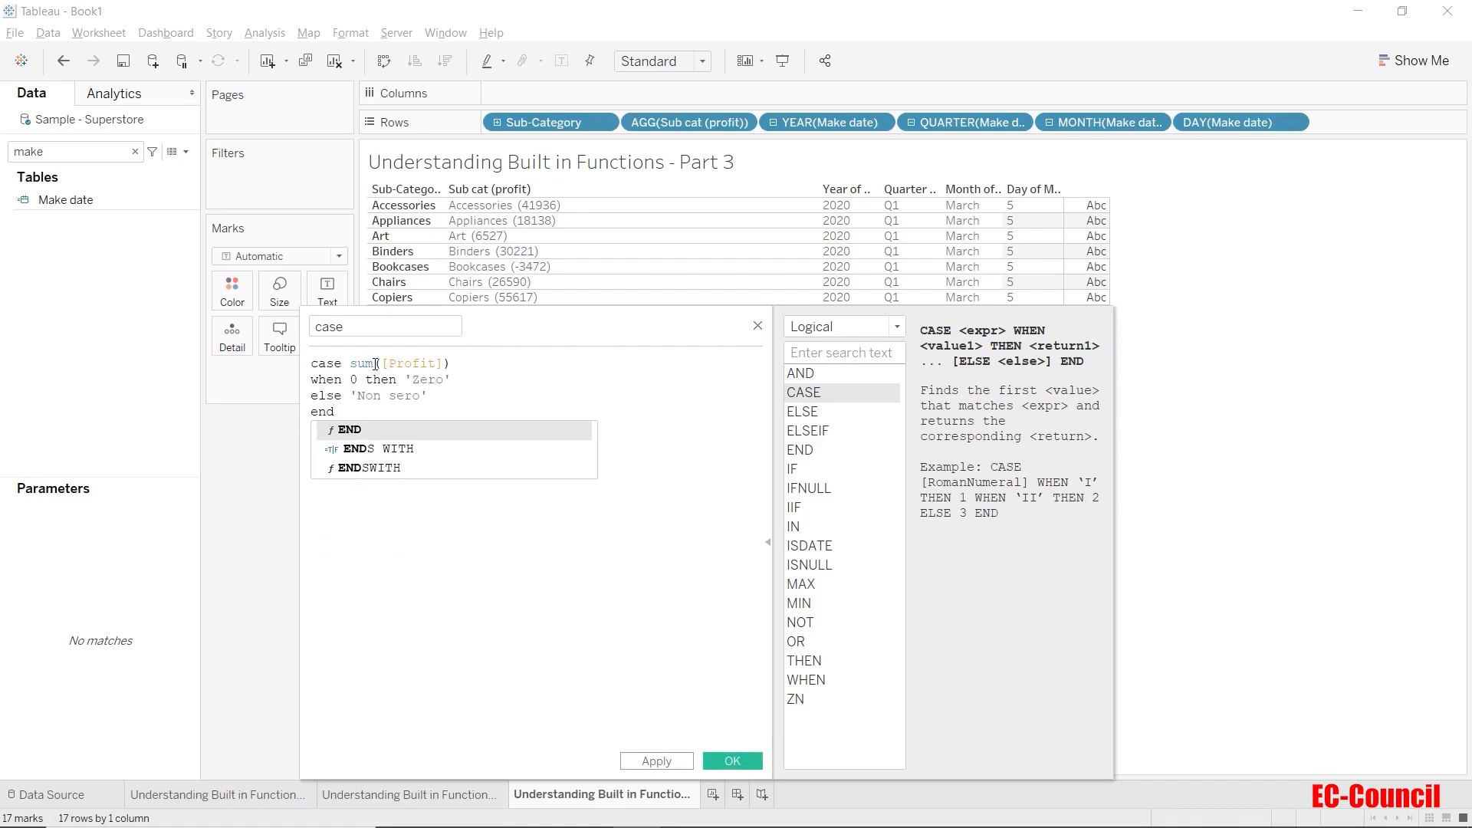
Correct the else text in the case formula to 'Non zero' and save the calculated field.
{"action": "left_click", "coordinate": [397, 394]}
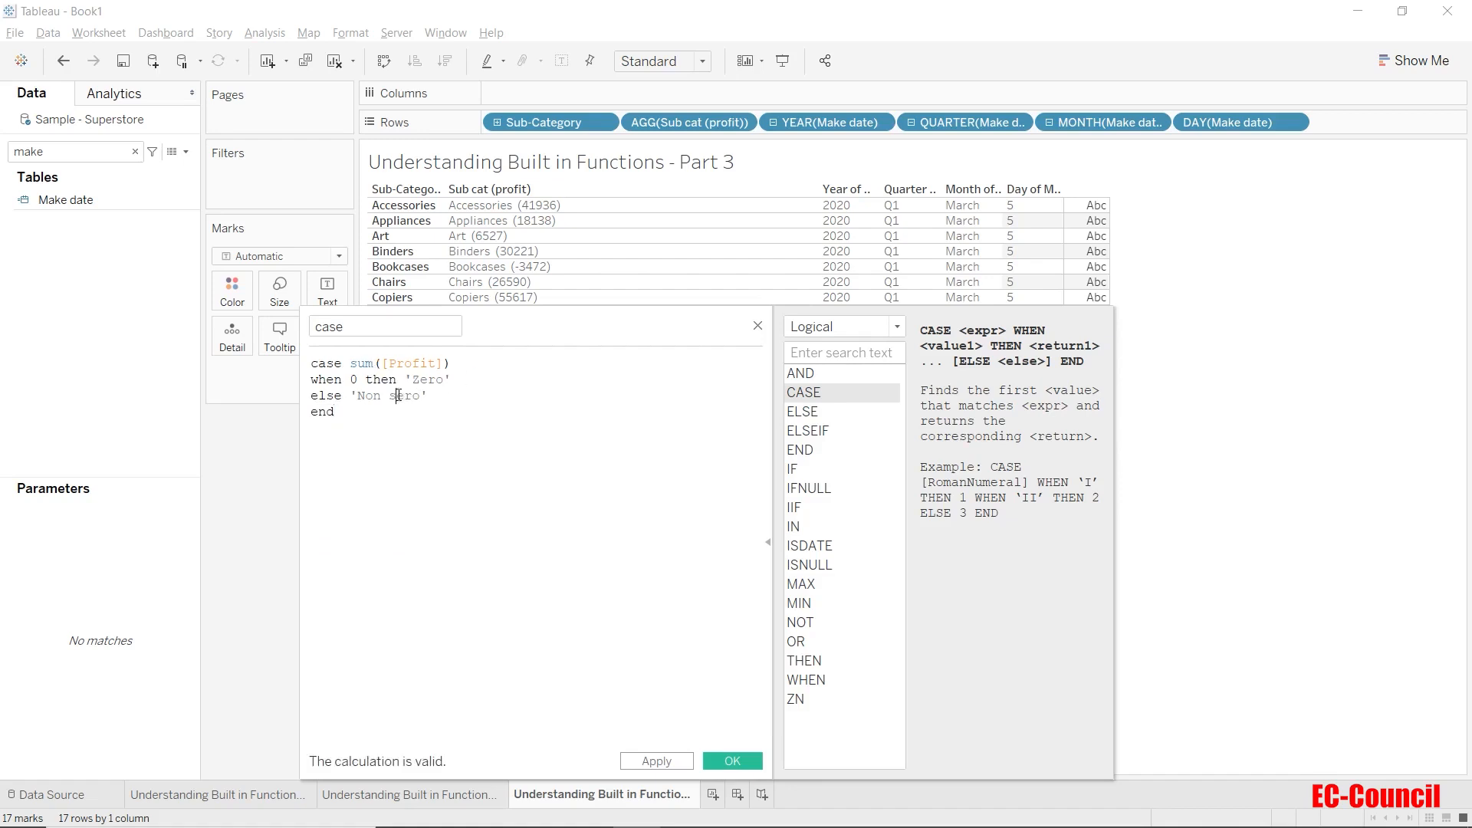
{"action": "key", "text": "BackSpace"}
{"action": "type", "text": "z"}
{"action": "left_click", "coordinate": [732, 762]}
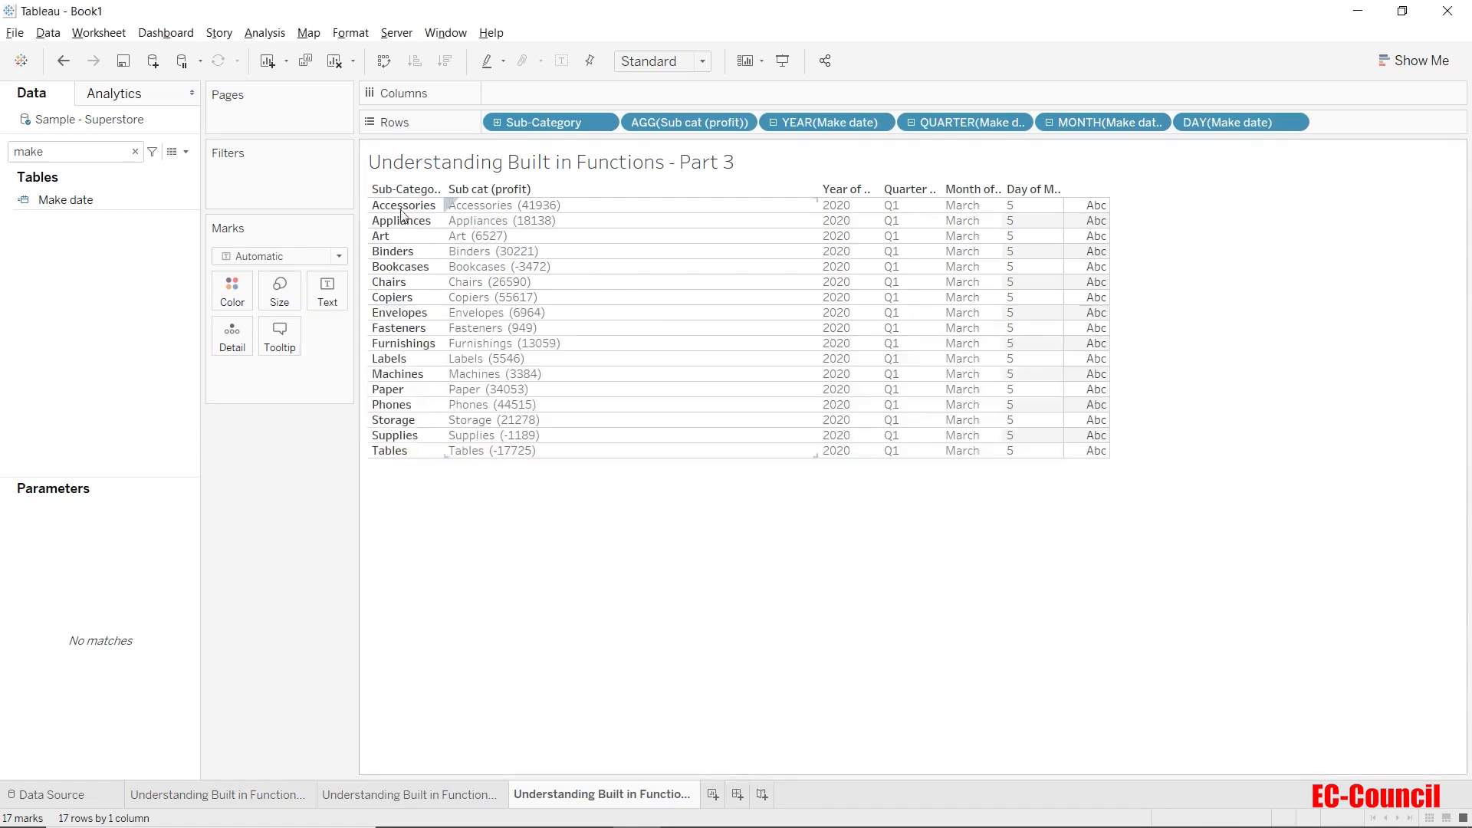
Clear the worksheet and the field search, and place Order ID on Rows.
{"action": "left_click", "coordinate": [334, 60]}
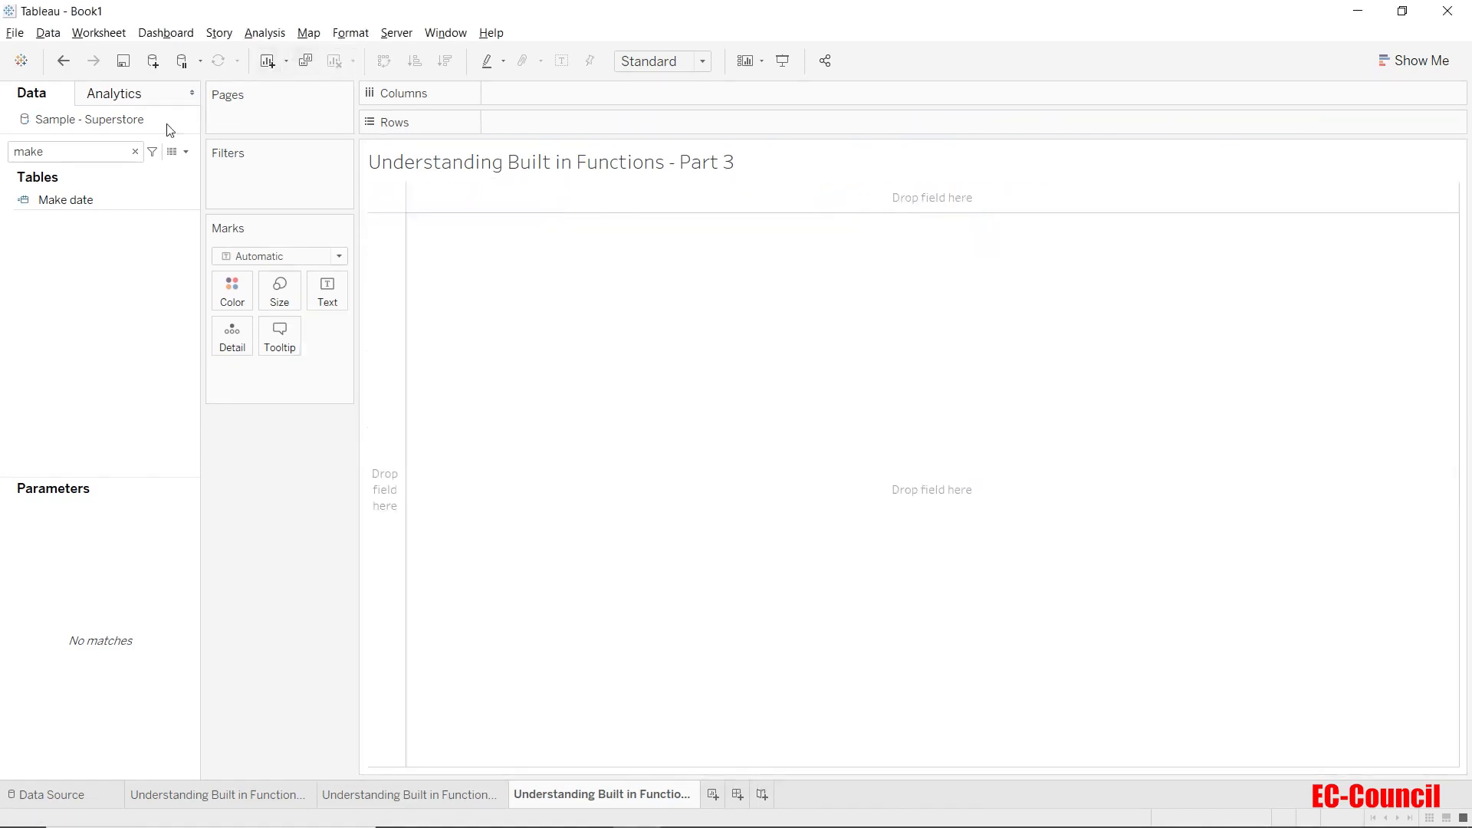
{"action": "left_click", "coordinate": [135, 151]}
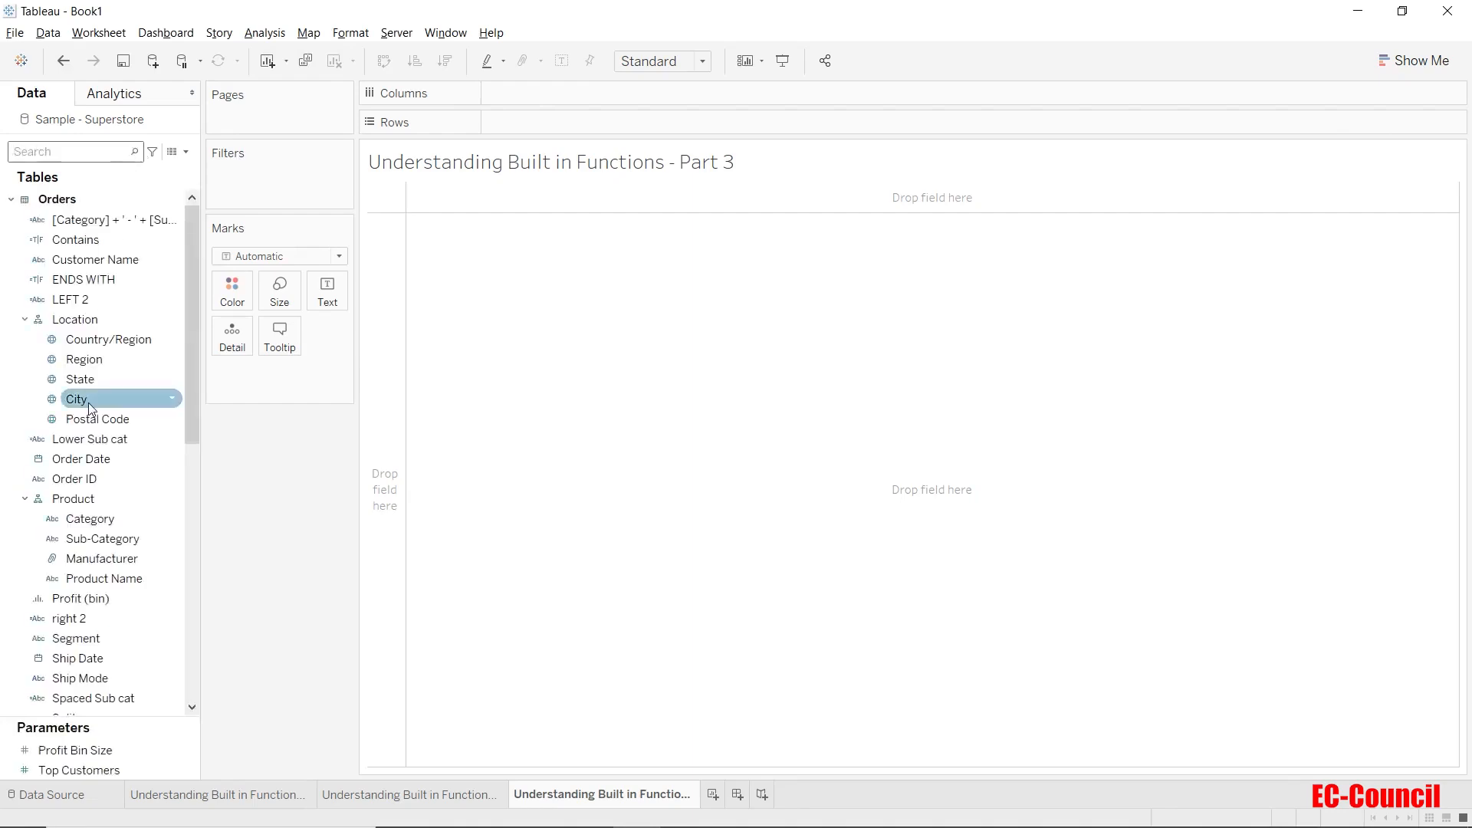
{"action": "left_click_drag", "start_coordinate": [74, 479], "coordinate": [563, 119]}
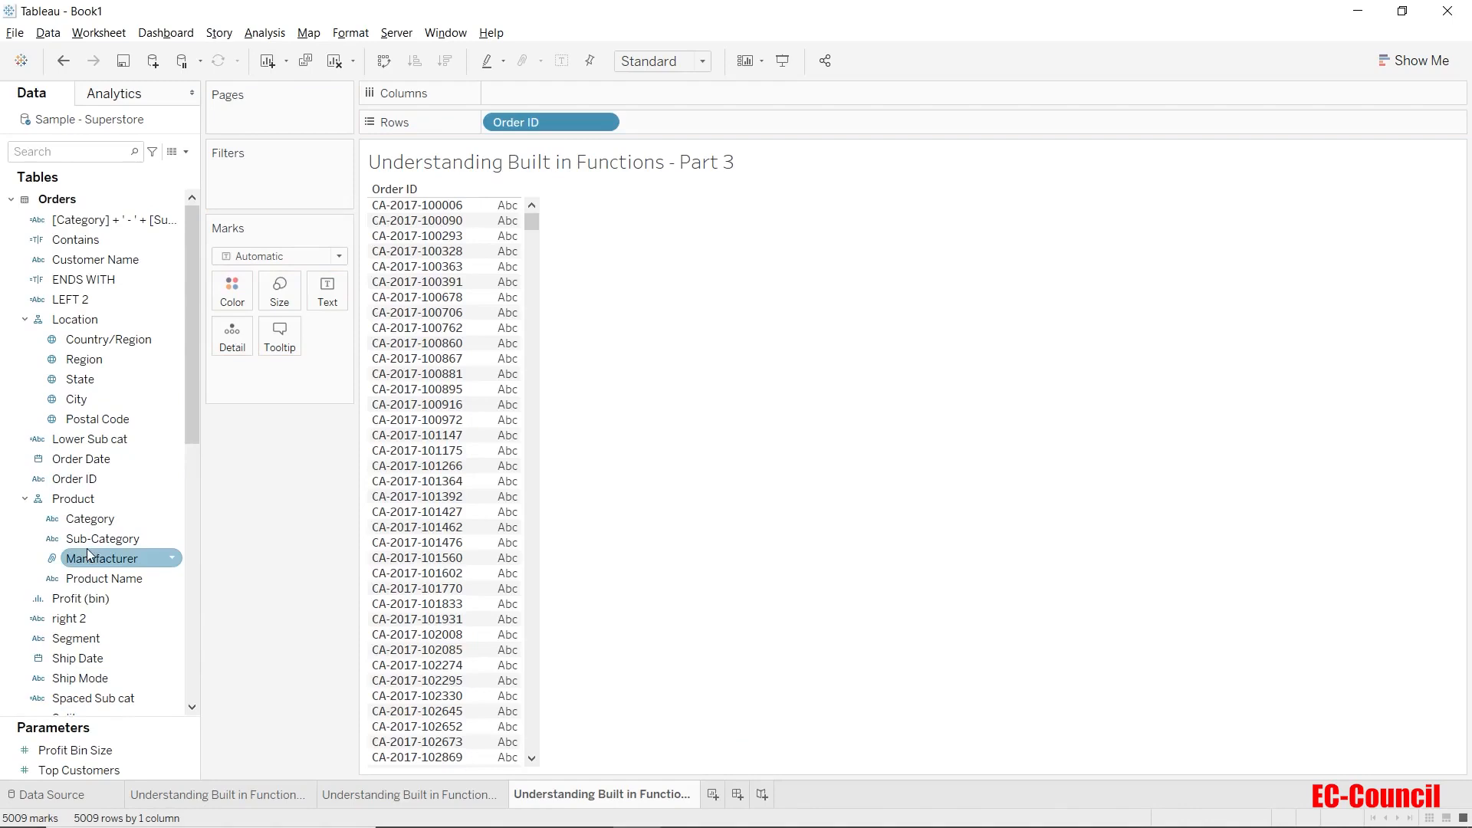
Find the case field and add it as a filter that keeps only Zero.
{"action": "scroll", "coordinate": [86, 549], "scroll_direction": "down", "scroll_amount": 10}
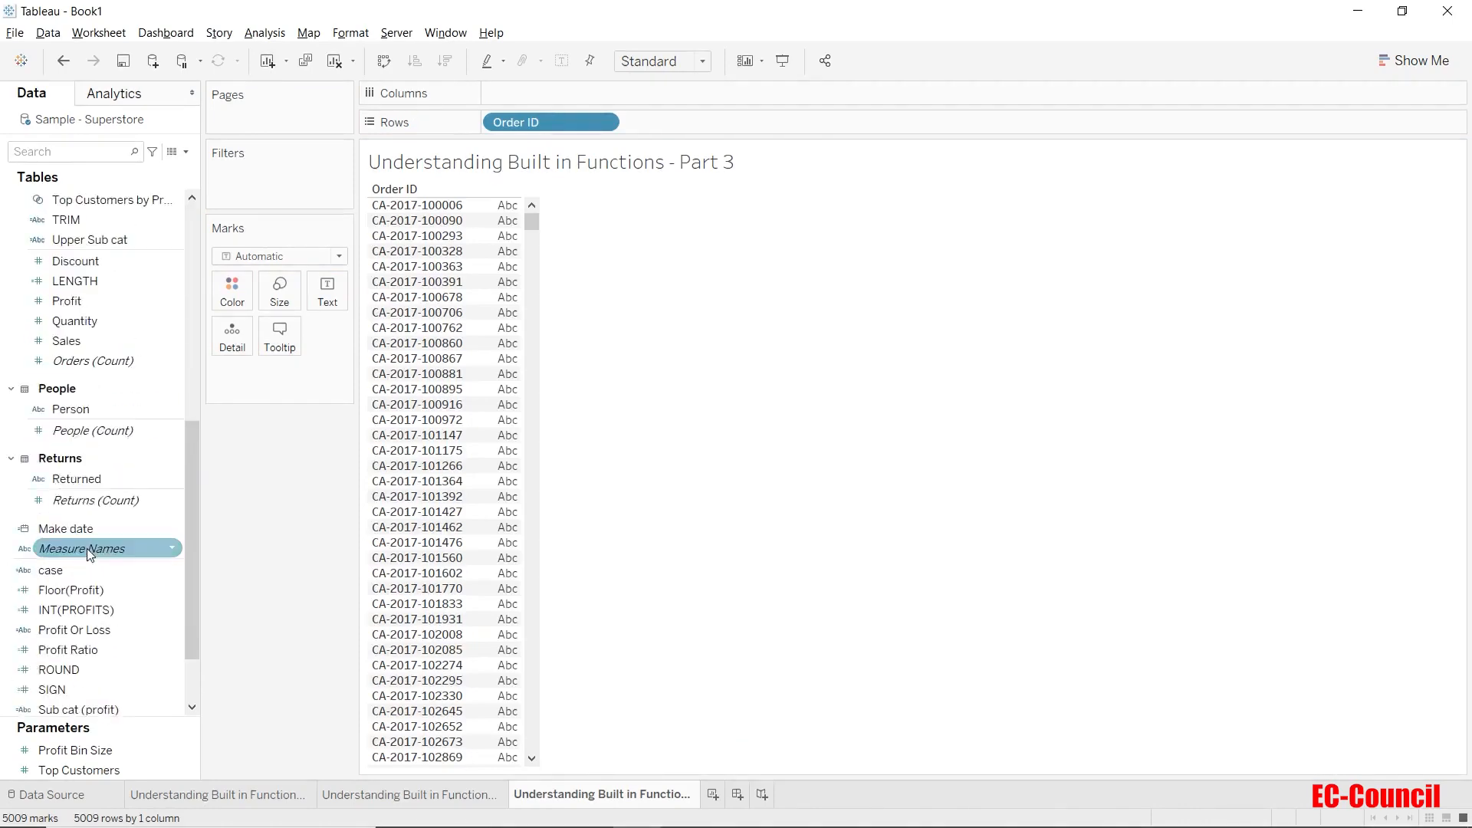
{"action": "scroll", "coordinate": [86, 549], "scroll_direction": "down", "scroll_amount": 2}
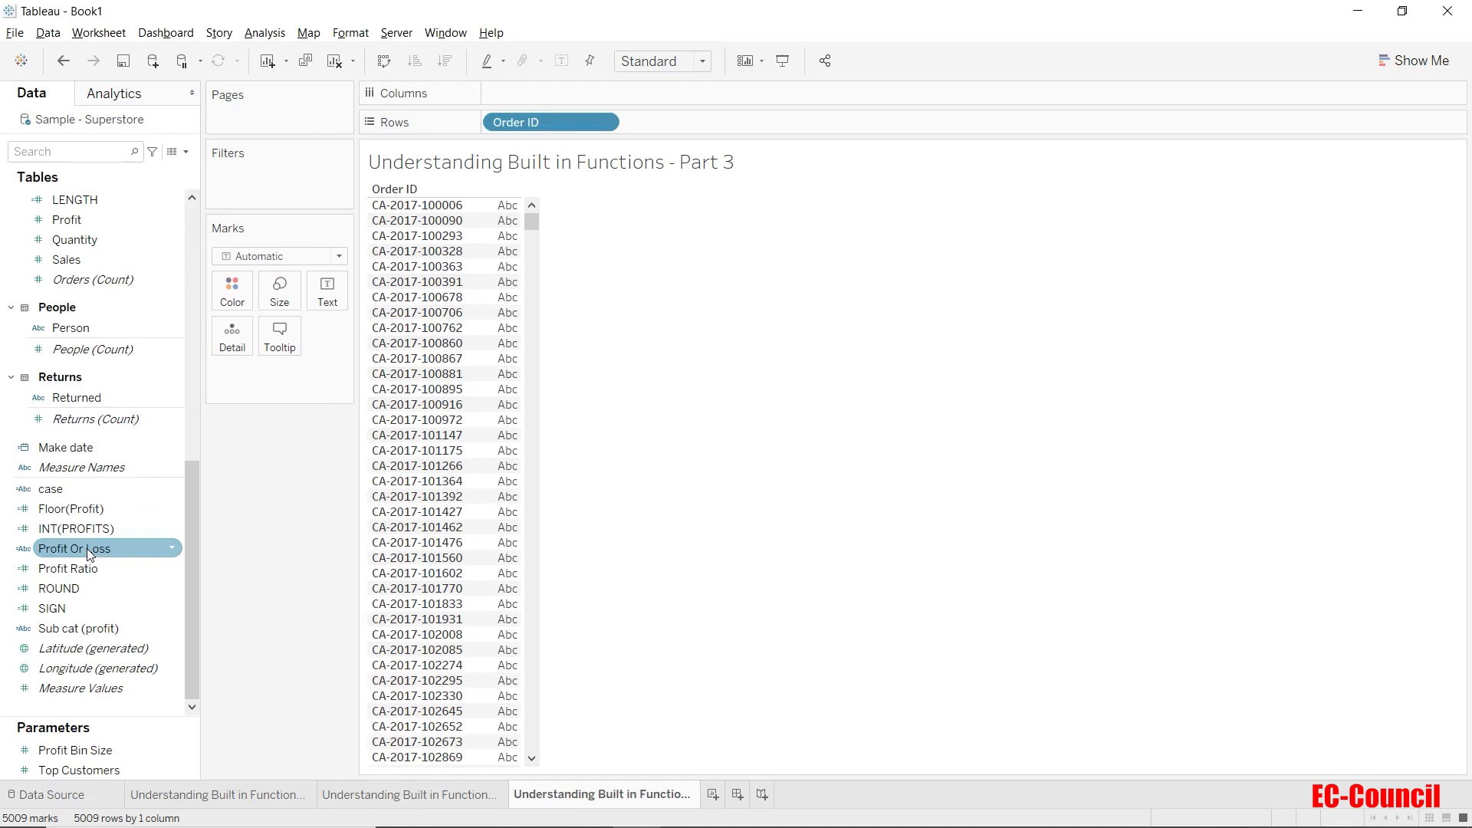
{"action": "type", "text": "case"}
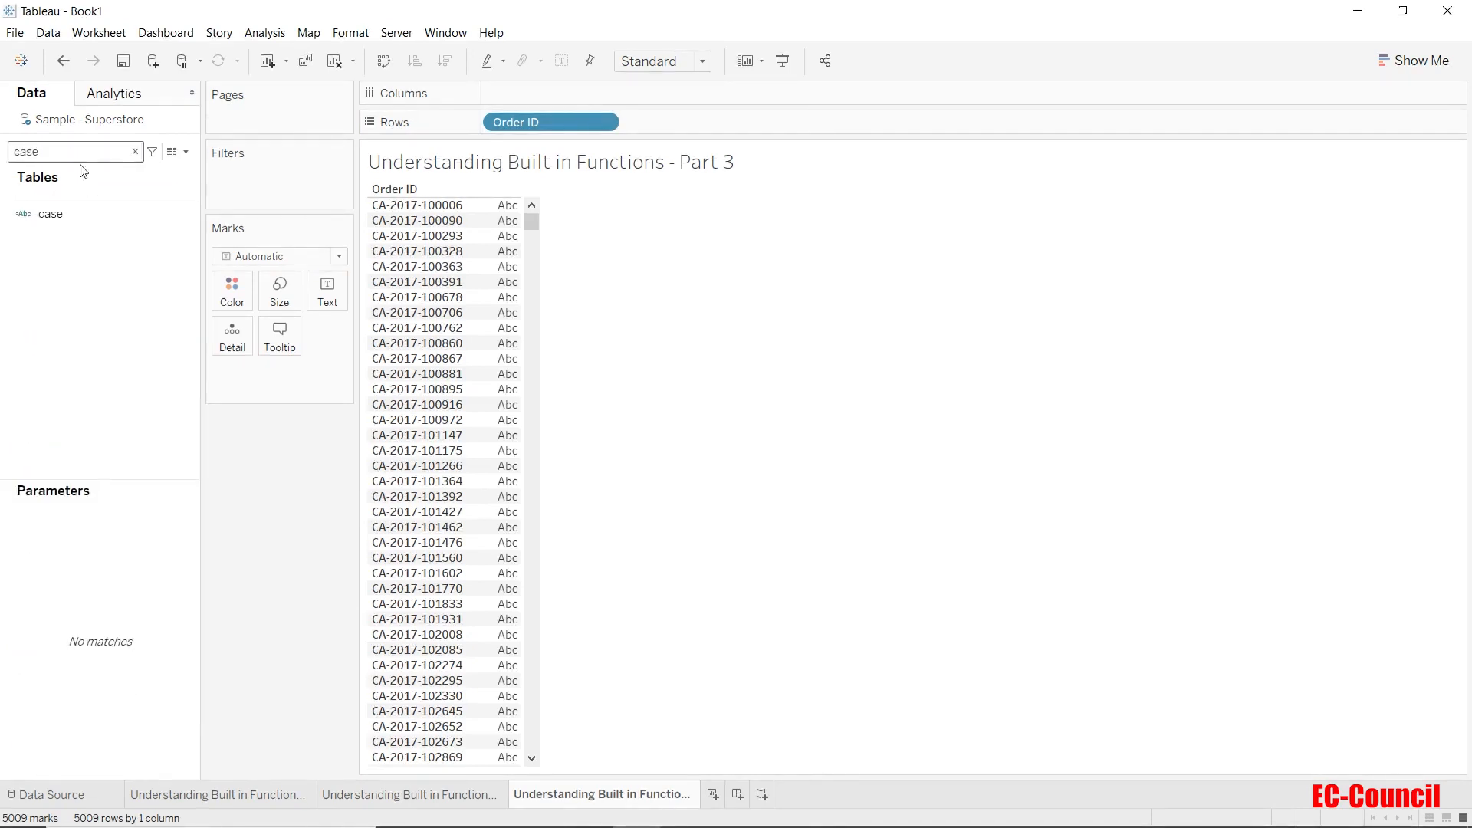
{"action": "left_click", "coordinate": [78, 213]}
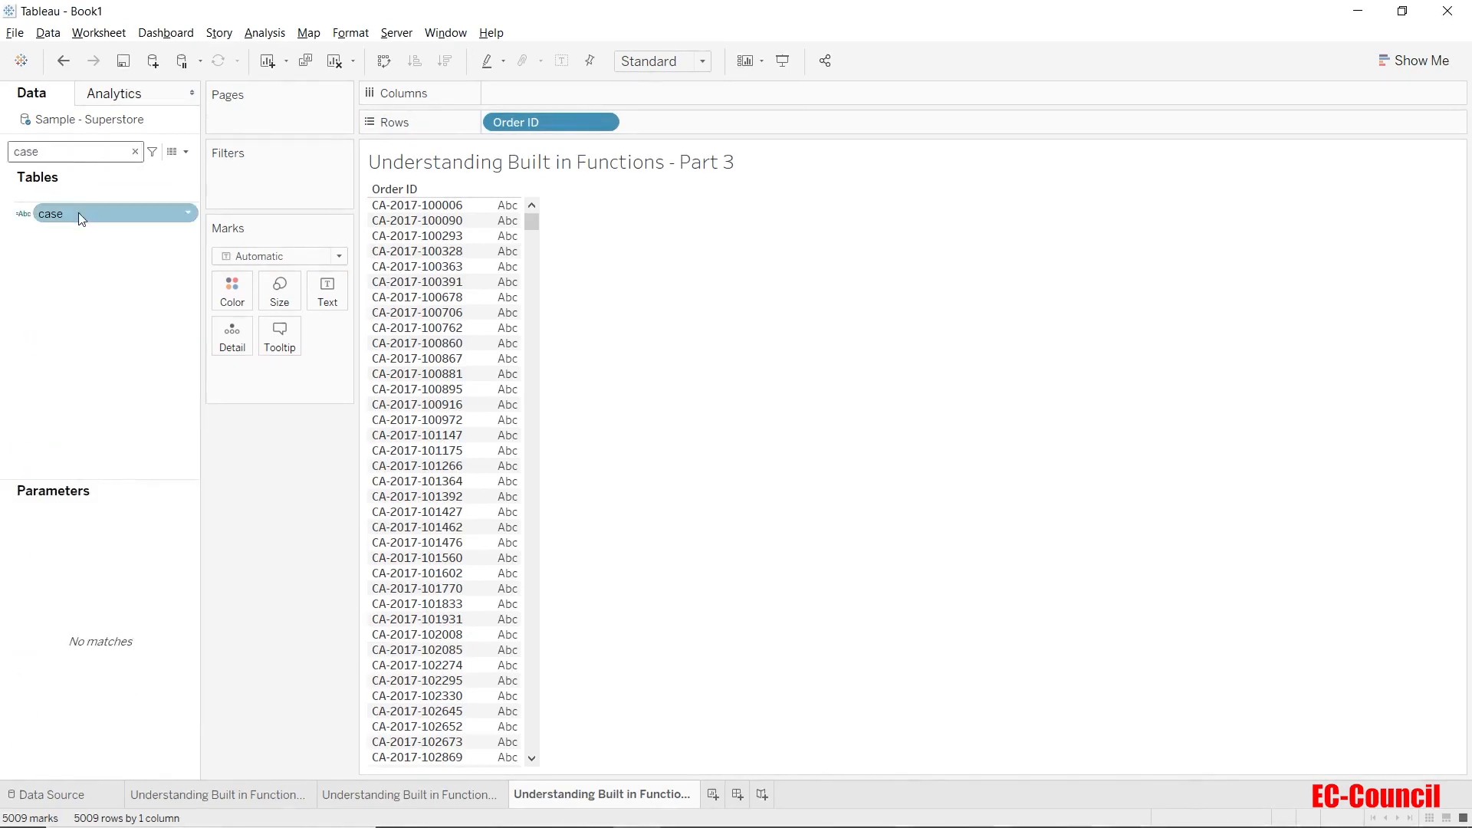
{"action": "left_click_drag", "start_coordinate": [79, 213], "coordinate": [256, 184]}
{"action": "left_click", "coordinate": [583, 301]}
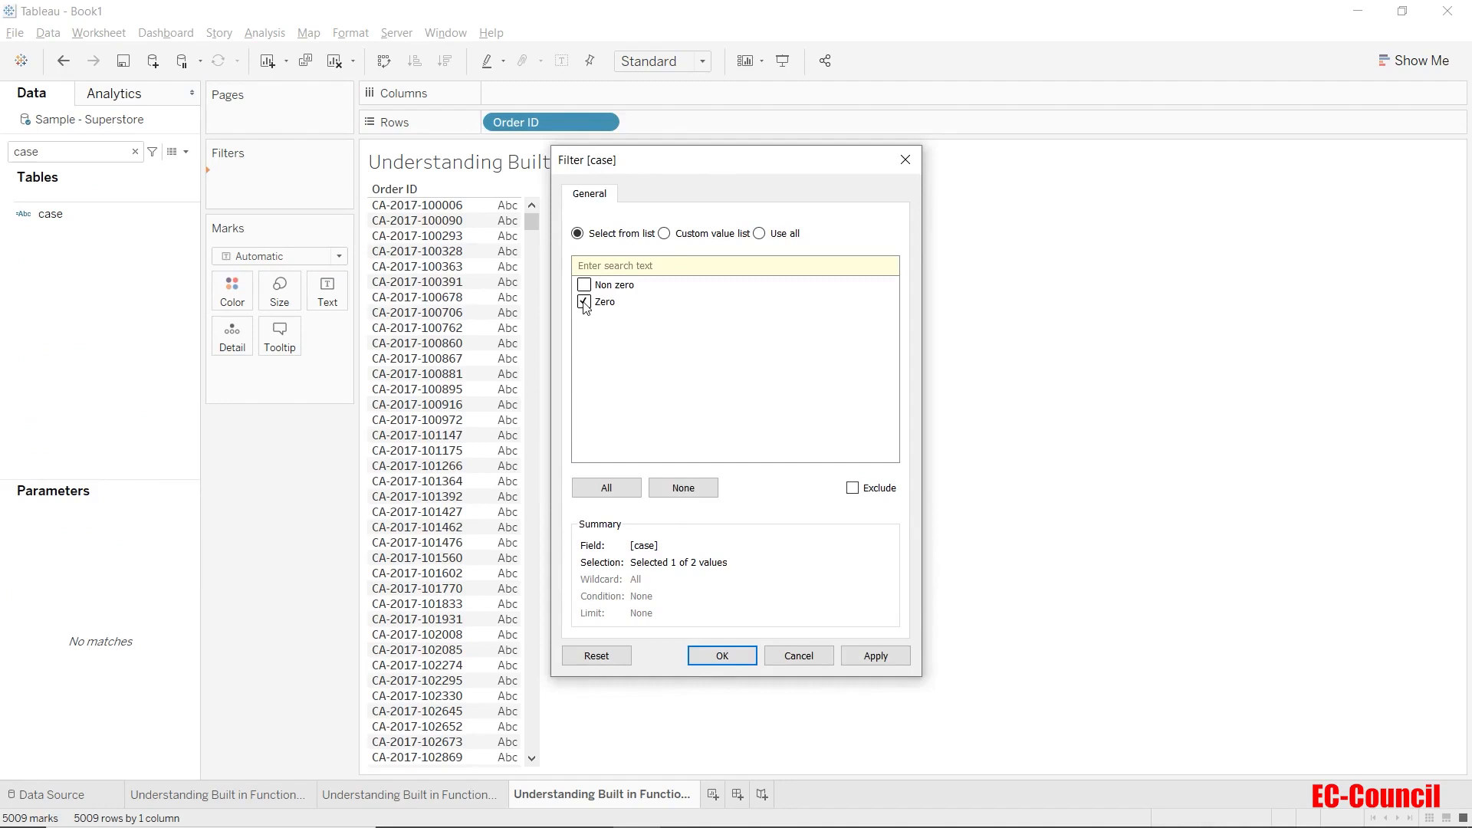
{"action": "left_click", "coordinate": [723, 657]}
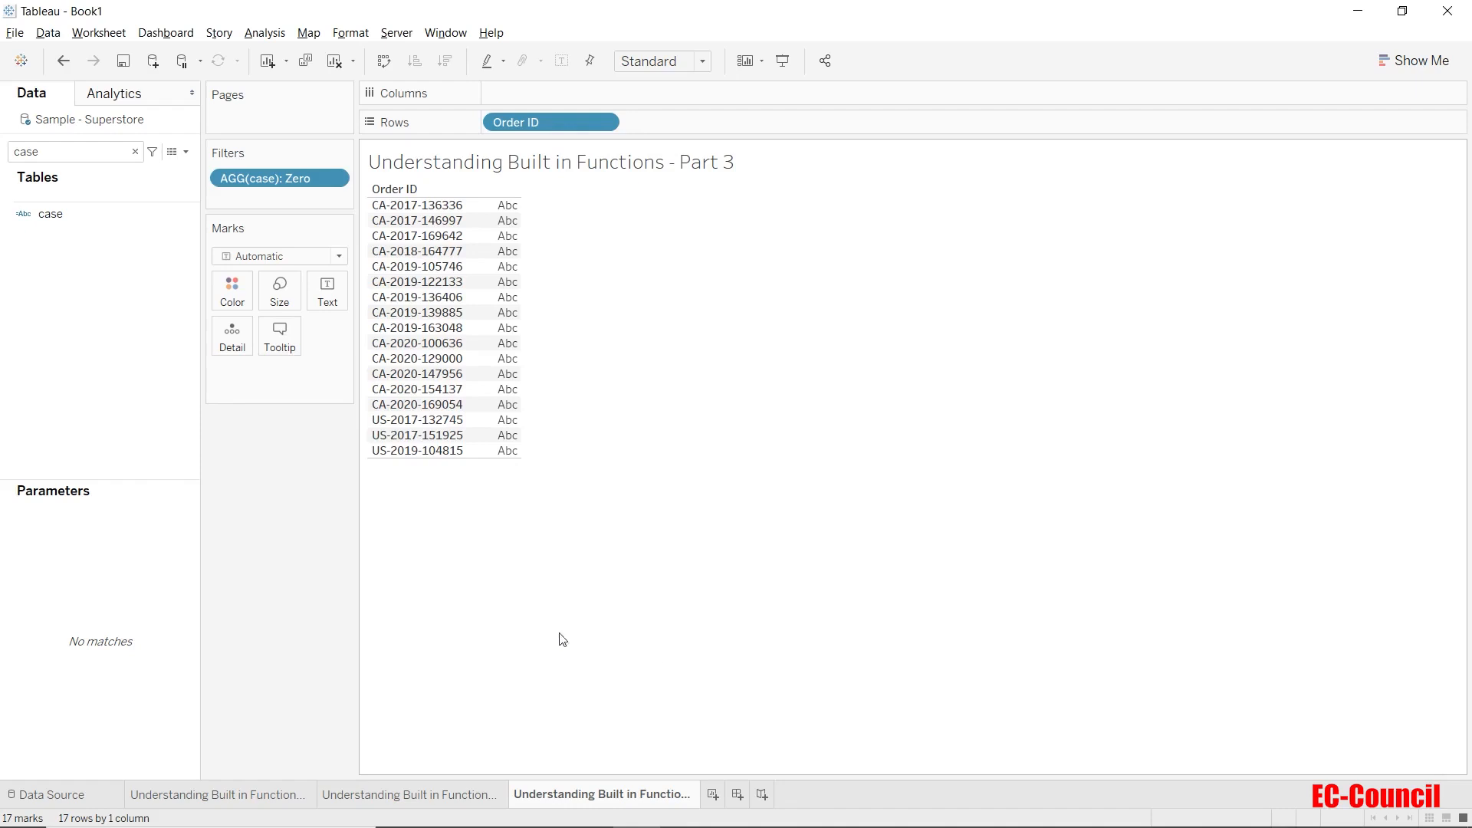
Create a new calculated field and show the IFNULL and ISDATE descriptions among the Logical functions.
{"action": "left_click", "coordinate": [185, 151]}
{"action": "left_click", "coordinate": [175, 170]}
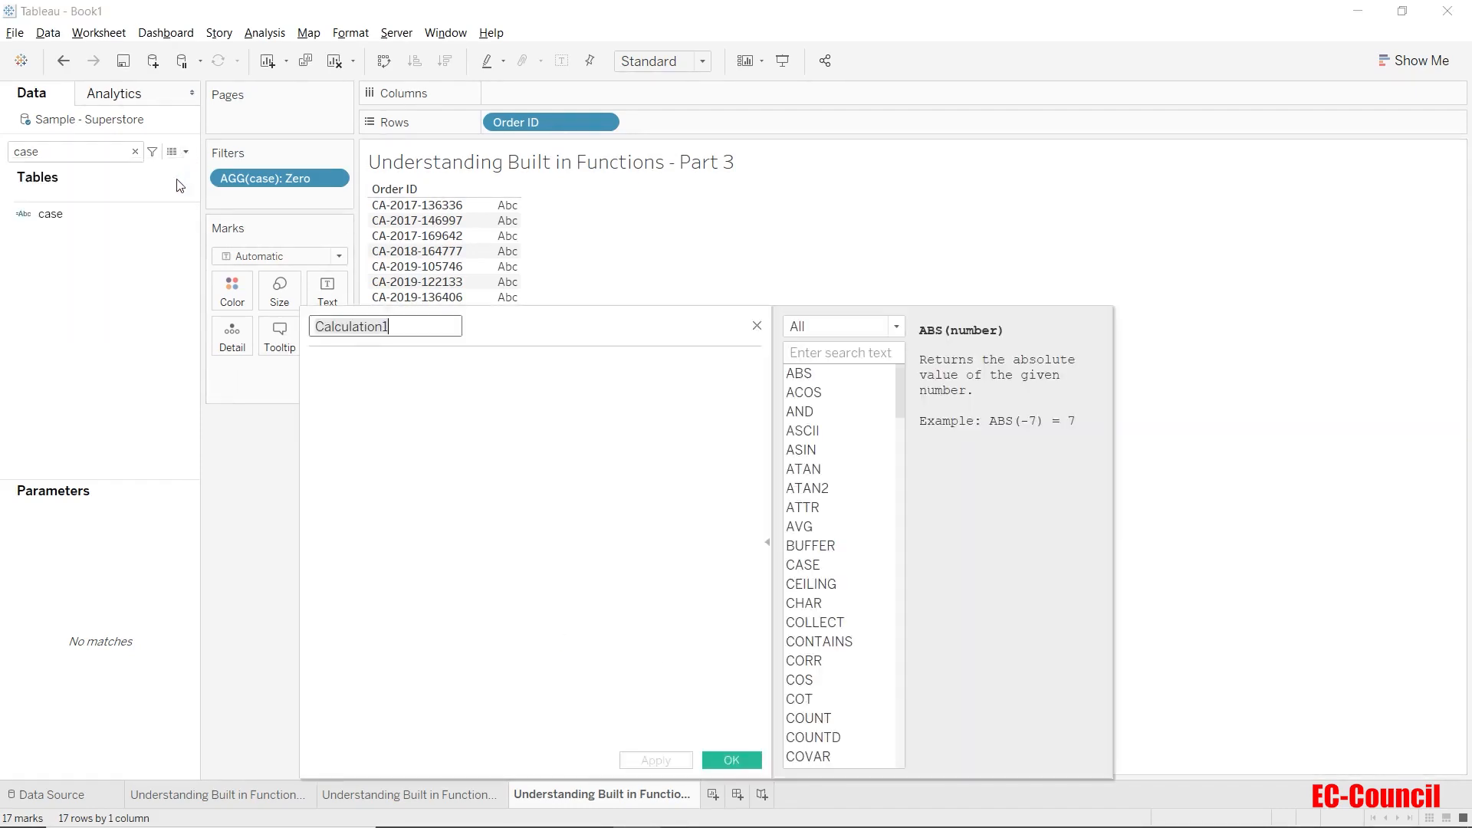
{"action": "left_click", "coordinate": [882, 328]}
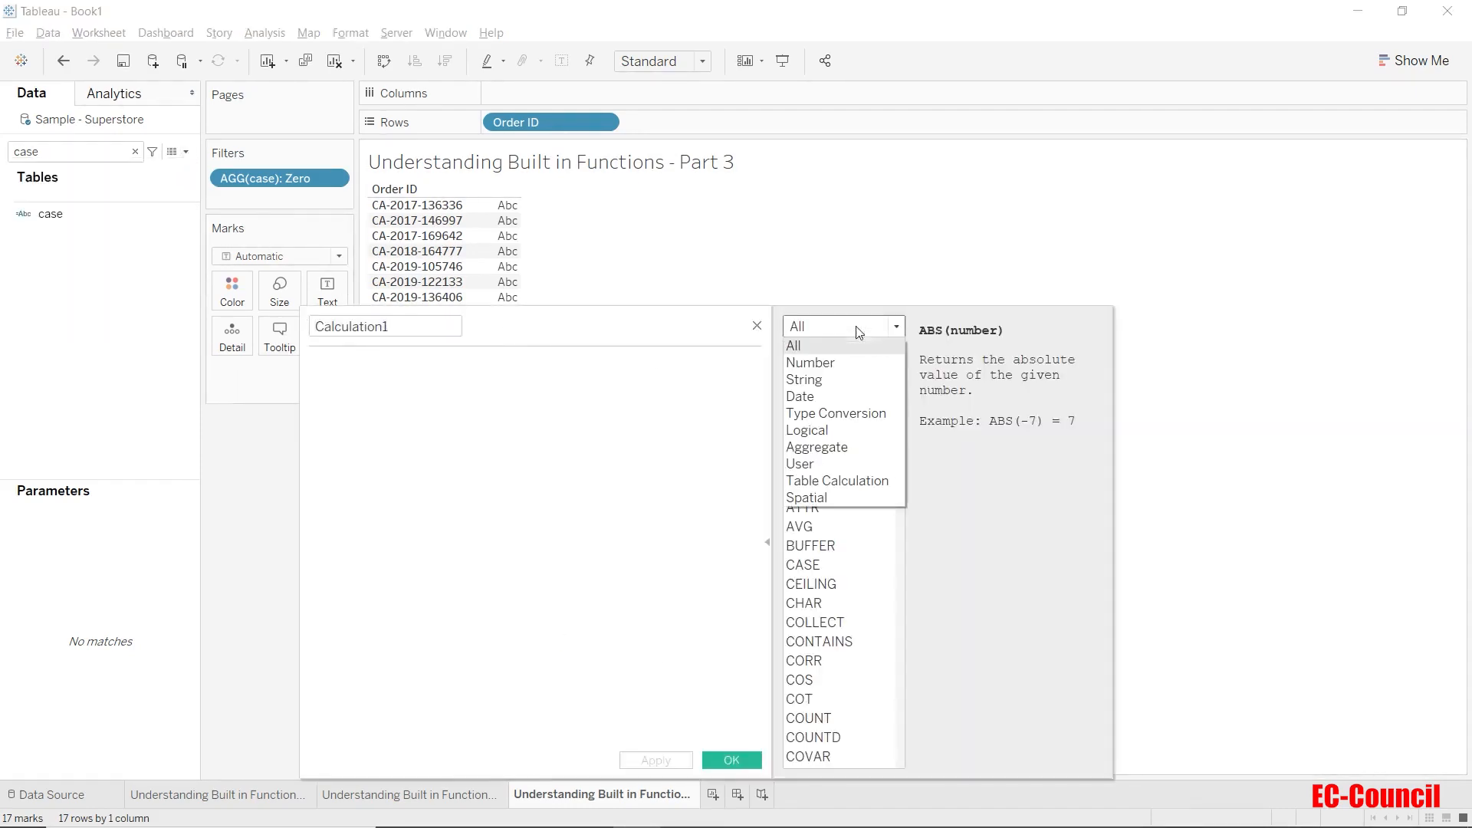
{"action": "left_click", "coordinate": [859, 397]}
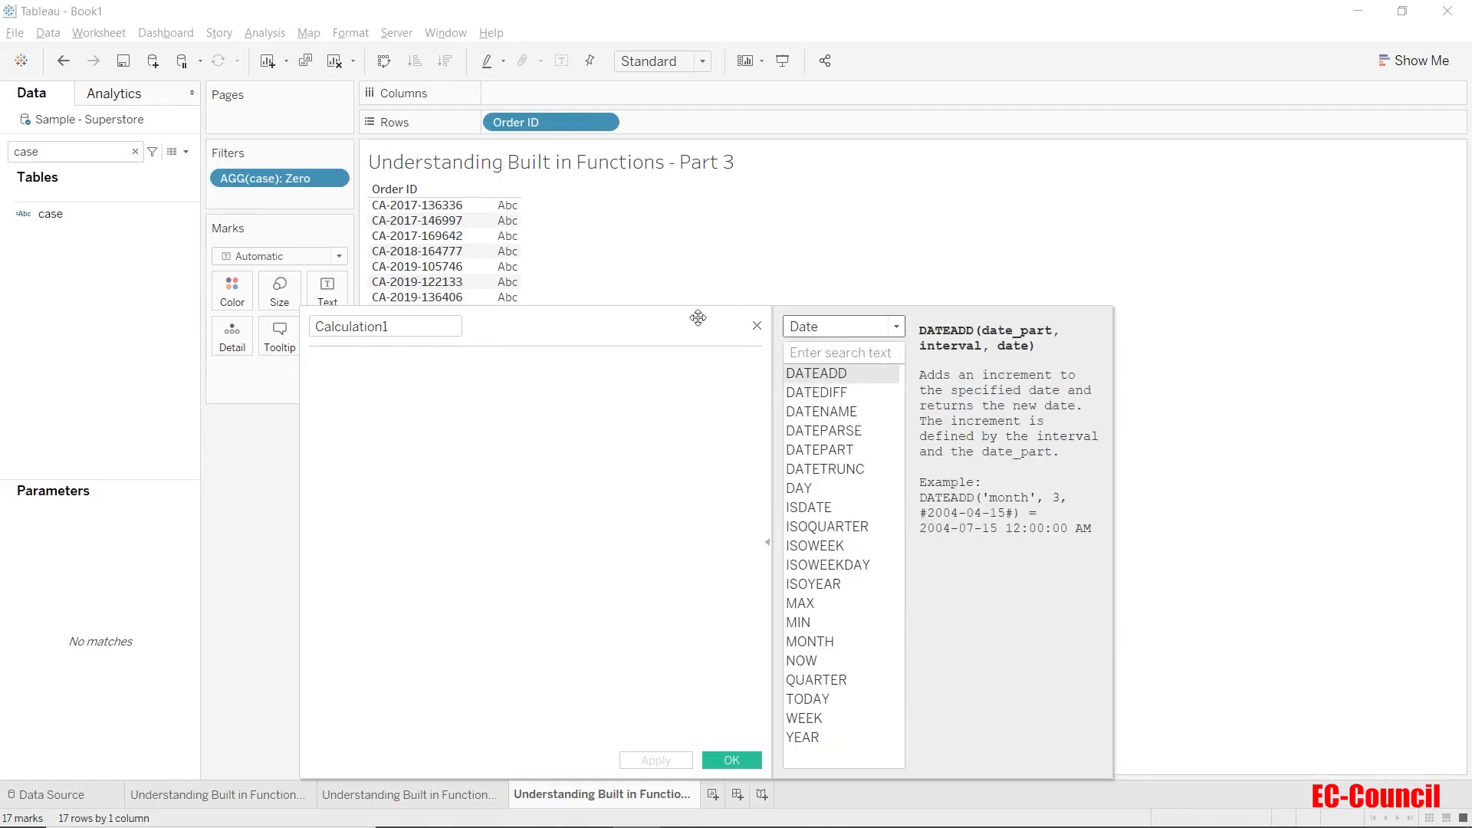
{"action": "left_click", "coordinate": [814, 330]}
{"action": "left_click", "coordinate": [812, 431]}
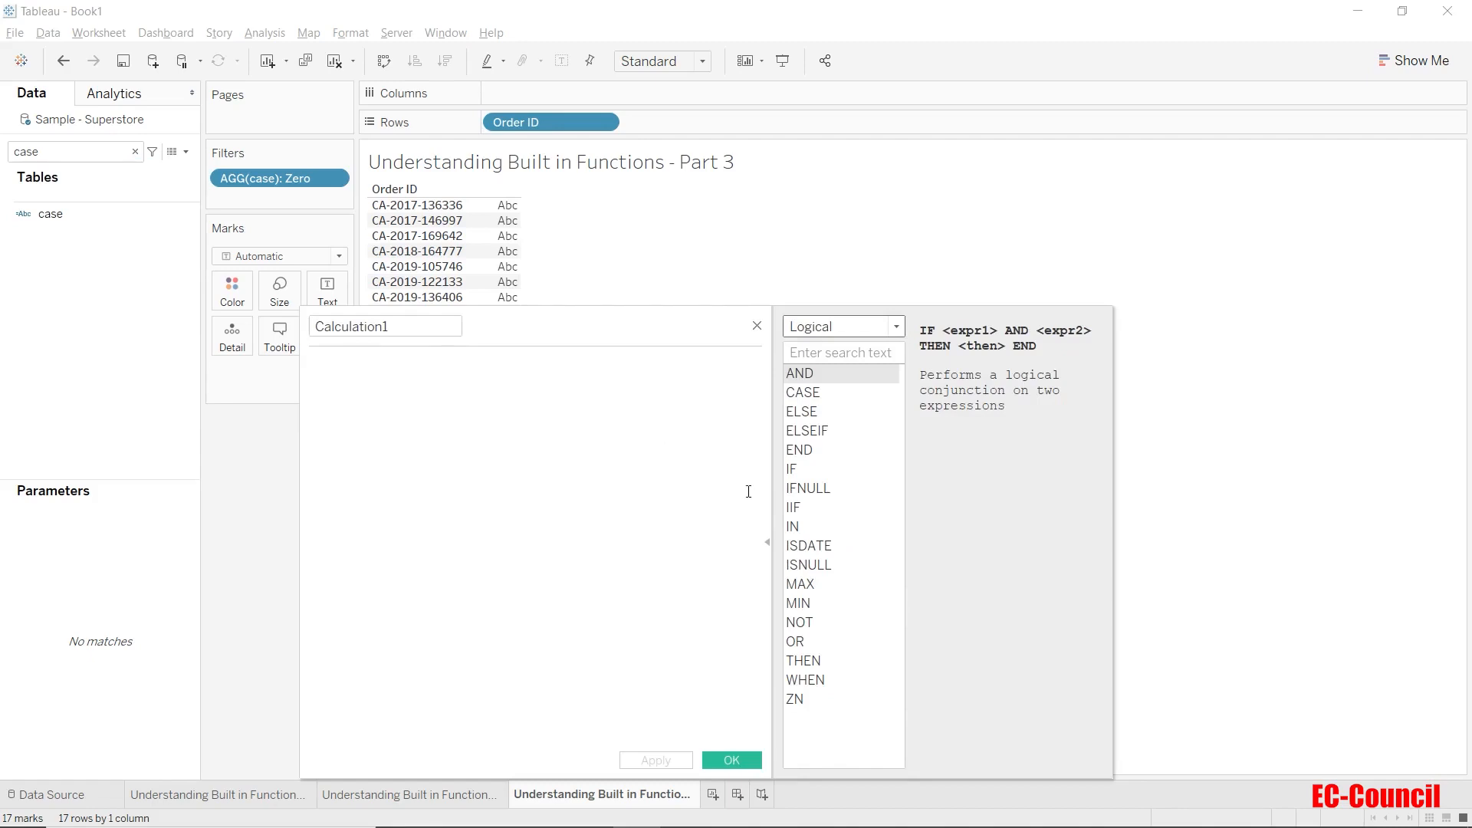
{"action": "left_click", "coordinate": [793, 487]}
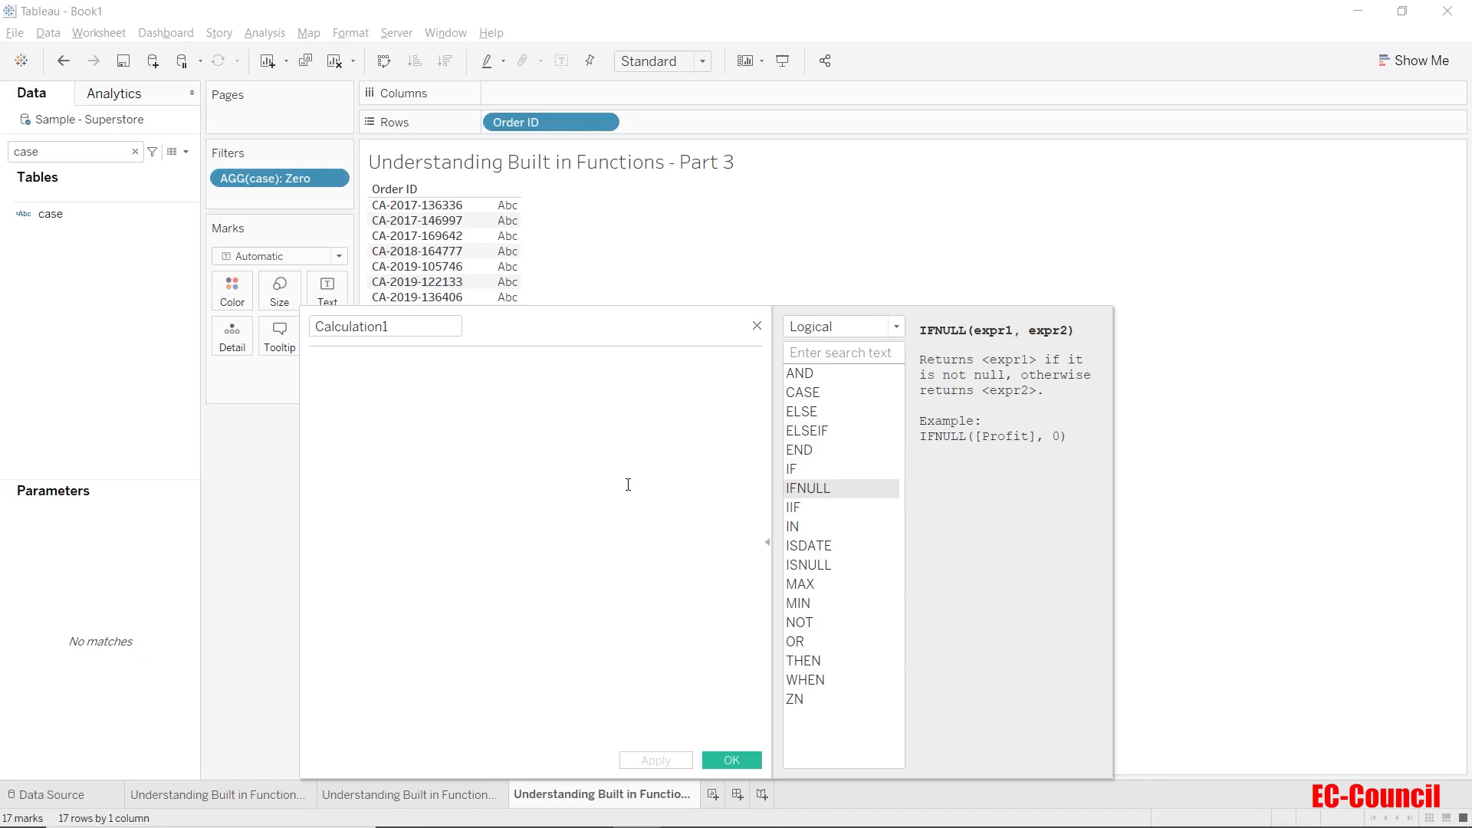
{"action": "left_click", "coordinate": [787, 547]}
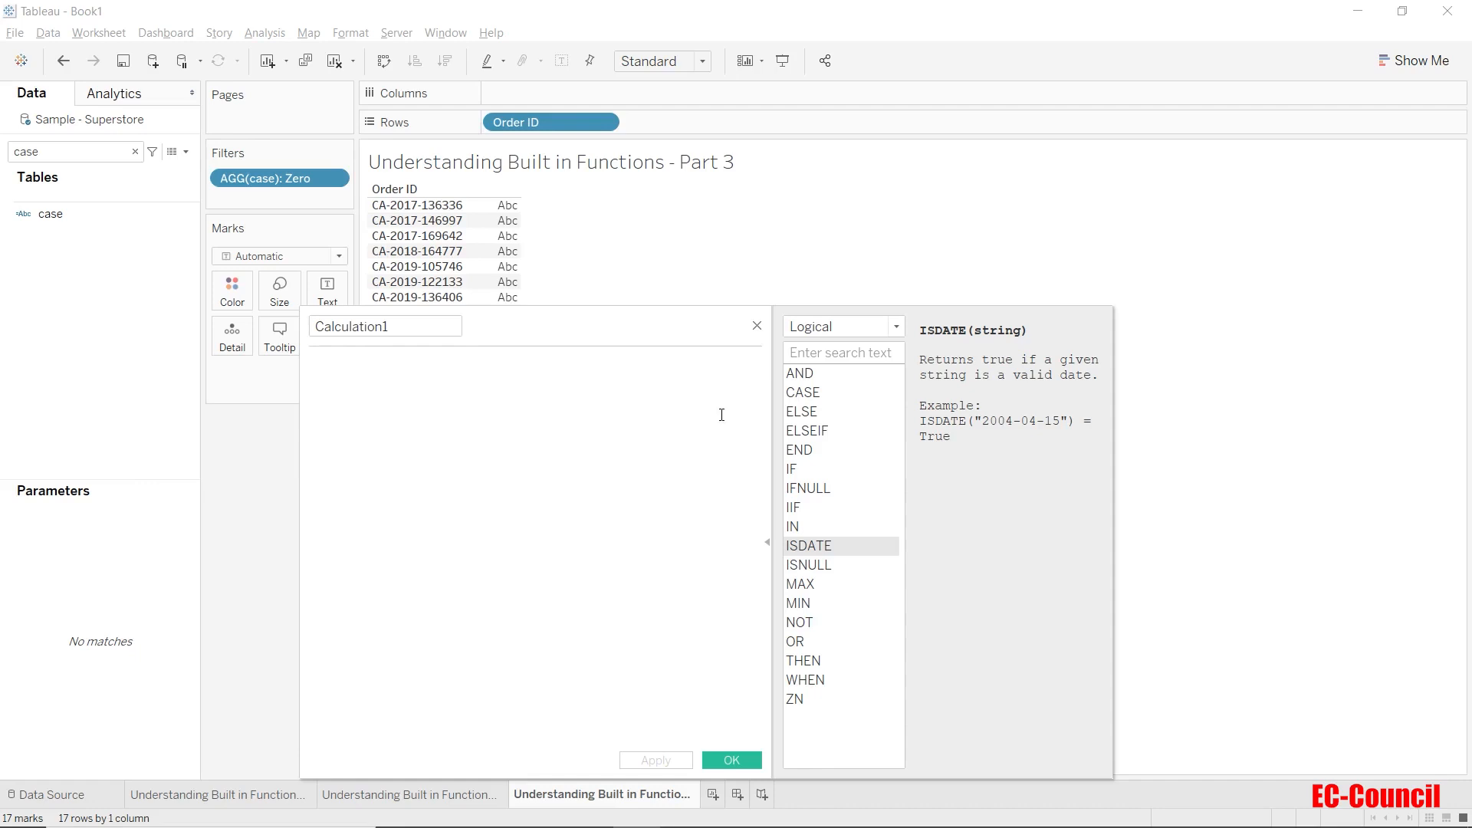
Limit the function list to Aggregate and show the COUNTD, COUNT and VARP descriptions.
{"action": "left_click", "coordinate": [843, 326]}
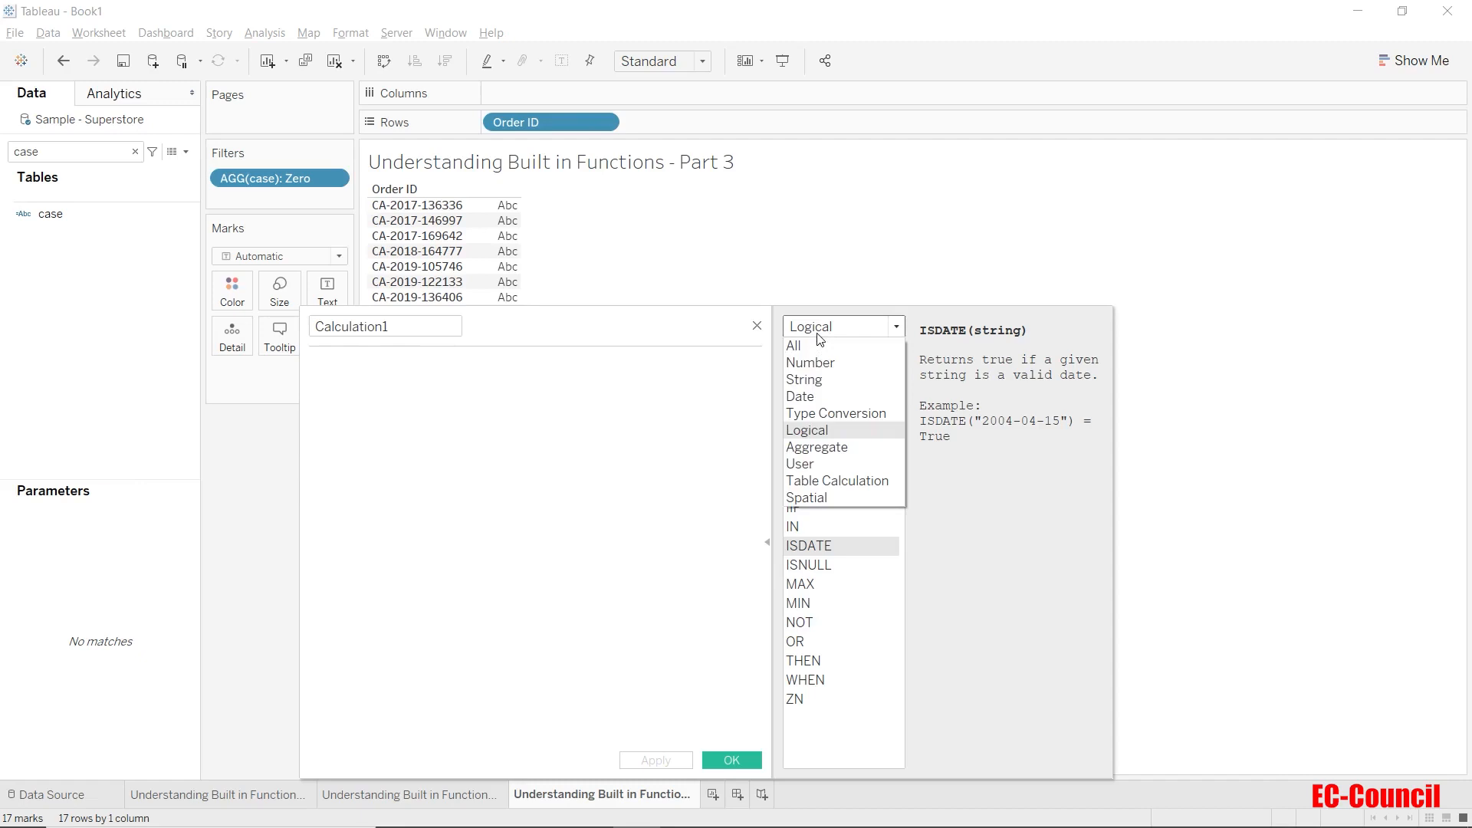
{"action": "left_click", "coordinate": [828, 449]}
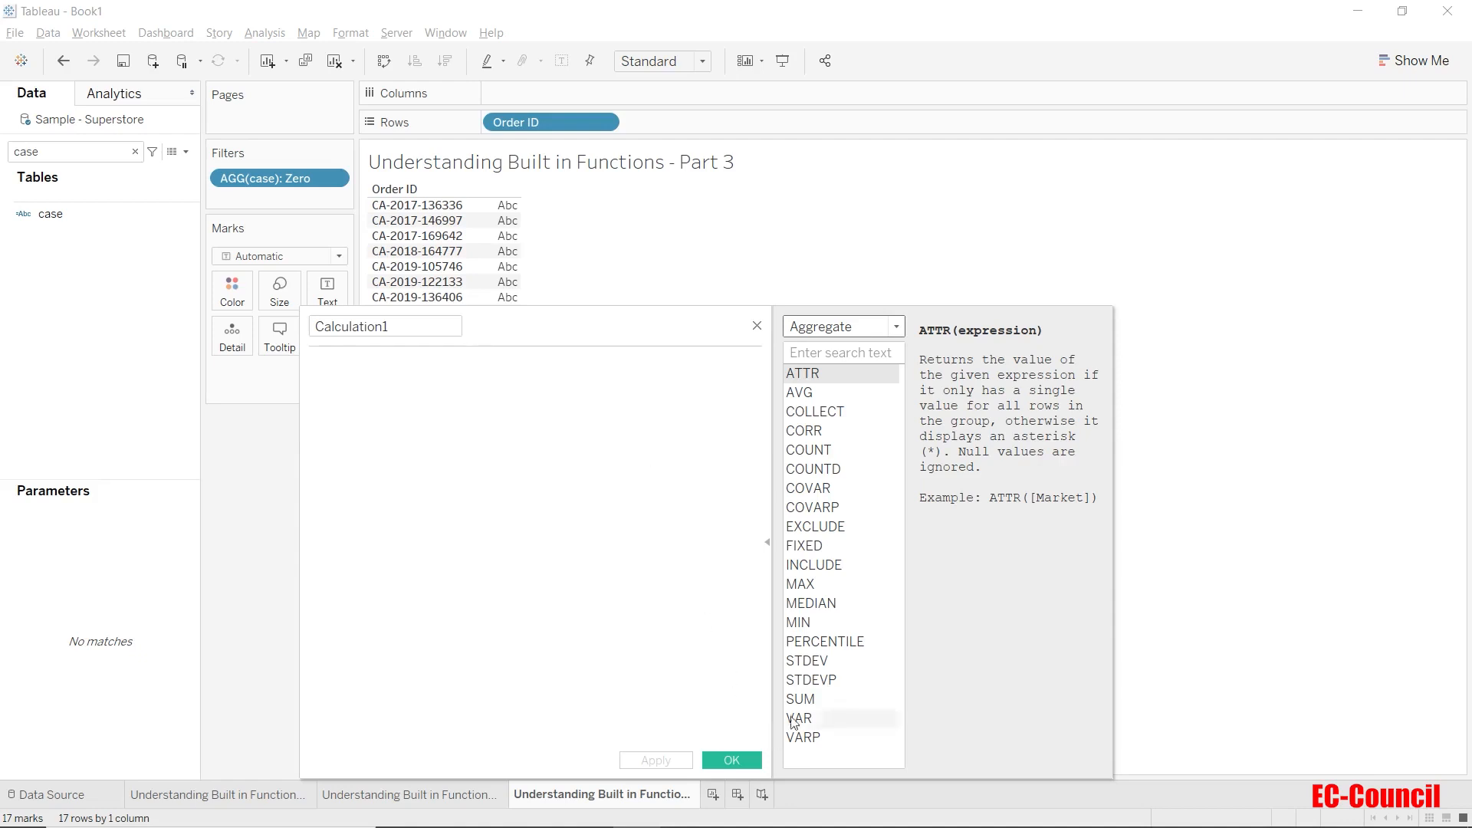
{"action": "left_click", "coordinate": [828, 472]}
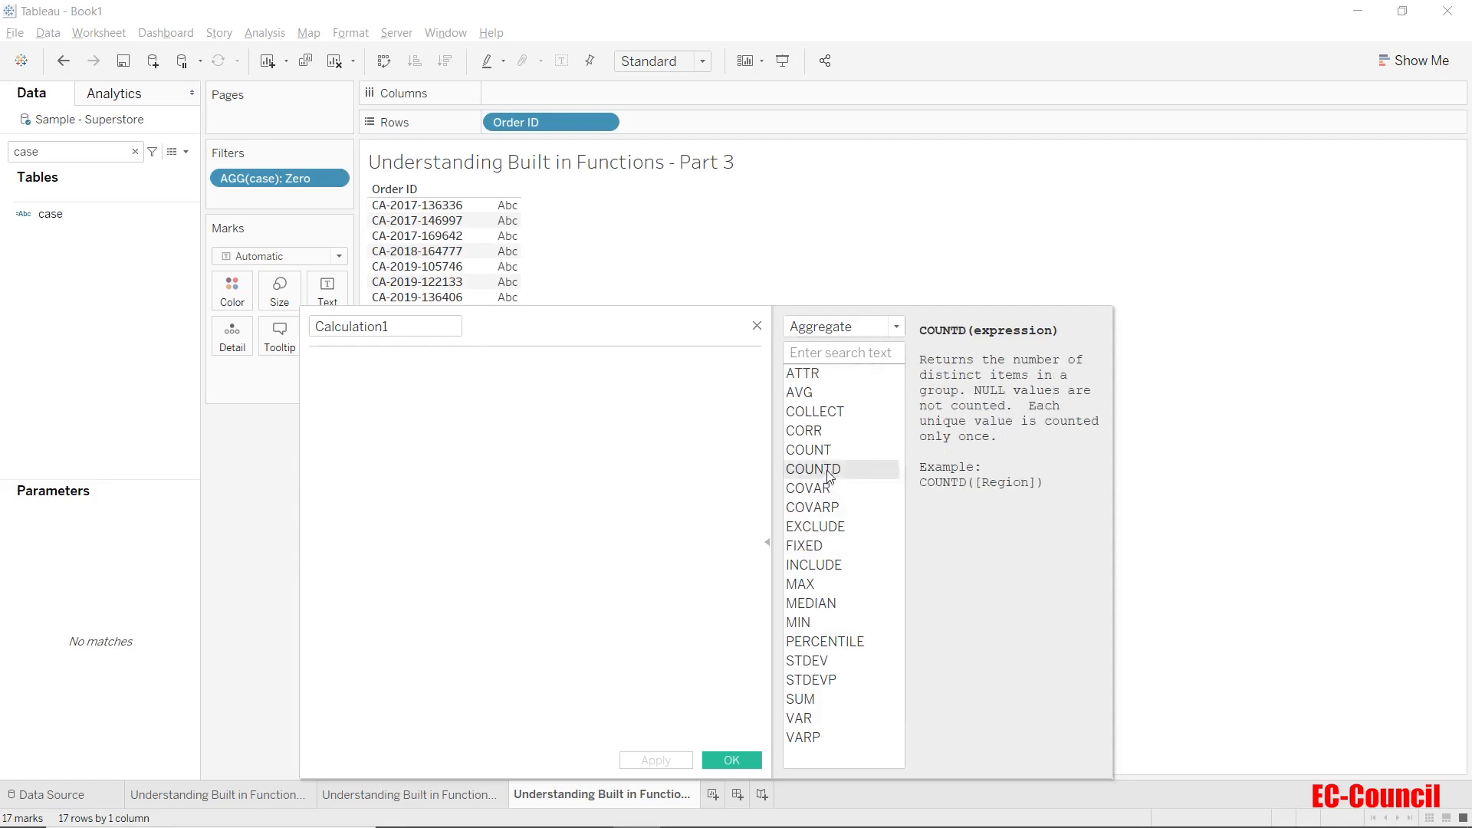
{"action": "left_click", "coordinate": [826, 449]}
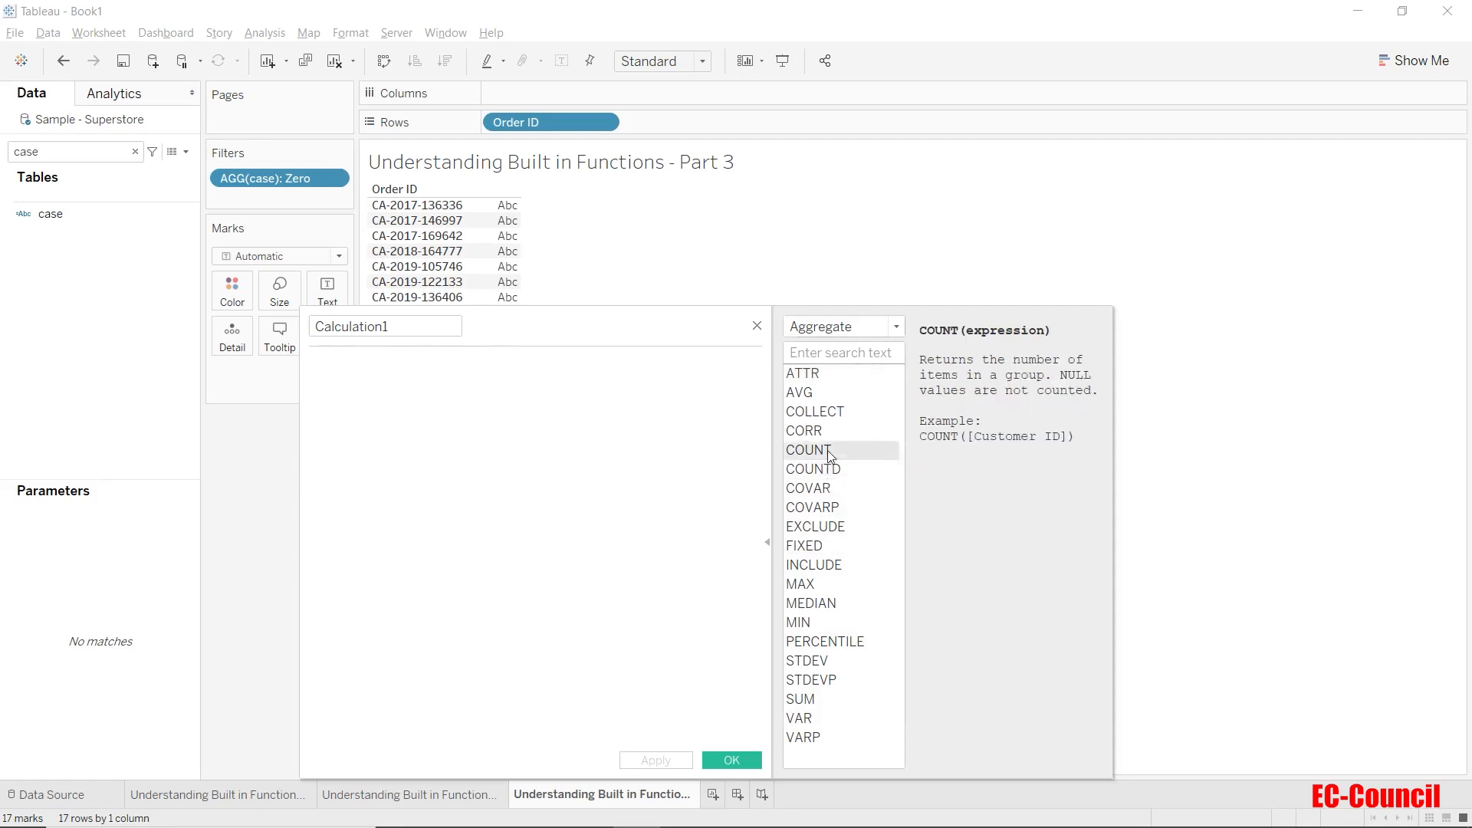
{"action": "left_click", "coordinate": [823, 740]}
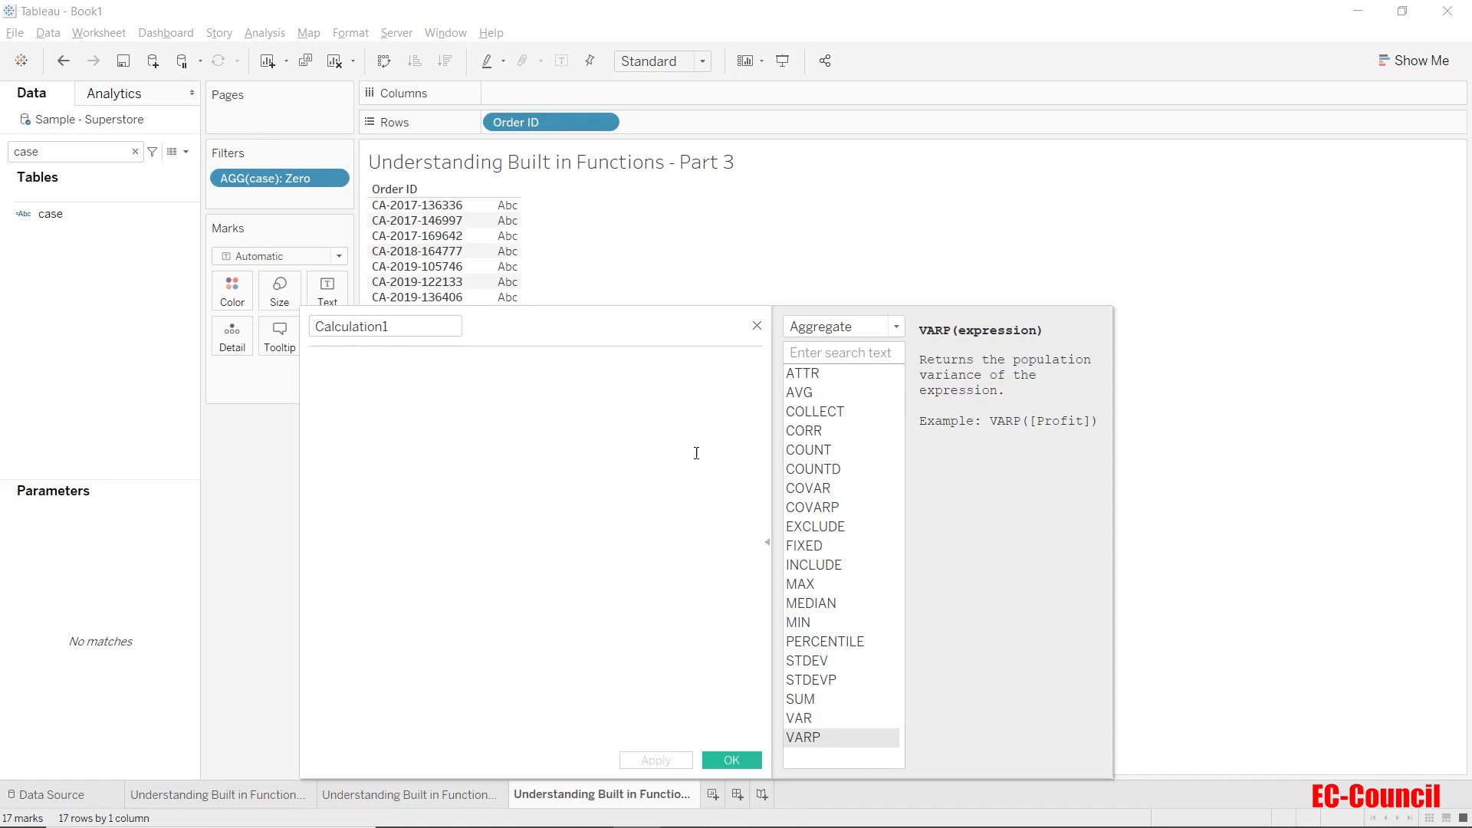
Limit the function list to Date and start the formula with DATEADD([Order Date],.
{"action": "left_click", "coordinate": [798, 330]}
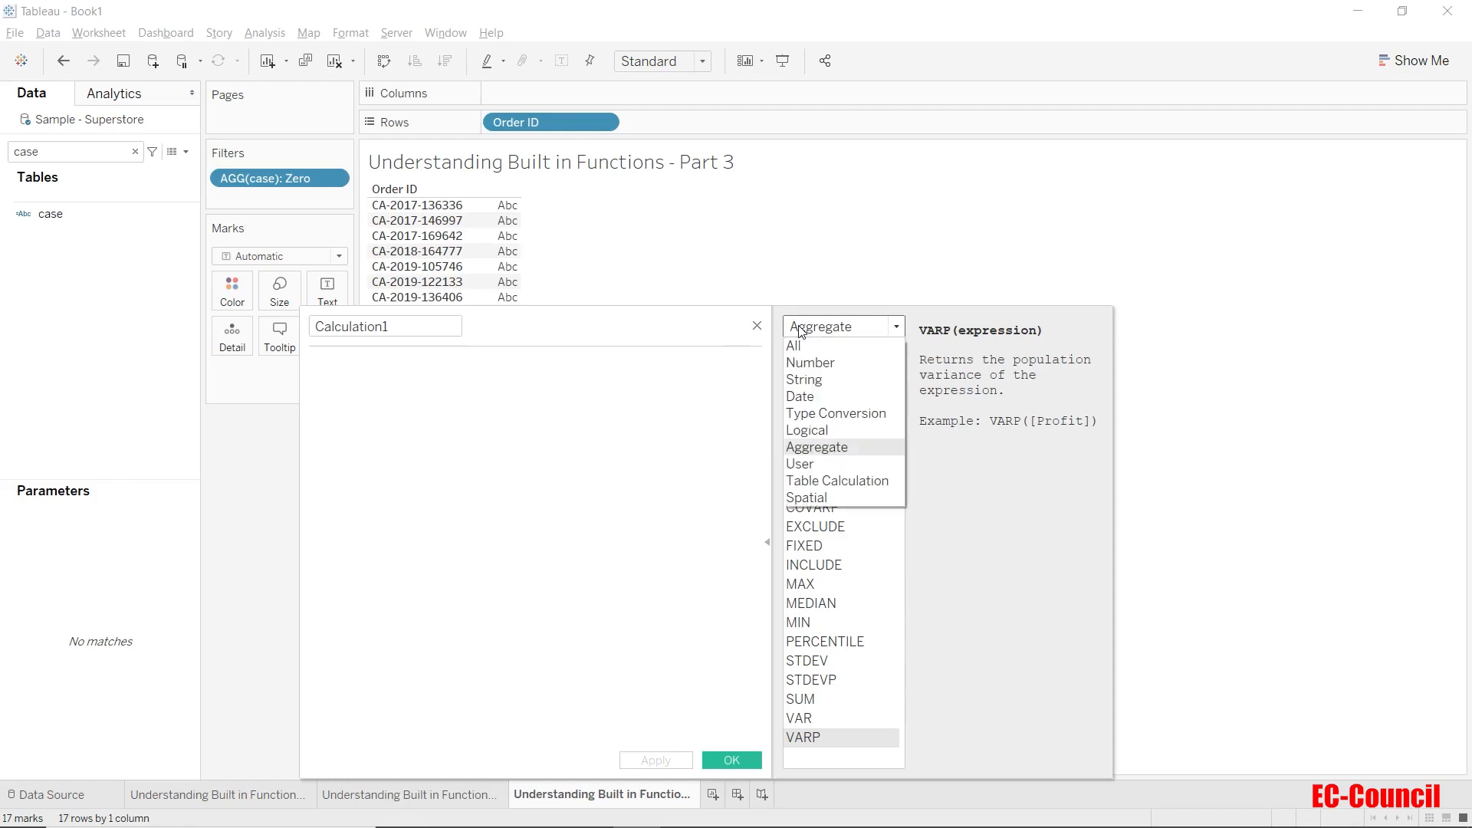
{"action": "left_click", "coordinate": [812, 397]}
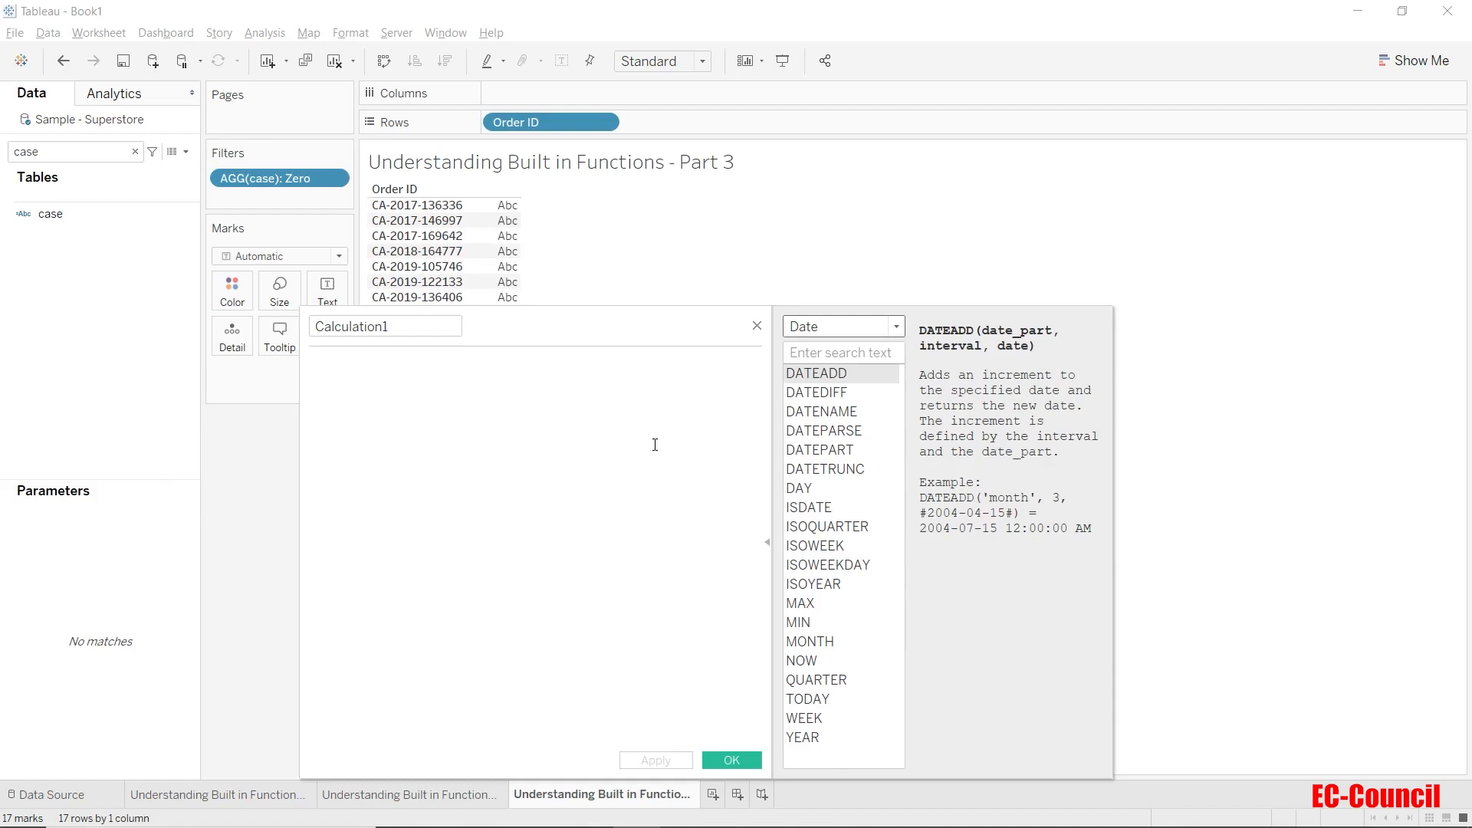
{"action": "left_click", "coordinate": [504, 406]}
{"action": "type", "text": "DATE "}
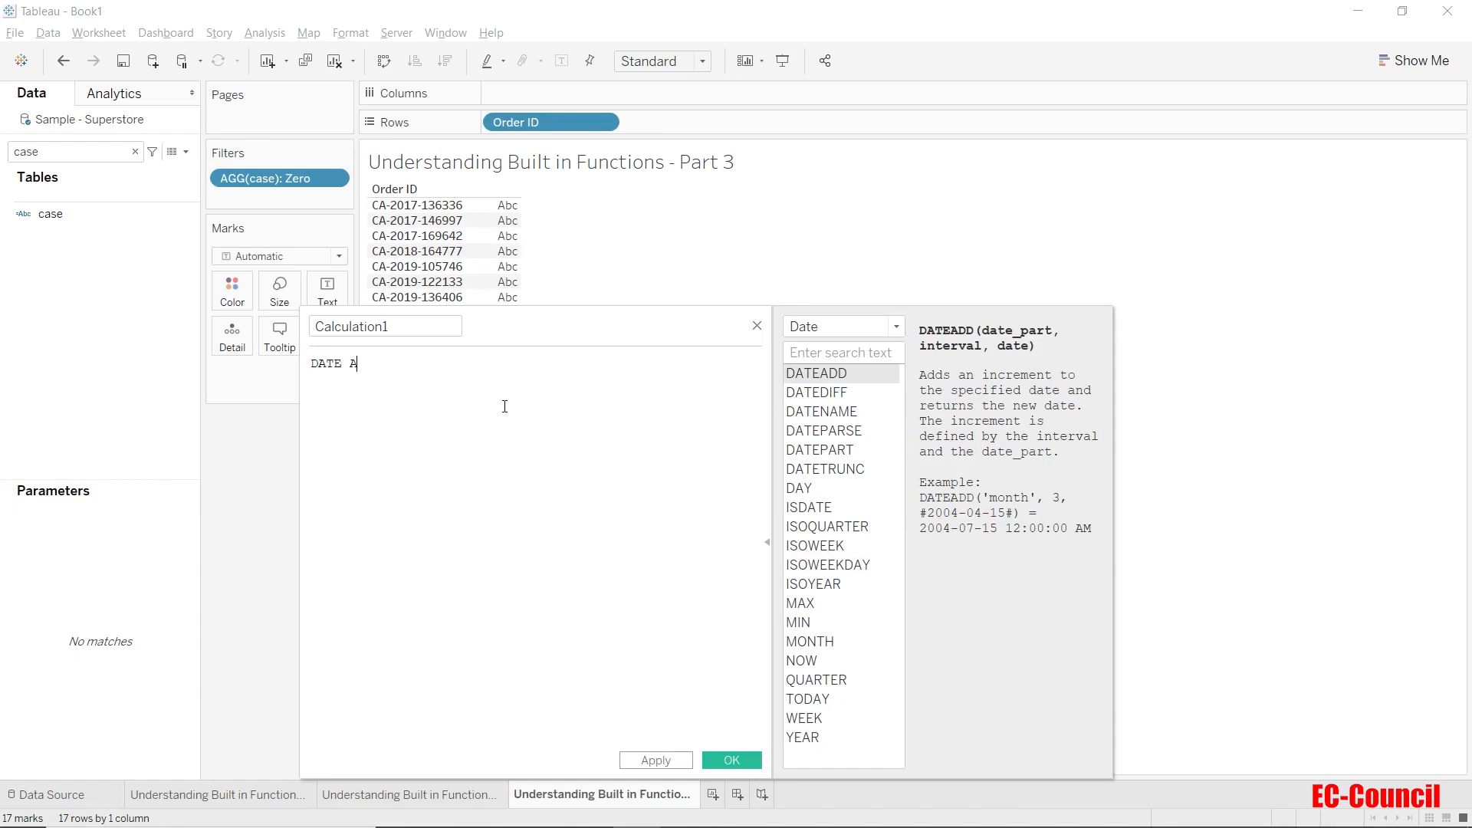
{"action": "type", "text": "ADD("}
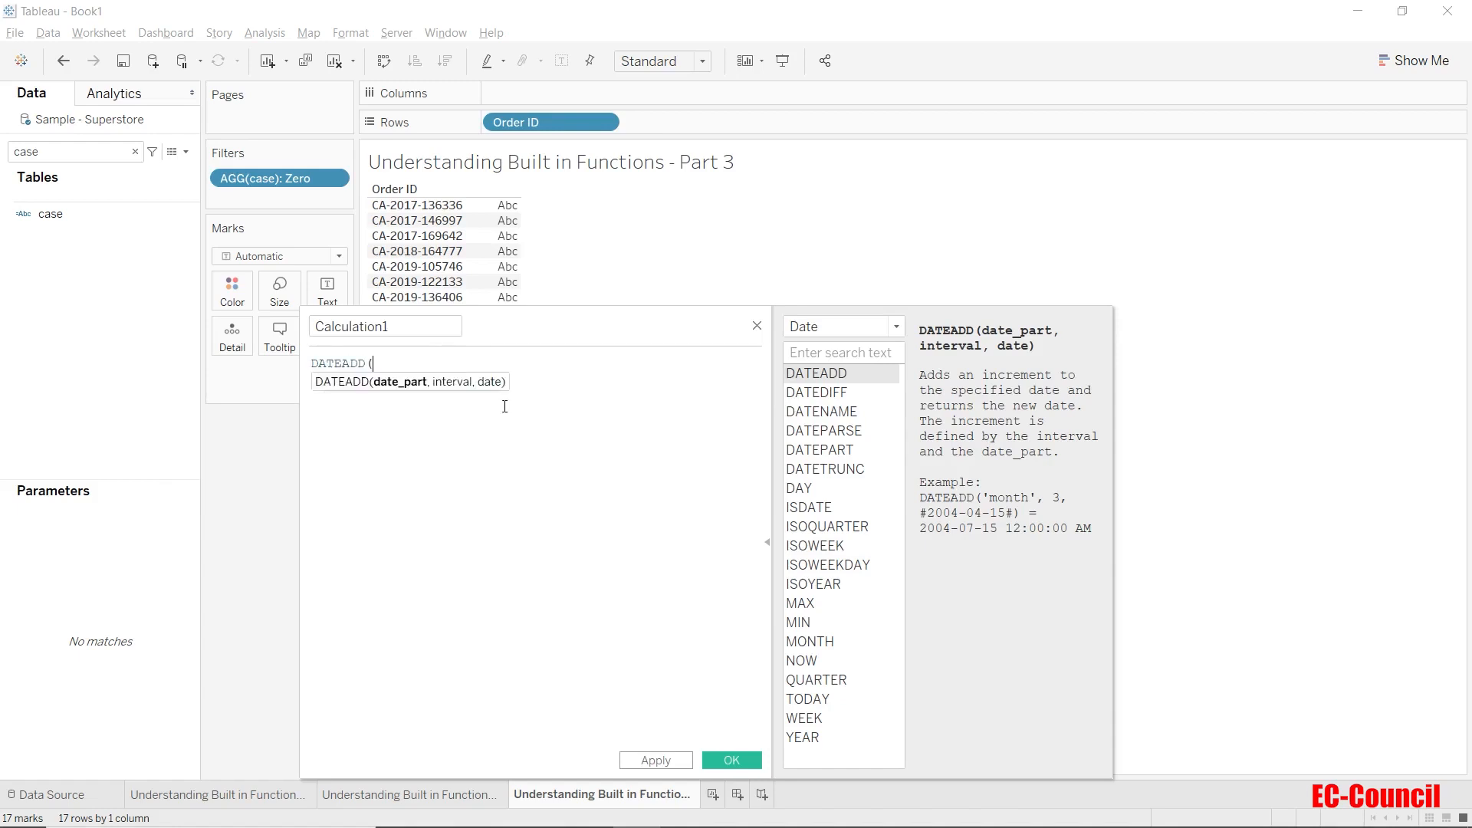
{"action": "type", "text": "Order"}
{"action": "key", "text": "Return"}
{"action": "type", "text": ","}
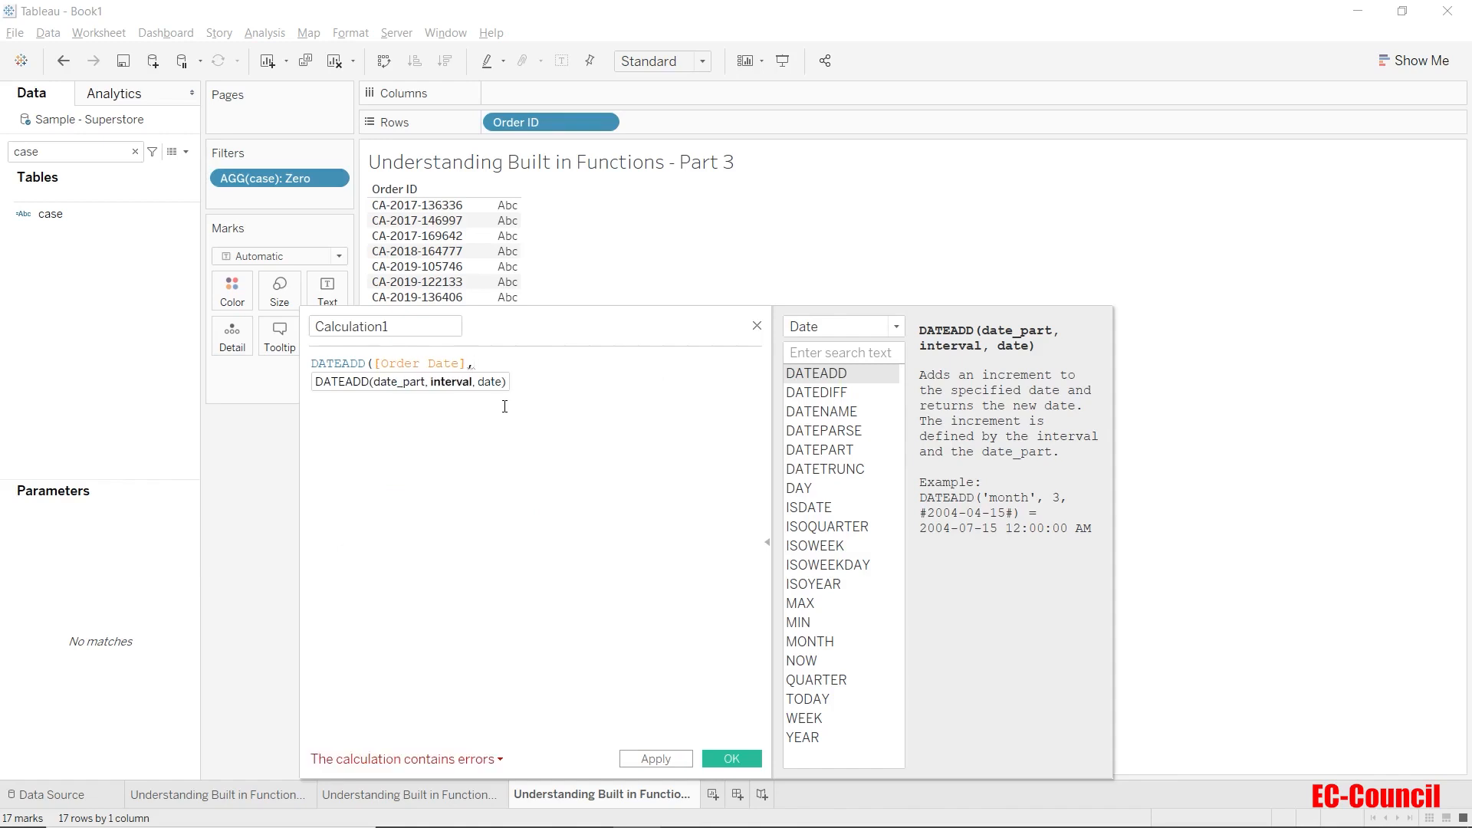
Insert 'year' as the date part and '1' as the interval before [Order Date] in the DATEADD formula.
{"action": "key", "text": "Left"}
{"action": "key", "text": "Left"}
{"action": "key", "text": "Left"}
{"action": "key", "text": "Left"}
{"action": "key", "text": "Left"}
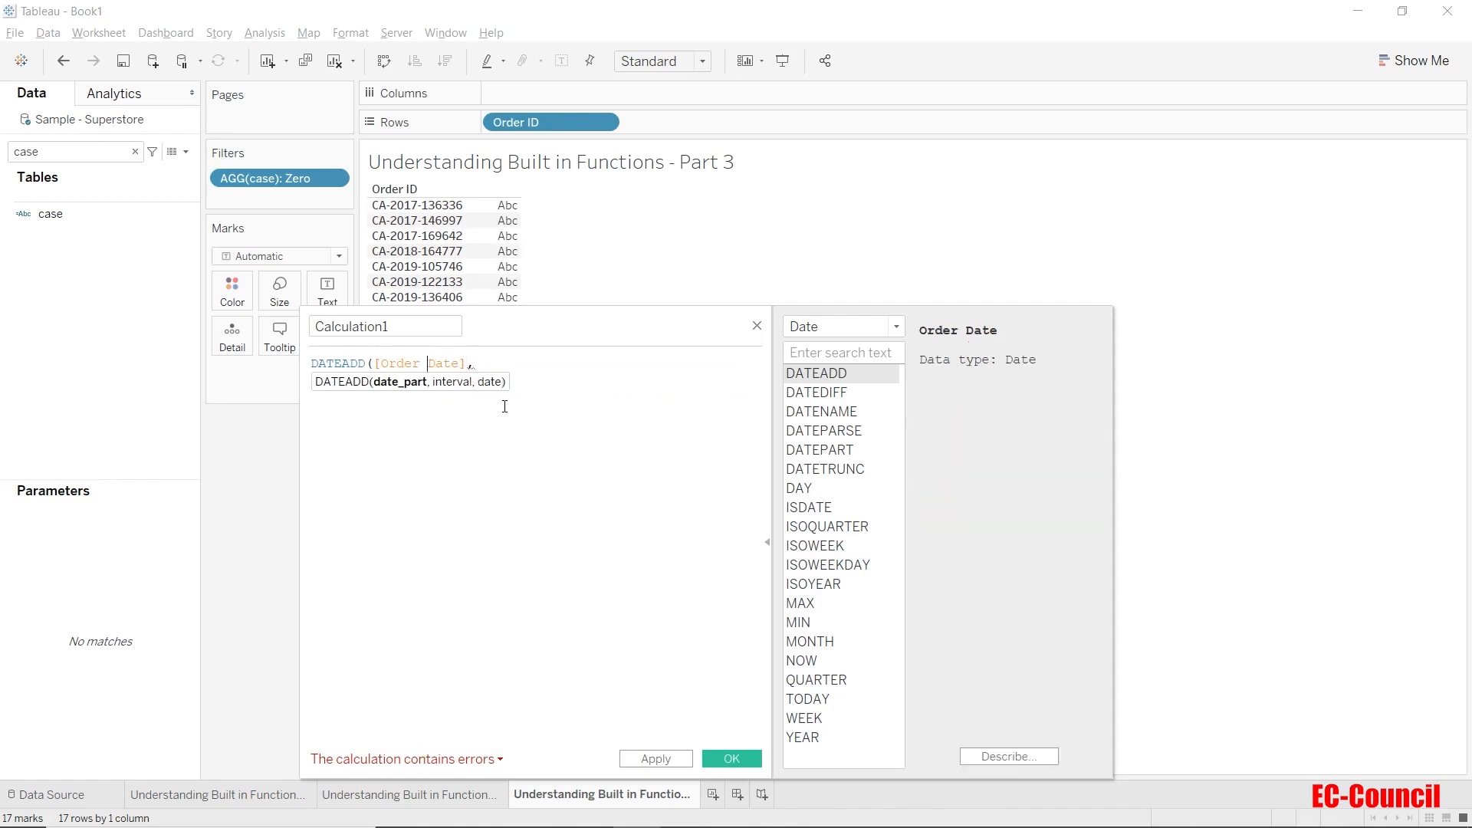
{"action": "type", "text": "''"}
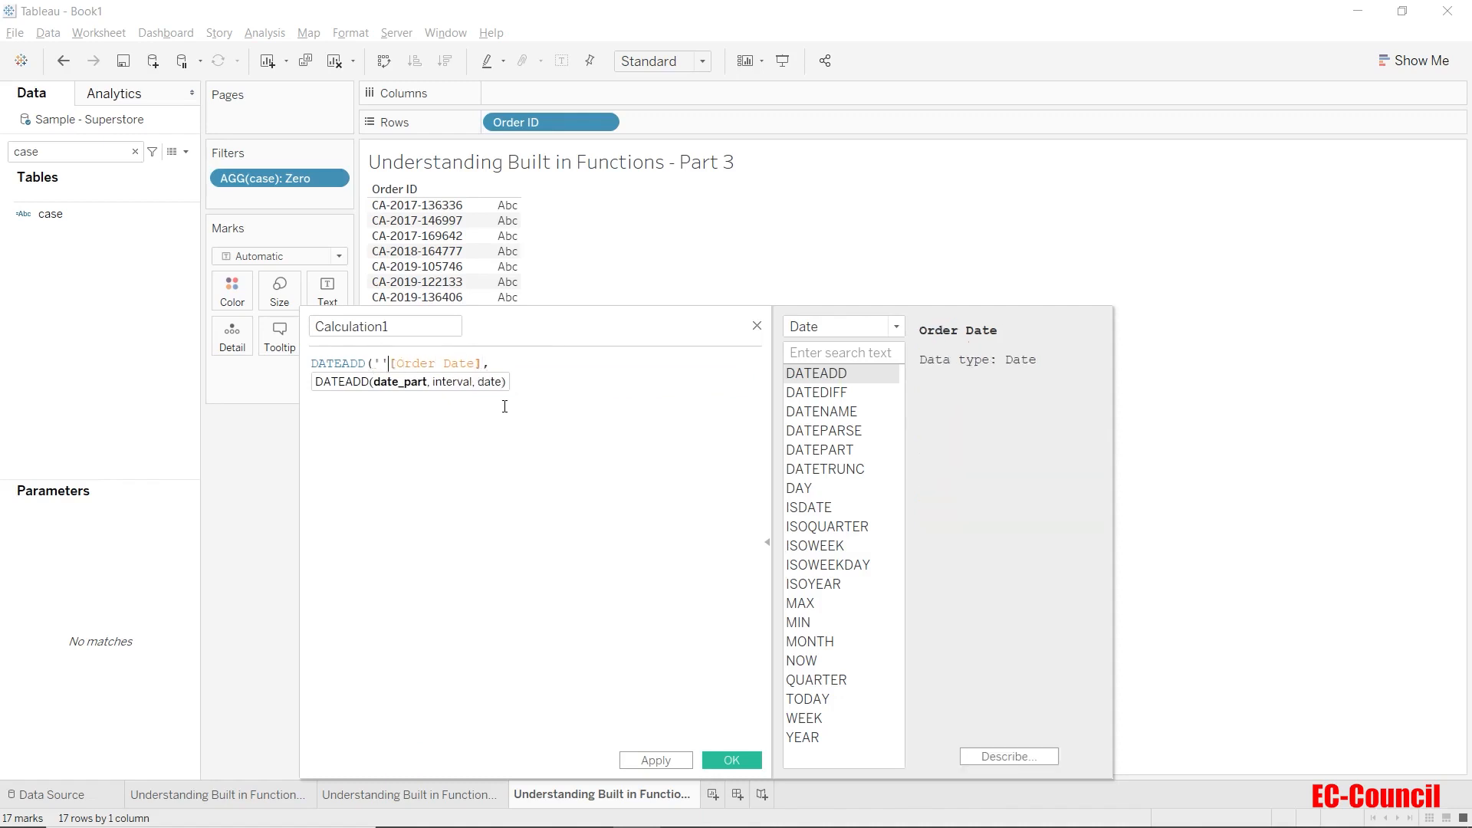
{"action": "type", "text": "year"}
{"action": "type", "text": ","}
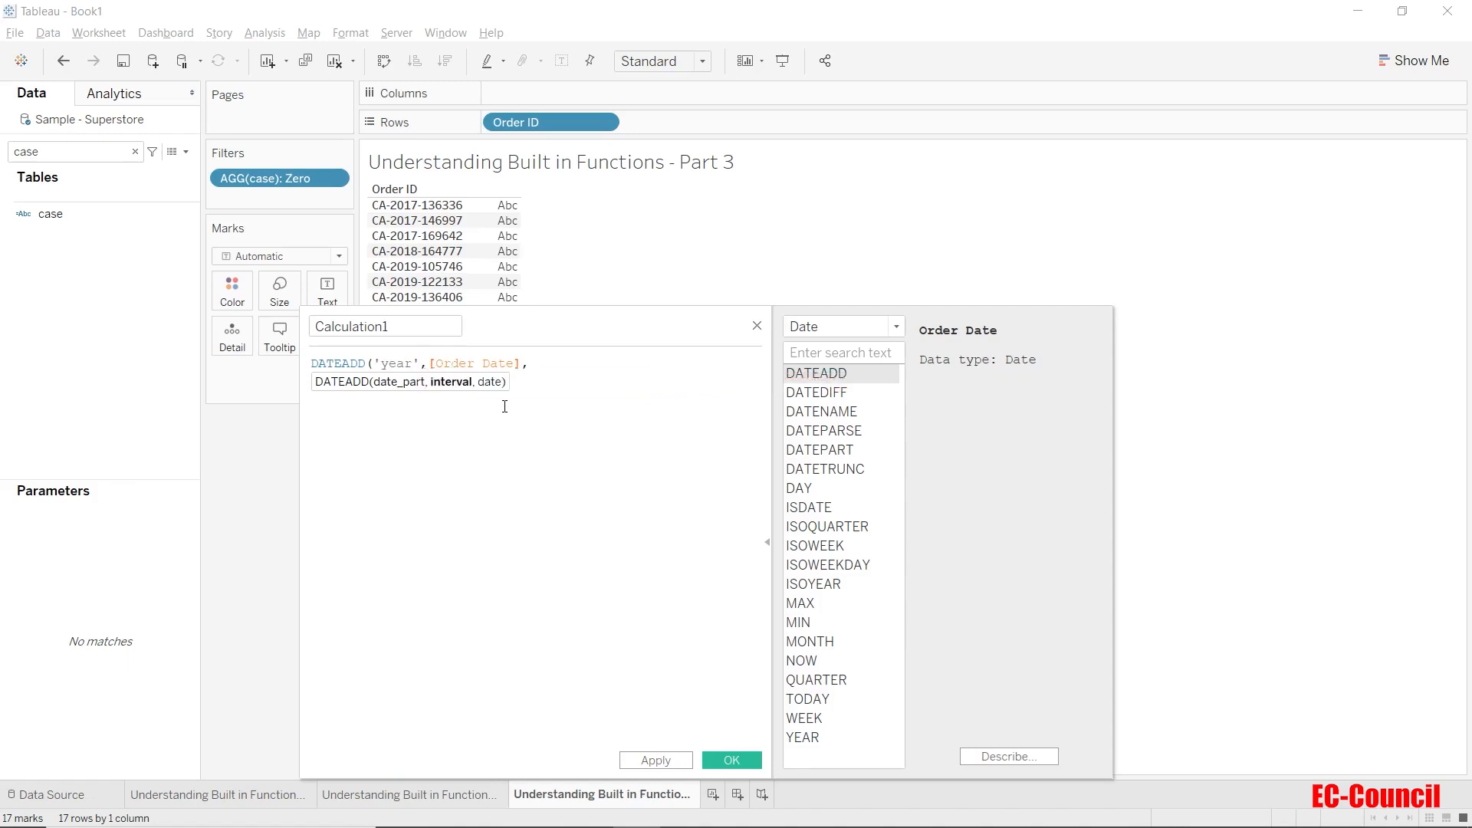
{"action": "type", "text": "'1"}
{"action": "type", "text": "''"}
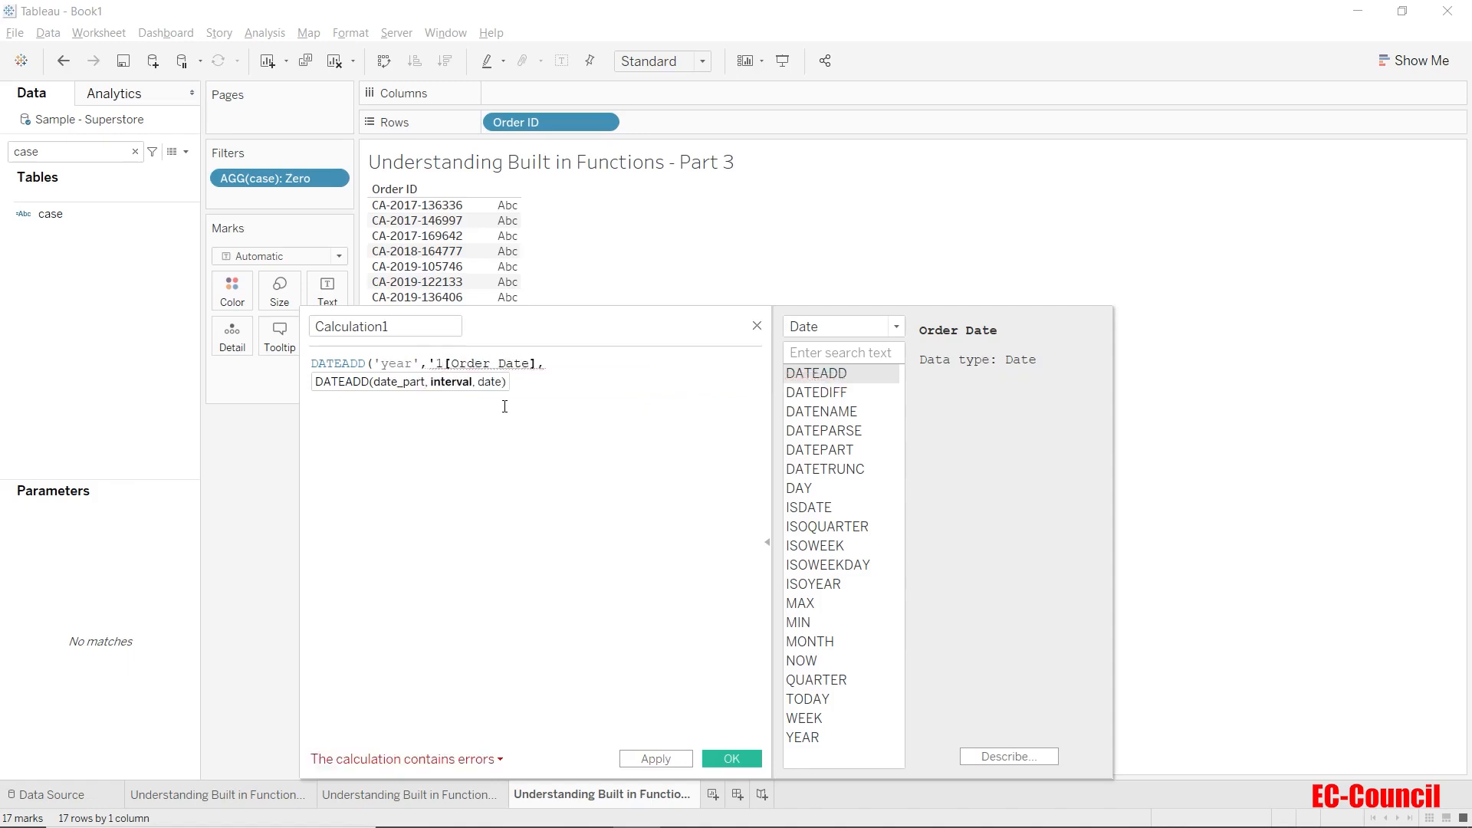
{"action": "key", "text": "Left"}
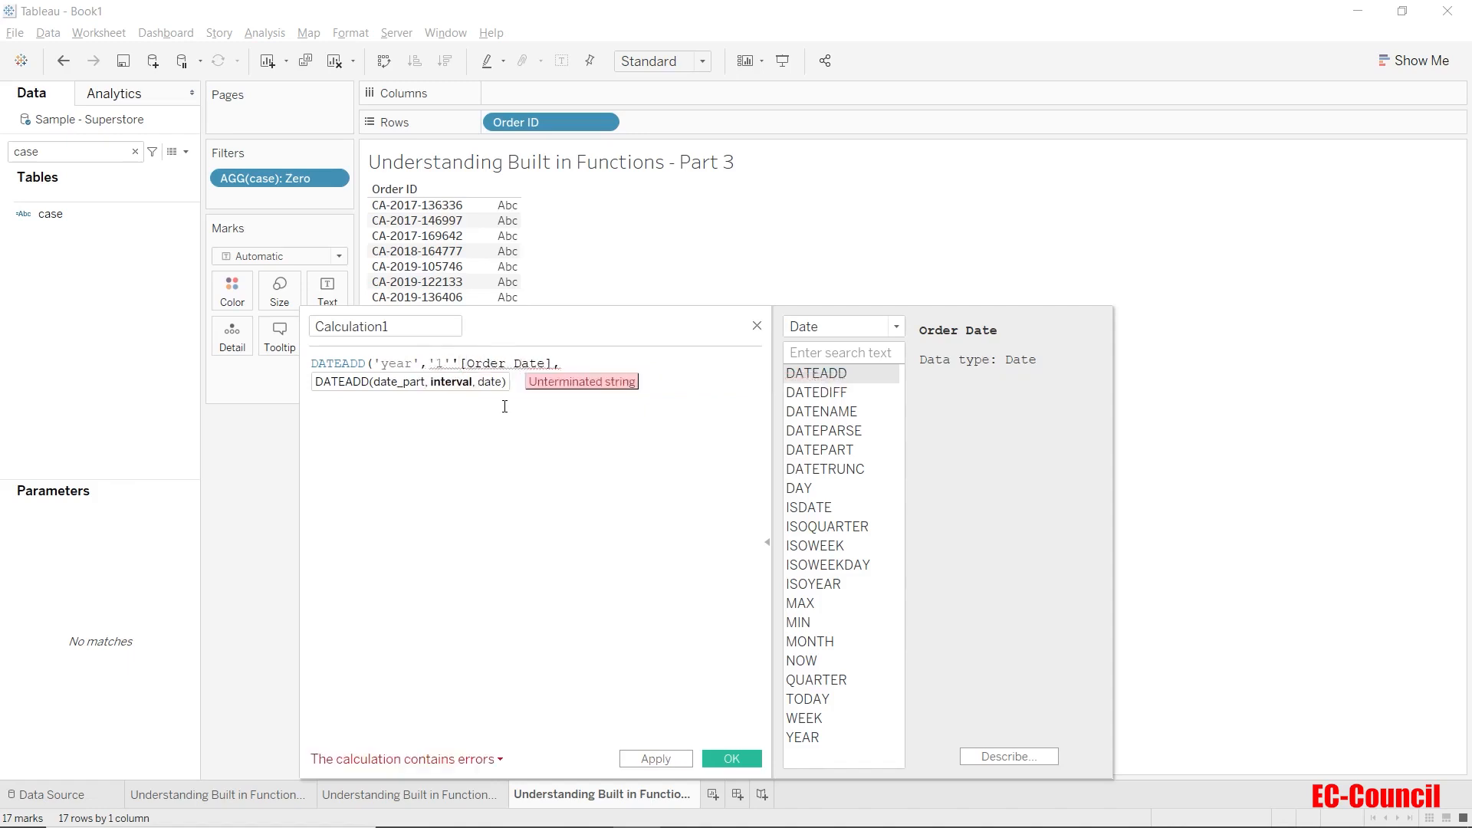
{"action": "key", "text": "BackSpace"}
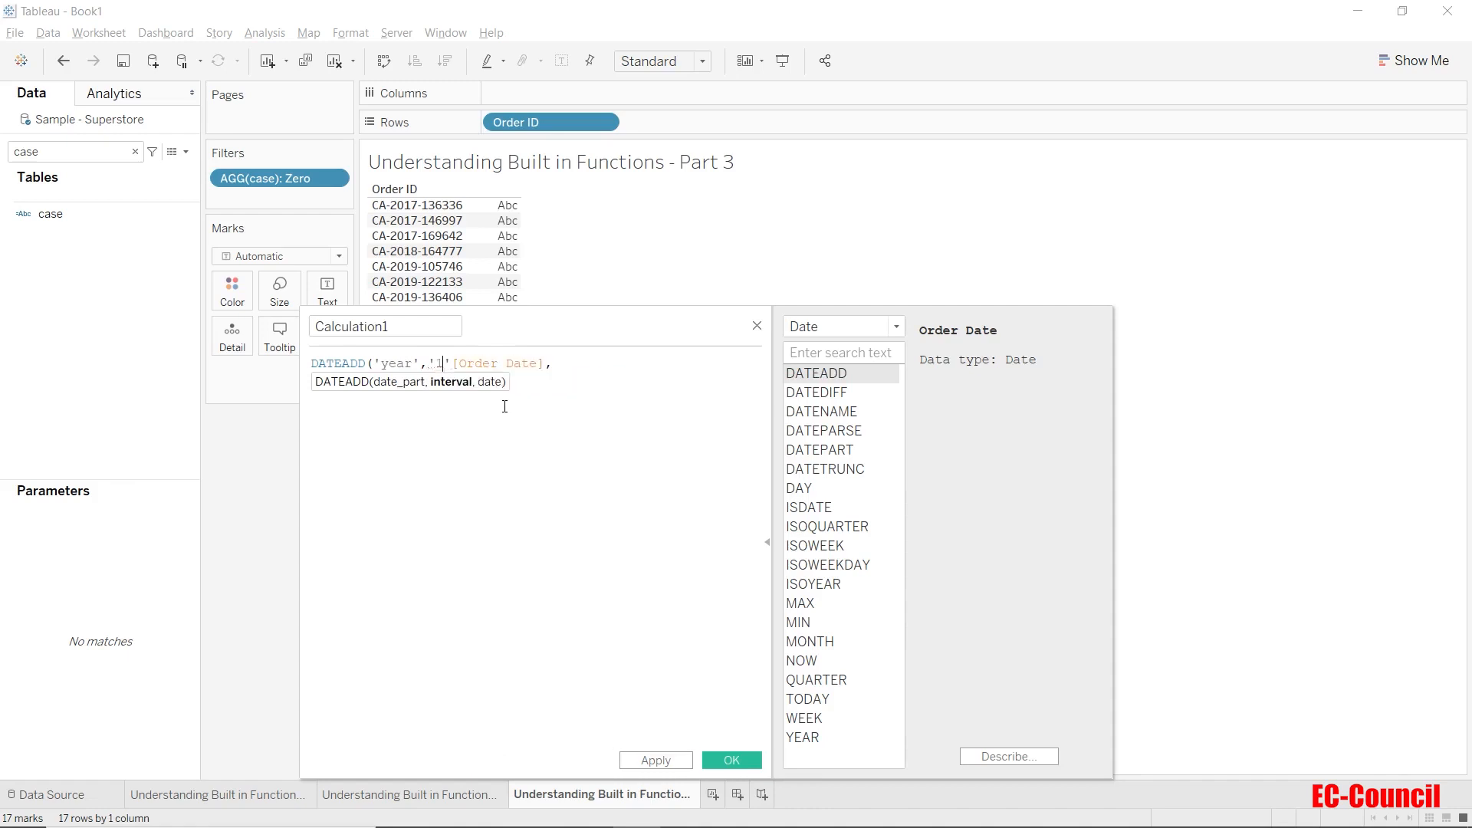
Separate the interval from [Order Date] with a comma, remove the trailing comma and close the DATEADD parenthesis.
{"action": "left_click", "coordinate": [504, 406]}
{"action": "key", "text": "Left"}
{"action": "key", "text": "Left"}
{"action": "key", "text": "Left"}
{"action": "key", "text": "Left"}
{"action": "key", "text": "Left"}
{"action": "key", "text": "Left"}
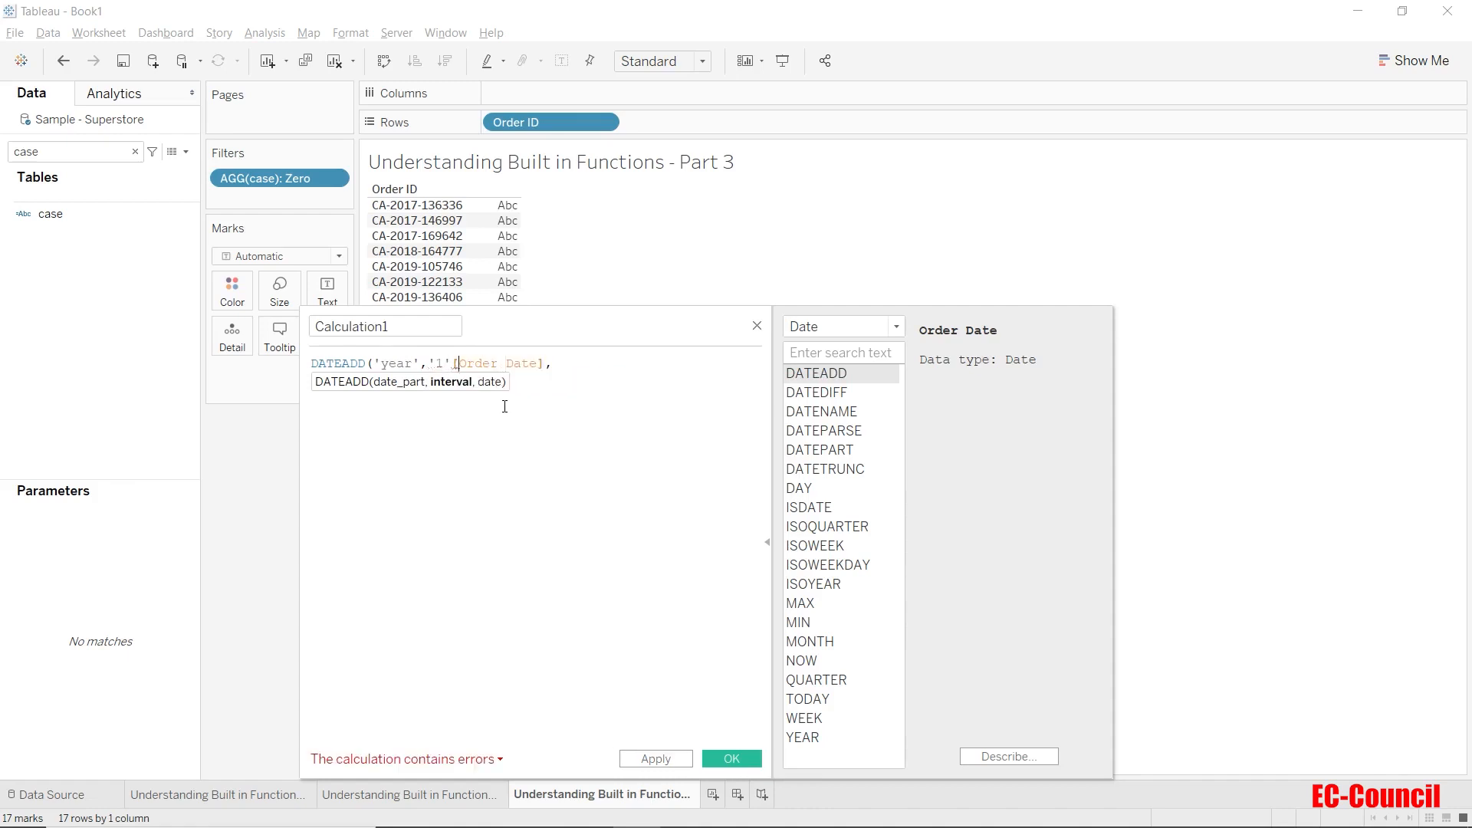
{"action": "type", "text": ","}
{"action": "key", "text": "End"}
{"action": "key", "text": "BackSpace"}
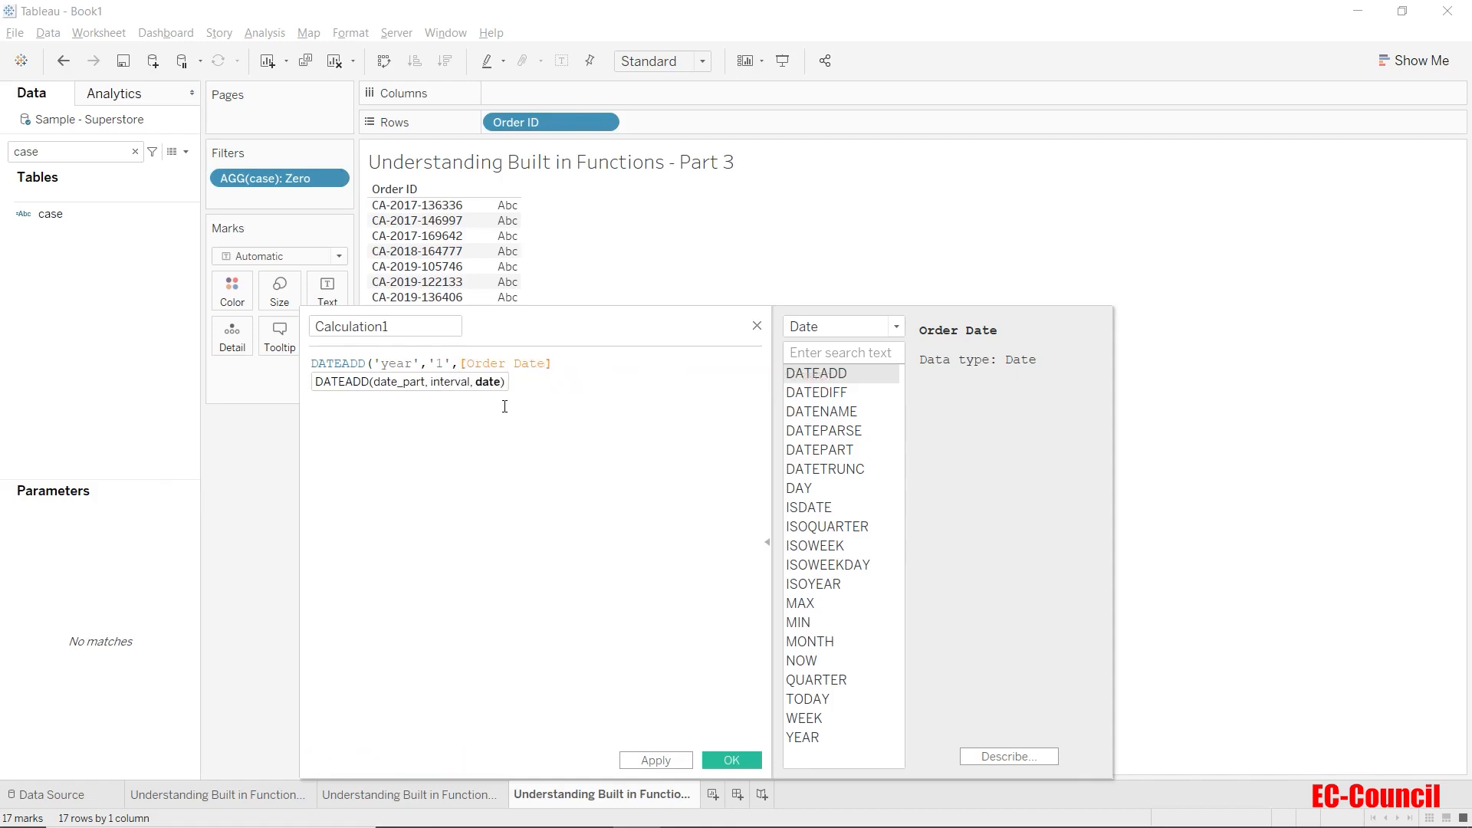
{"action": "type", "text": ")"}
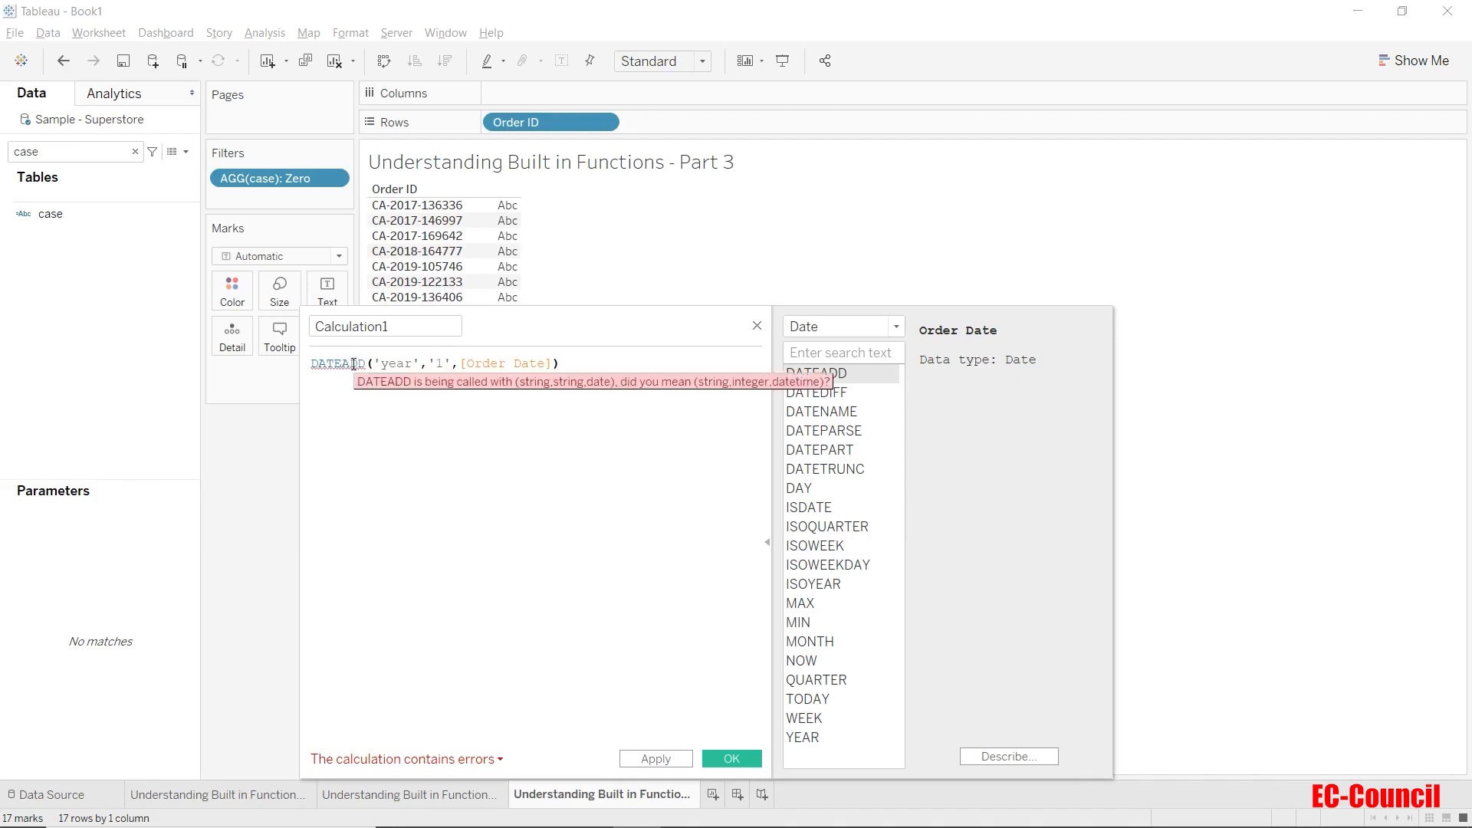
Check the formula error, change the interval to the unquoted number 1, and save the field as order date + 1 year.
{"action": "left_click", "coordinate": [353, 364]}
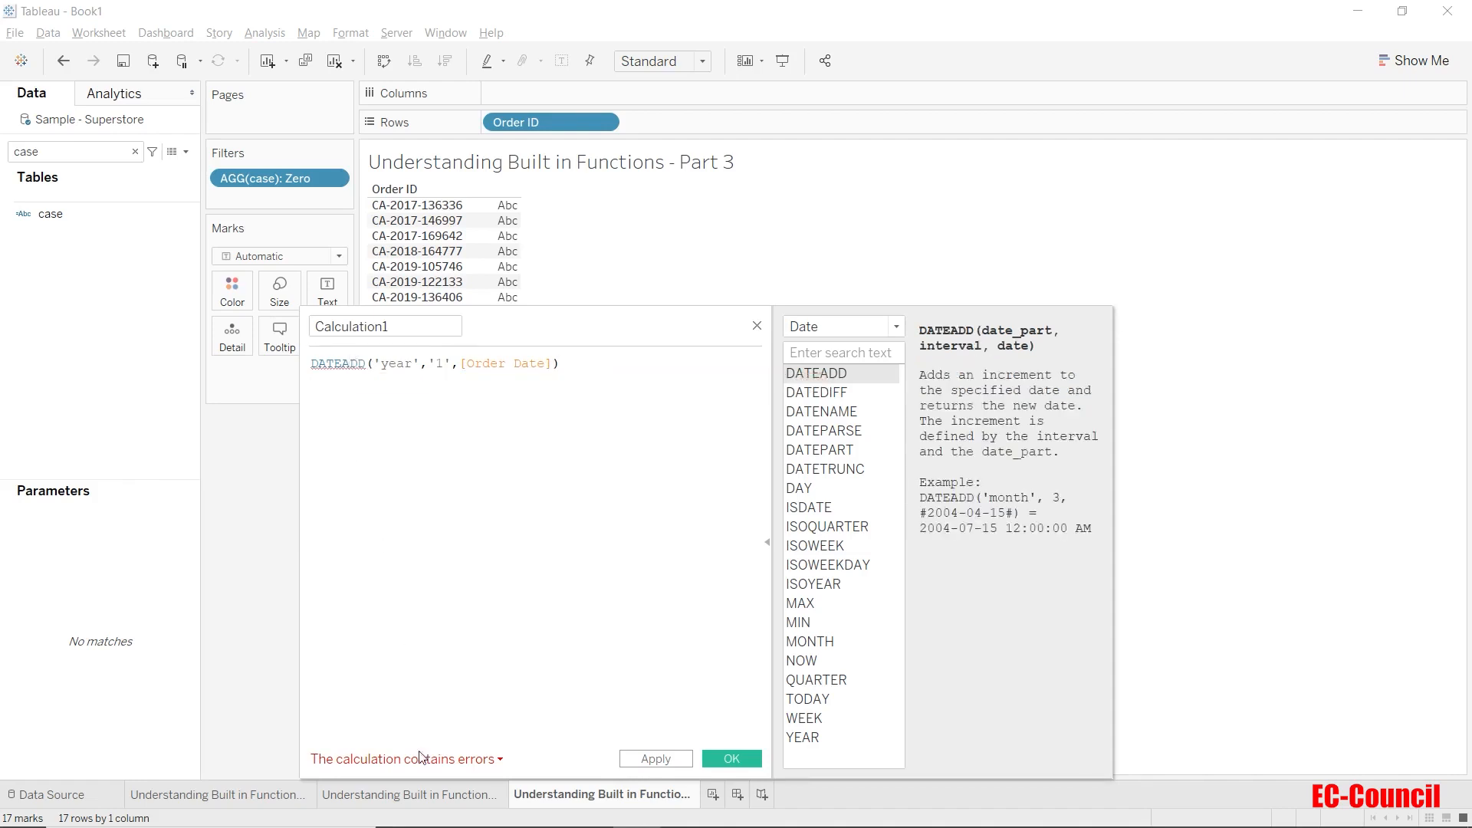
{"action": "mouse_move", "coordinate": [430, 760]}
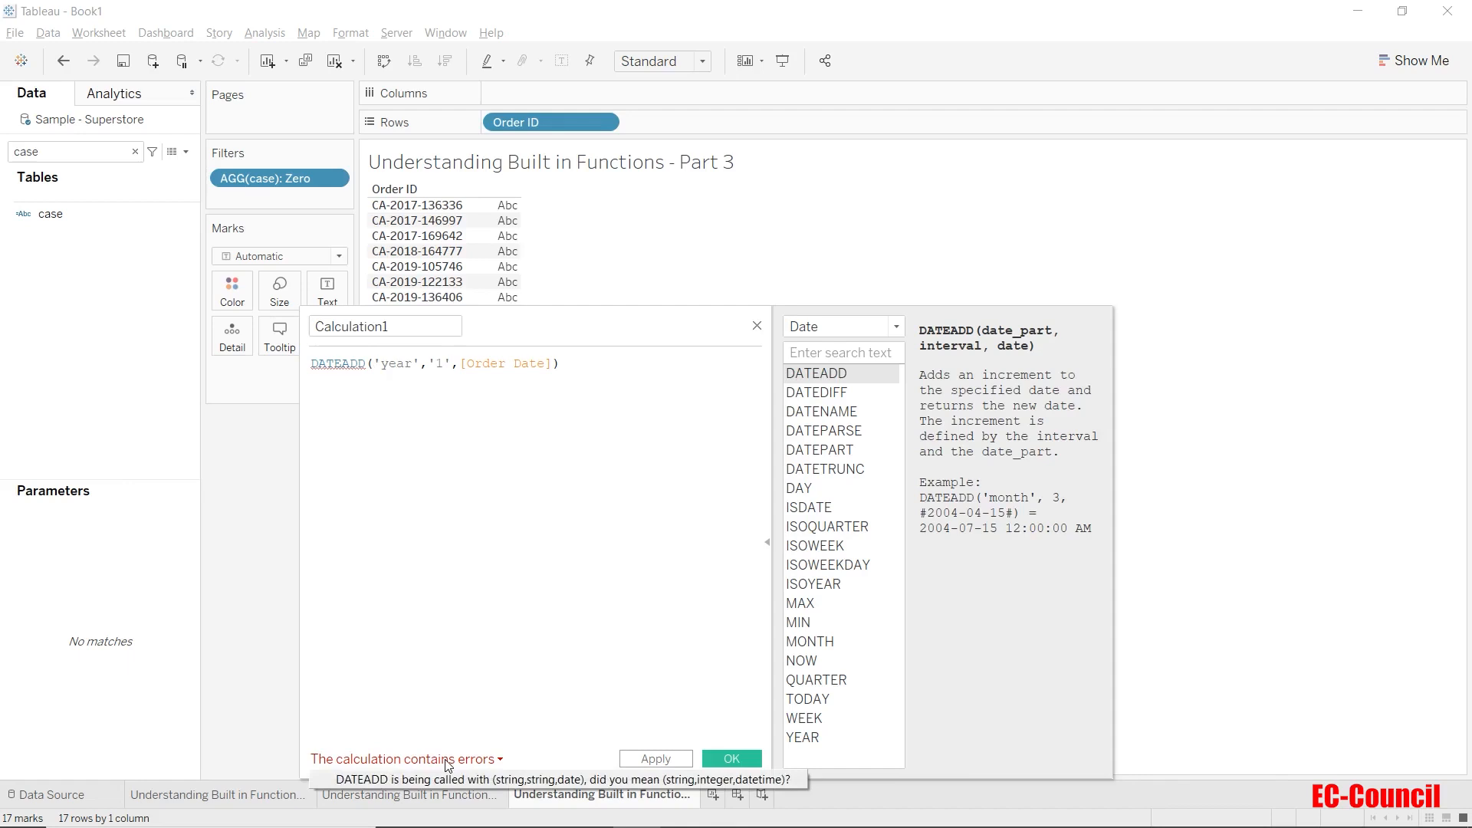
{"action": "left_click", "coordinate": [451, 364]}
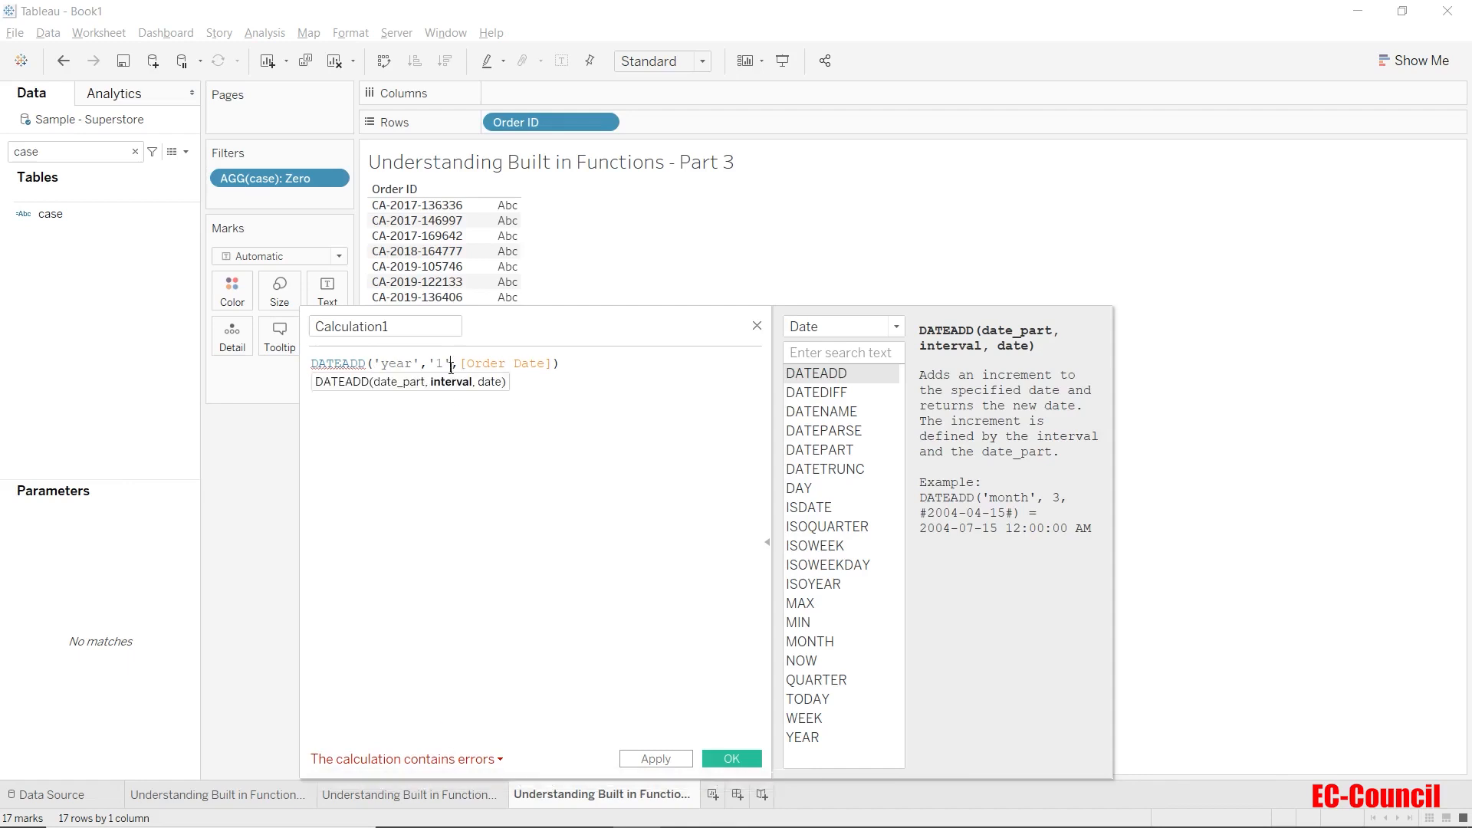
{"action": "key", "text": "BackSpace"}
{"action": "key", "text": "Left"}
{"action": "key", "text": "BackSpace"}
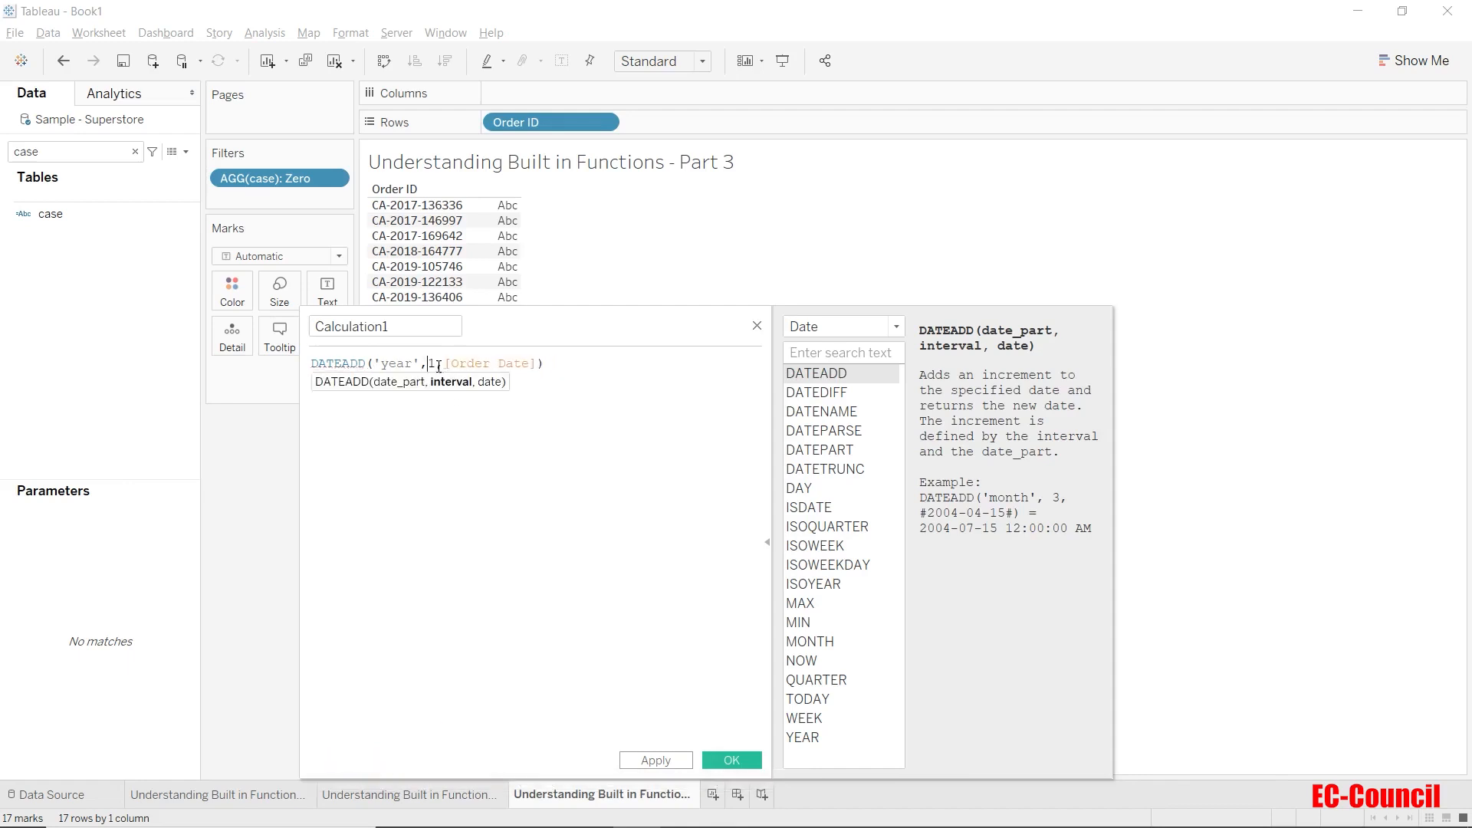
{"action": "key", "text": "End"}
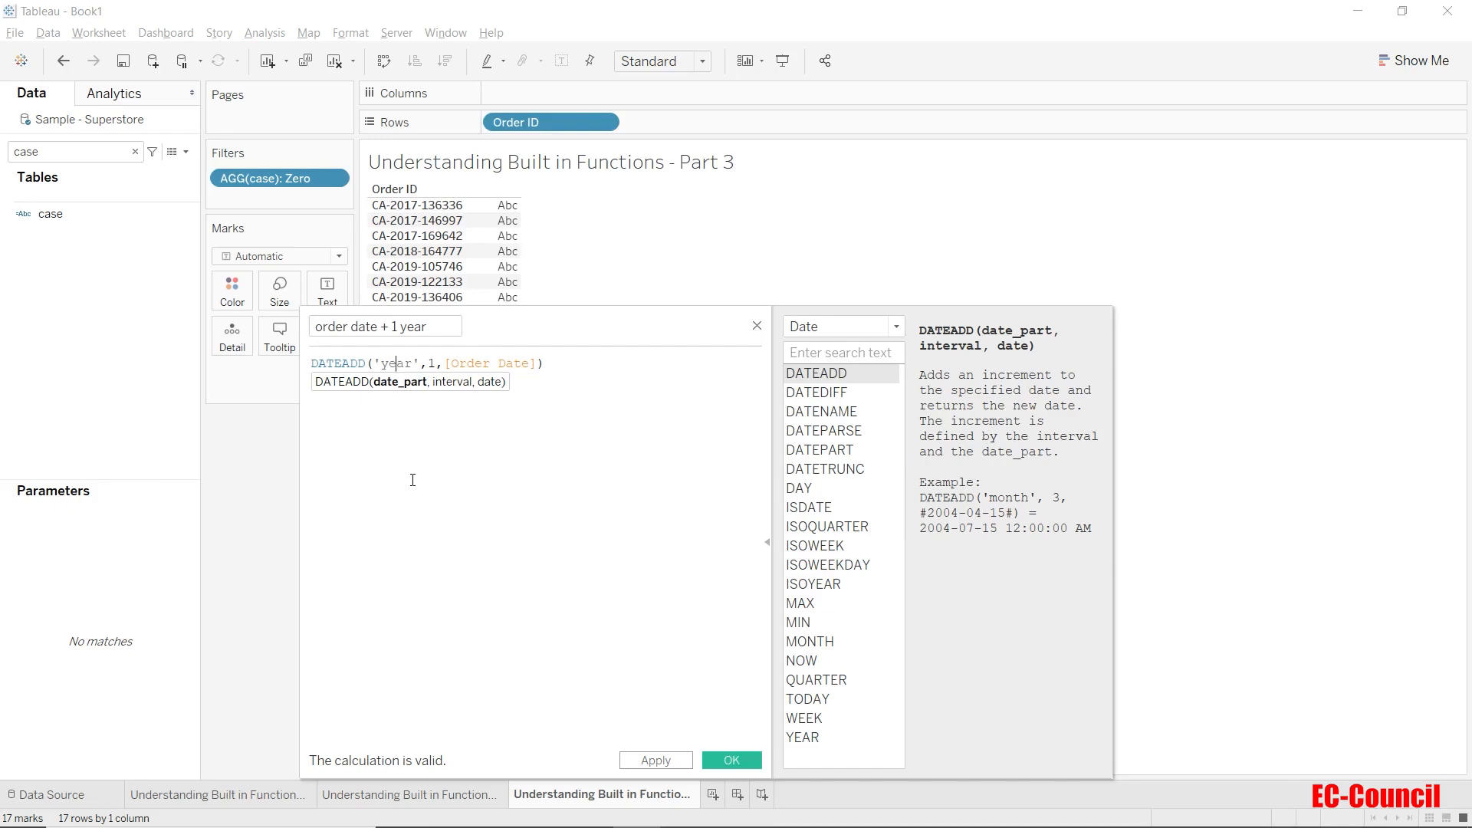
{"action": "left_click", "coordinate": [432, 363]}
{"action": "left_click", "coordinate": [738, 759]}
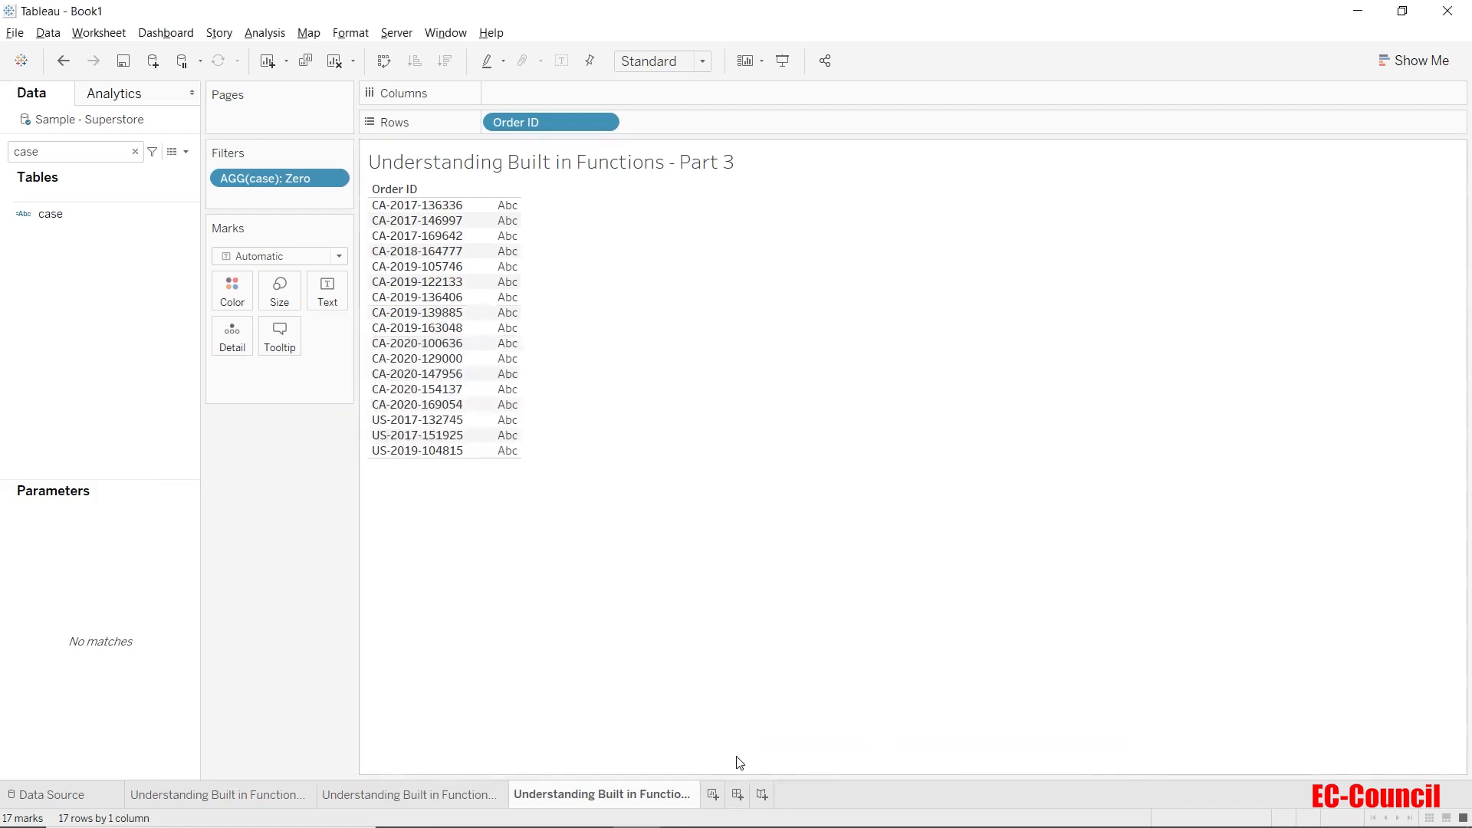
Search the fields for order and add Order Date and order date + 1 year to Rows after Order ID.
{"action": "left_click", "coordinate": [64, 157]}
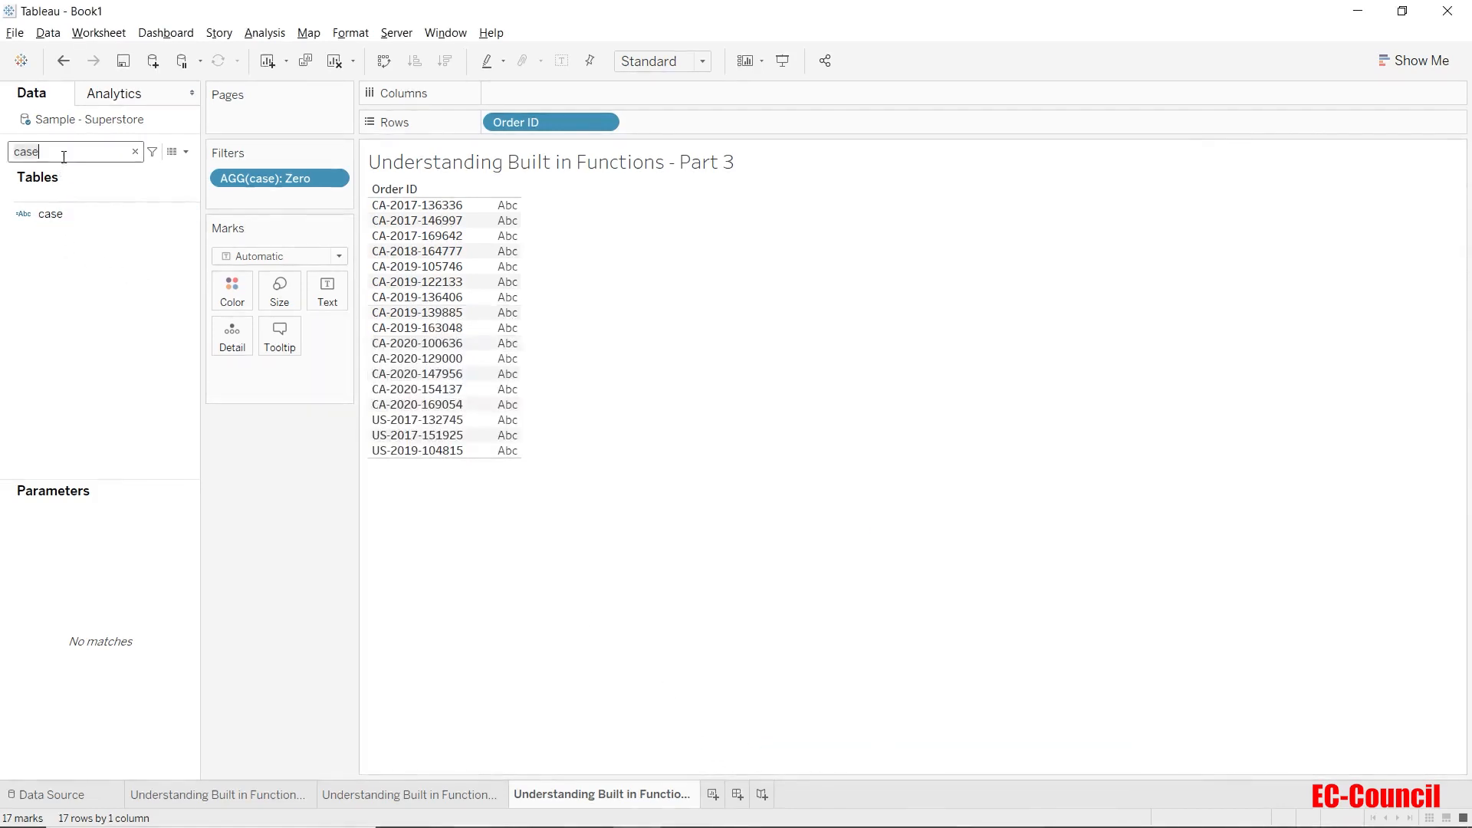
{"action": "type", "text": "order"}
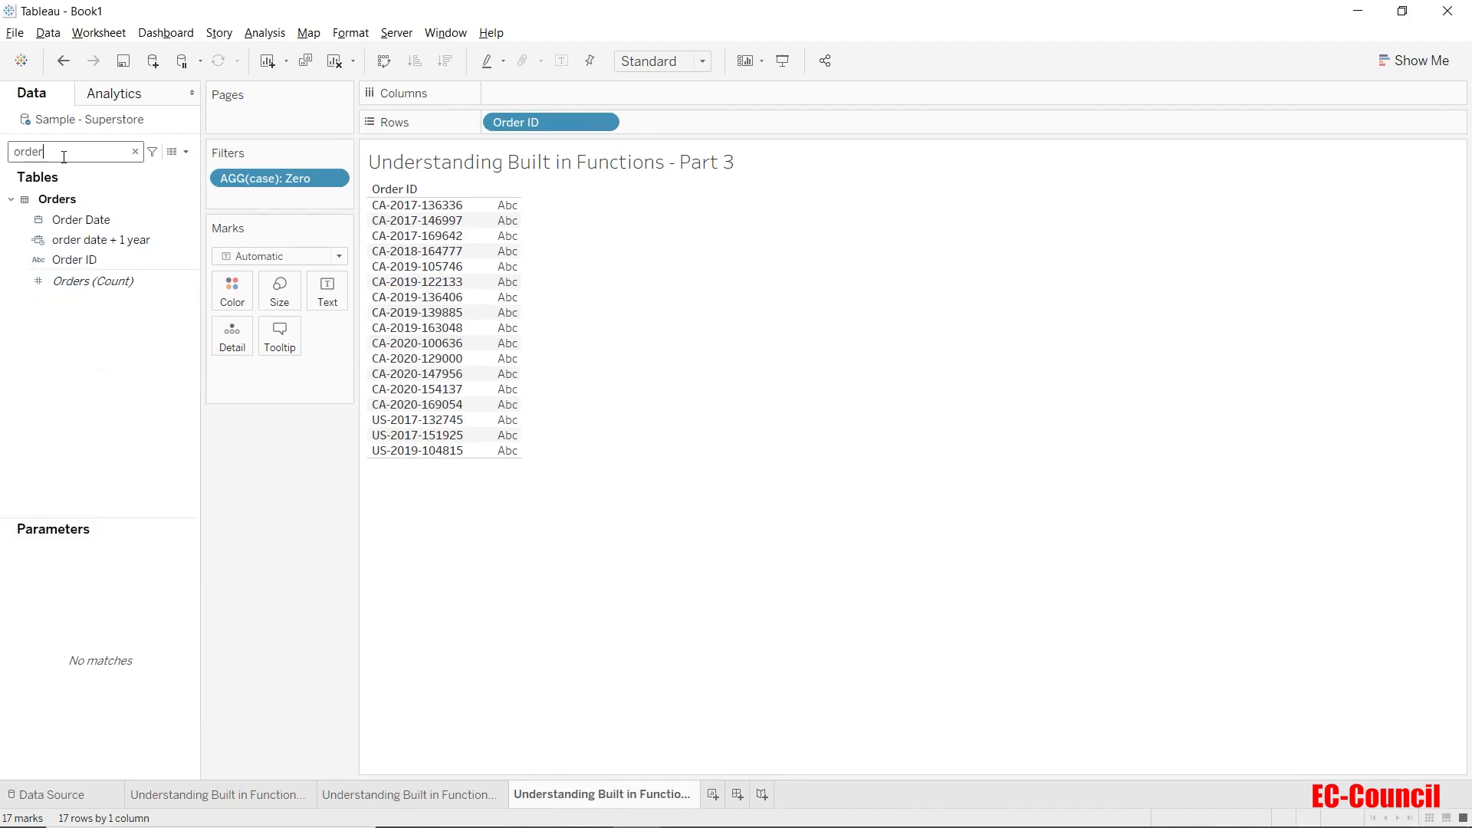
{"action": "left_click_drag", "start_coordinate": [67, 215], "coordinate": [655, 121]}
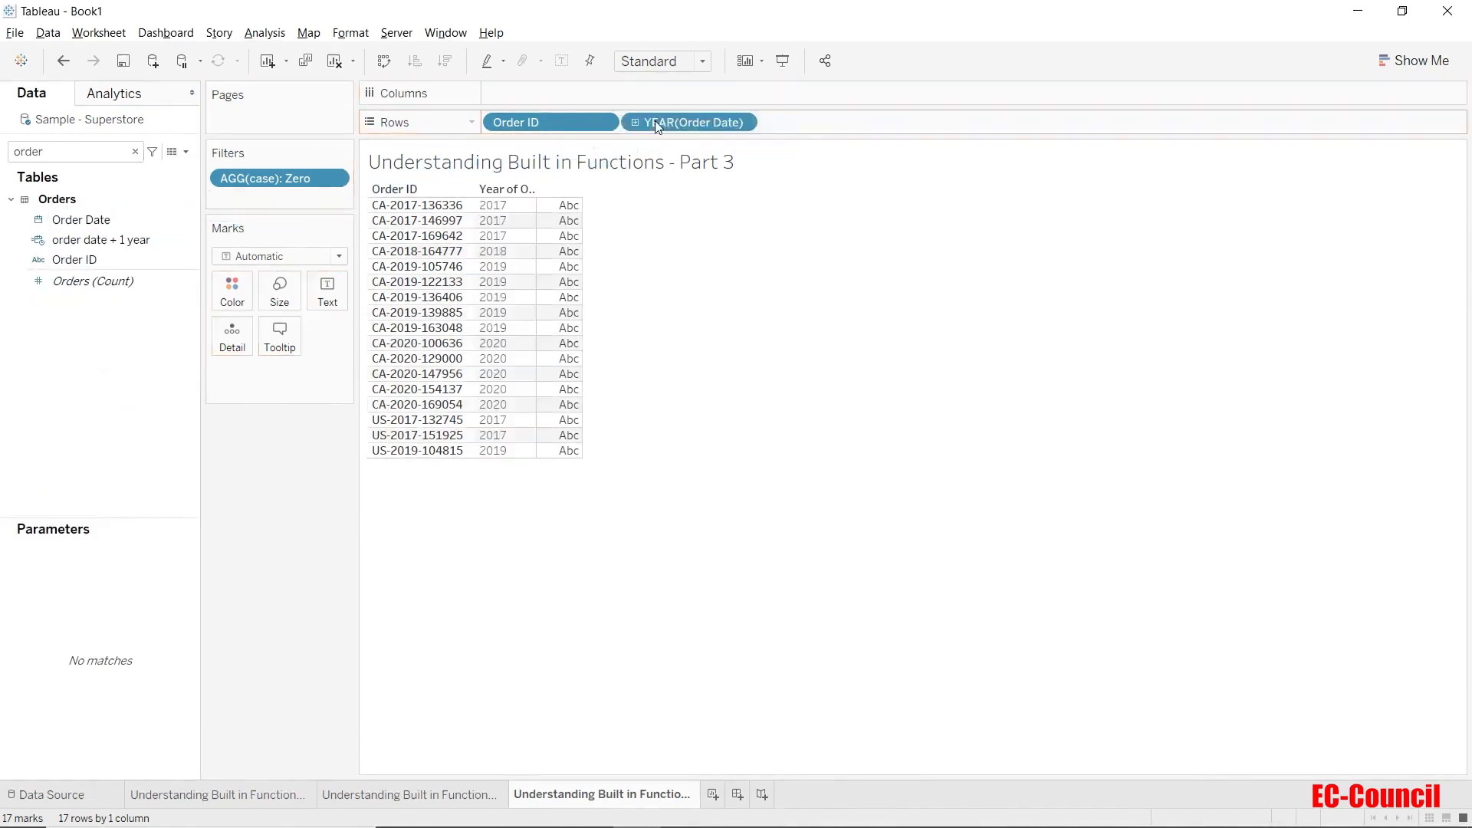
{"action": "left_click", "coordinate": [90, 236]}
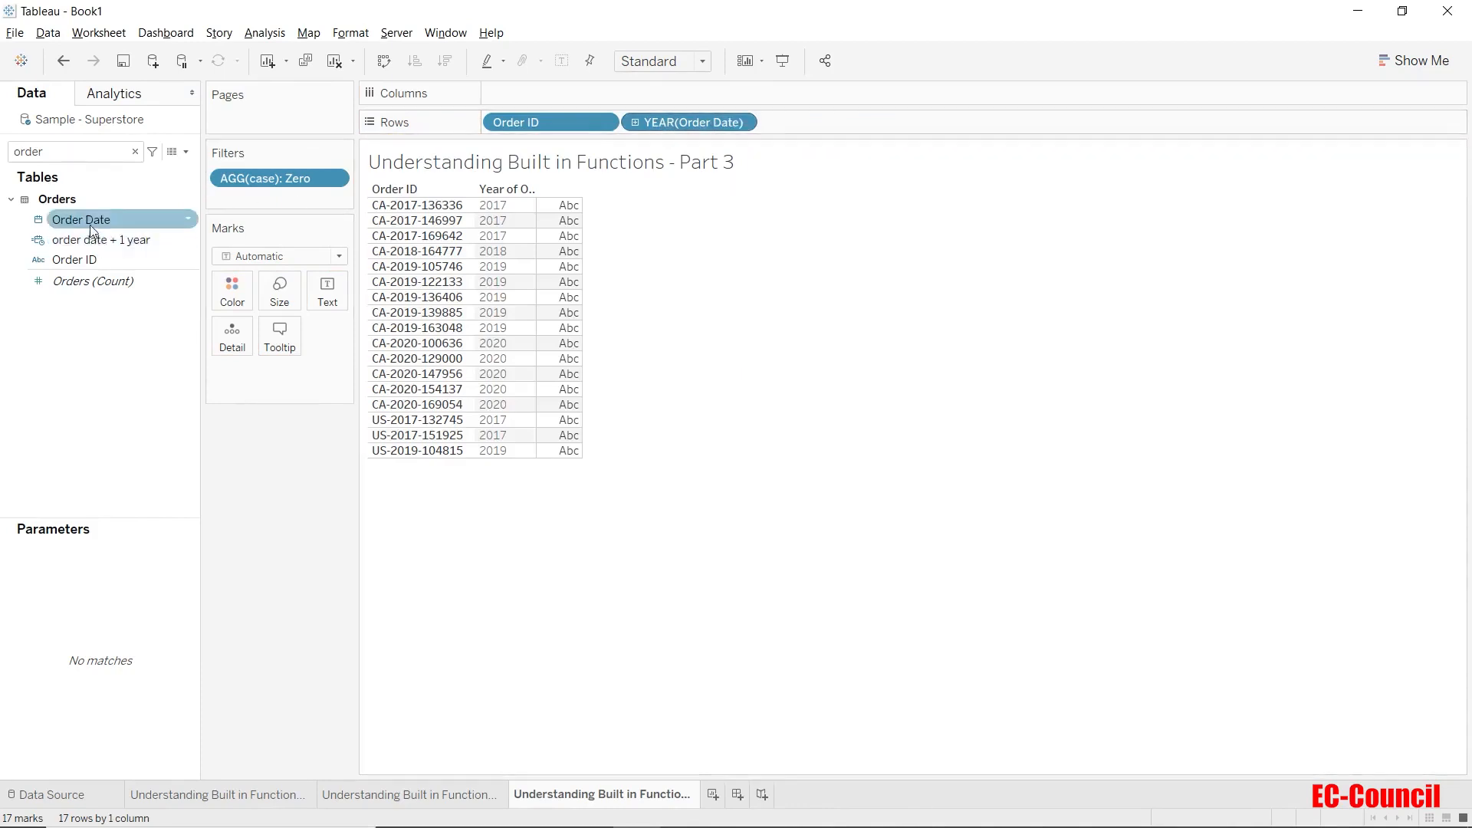
{"action": "left_click_drag", "start_coordinate": [88, 236], "coordinate": [840, 115]}
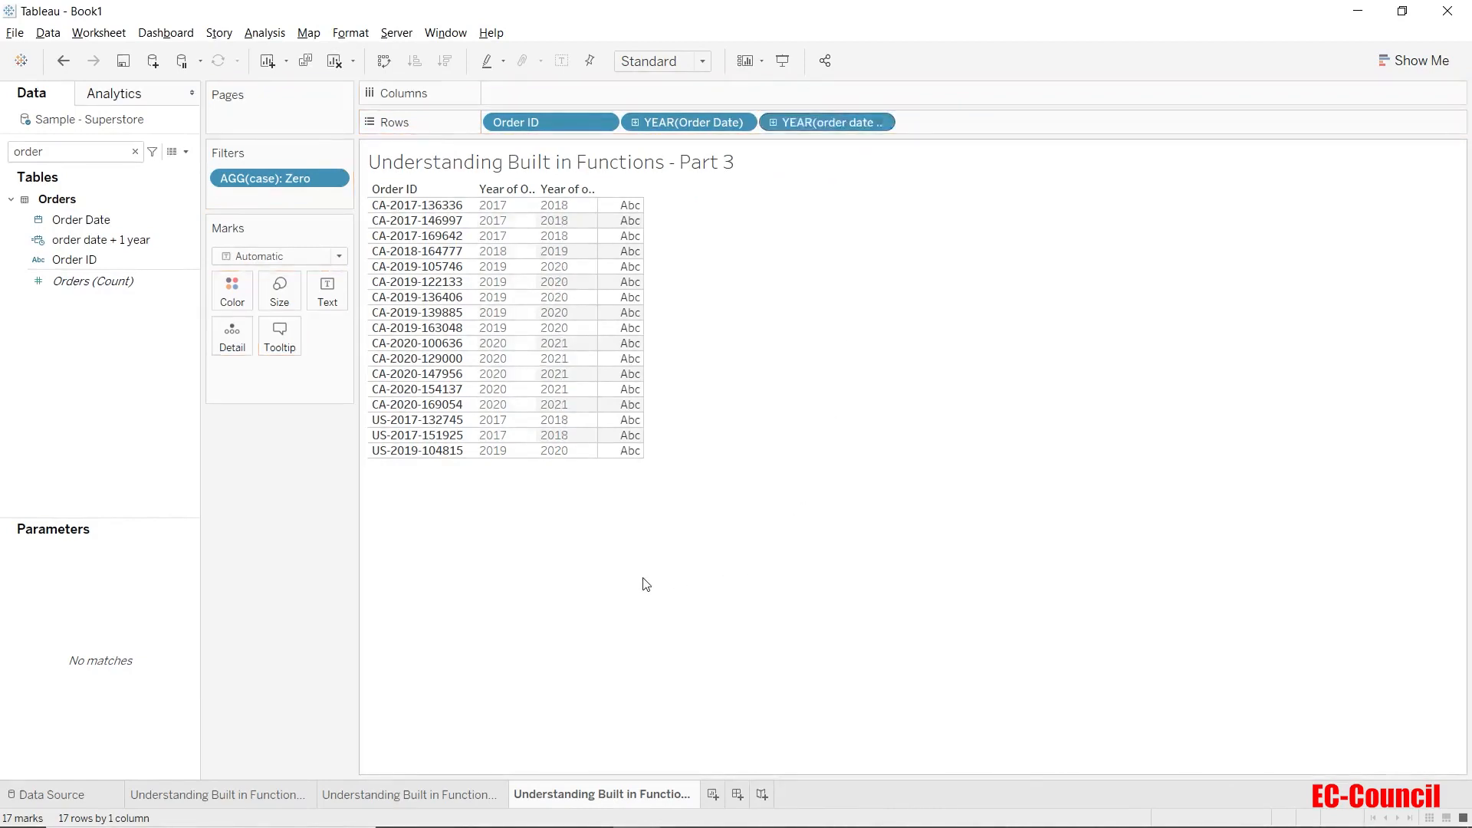
Fit the table to Entire View and widen both year columns until their headers are fully readable.
{"action": "left_click", "coordinate": [679, 61]}
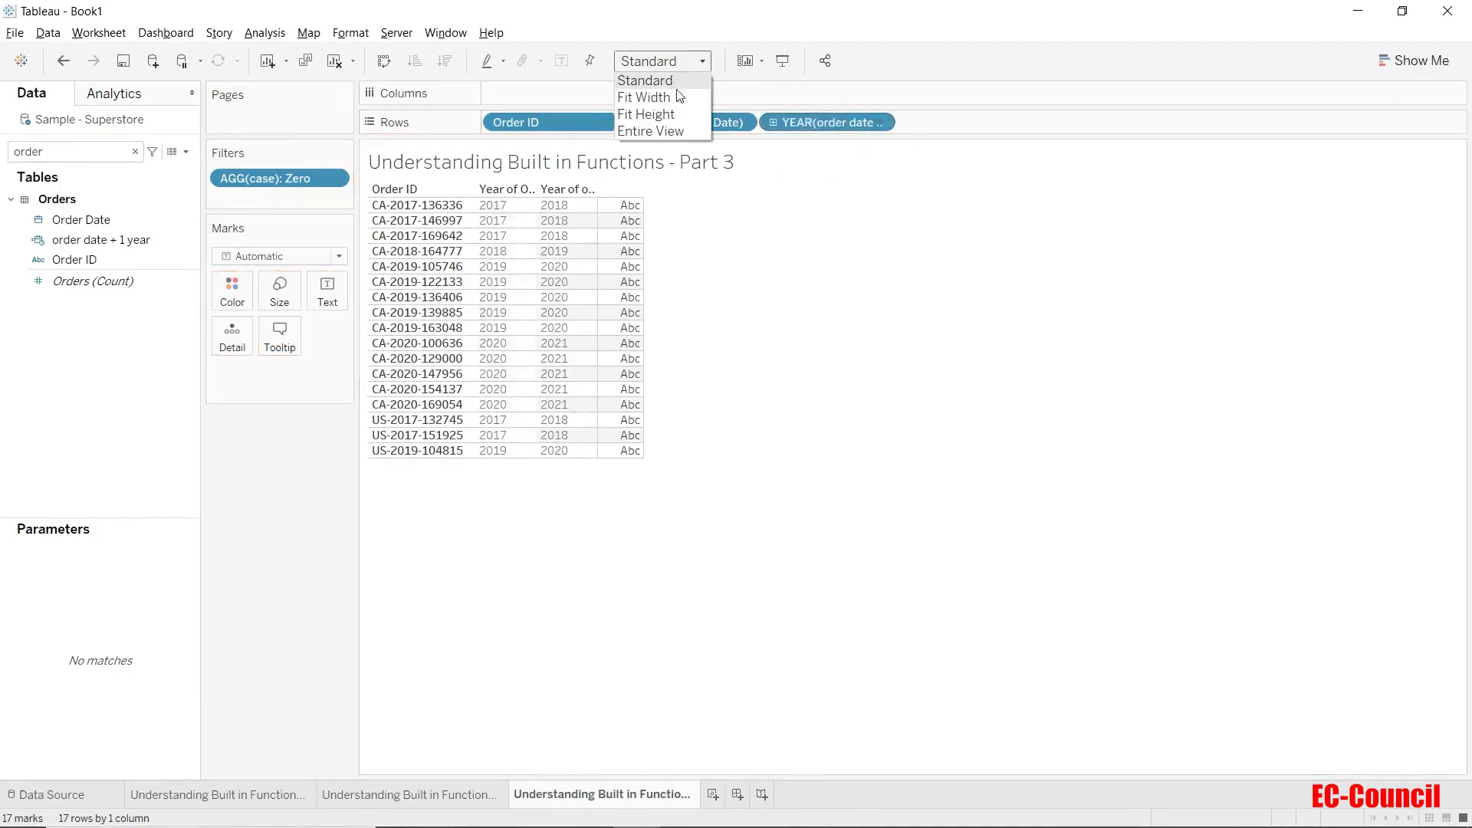
{"action": "left_click", "coordinate": [673, 115]}
{"action": "left_click", "coordinate": [679, 61]}
{"action": "left_click", "coordinate": [651, 131]}
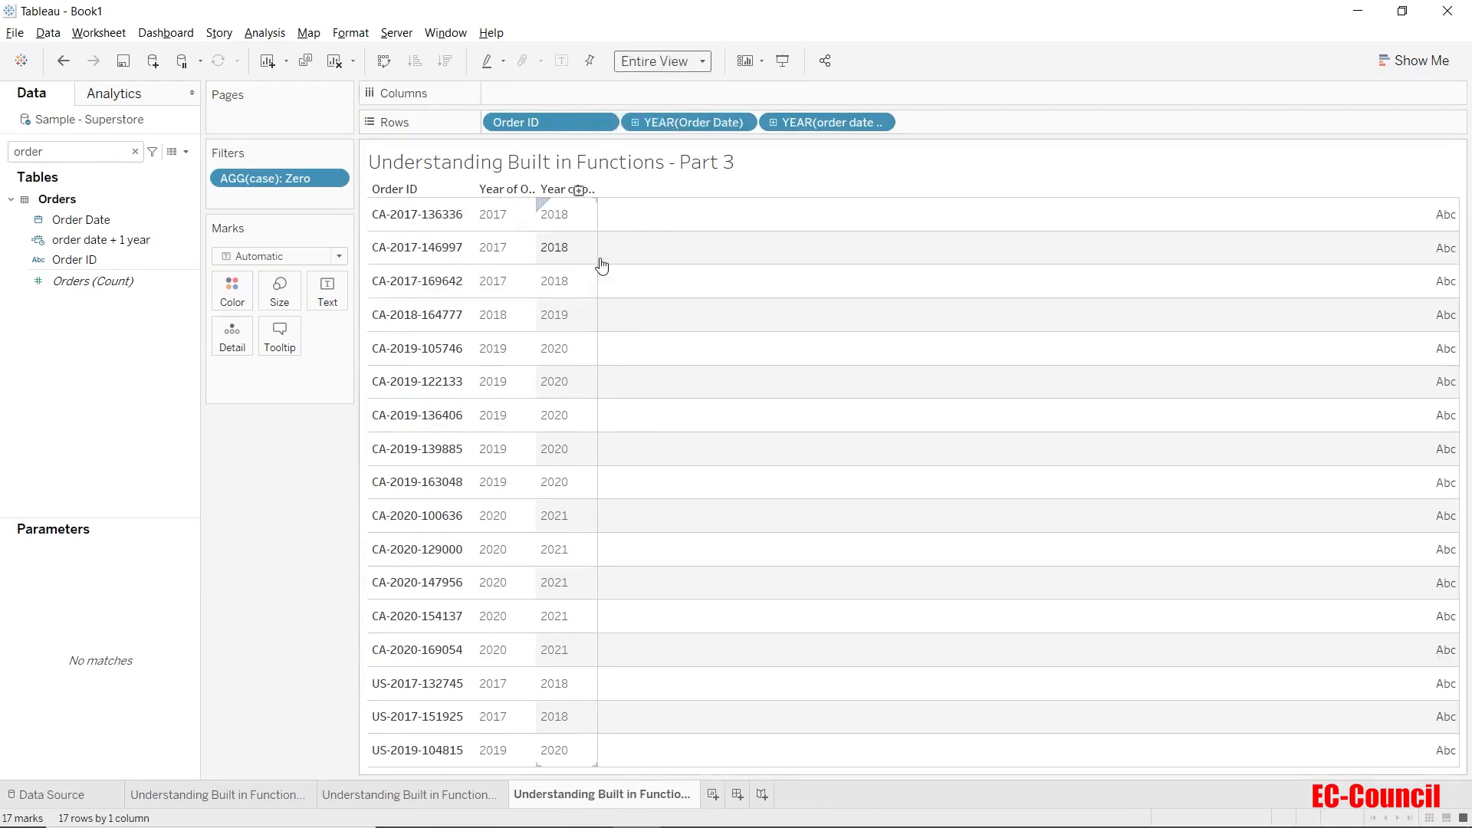
{"action": "left_click_drag", "start_coordinate": [597, 256], "coordinate": [810, 256]}
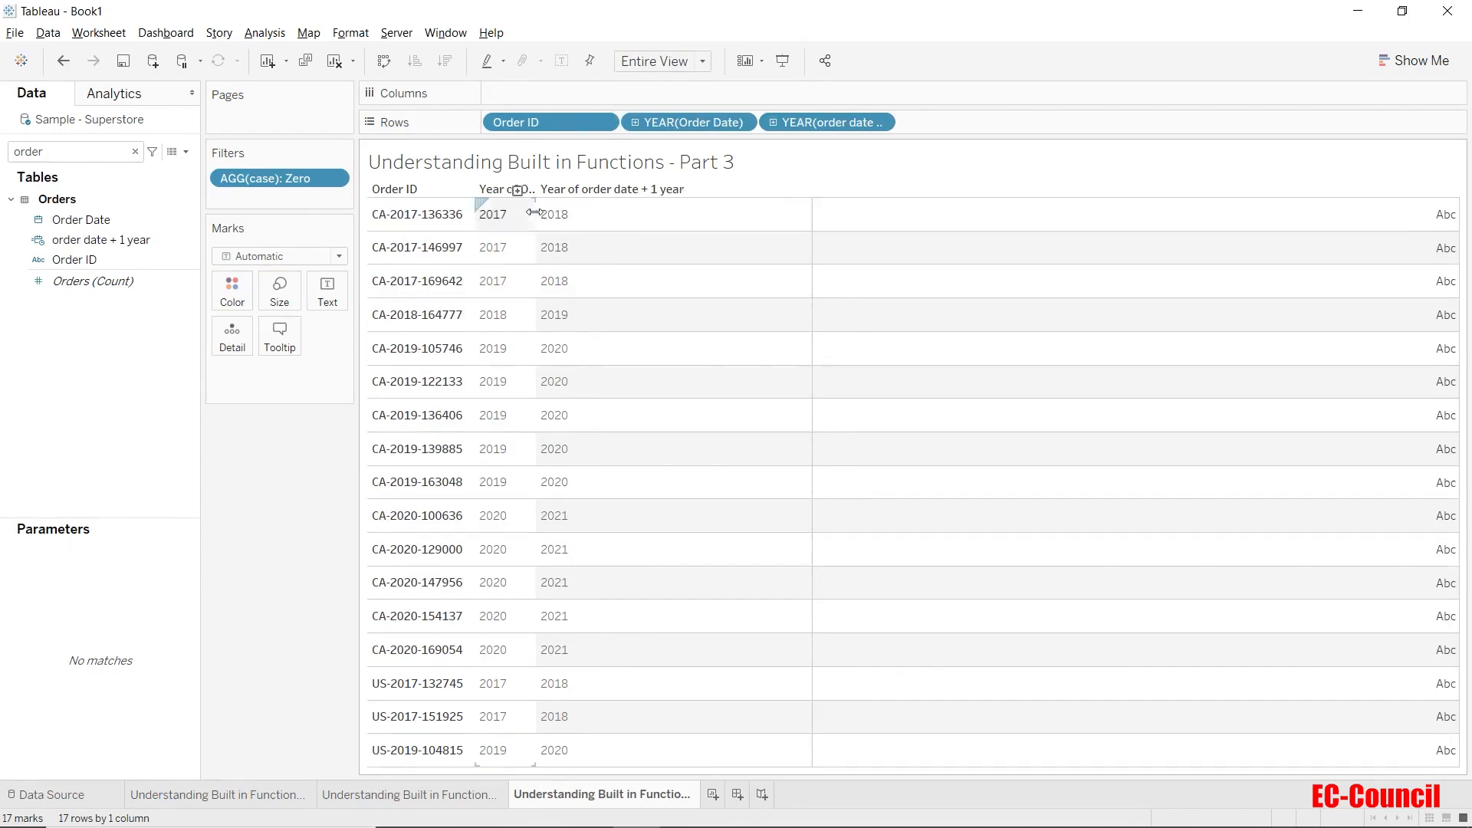
{"action": "left_click_drag", "start_coordinate": [684, 210], "coordinate": [684, 212]}
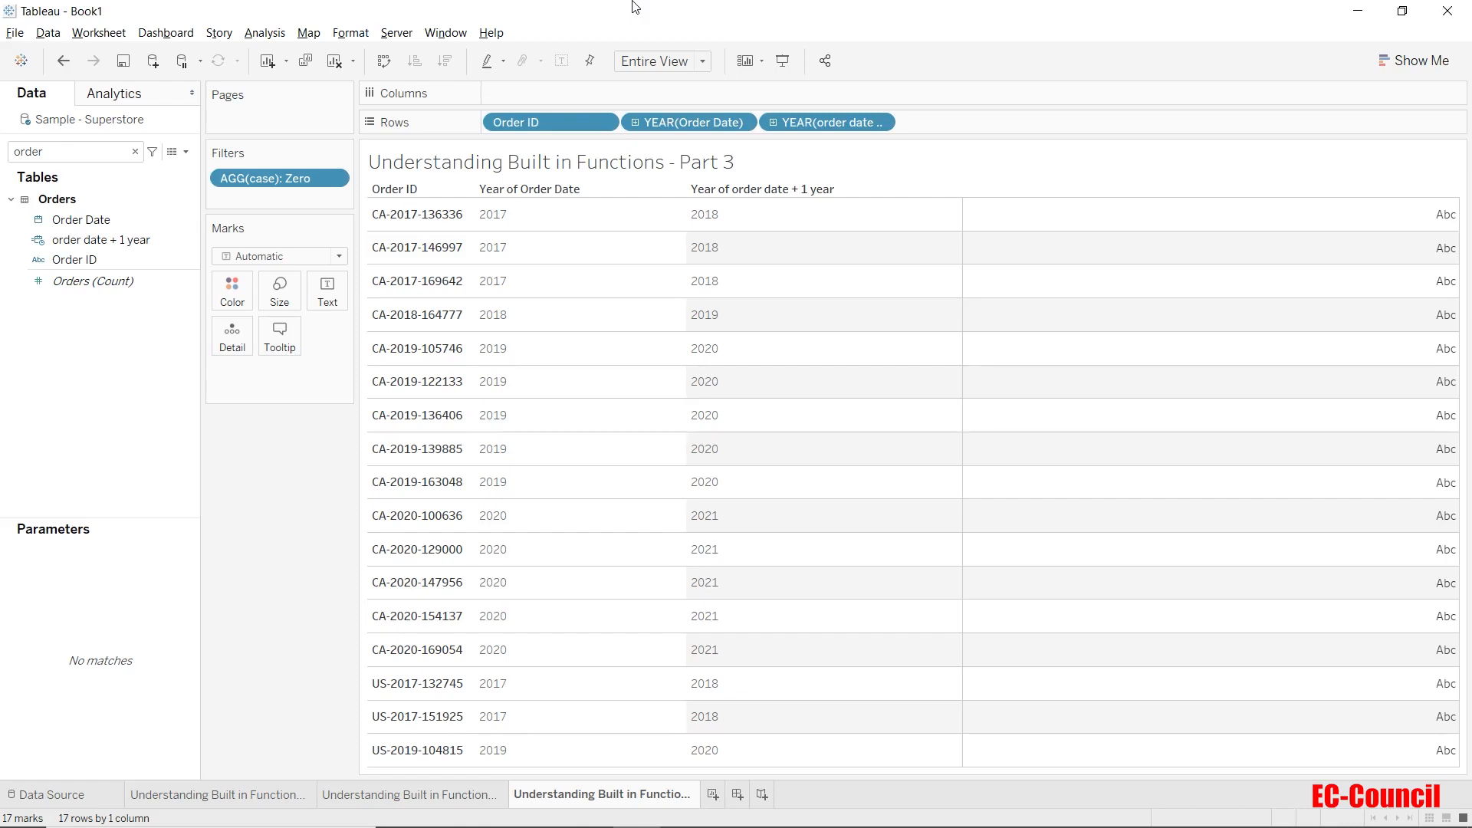
Create a calculated field named datediff and start its formula with datediff(.
{"action": "left_click", "coordinate": [188, 152]}
{"action": "left_click", "coordinate": [149, 164]}
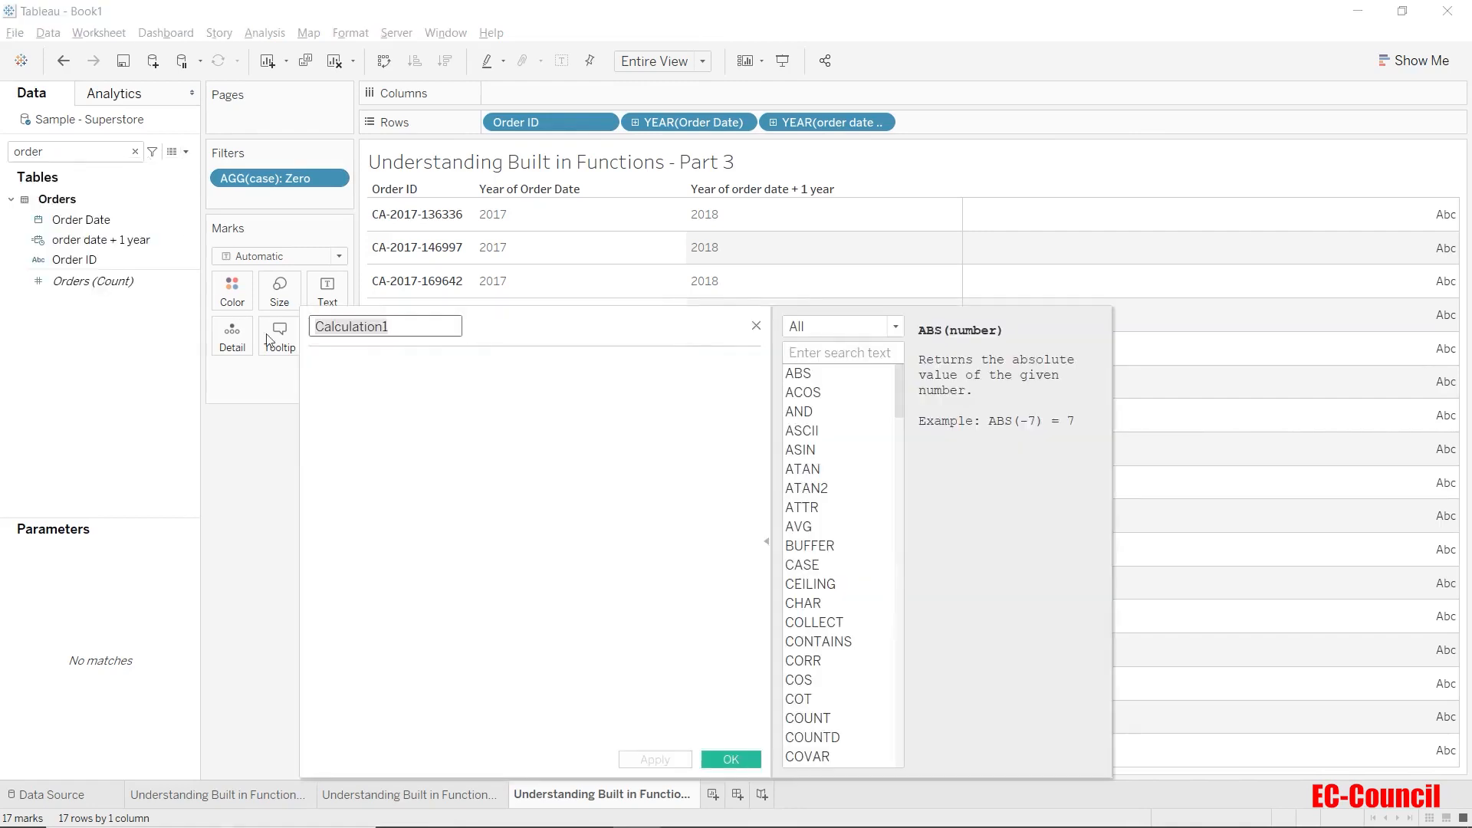
{"action": "type", "text": "date"}
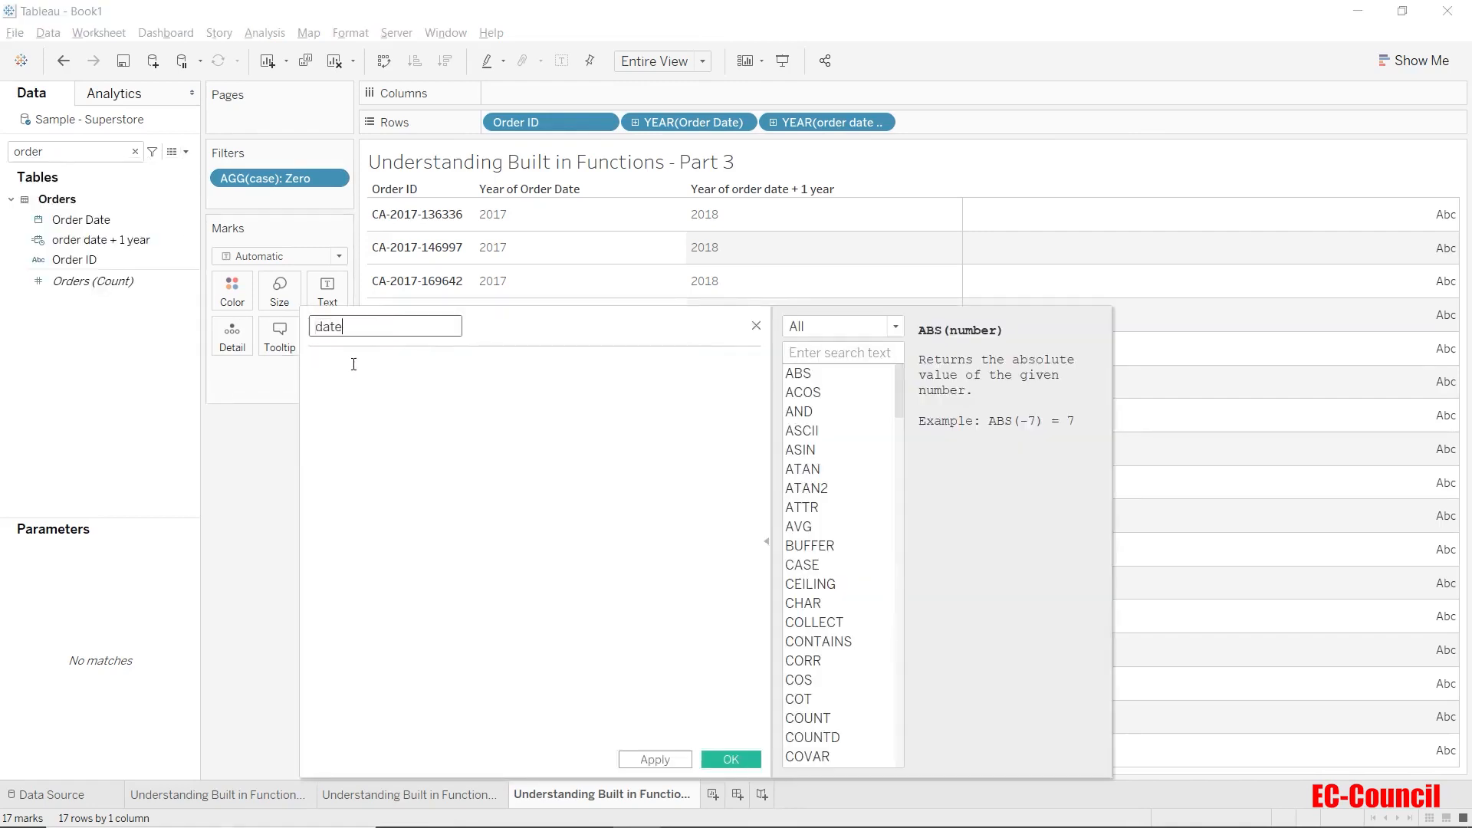
{"action": "type", "text": "diff"}
{"action": "left_click", "coordinate": [354, 363]}
{"action": "type", "text": "datediff"}
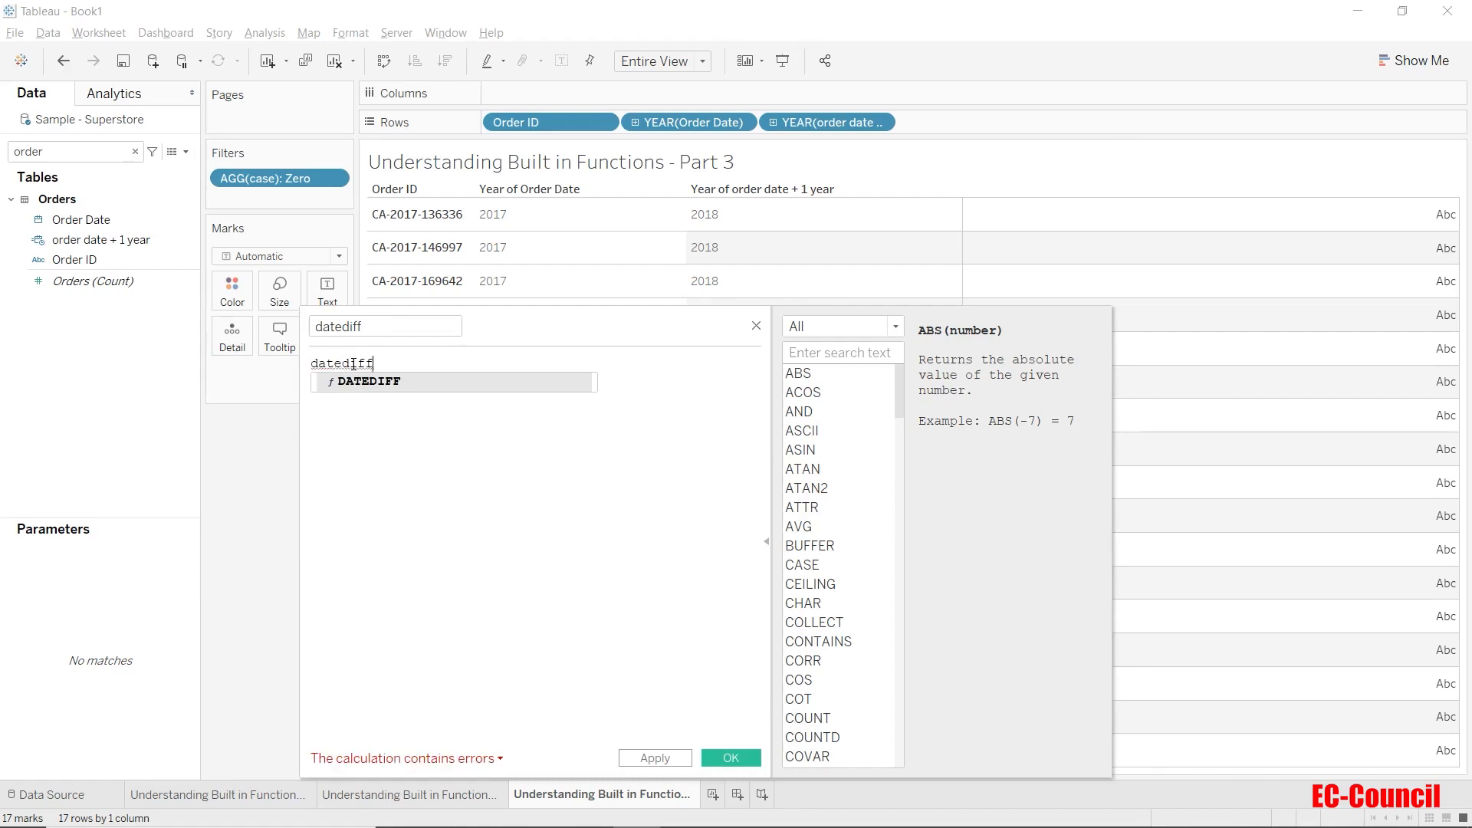
{"action": "type", "text": "("}
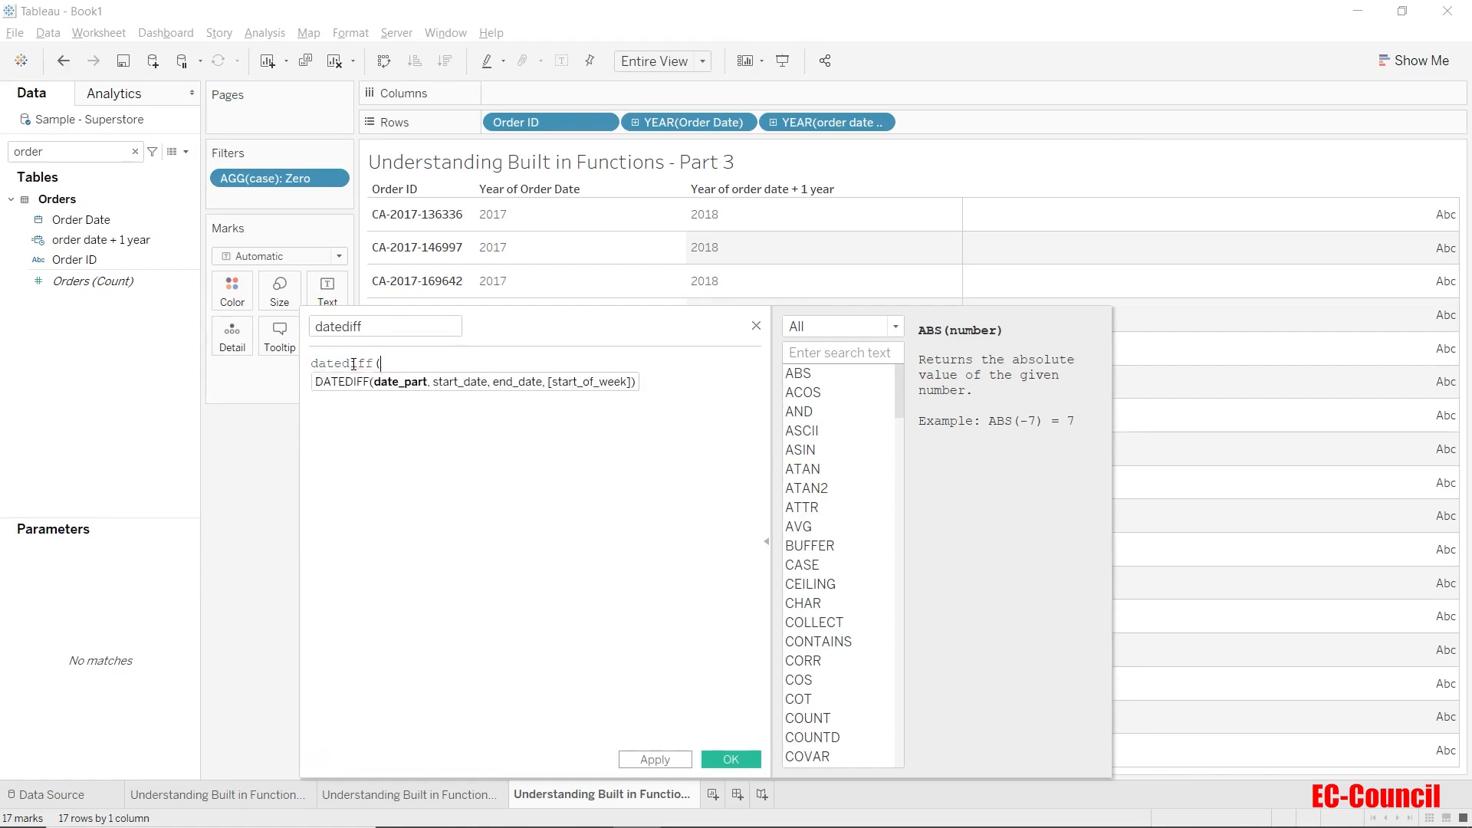
Complete the formula as datediff('month',[Order Date],[order date + 1 year]) and show the DATEDIFF function's description.
{"action": "type", "text": "''Months"}
{"action": "key", "text": "BackSpace"}
{"action": "key", "text": "BackSpace"}
{"action": "key", "text": "BackSpace"}
{"action": "key", "text": "BackSpace"}
{"action": "key", "text": "BackSpace"}
{"action": "key", "text": "BackSpace"}
{"action": "type", "text": "month',ord"}
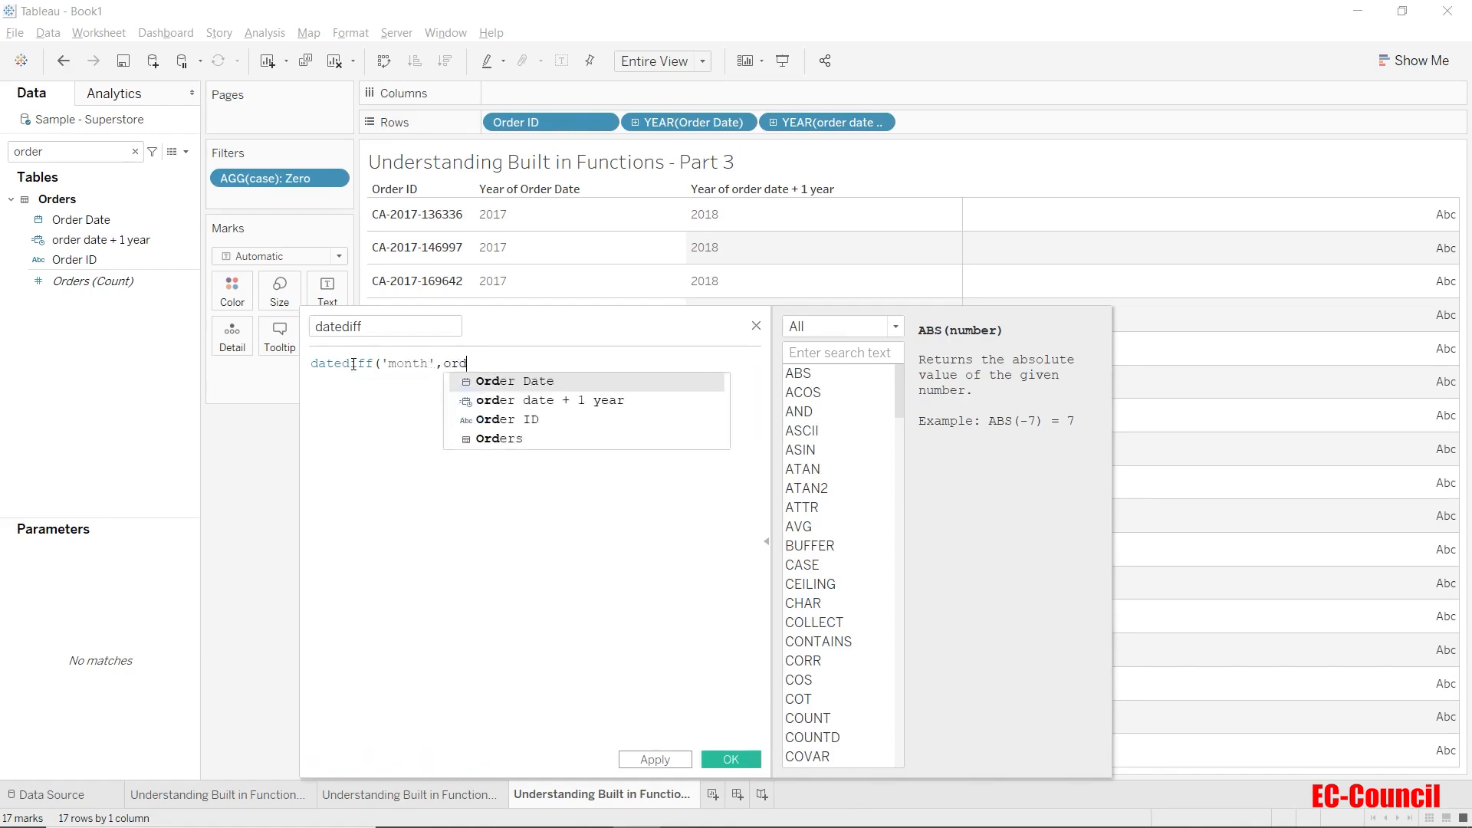
{"action": "key", "text": "Return"}
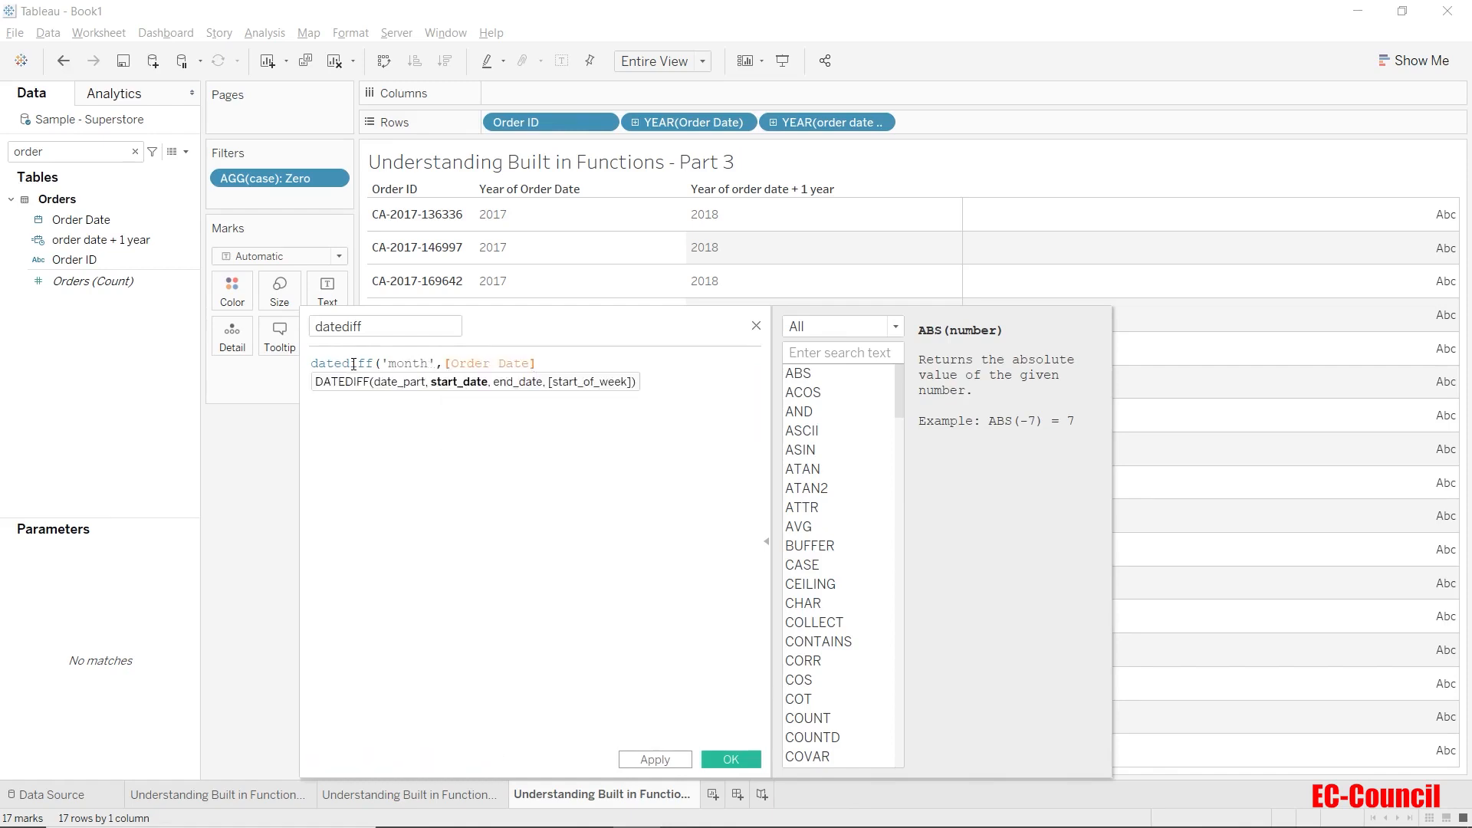
{"action": "type", "text": ",ord"}
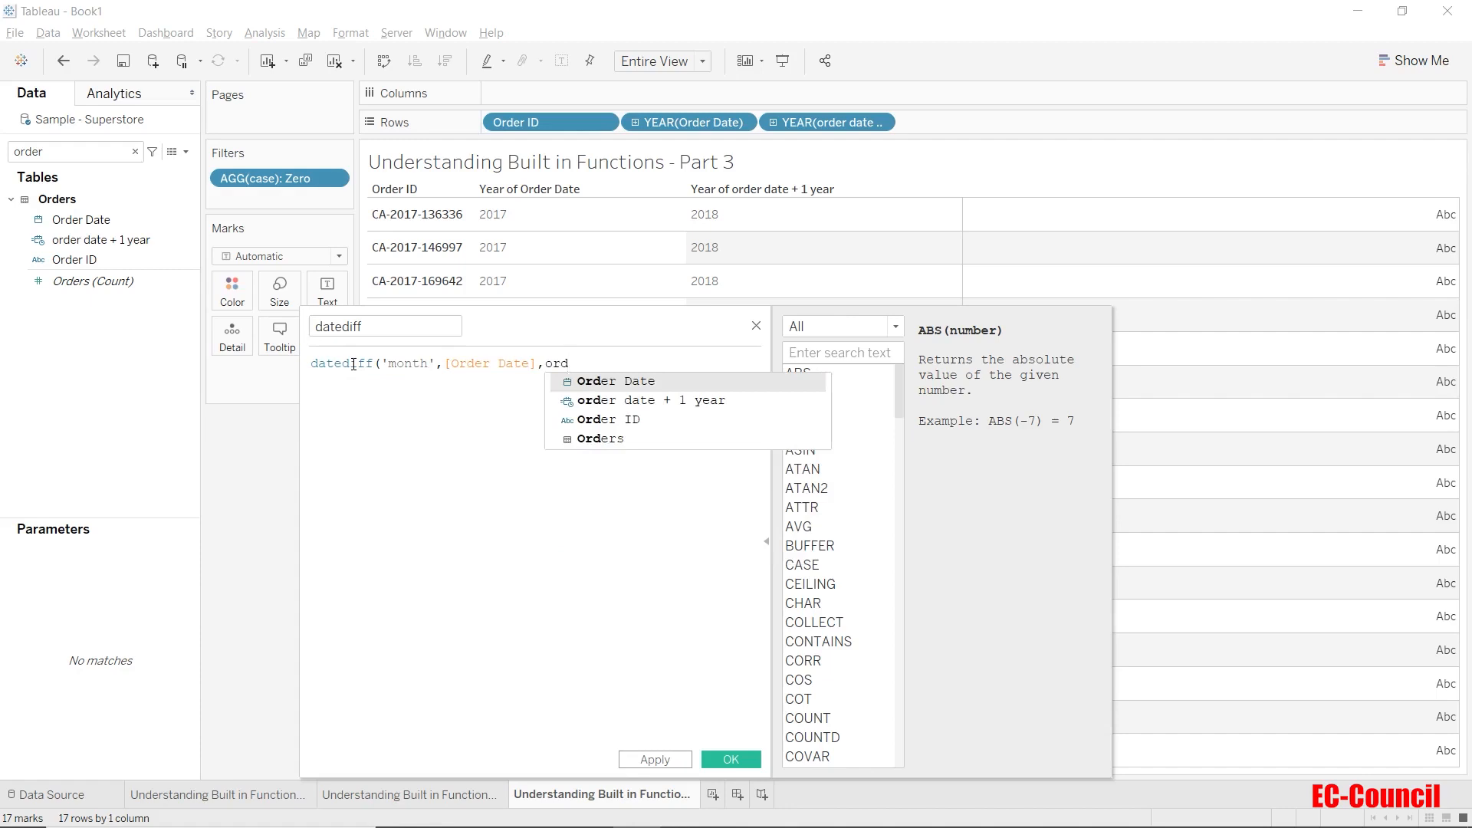
{"action": "key", "text": "Down"}
{"action": "key", "text": "Return"}
{"action": "type", "text": ")"}
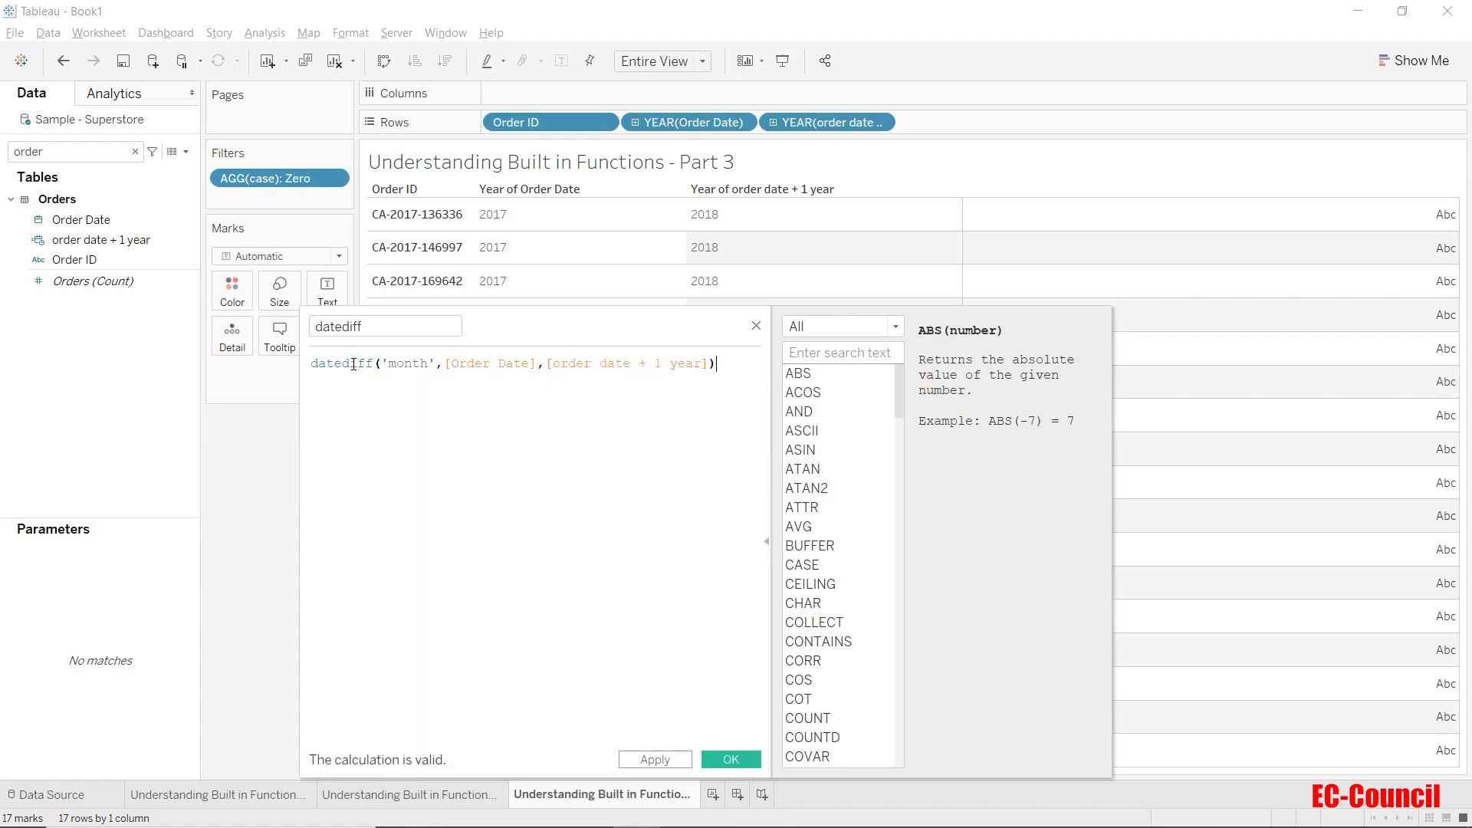
{"action": "left_click", "coordinate": [353, 364]}
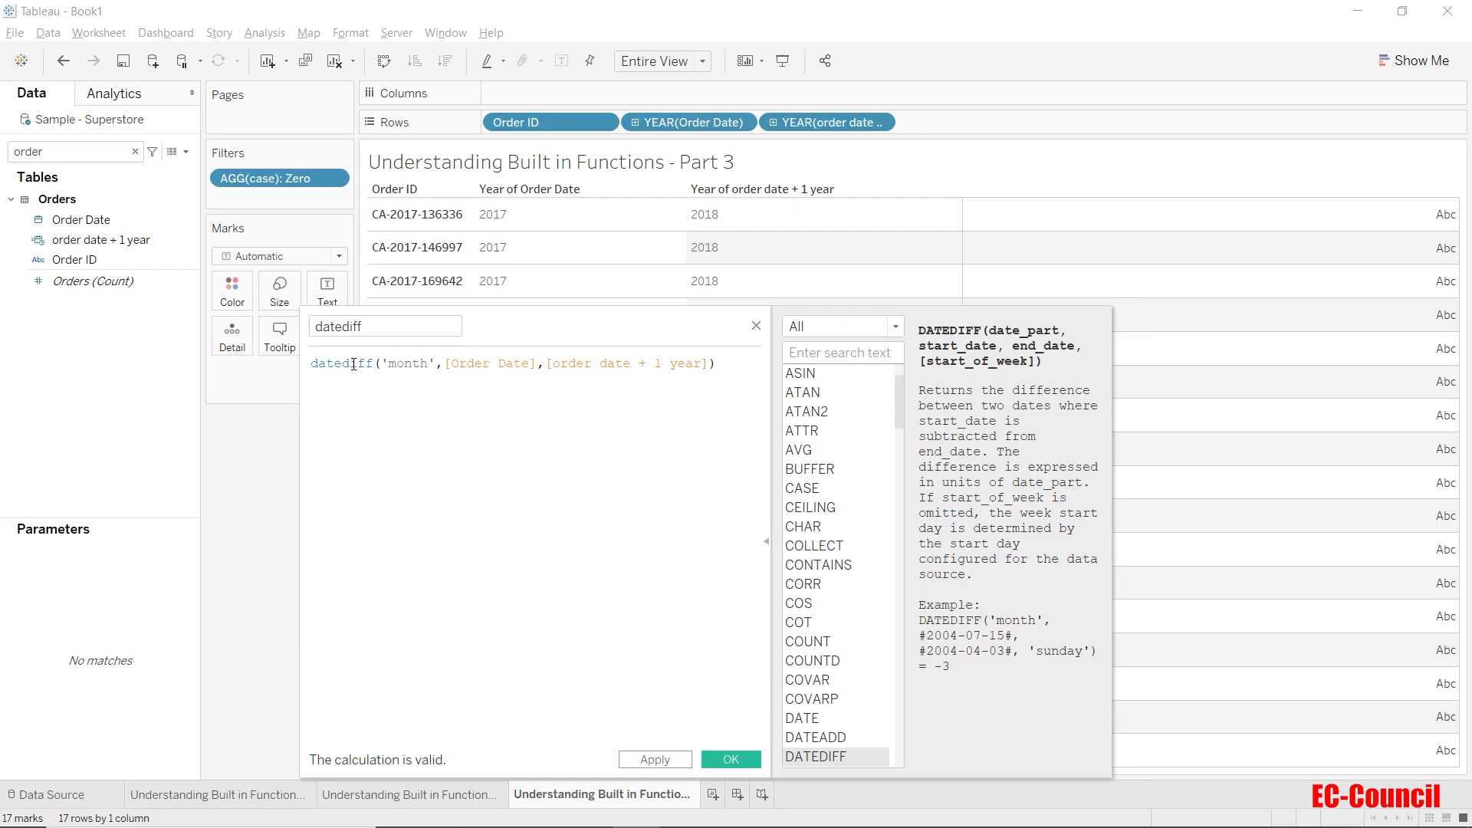
Wrap the whole datediff formula in avg( ) and save the calculated field.
{"action": "left_click", "coordinate": [314, 364]}
{"action": "type", "text": "avg("}
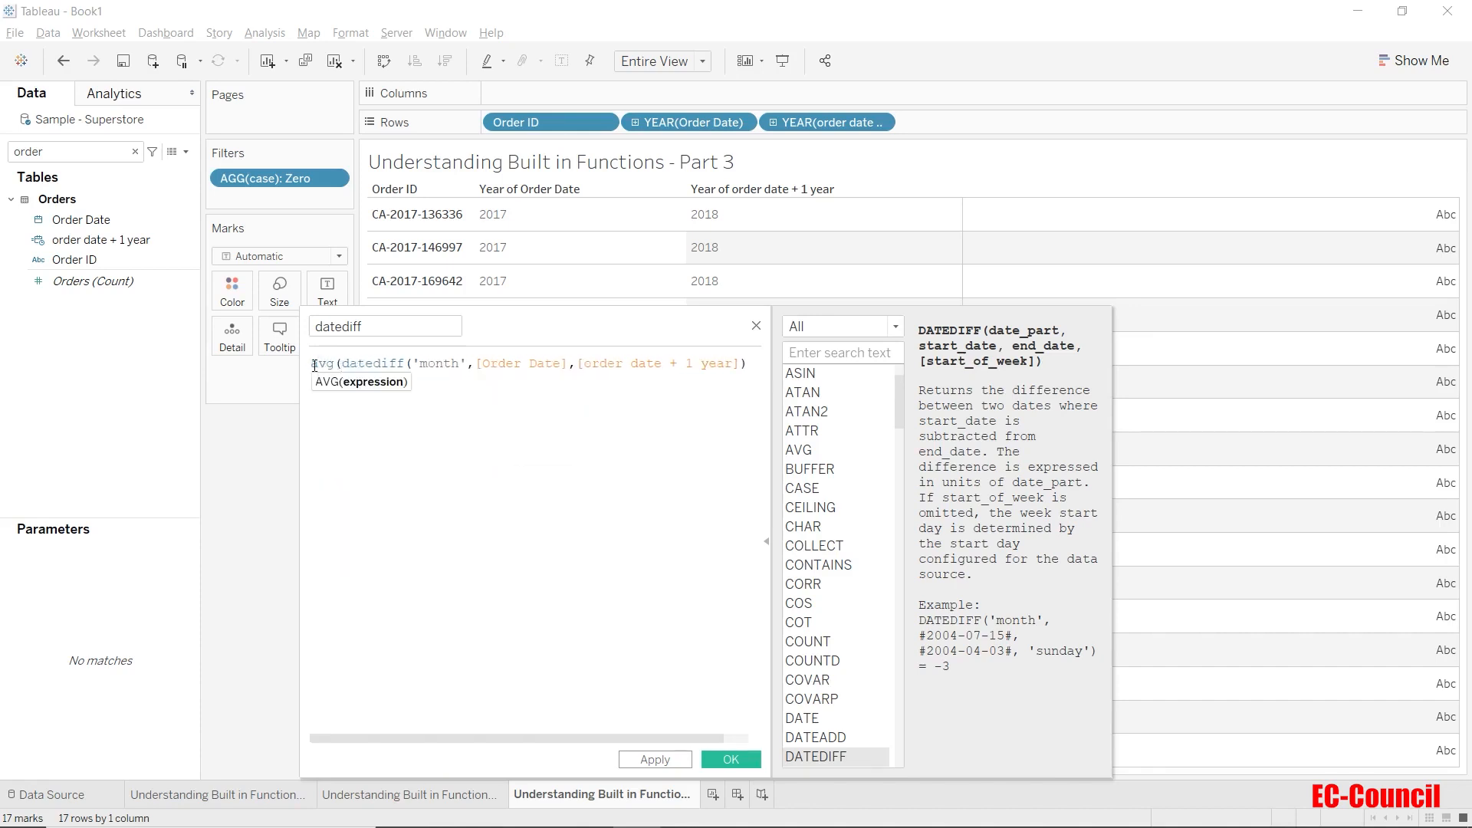
{"action": "key", "text": "Right"}
{"action": "key", "text": "Right"}
{"action": "key", "text": "Right"}
{"action": "key", "text": "Right"}
{"action": "key", "text": "Right"}
{"action": "key", "text": "Right"}
{"action": "key", "text": "Right"}
{"action": "key", "text": "Right"}
{"action": "key", "text": "Right"}
{"action": "key", "text": "Right"}
{"action": "key", "text": "Right"}
{"action": "key", "text": "Right"}
{"action": "key", "text": "Right"}
{"action": "key", "text": "Right"}
{"action": "key", "text": "Right"}
{"action": "key", "text": "Right"}
{"action": "key", "text": "Right"}
{"action": "key", "text": "Right"}
{"action": "key", "text": "Right"}
{"action": "key", "text": "Right"}
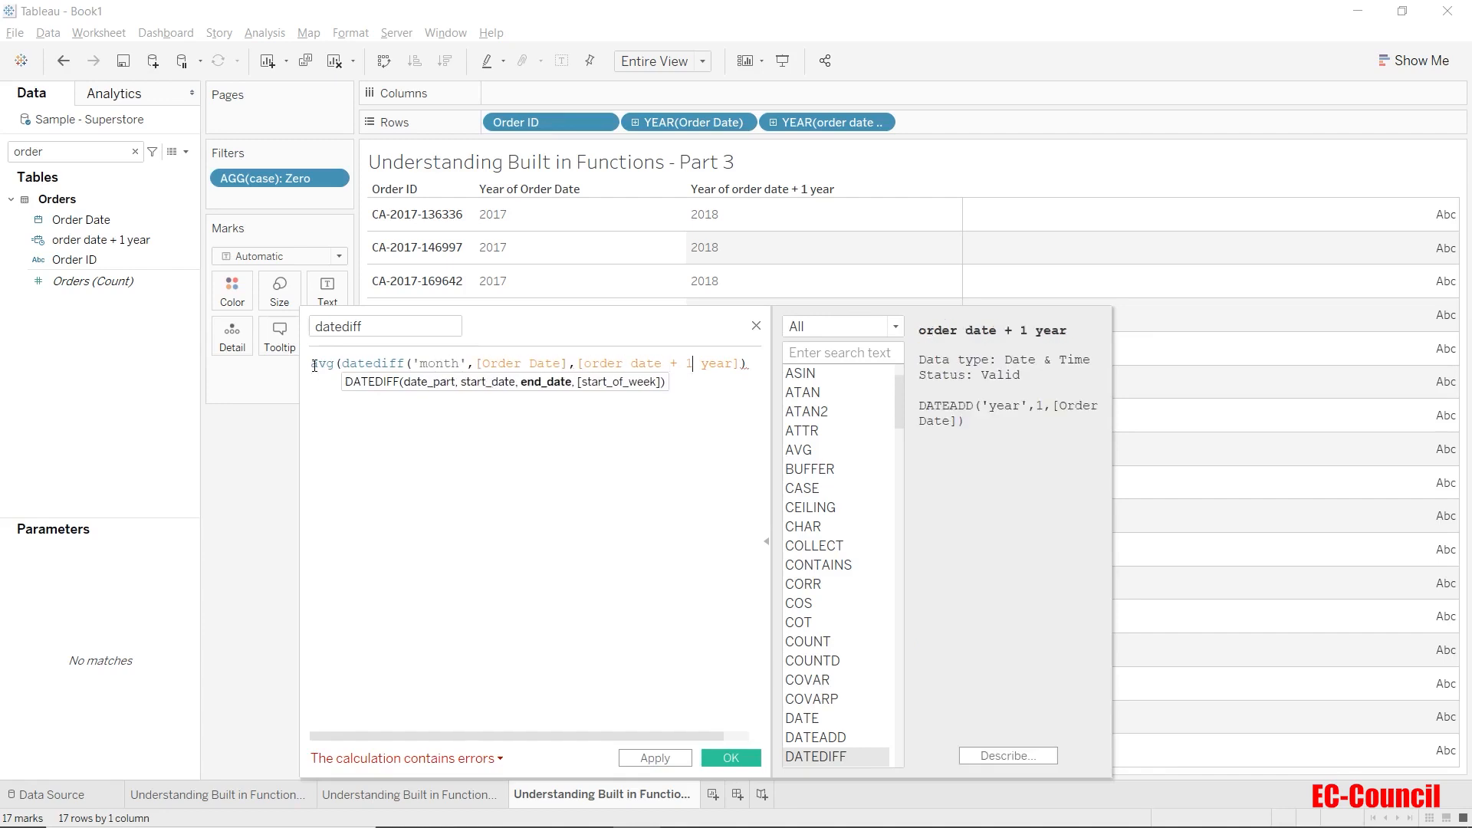
{"action": "key", "text": "Right"}
{"action": "key", "text": "Right"}
{"action": "key", "text": "Right"}
{"action": "key", "text": "Right"}
{"action": "type", "text": ")"}
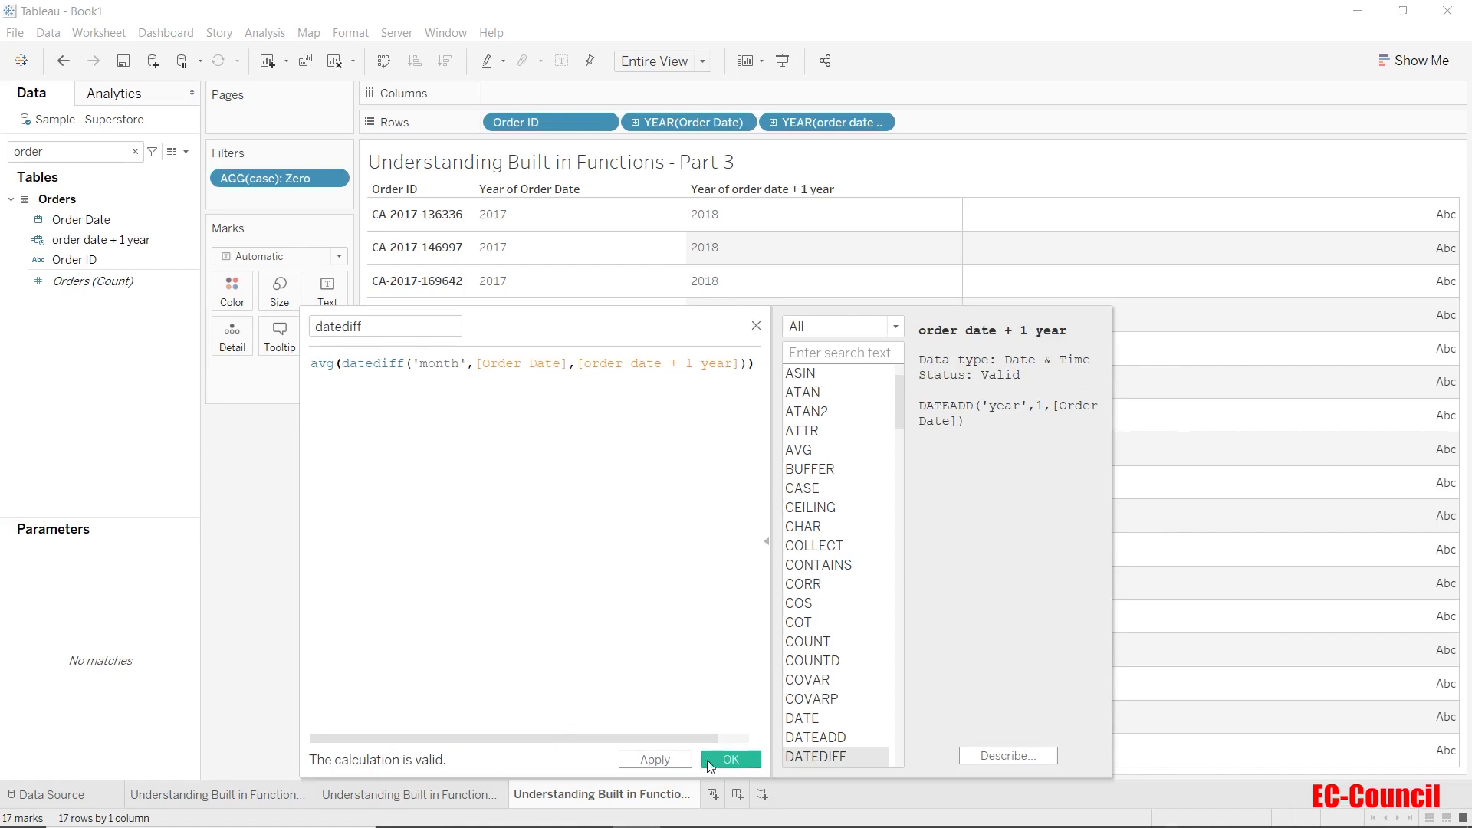
{"action": "left_click", "coordinate": [728, 761]}
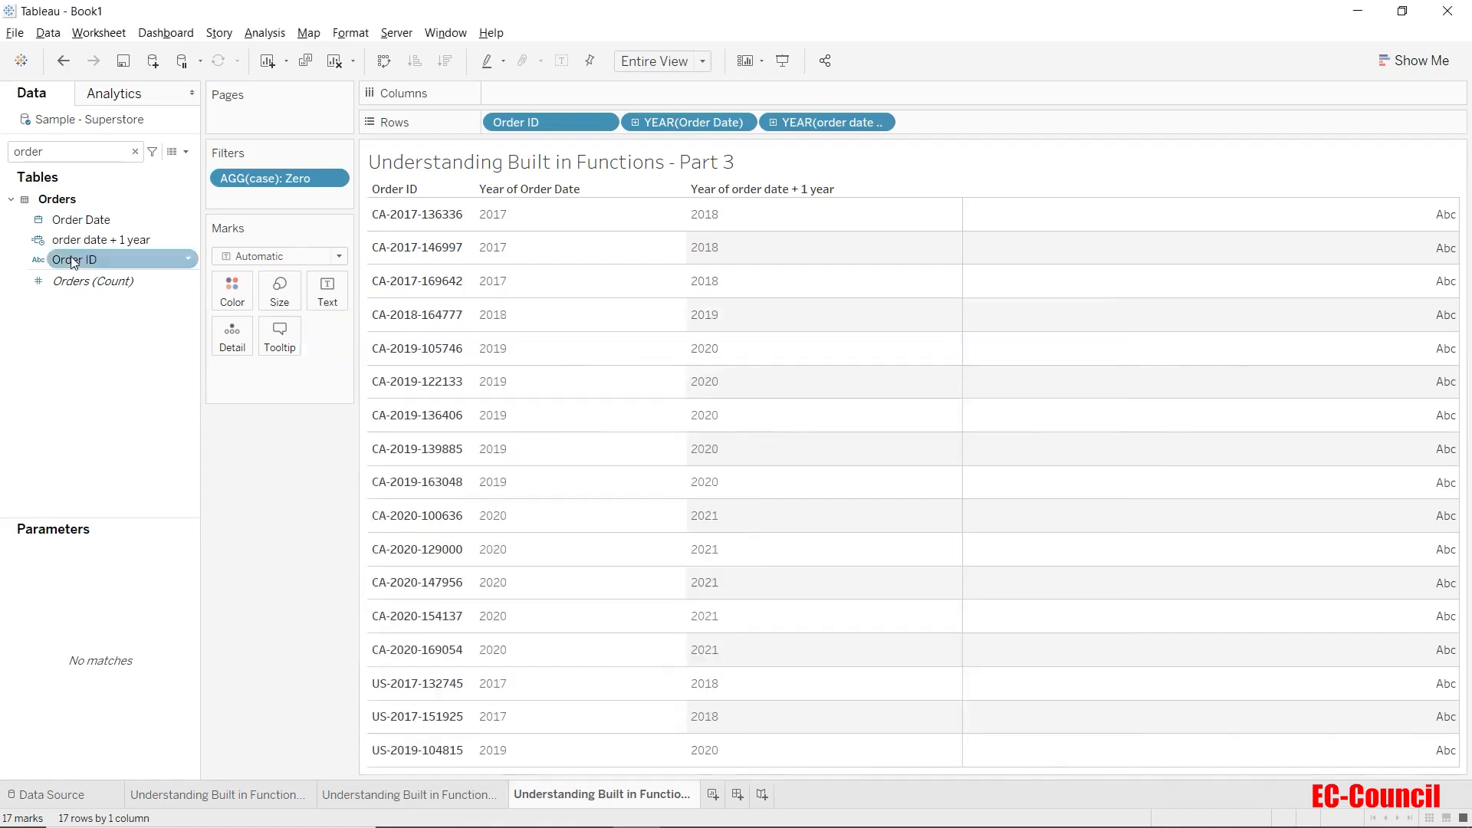
Search the fields for diff, show datediff as the text of the table, and inspect the value for the first order.
{"action": "left_click", "coordinate": [82, 150]}
{"action": "key", "text": "BackSpace"}
{"action": "key", "text": "BackSpace"}
{"action": "key", "text": "BackSpace"}
{"action": "key", "text": "BackSpace"}
{"action": "key", "text": "BackSpace"}
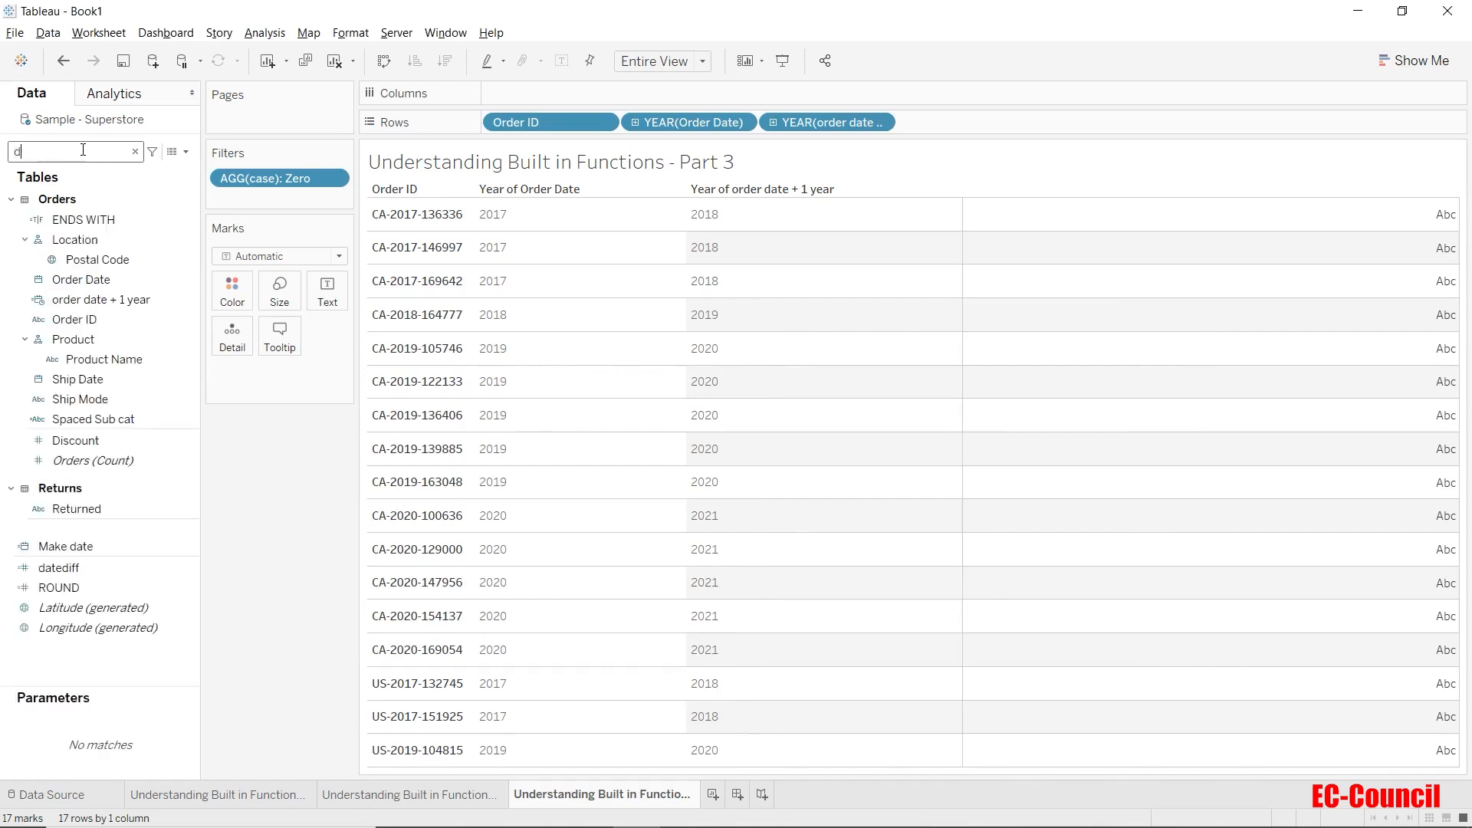
{"action": "type", "text": "diff"}
{"action": "left_click_drag", "start_coordinate": [59, 213], "coordinate": [340, 296]}
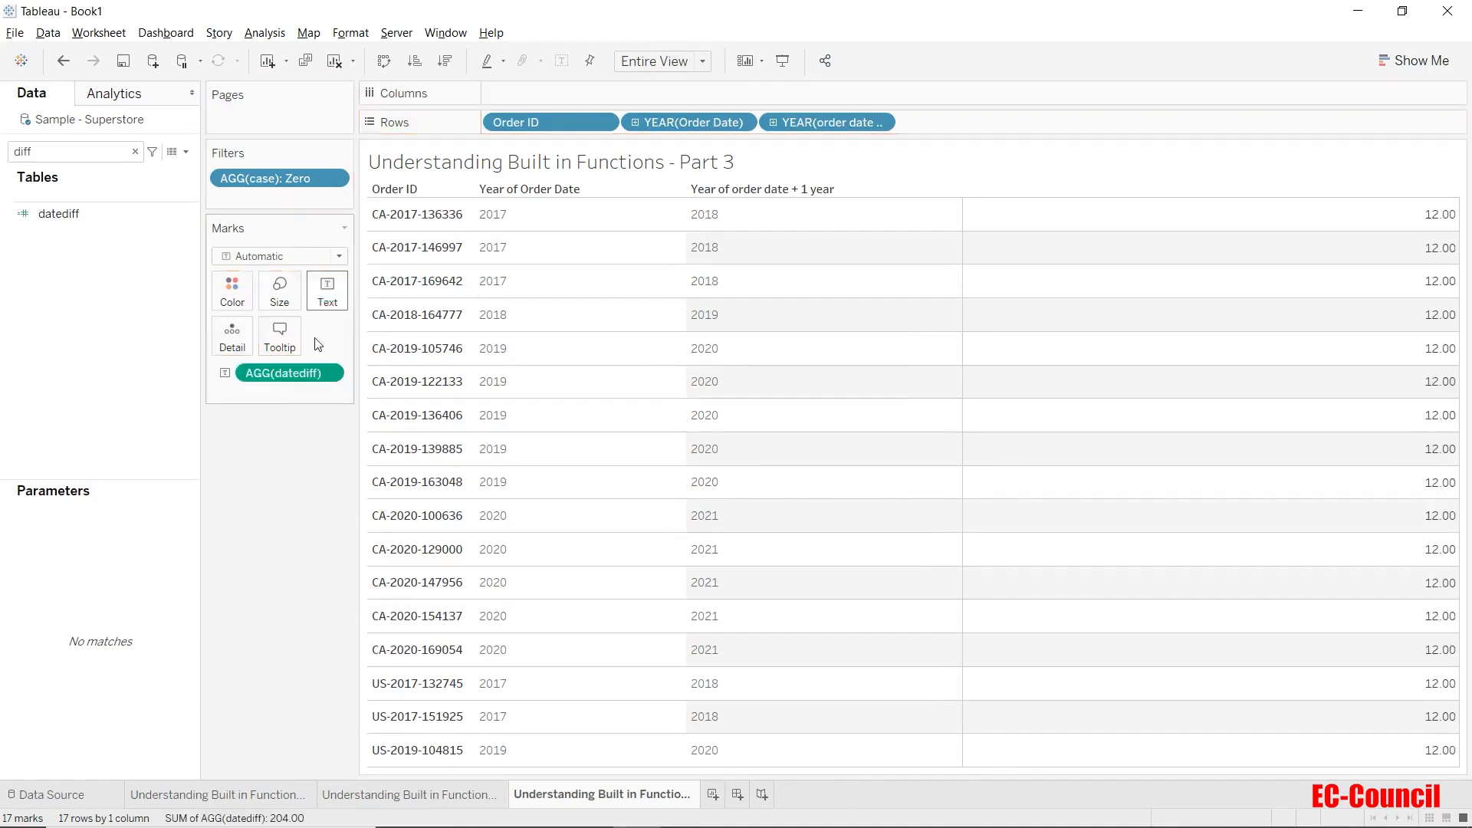
{"action": "mouse_move", "coordinate": [1239, 220]}
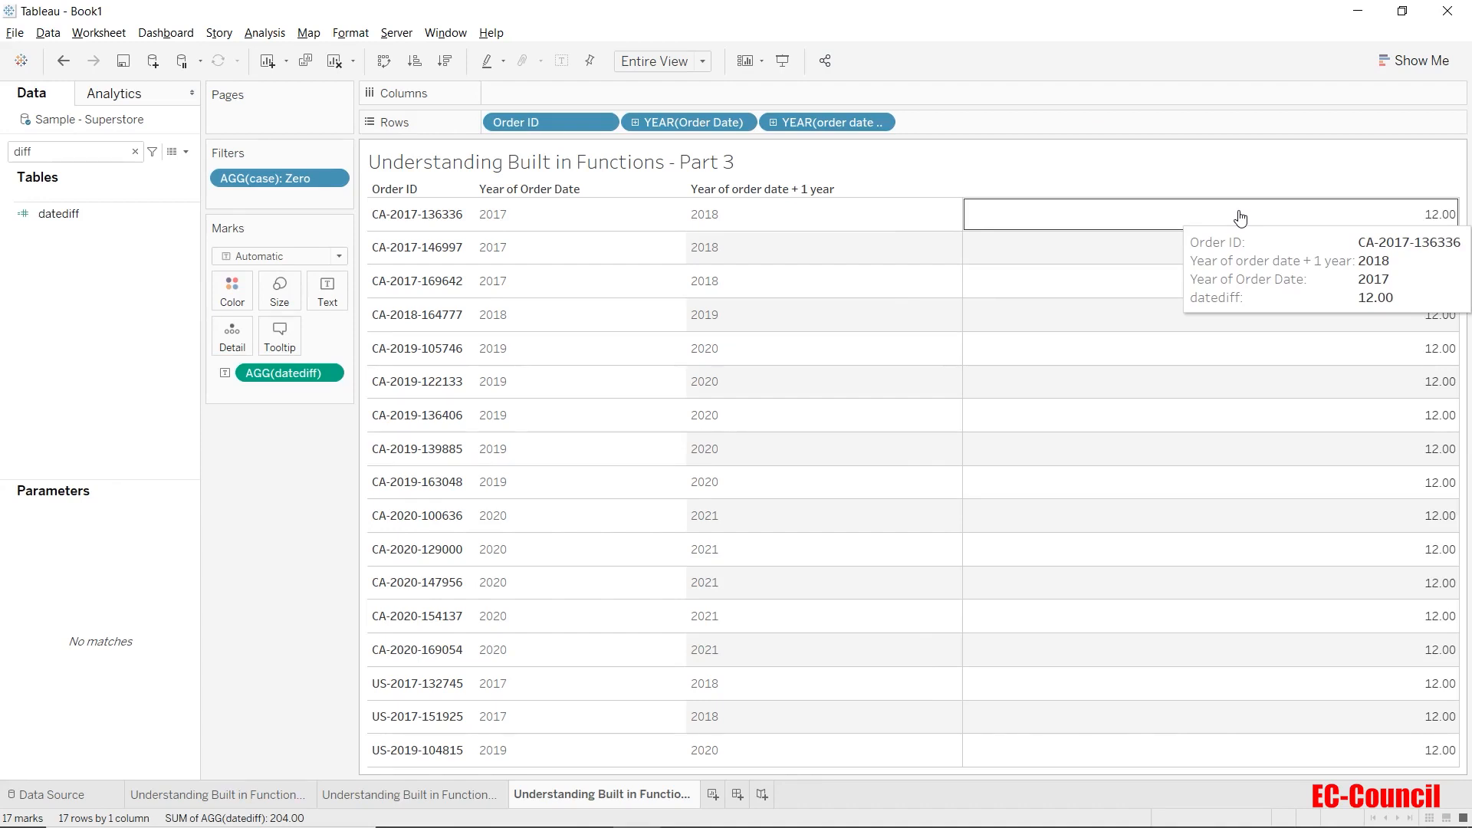
Edit the datediff field to use 'year' as its date part, apply it to the table and close the editor.
{"action": "left_click", "coordinate": [52, 215]}
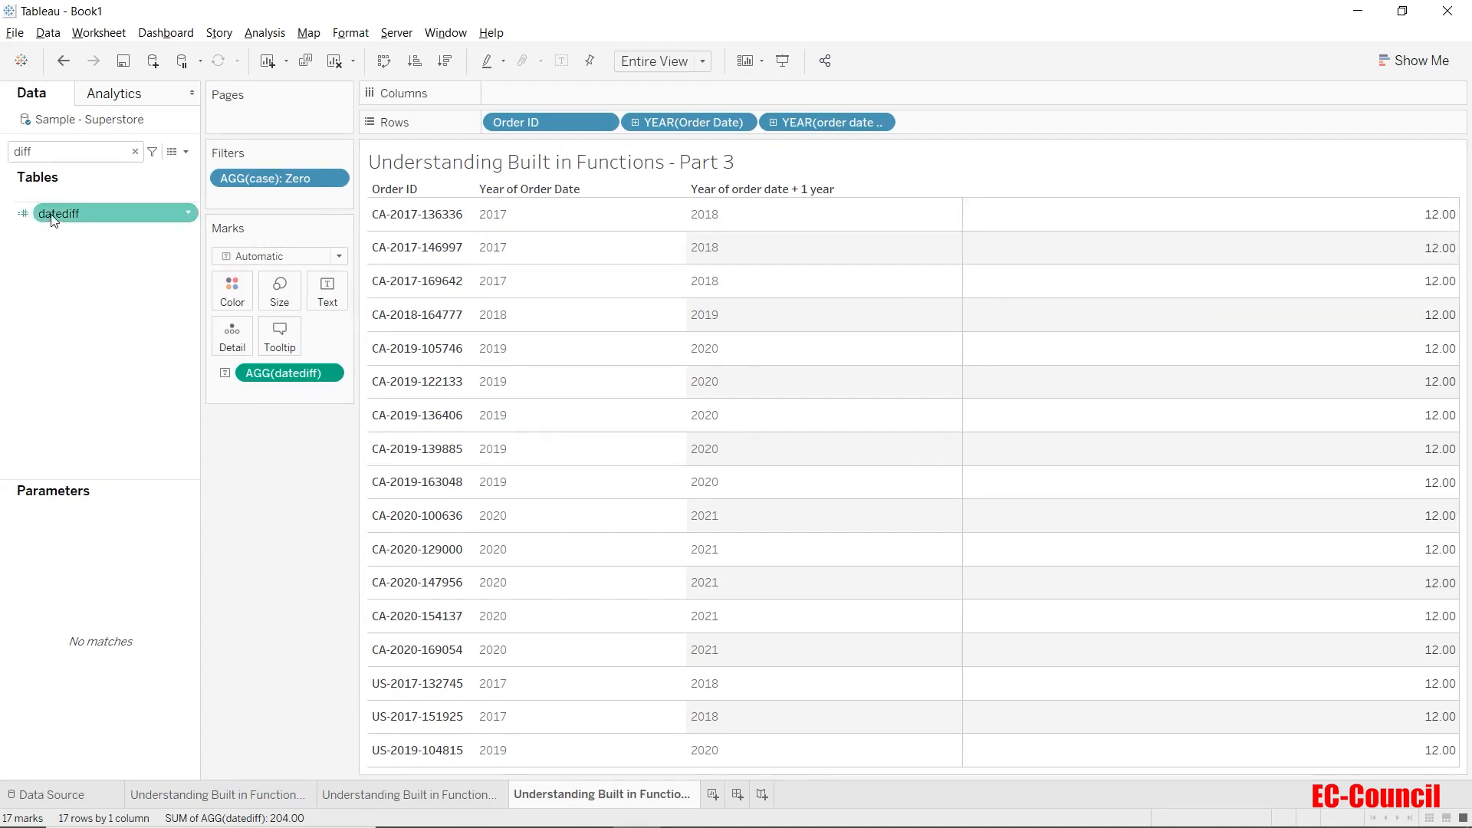
{"action": "right_click", "coordinate": [52, 215]}
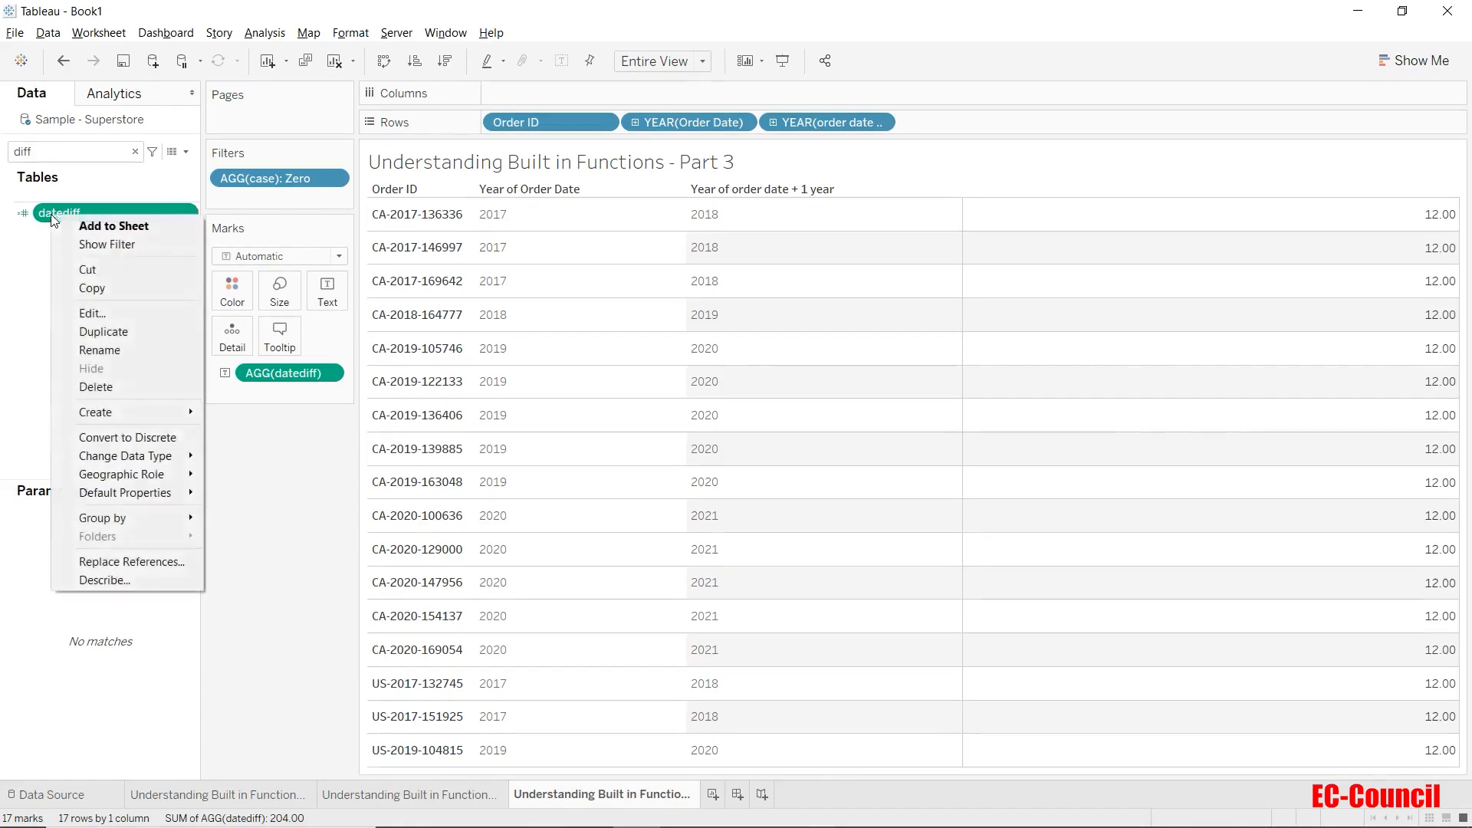
{"action": "left_click", "coordinate": [107, 311]}
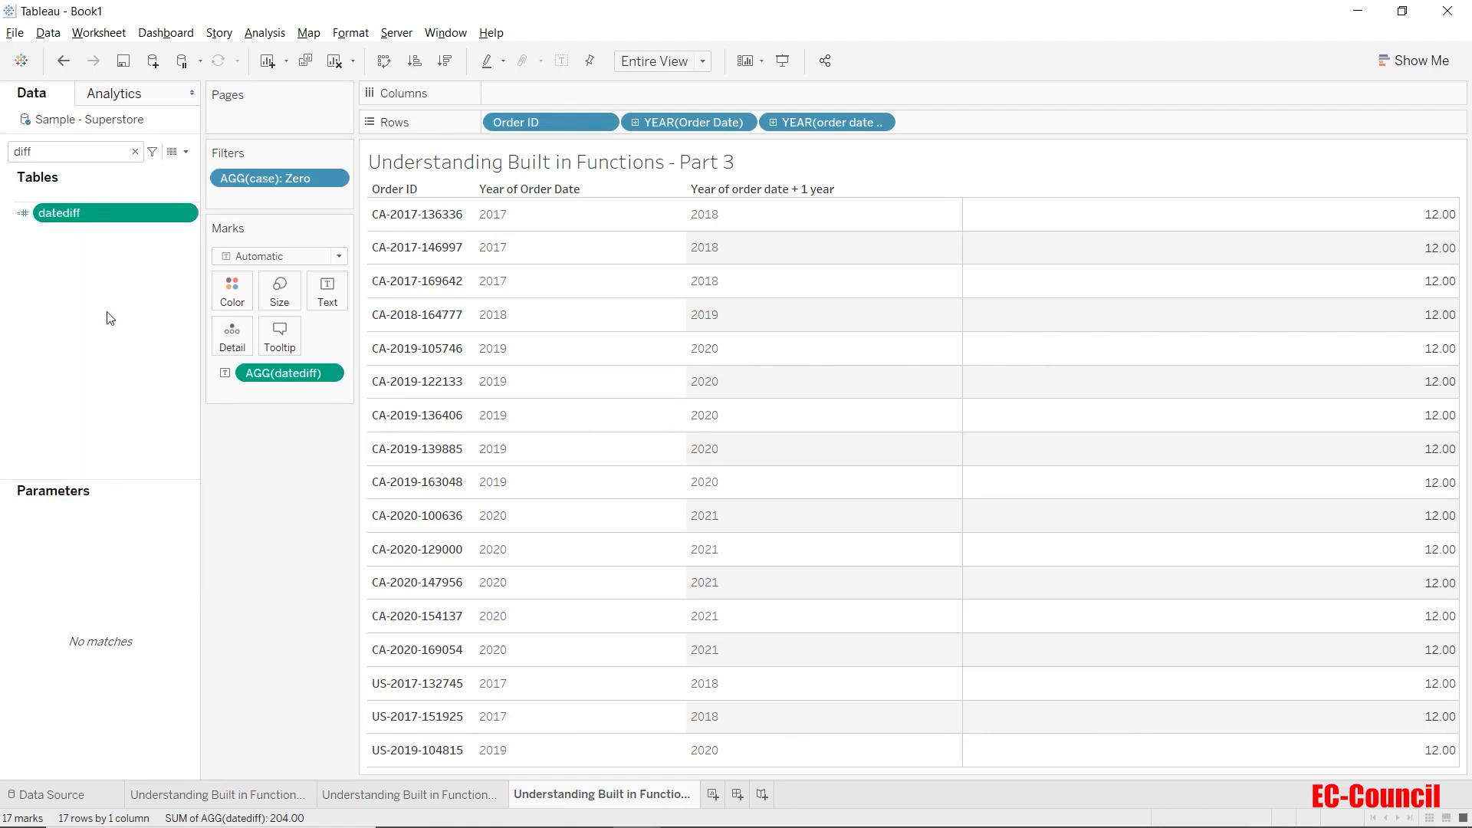
{"action": "left_click_drag", "start_coordinate": [424, 363], "coordinate": [387, 365]}
{"action": "type", "text": "y"}
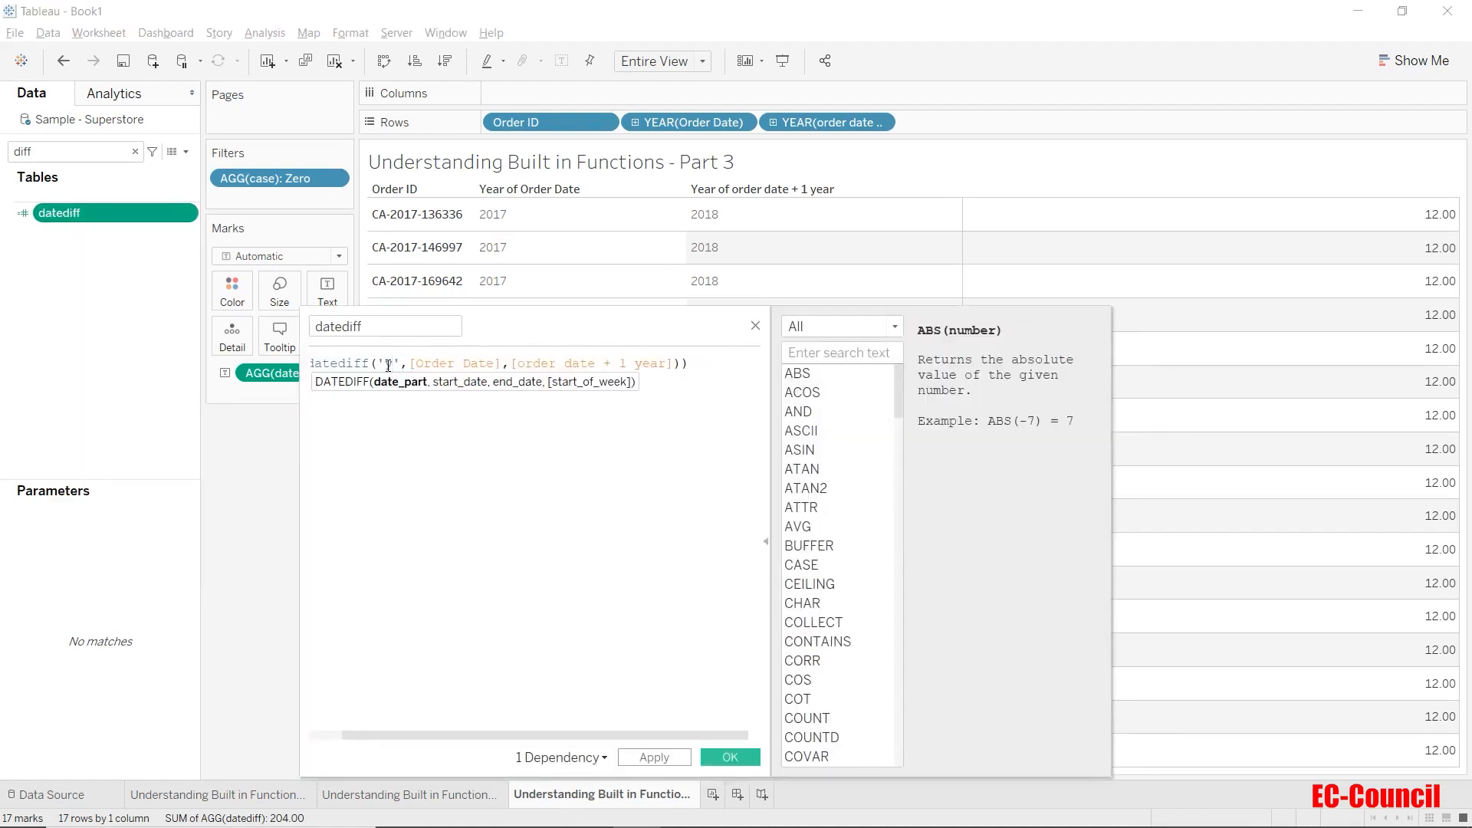
{"action": "type", "text": "ear"}
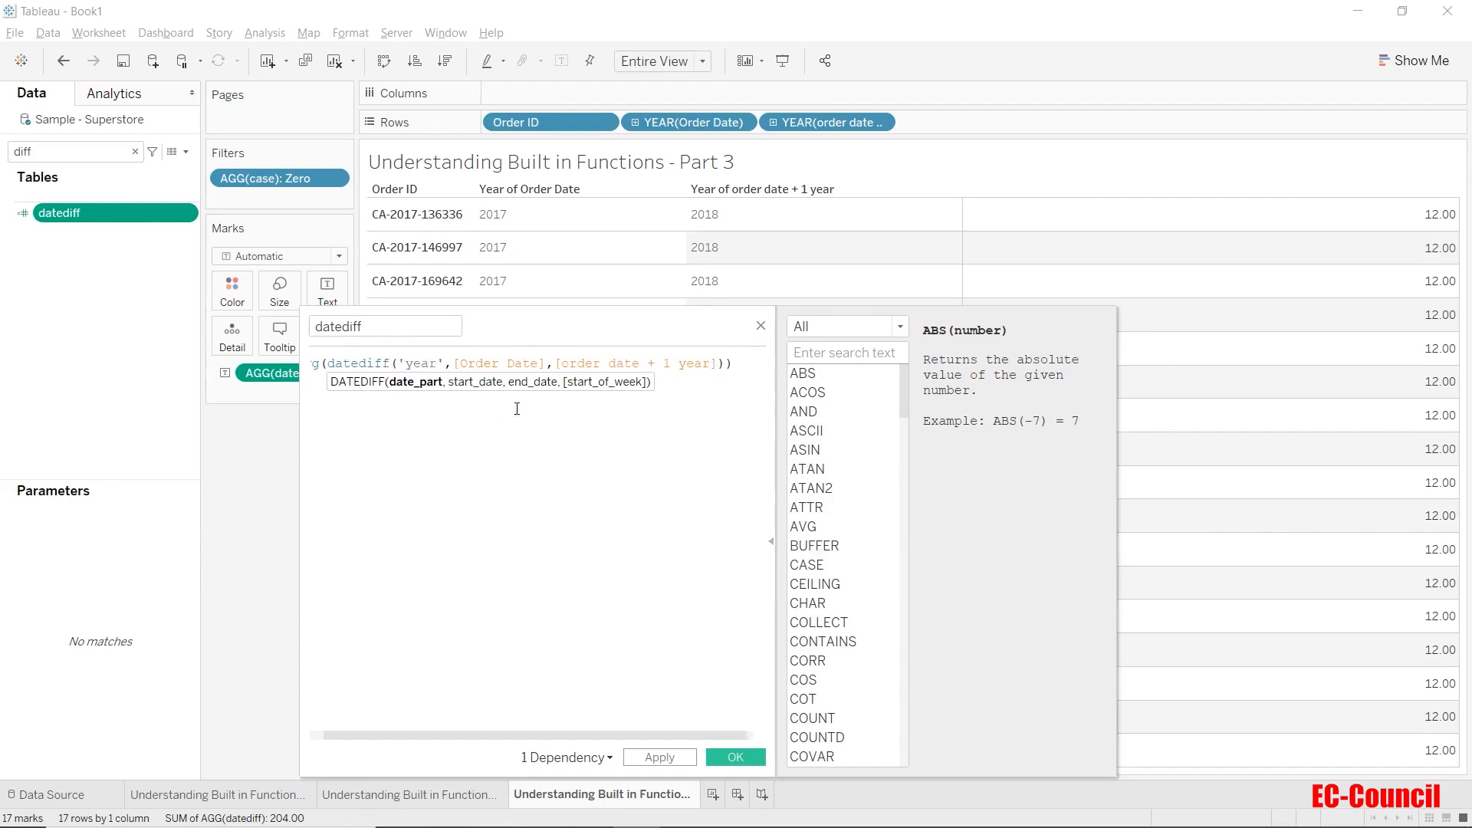
{"action": "left_click_drag", "start_coordinate": [634, 322], "coordinate": [315, 326]}
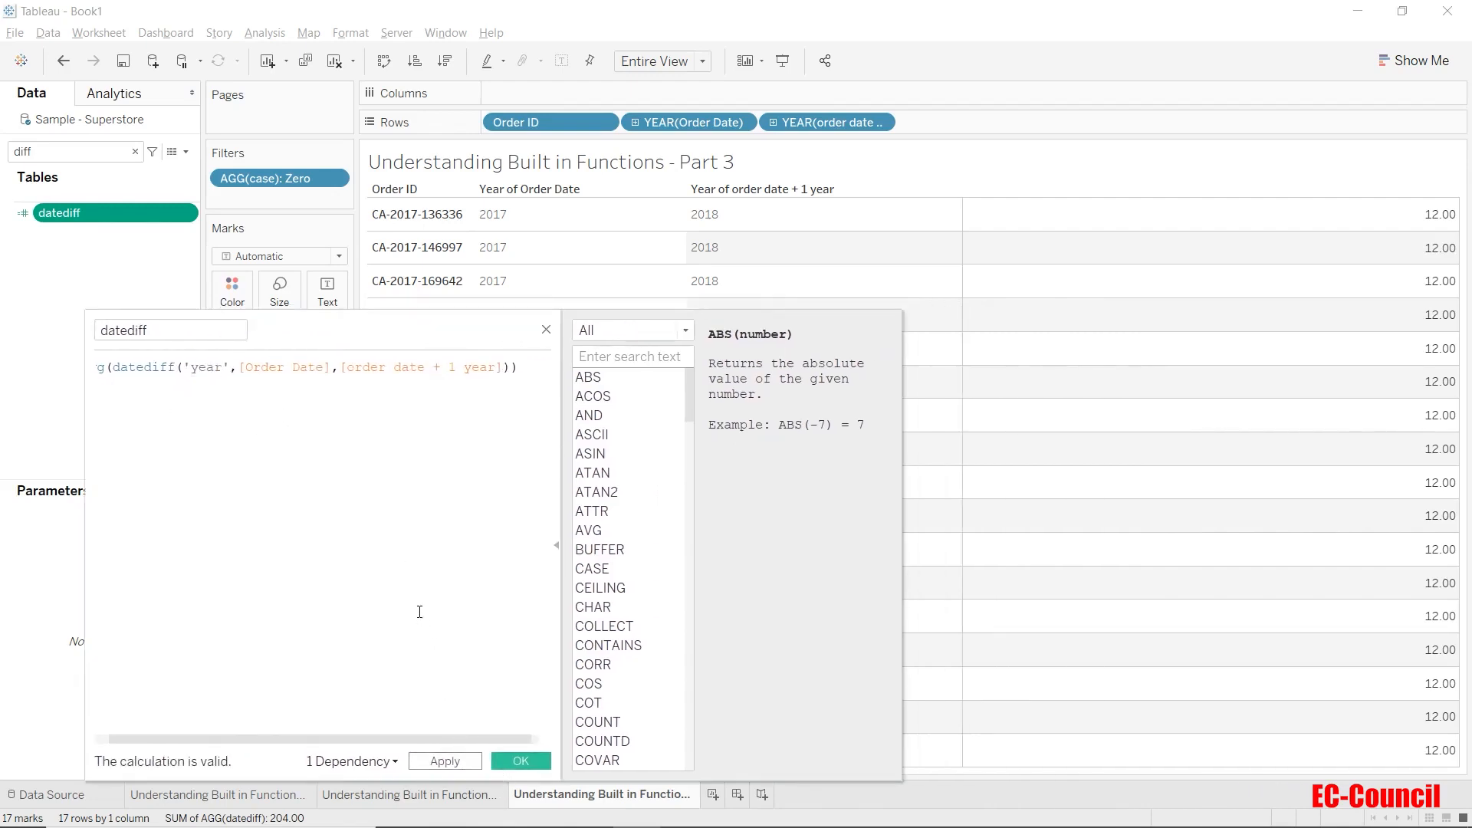
{"action": "left_click", "coordinate": [445, 762]}
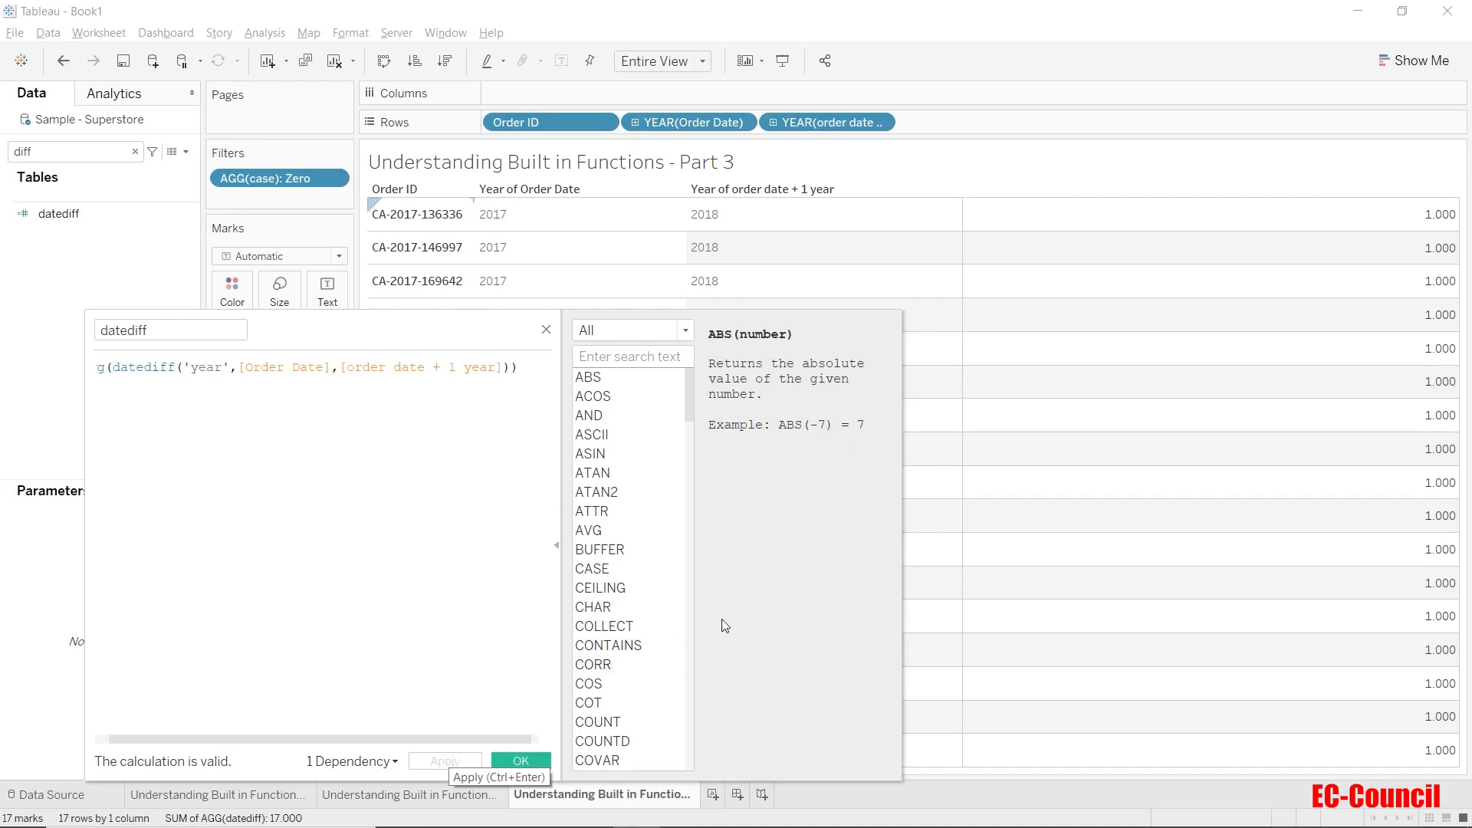
{"action": "left_click", "coordinate": [546, 329]}
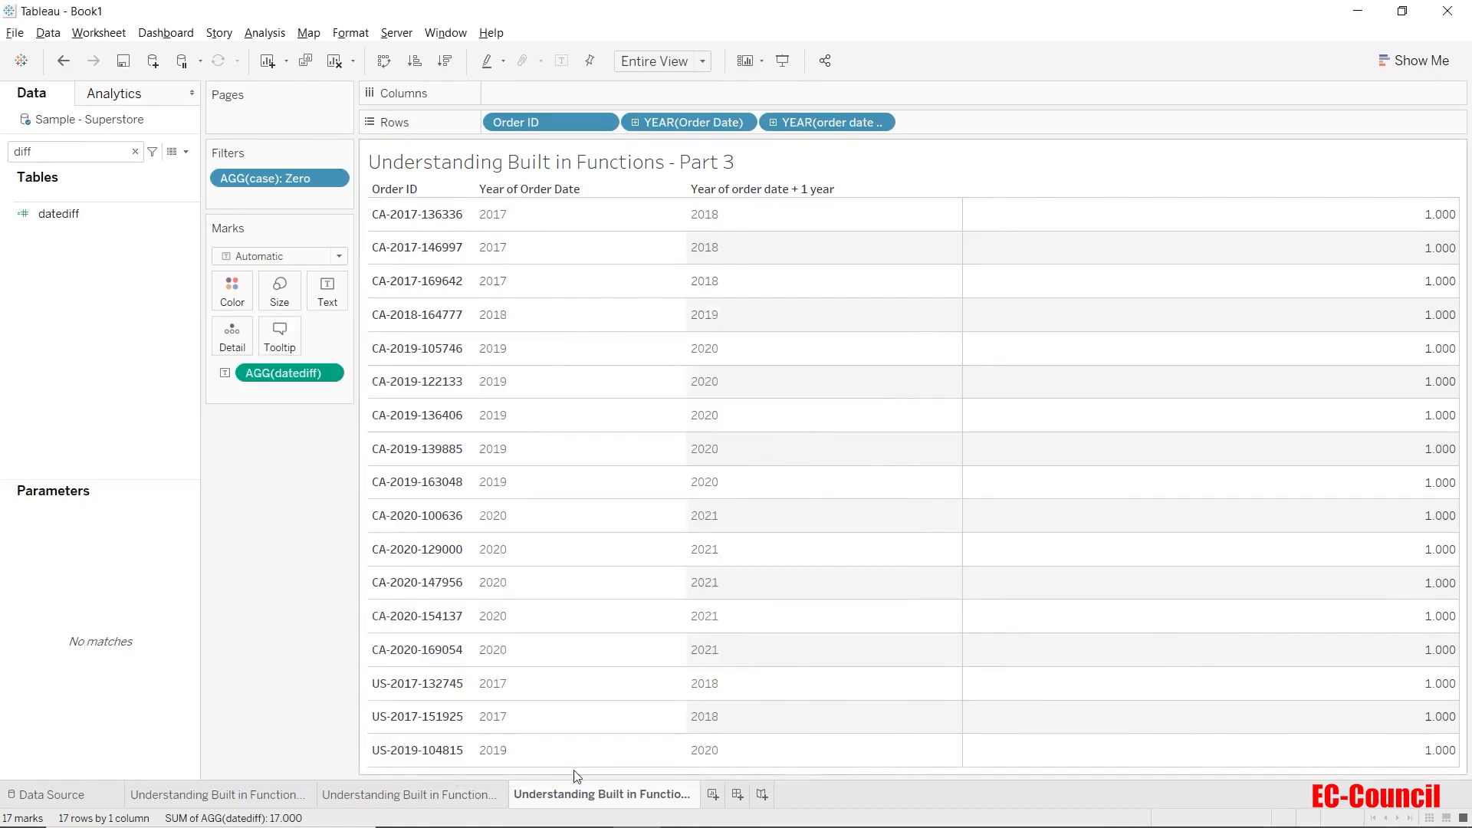
Clear the worksheet, start a new calculated field and limit its function list to Date functions.
{"action": "left_click", "coordinate": [333, 62]}
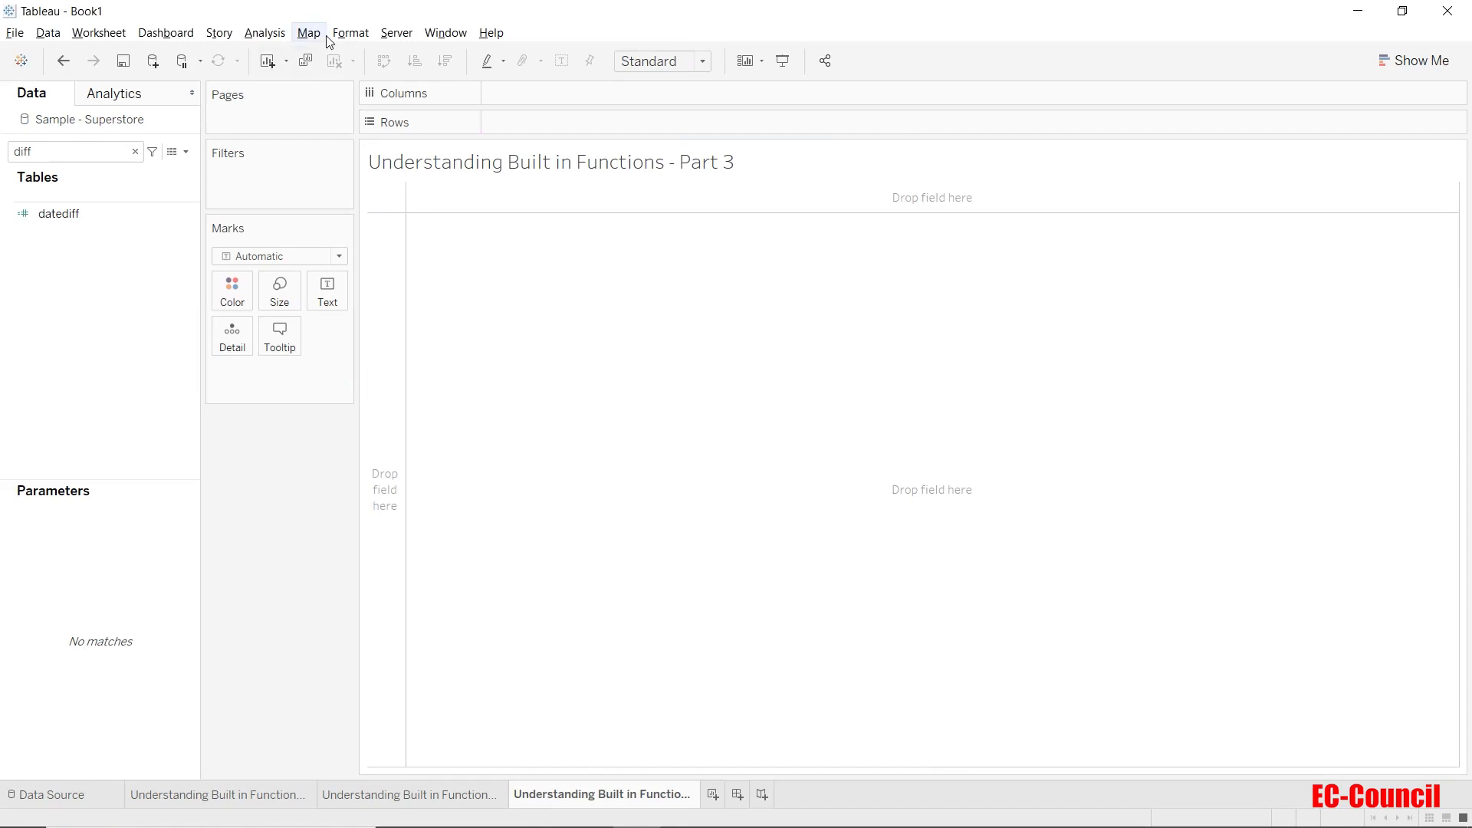
{"action": "left_click", "coordinate": [185, 151]}
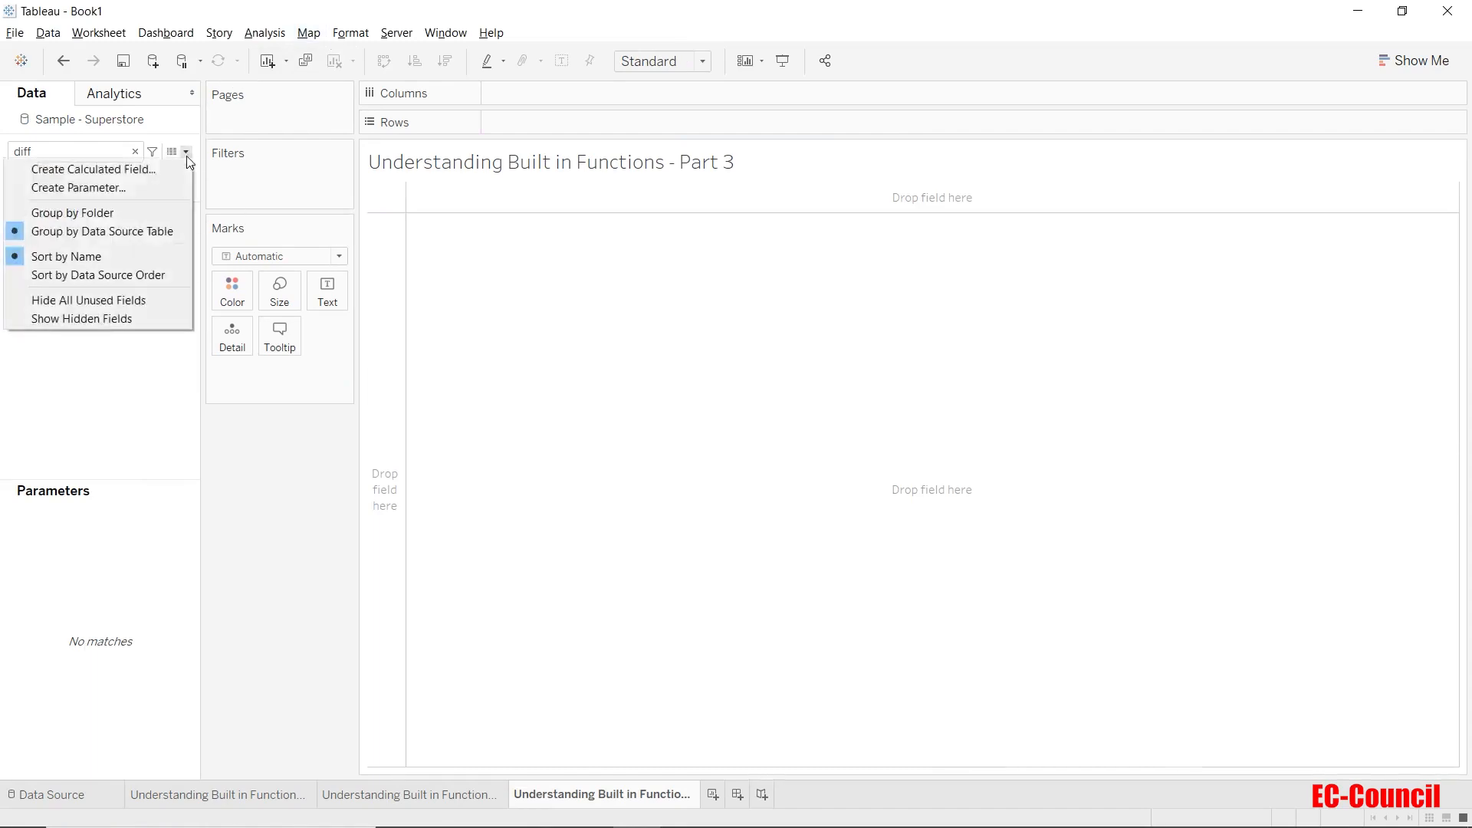
{"action": "left_click", "coordinate": [152, 169]}
{"action": "left_click", "coordinate": [627, 330]}
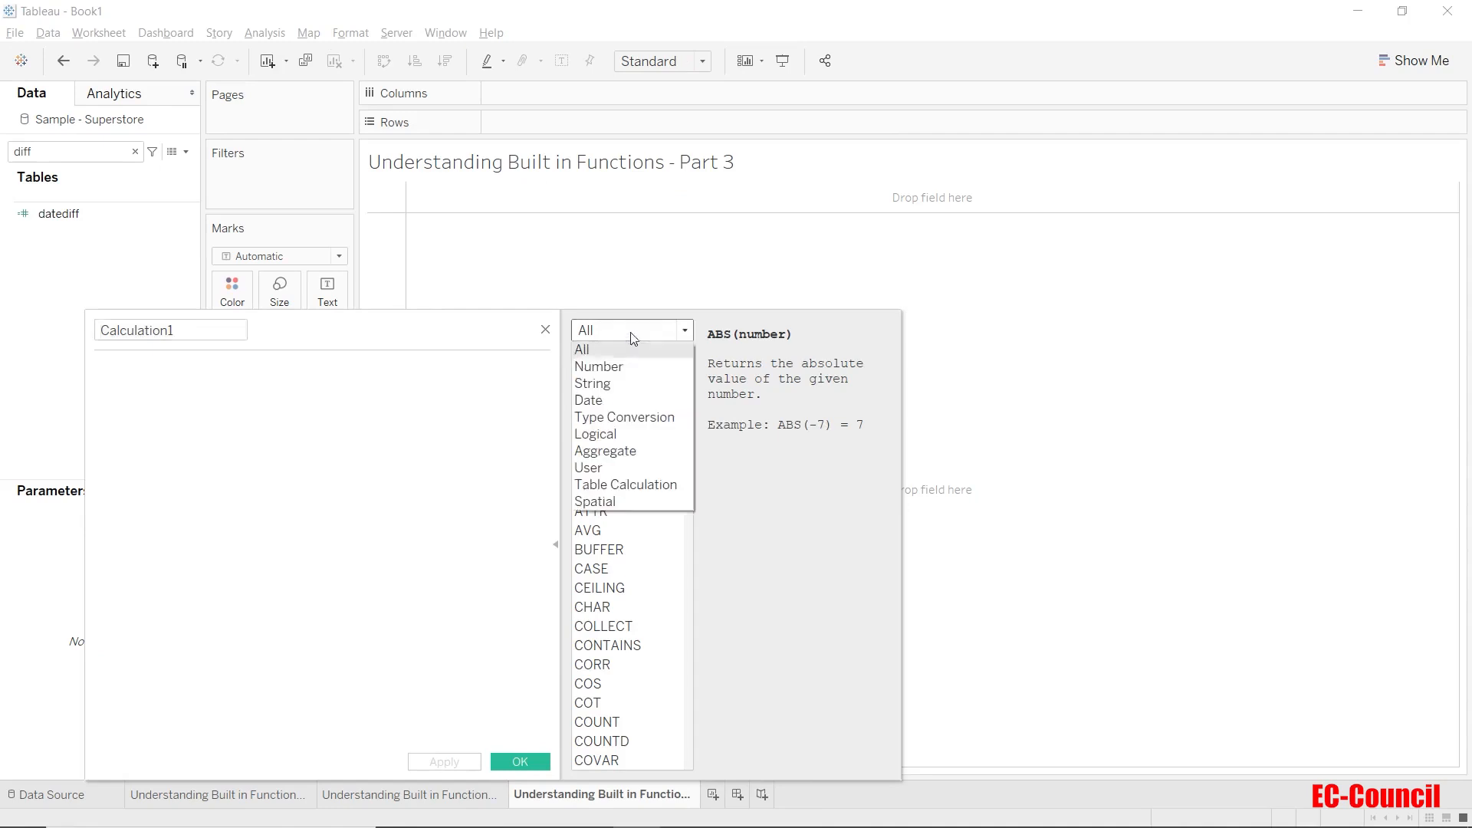
{"action": "left_click", "coordinate": [619, 401]}
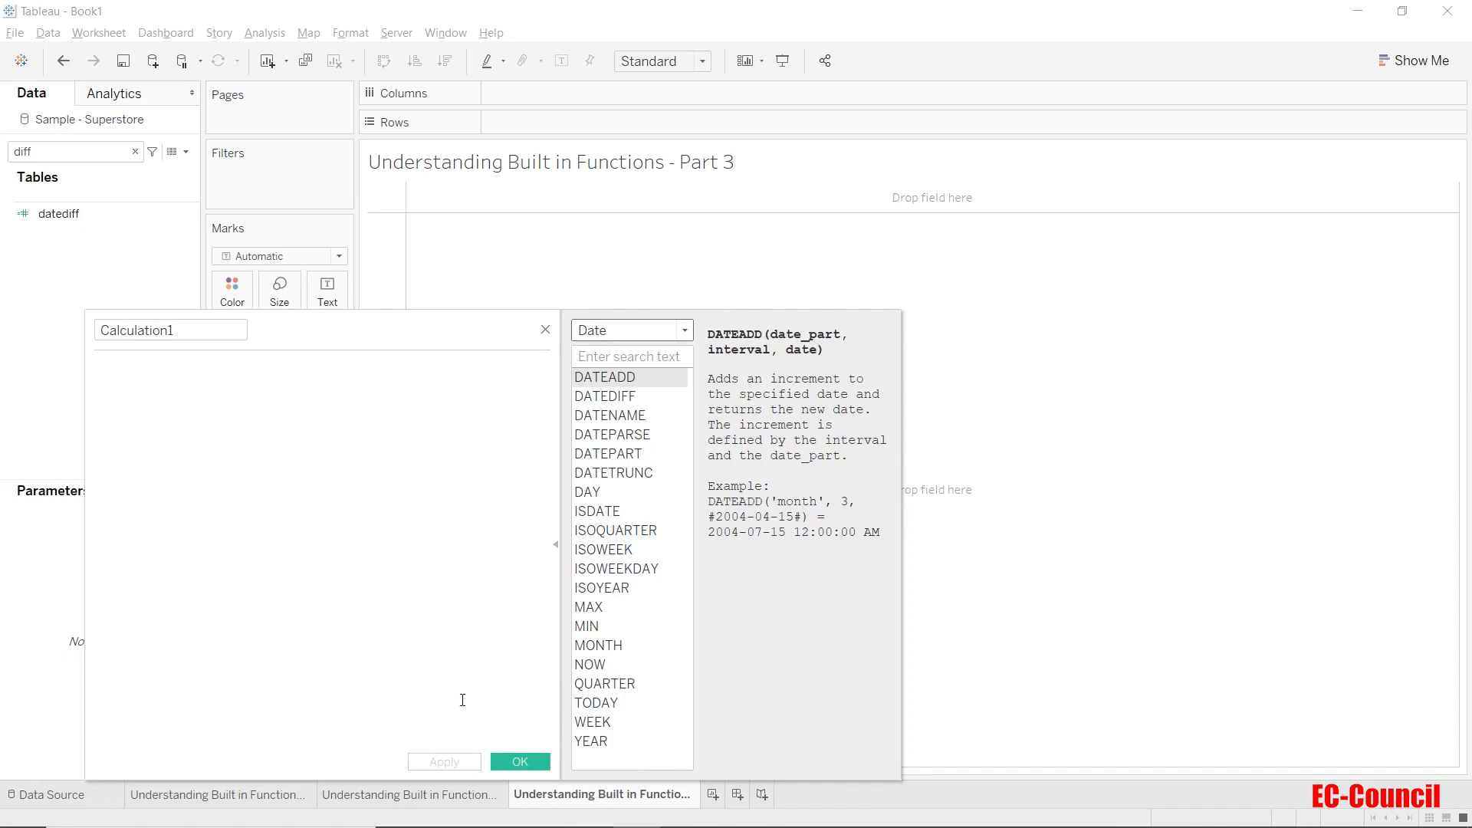
Read the descriptions of the TODAY, NOW, MIN and MAX date functions.
{"action": "left_click", "coordinate": [595, 712]}
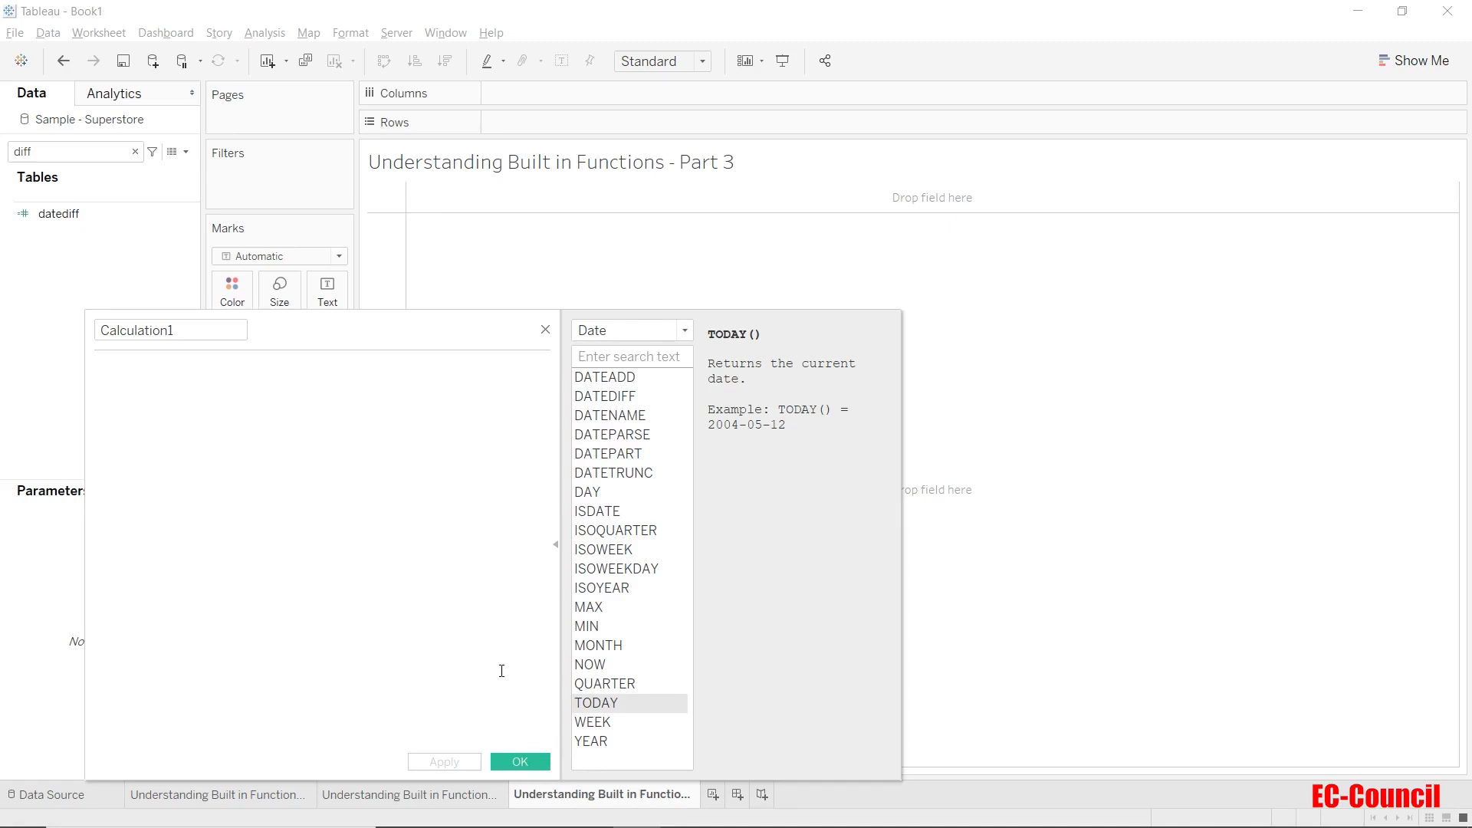
{"action": "left_click", "coordinate": [594, 668]}
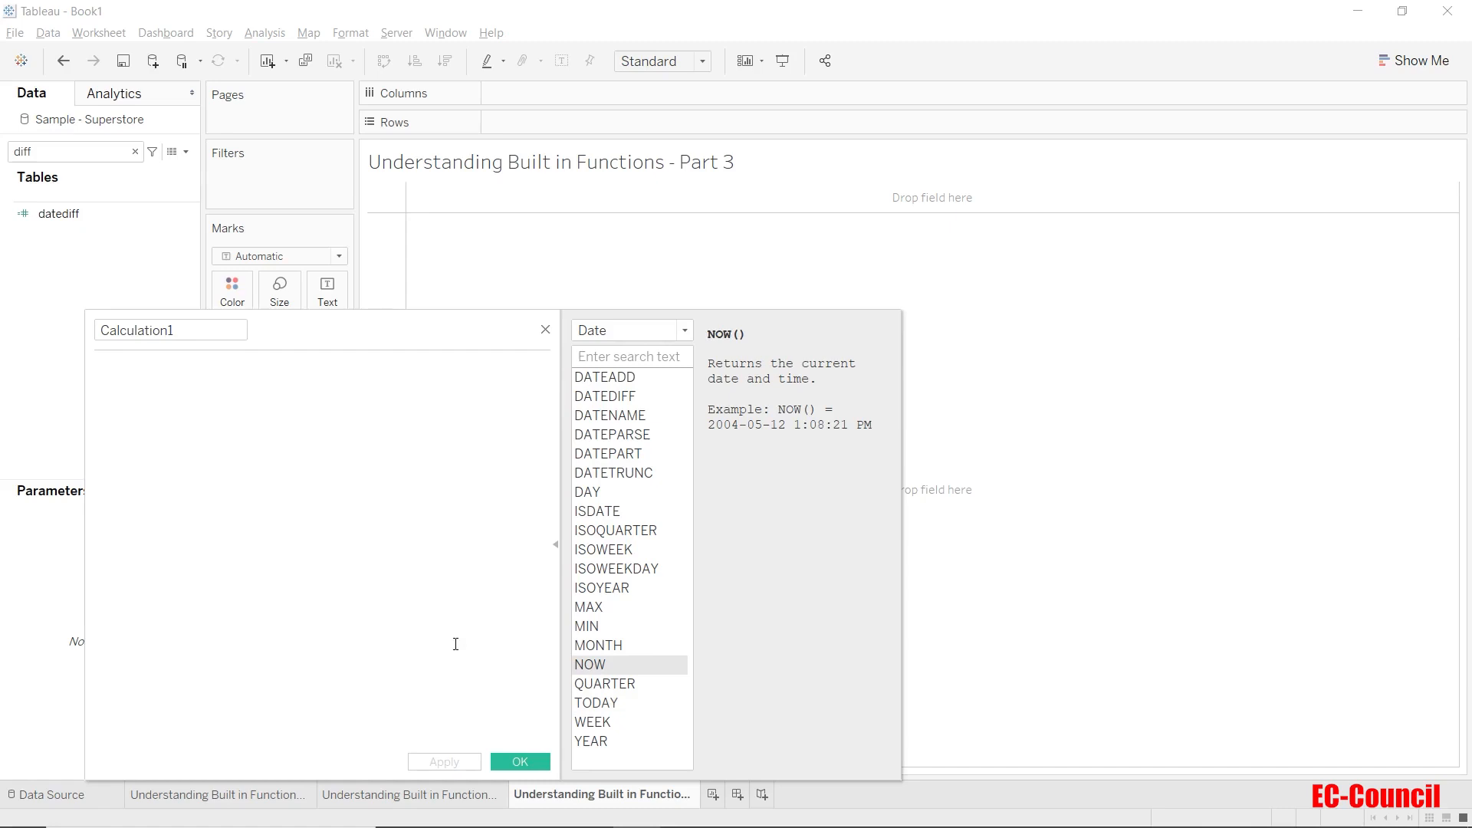
{"action": "left_click", "coordinate": [587, 627]}
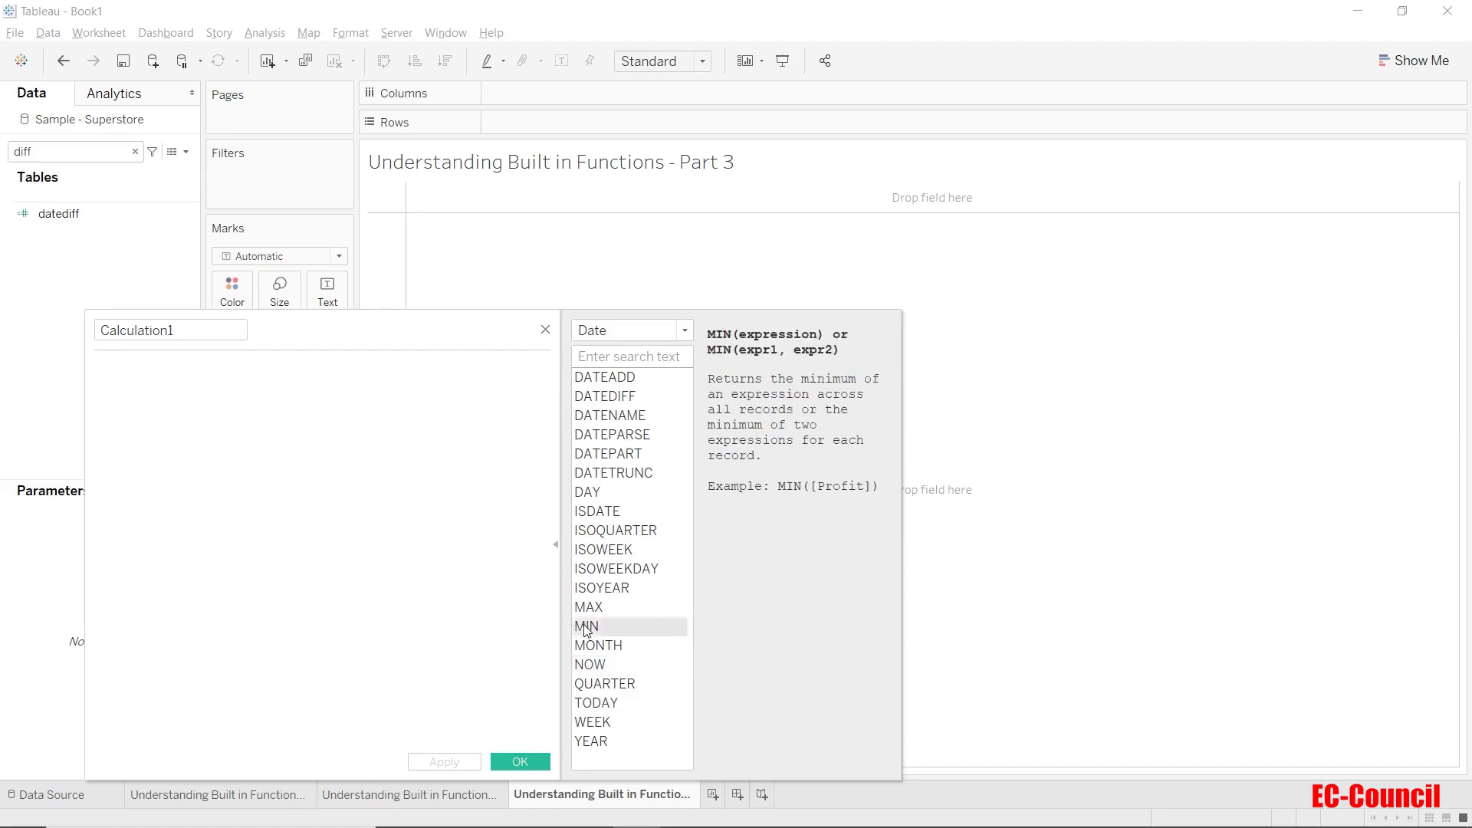
{"action": "left_click", "coordinate": [590, 608]}
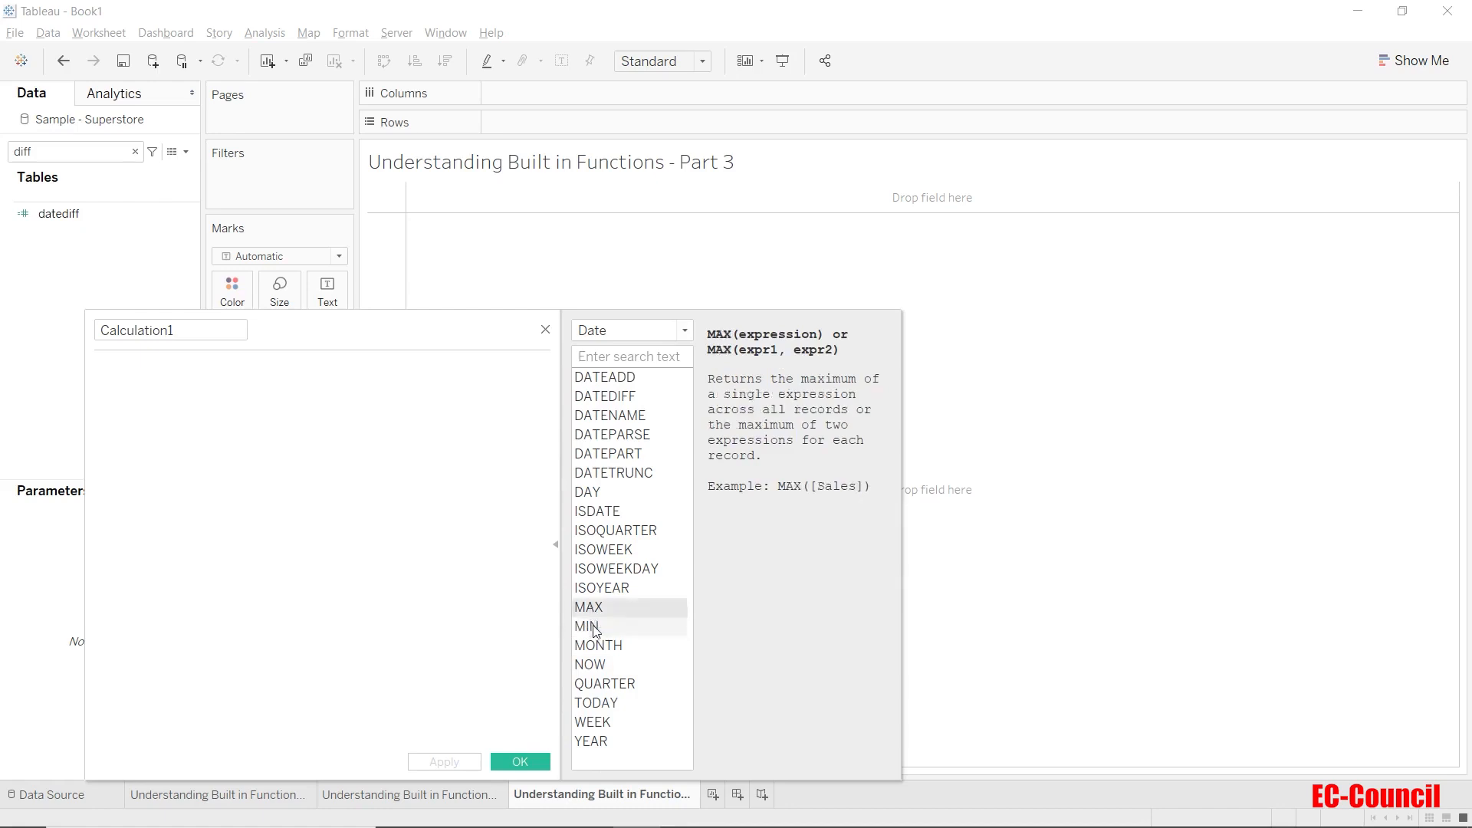
{"action": "left_click", "coordinate": [595, 629]}
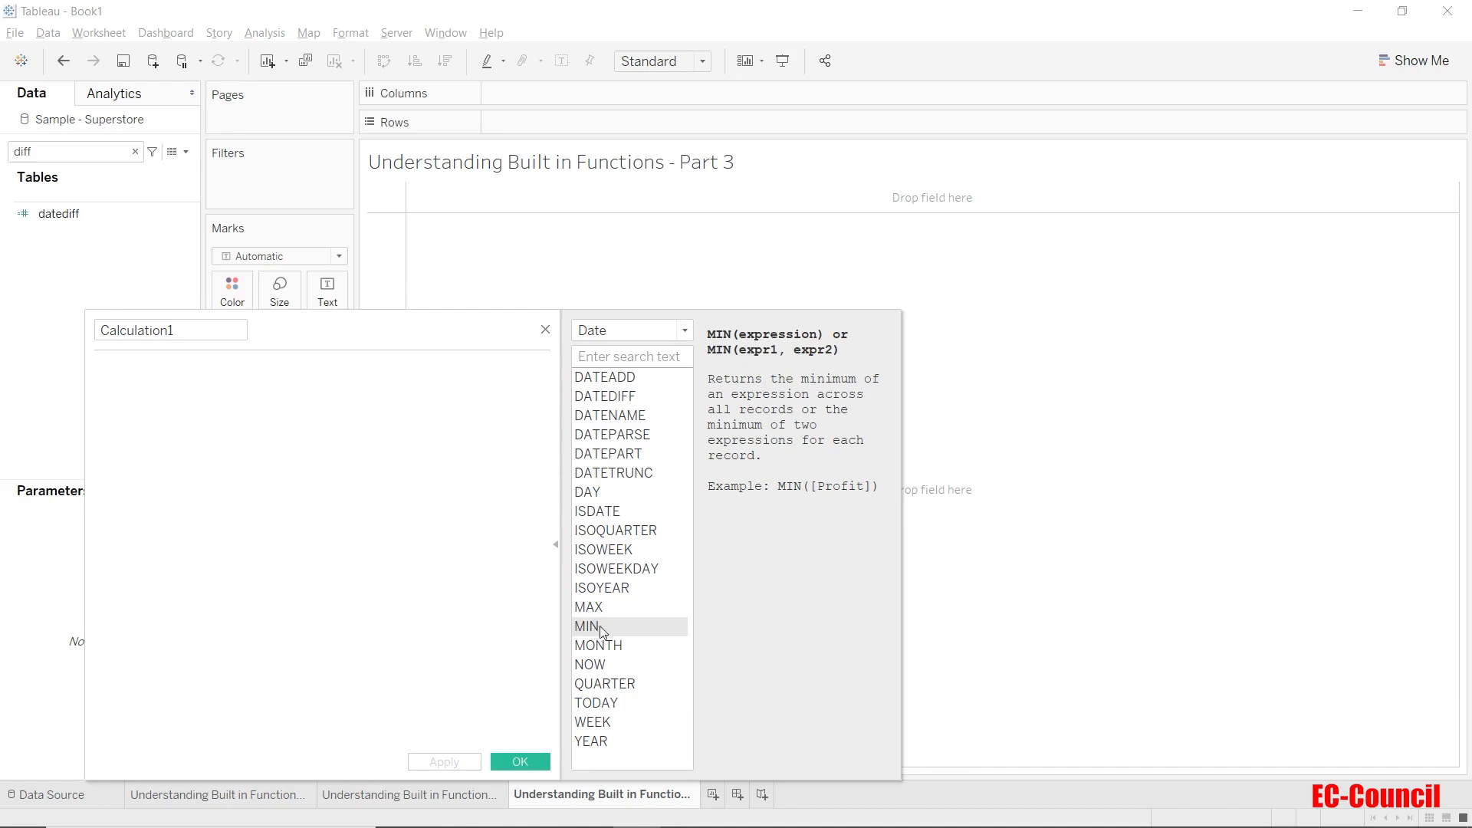
{"action": "left_click", "coordinate": [609, 613]}
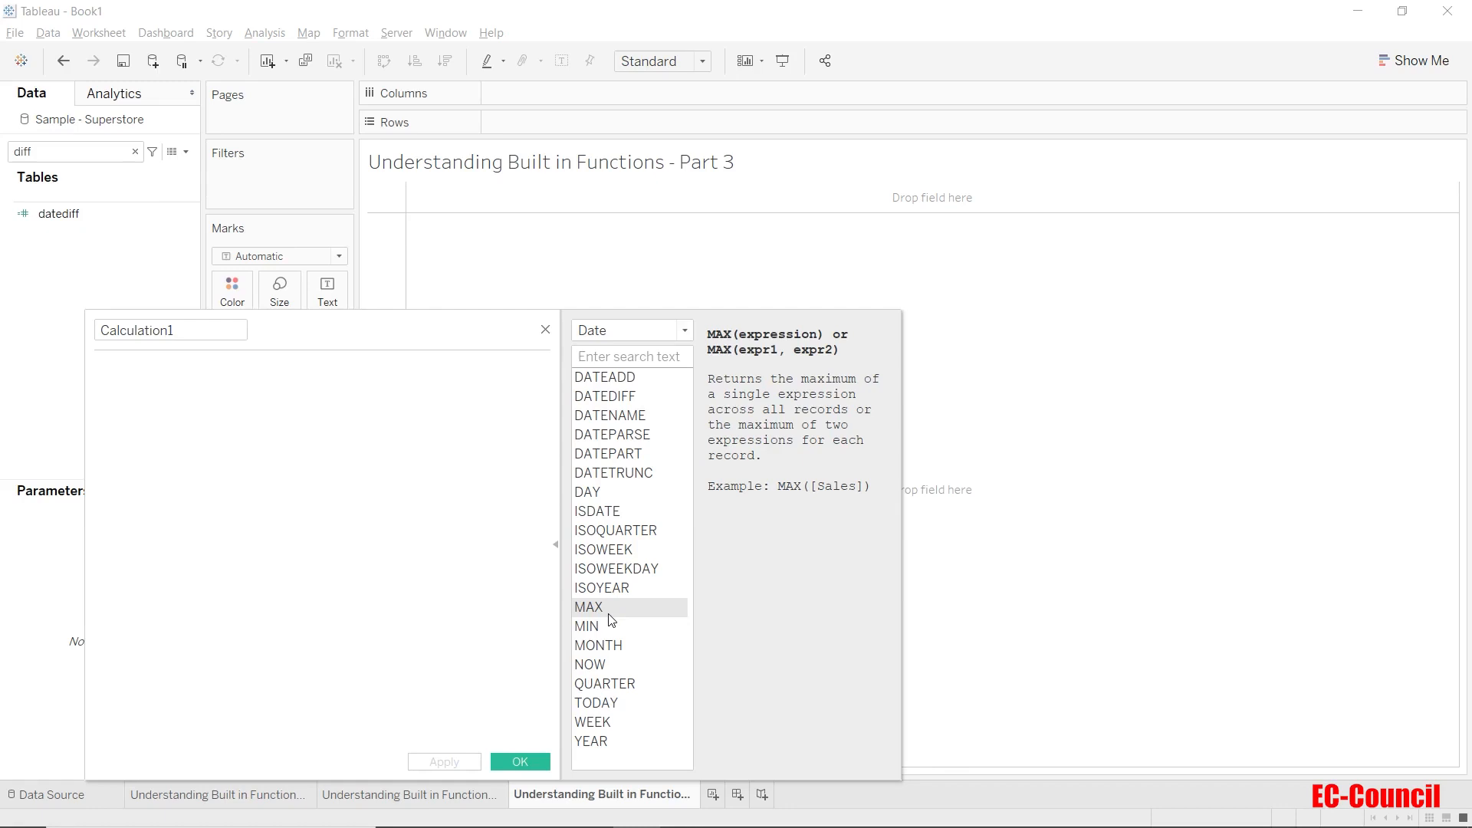
{"action": "left_click", "coordinate": [615, 628]}
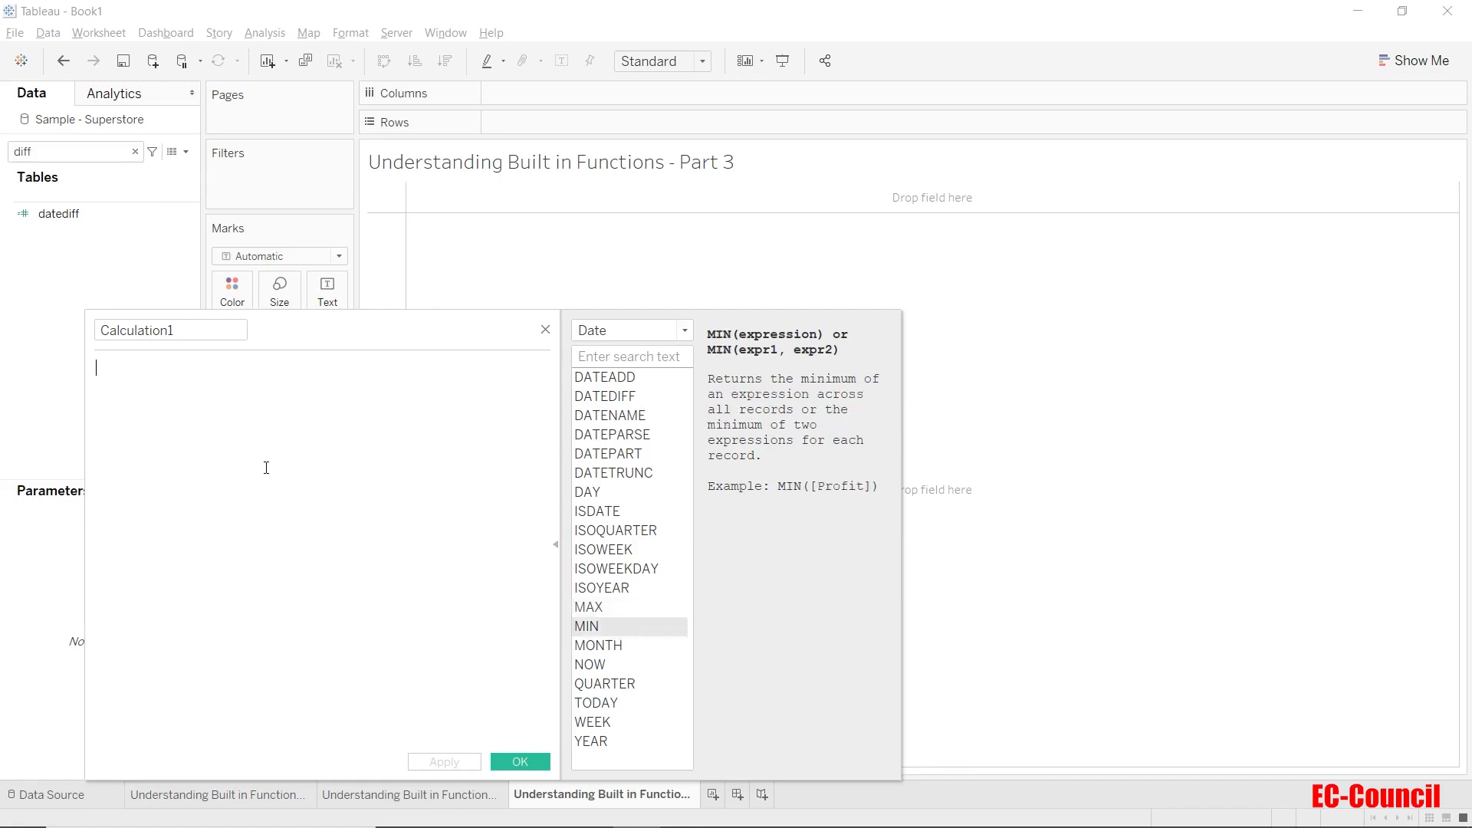
Enter the formula Min([Order Date]), name the calculated field min and save it.
{"action": "type", "text": "Min("}
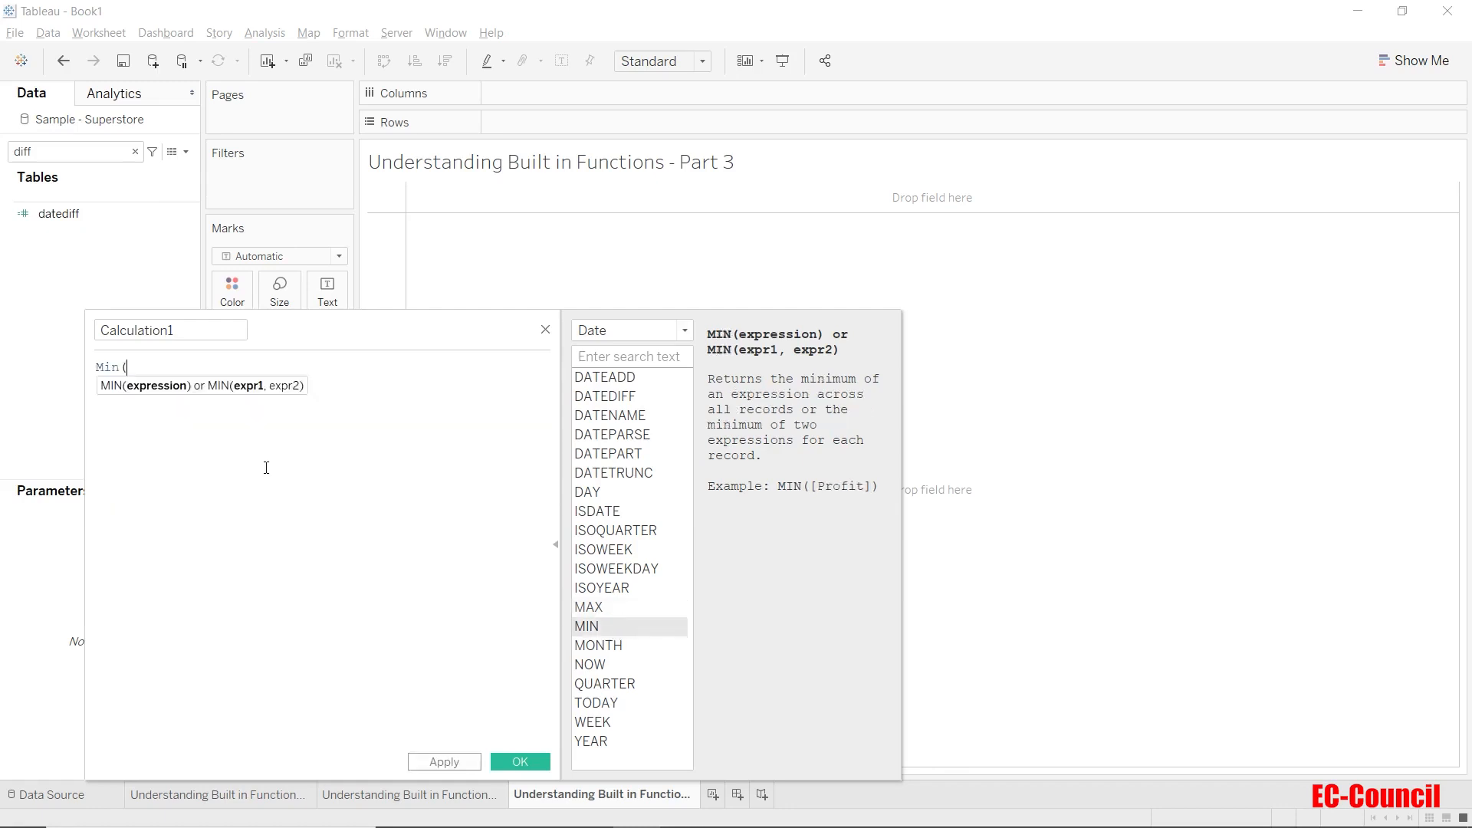
{"action": "type", "text": "orde"}
{"action": "key", "text": "Return"}
{"action": "type", "text": ")"}
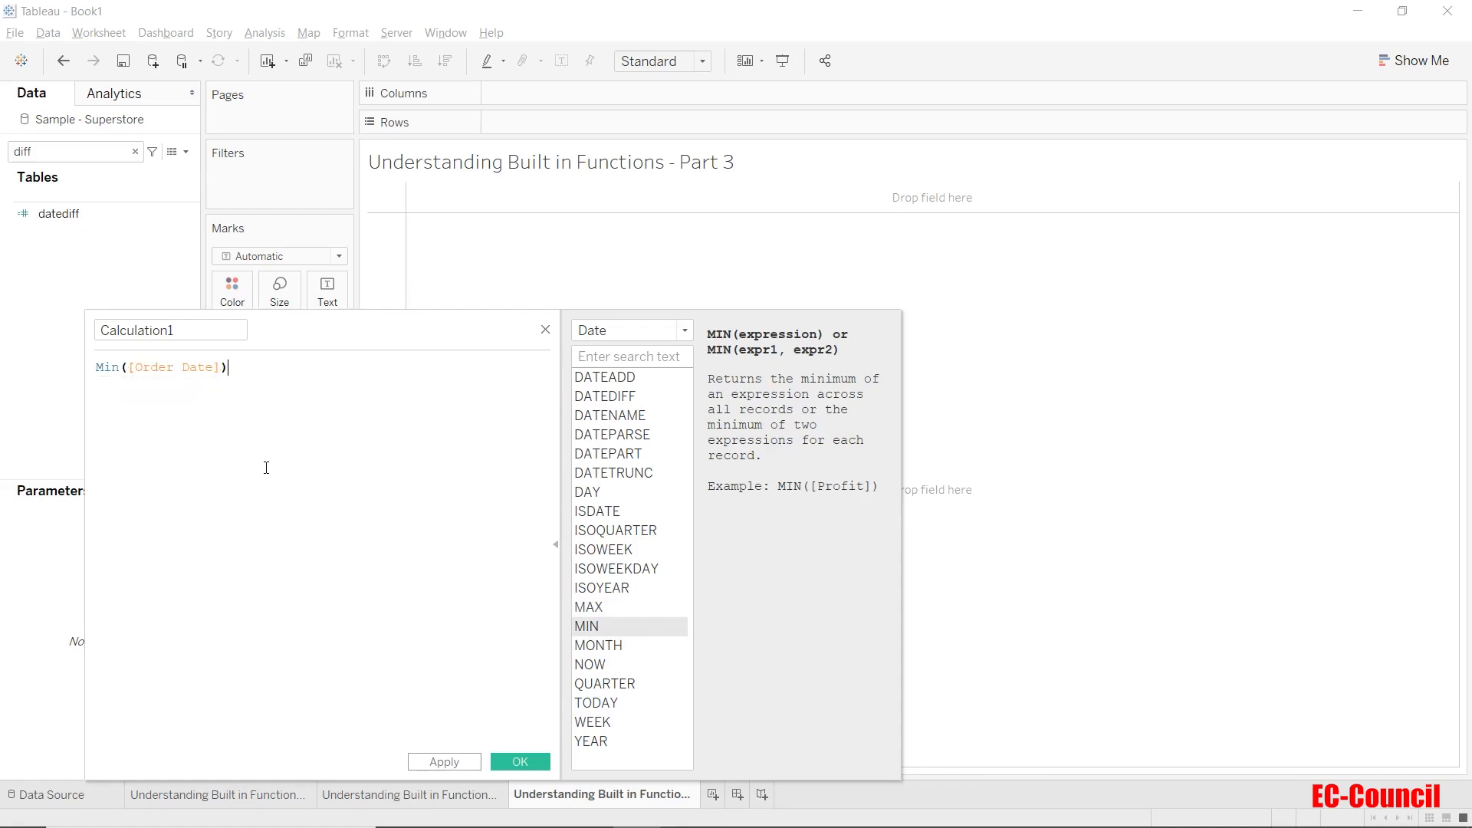
{"action": "left_click_drag", "start_coordinate": [175, 331], "coordinate": [55, 331]}
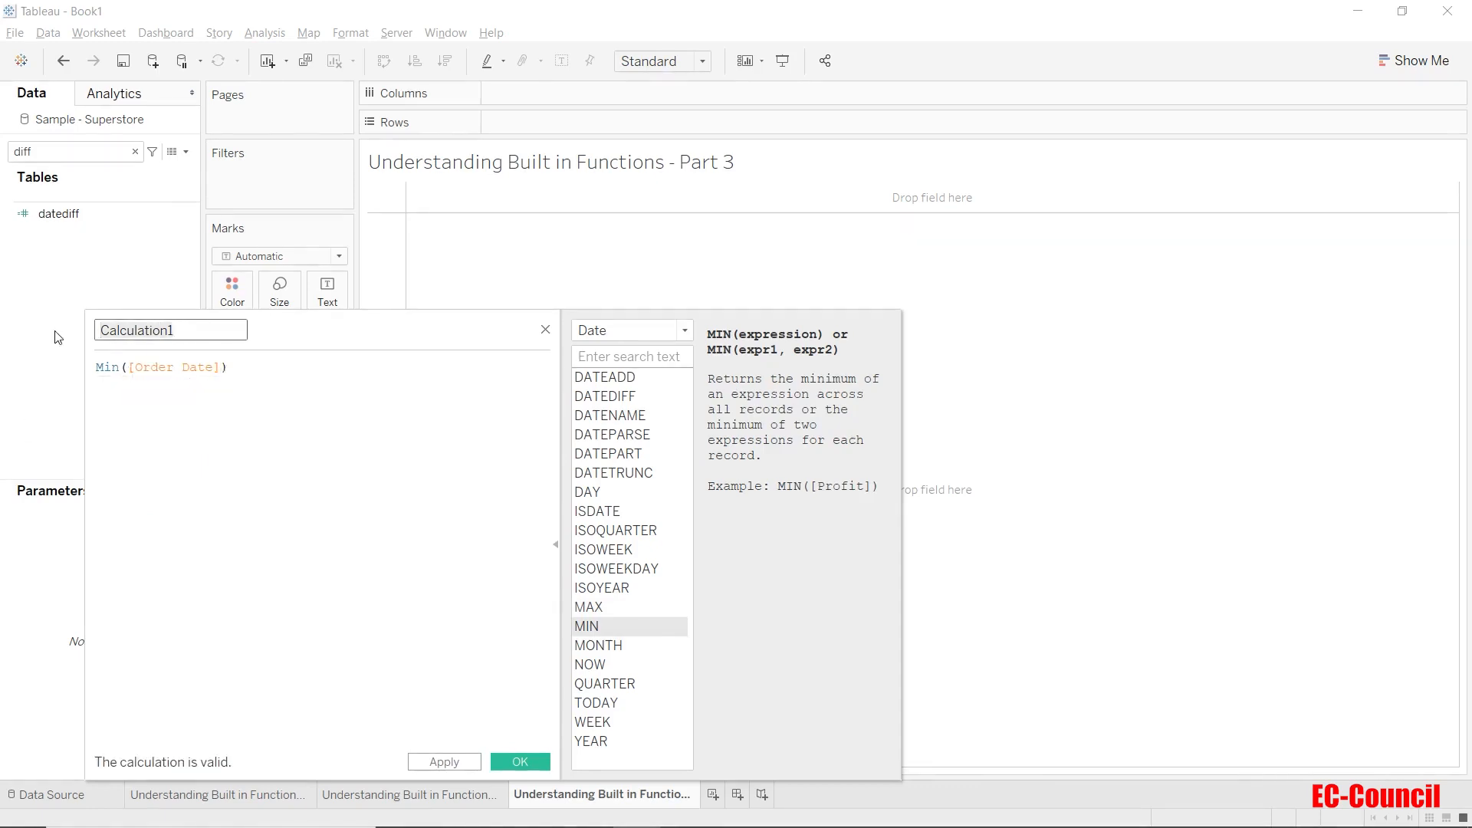
{"action": "type", "text": "min"}
{"action": "left_click", "coordinate": [513, 761]}
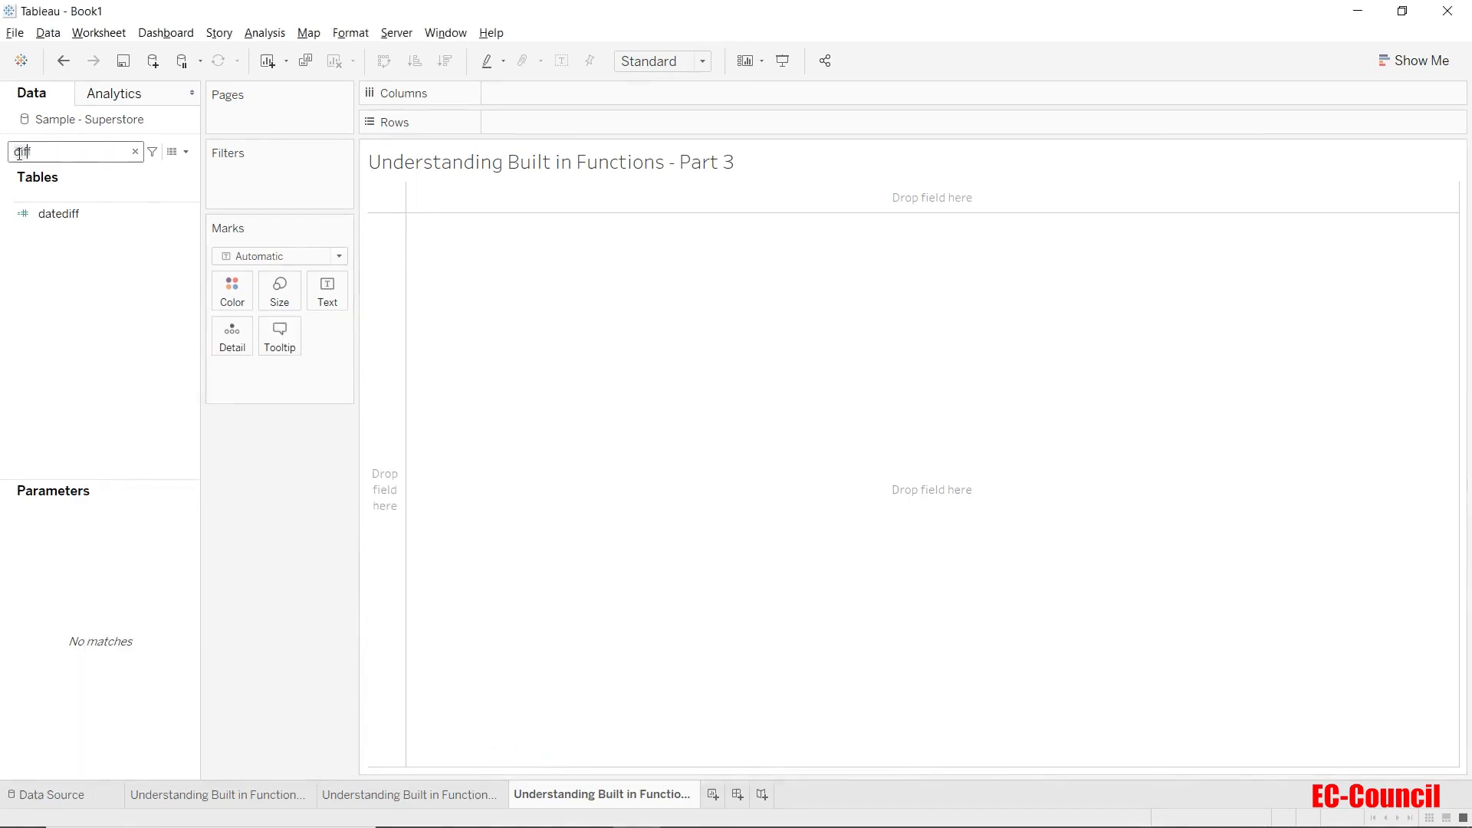
Search the data fields for min and duplicate the min calculated field.
{"action": "type", "text": "min"}
{"action": "right_click", "coordinate": [43, 214]}
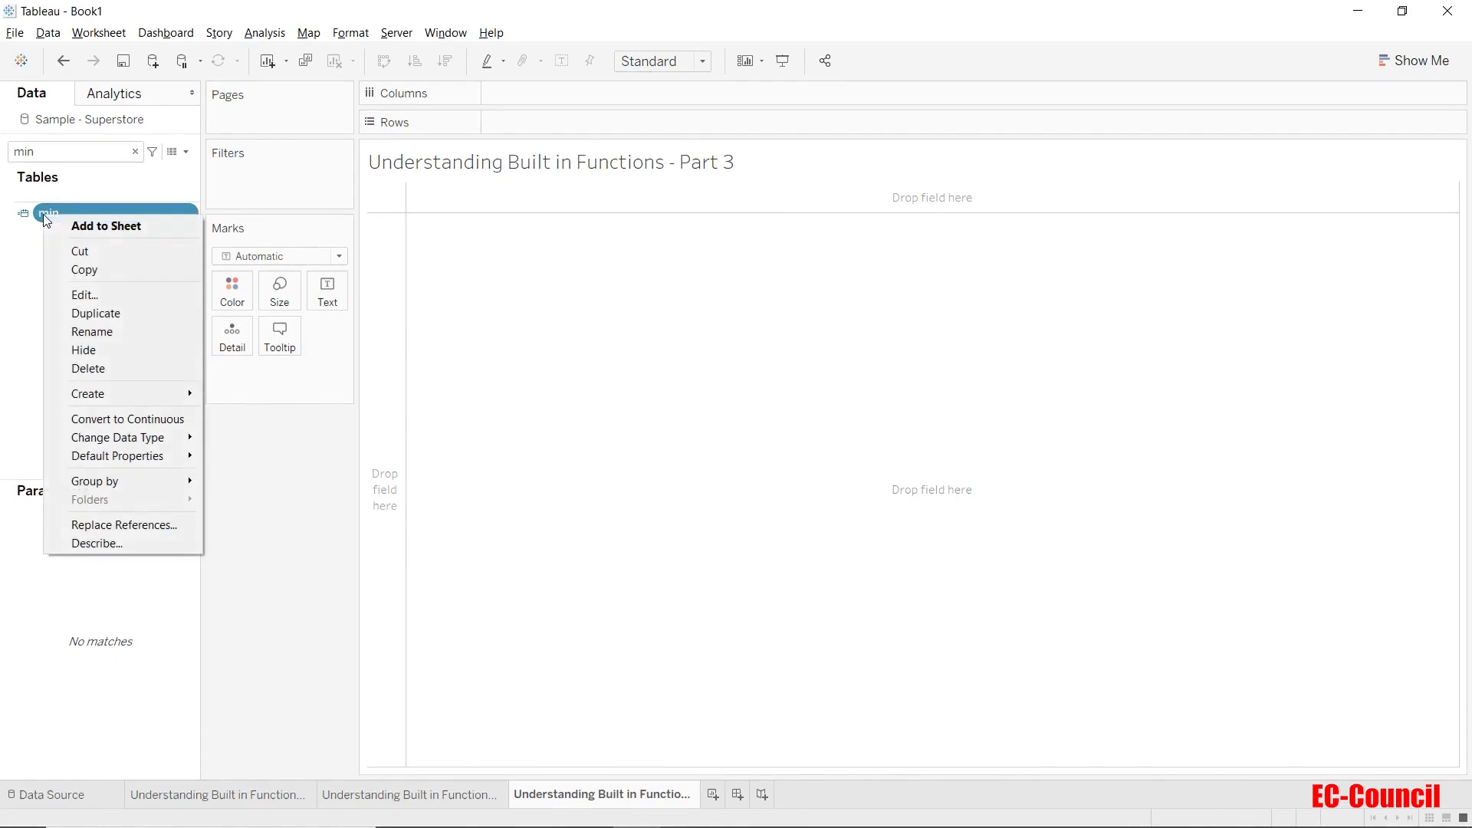
{"action": "left_click", "coordinate": [89, 311]}
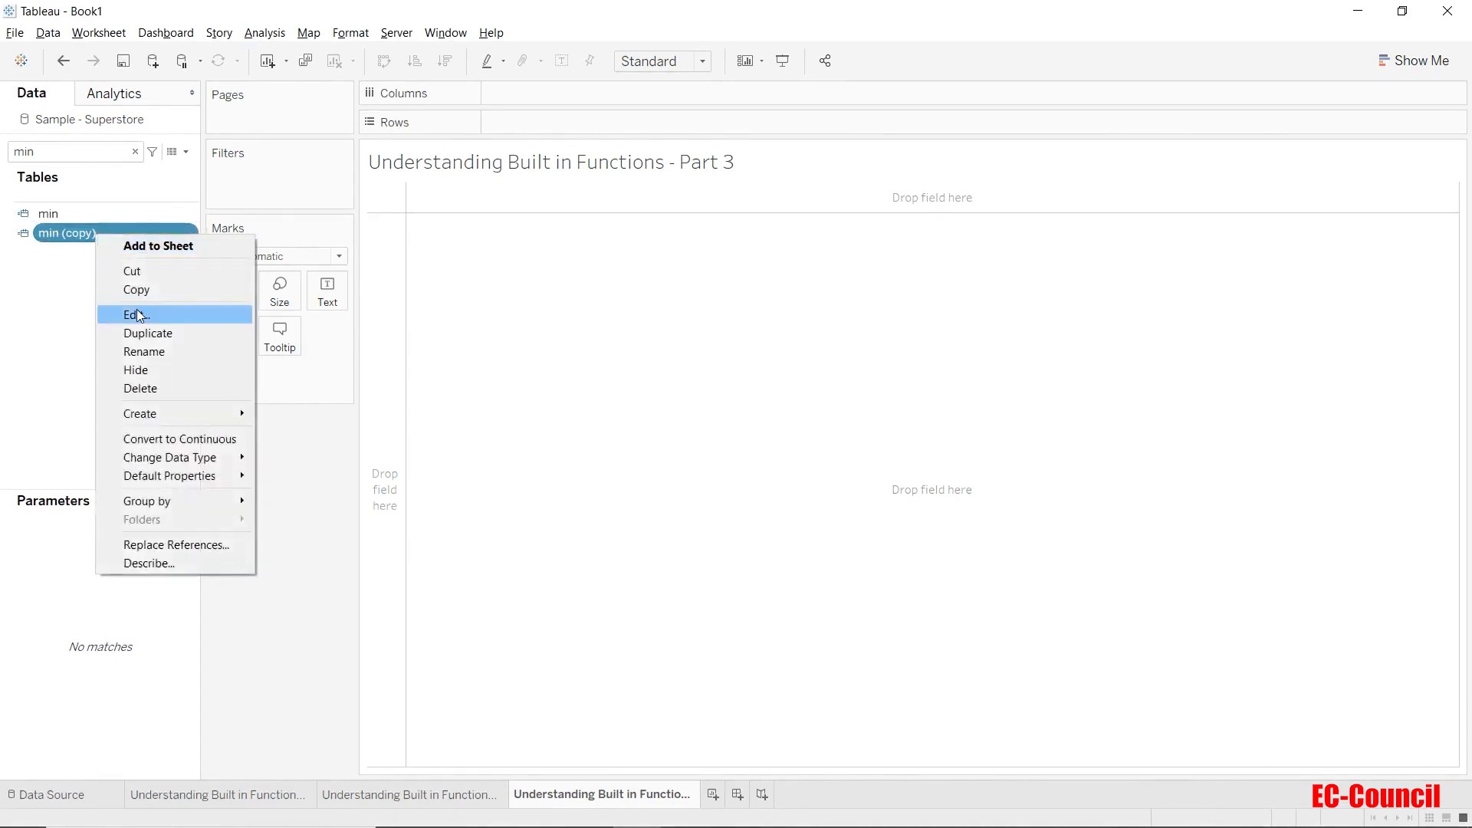
Edit the duplicated field to use the formula Max([Order Date]), rename it max and save it.
{"action": "left_click", "coordinate": [139, 315]}
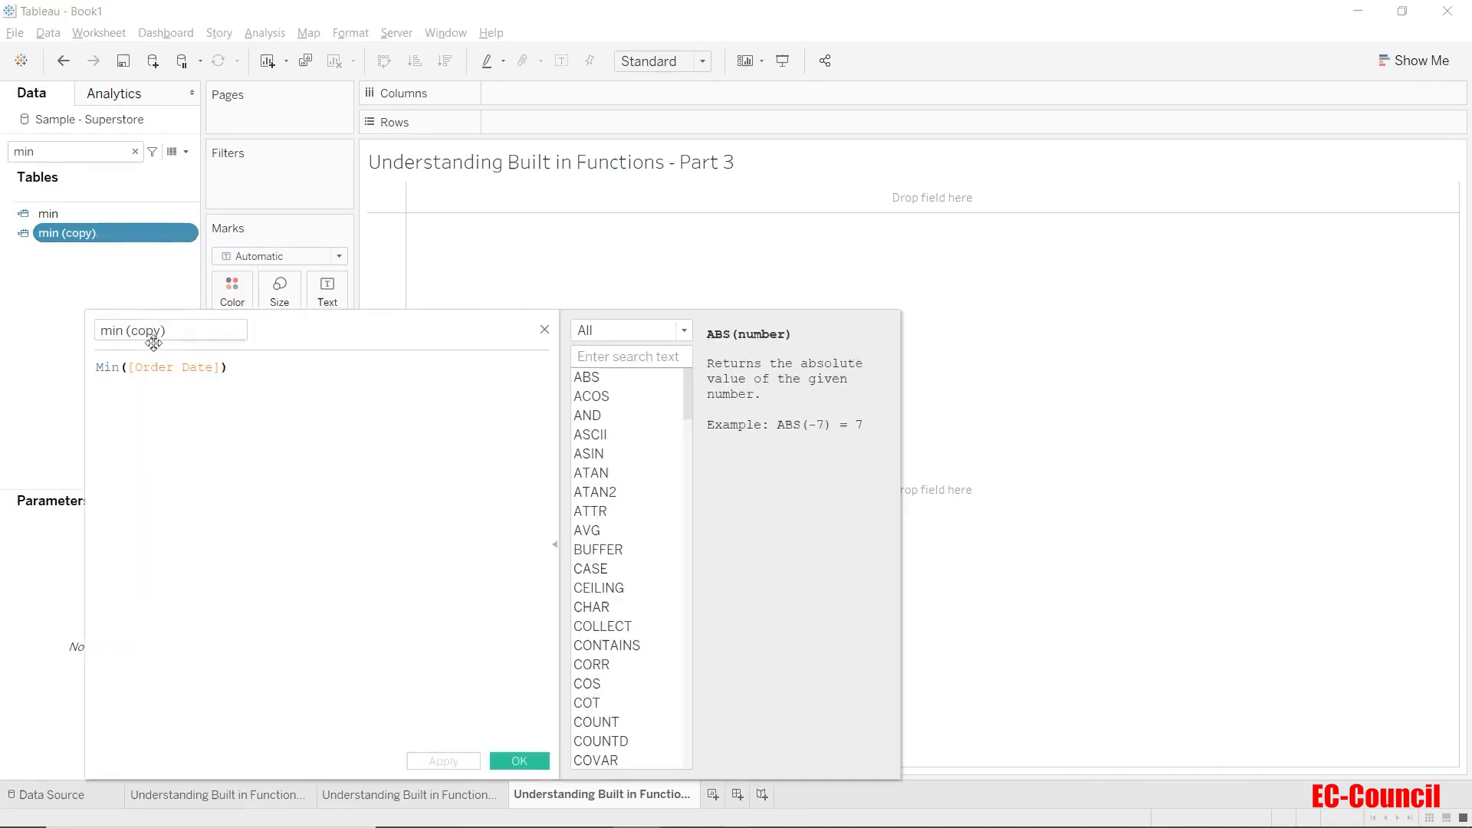
{"action": "left_click_drag", "start_coordinate": [114, 367], "coordinate": [107, 367]}
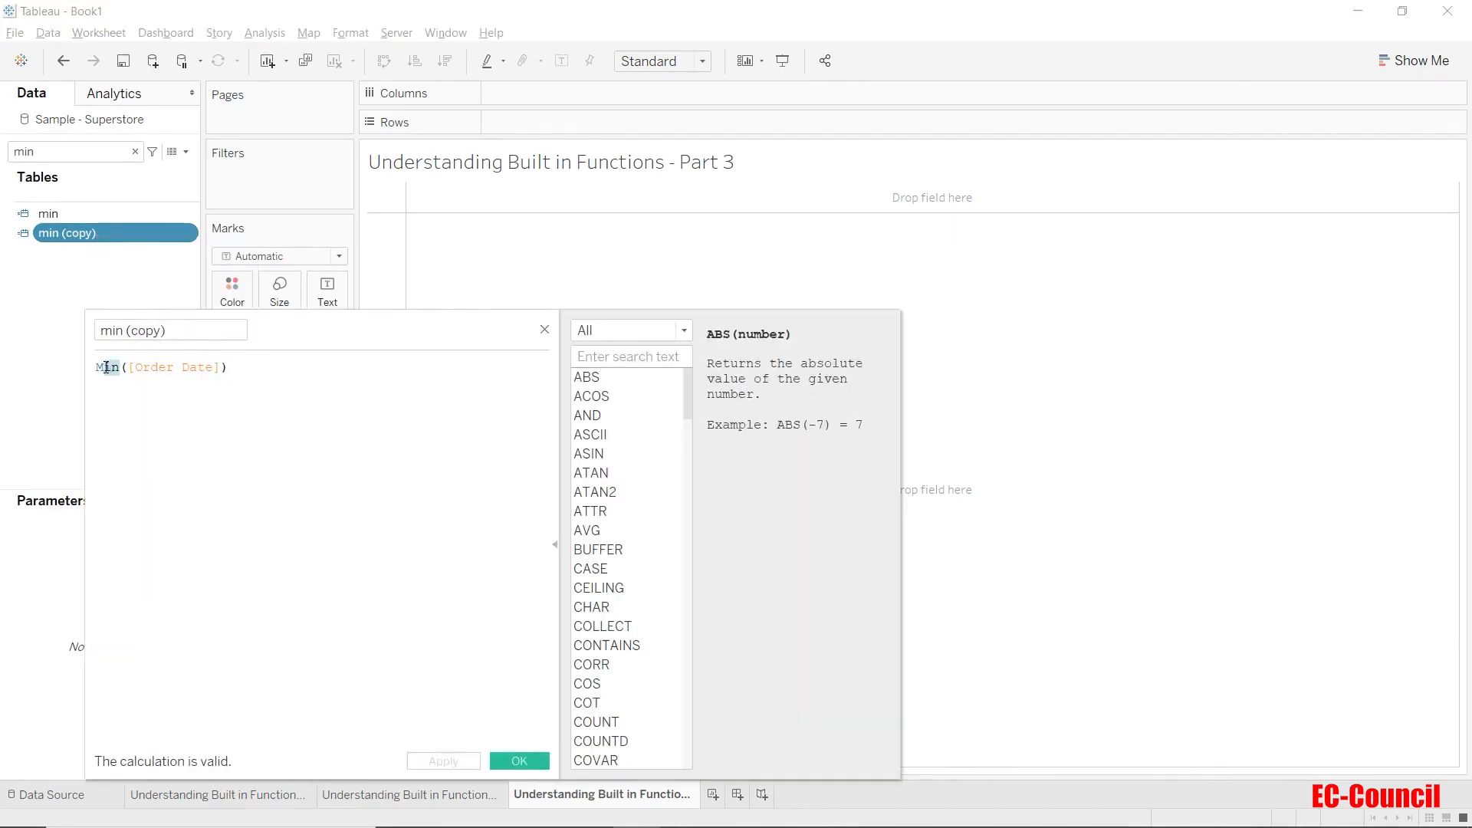
{"action": "type", "text": "ax"}
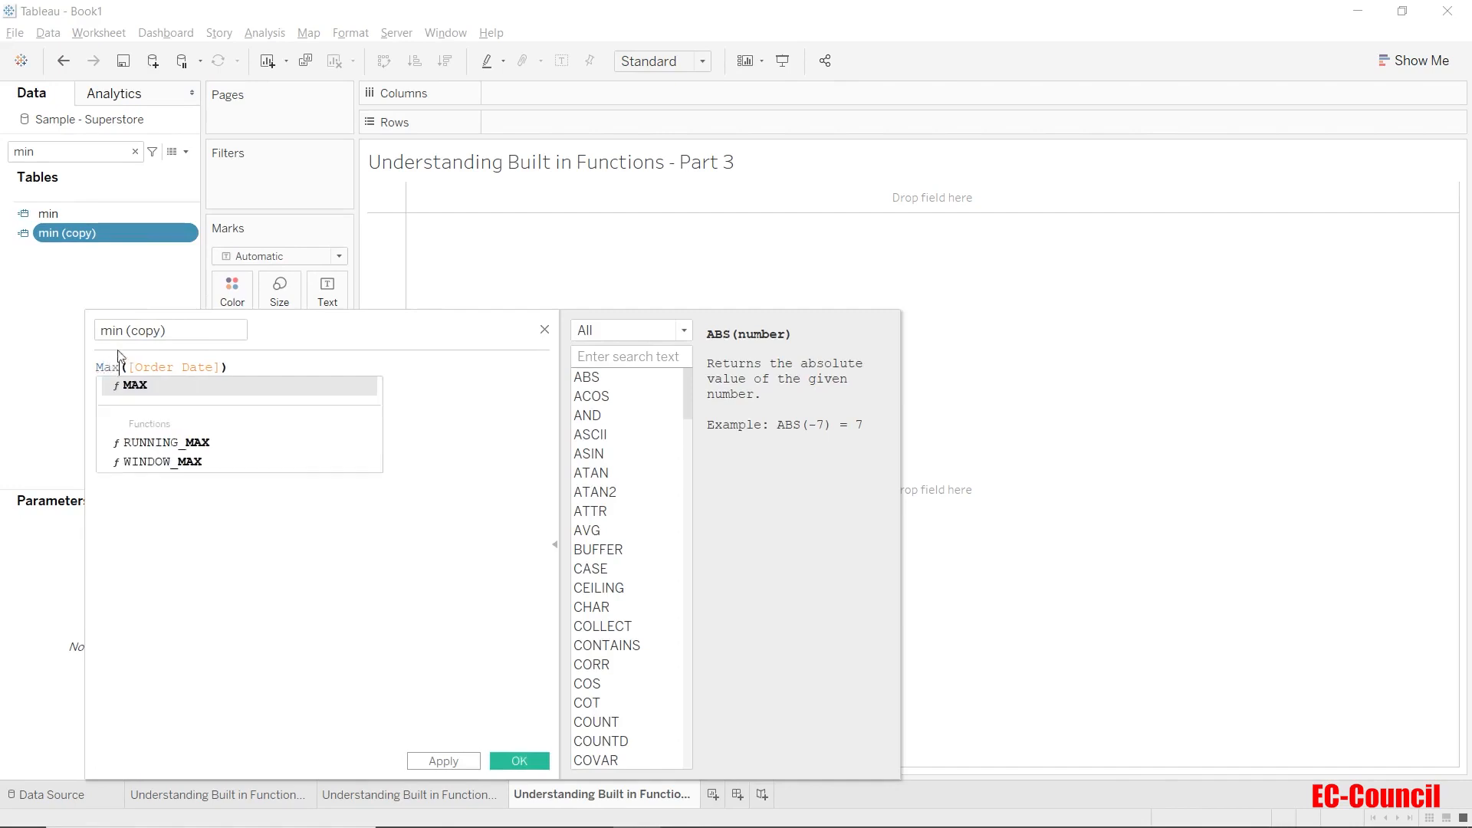
{"action": "left_click", "coordinate": [172, 332]}
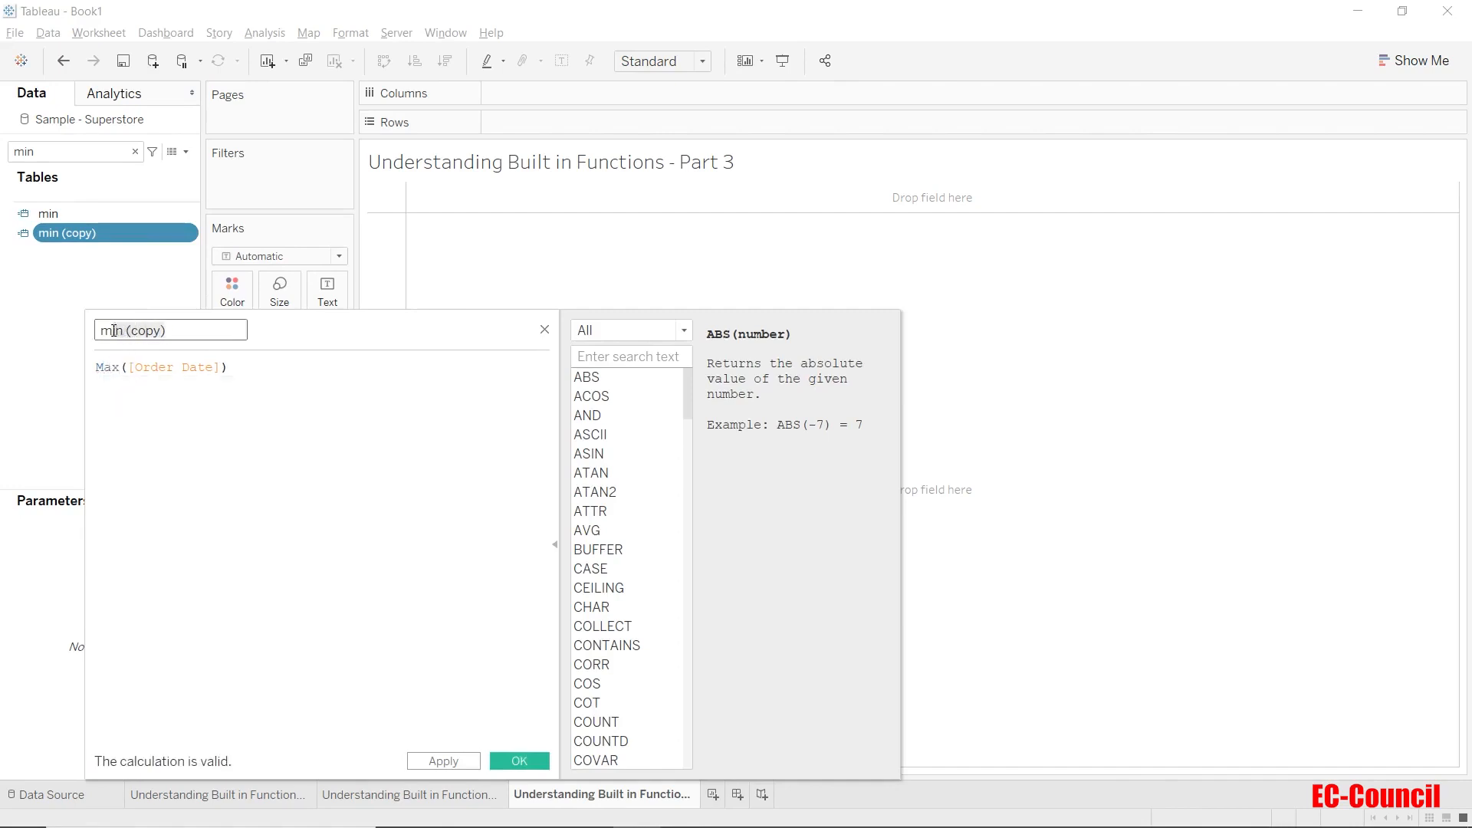
{"action": "type", "text": "ax"}
{"action": "left_click", "coordinate": [521, 761]}
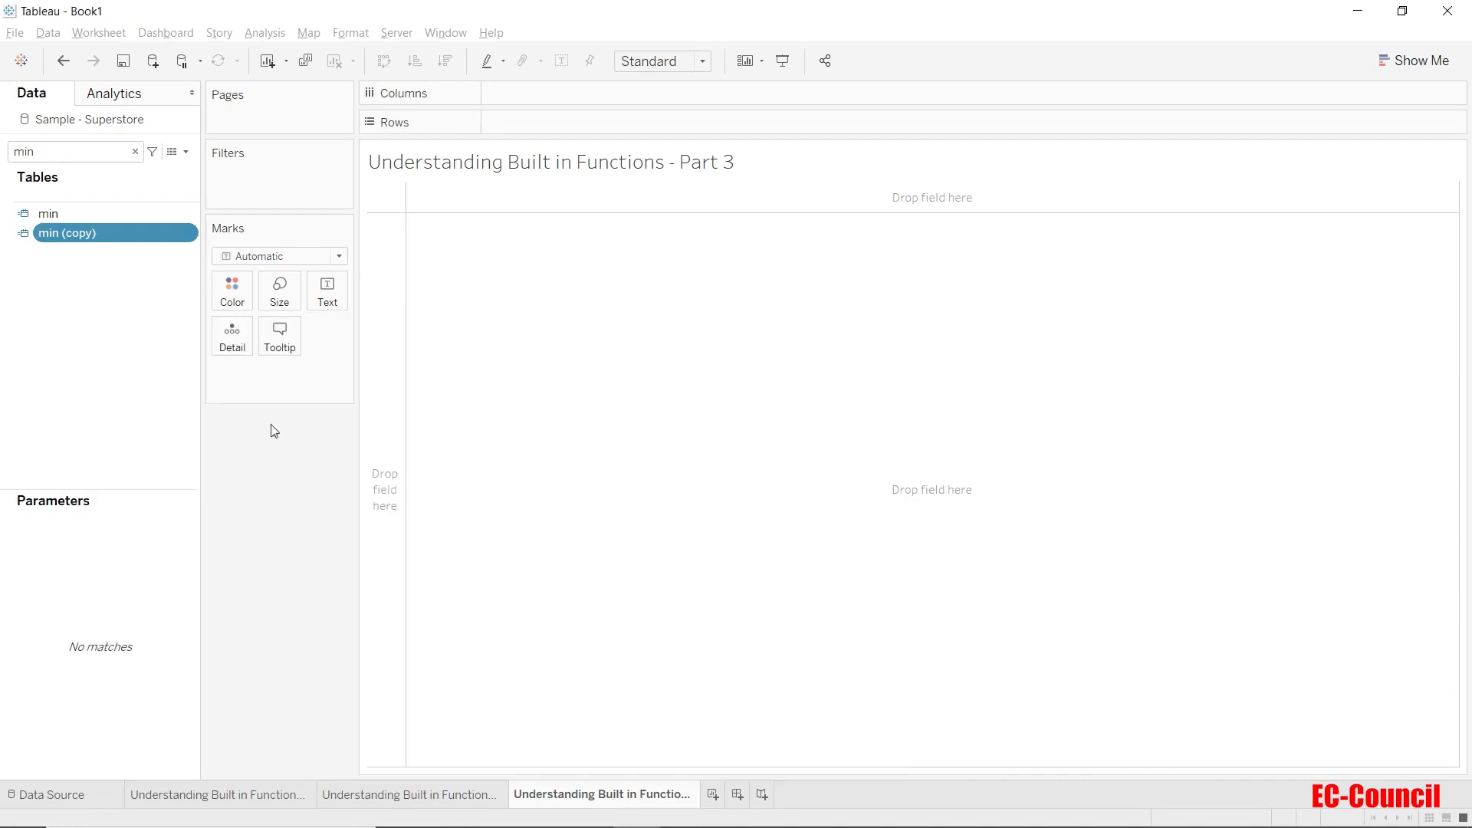
Shorten the field search to m, then place the max field on Text and the min field on Size in the Marks card.
{"action": "double_click", "coordinate": [71, 155]}
{"action": "left_click", "coordinate": [71, 155]}
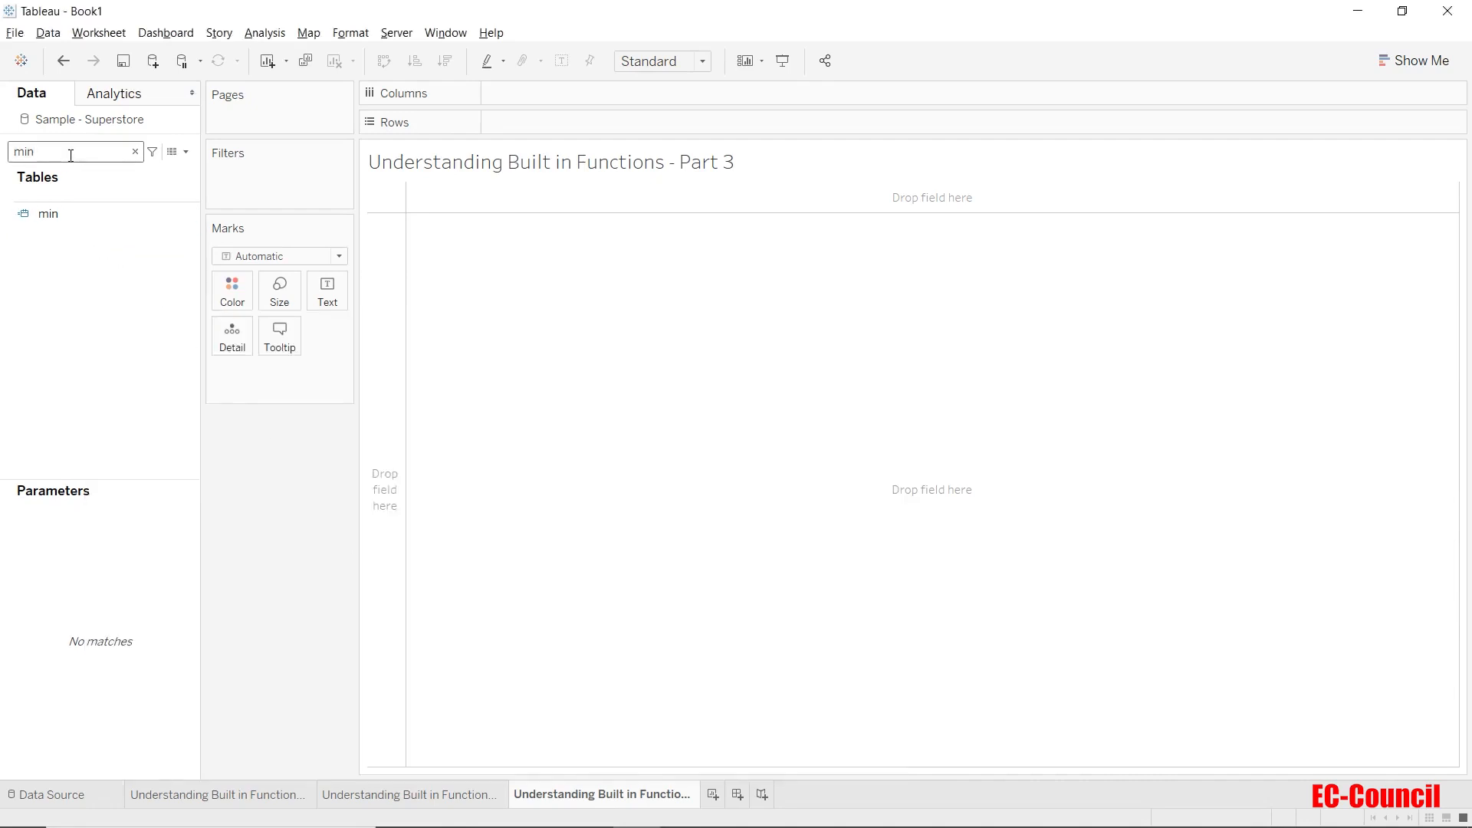
{"action": "key", "text": "BackSpace"}
{"action": "key", "text": "BackSpace"}
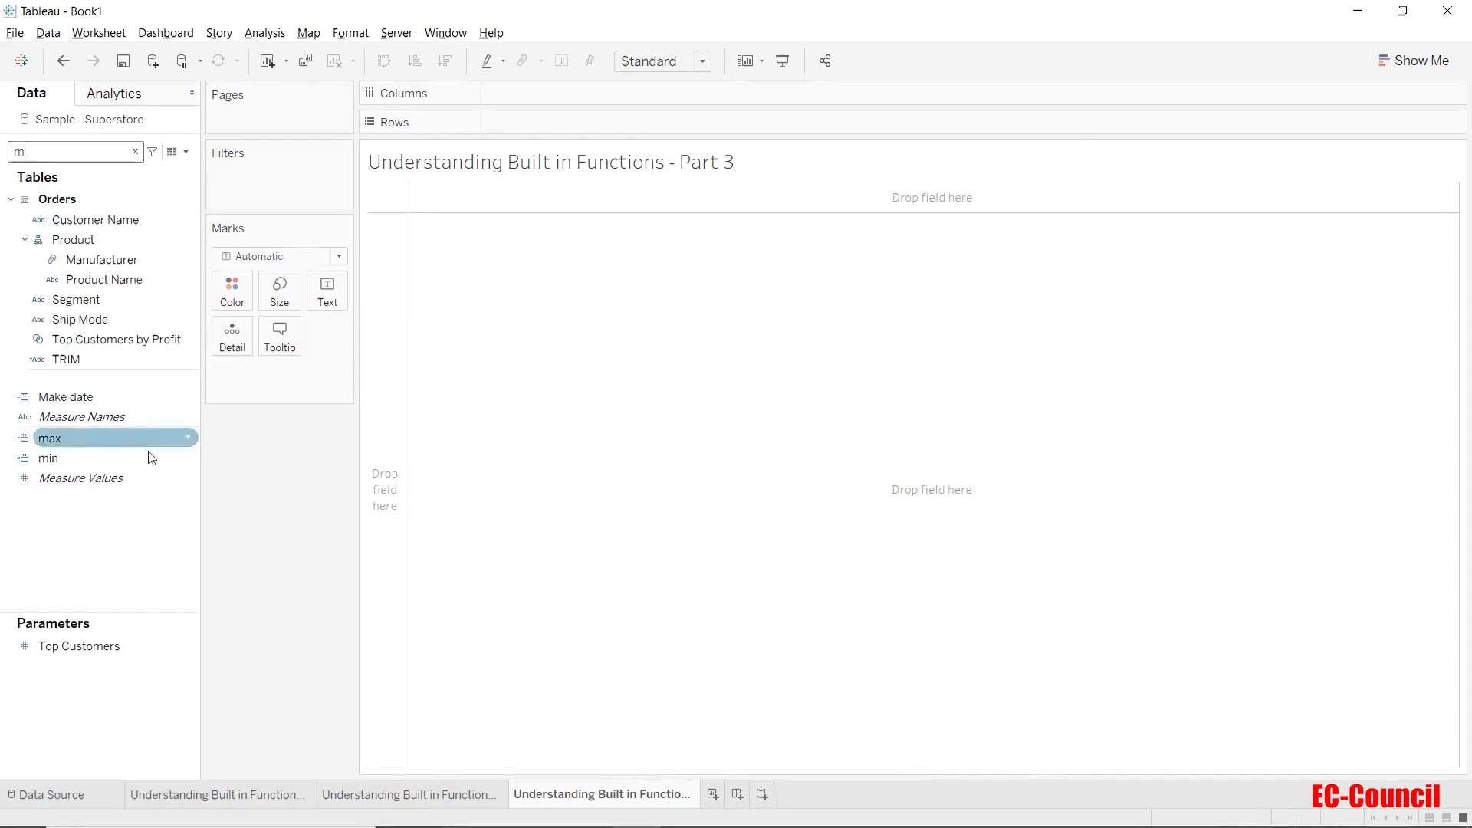
{"action": "left_click", "coordinate": [83, 437]}
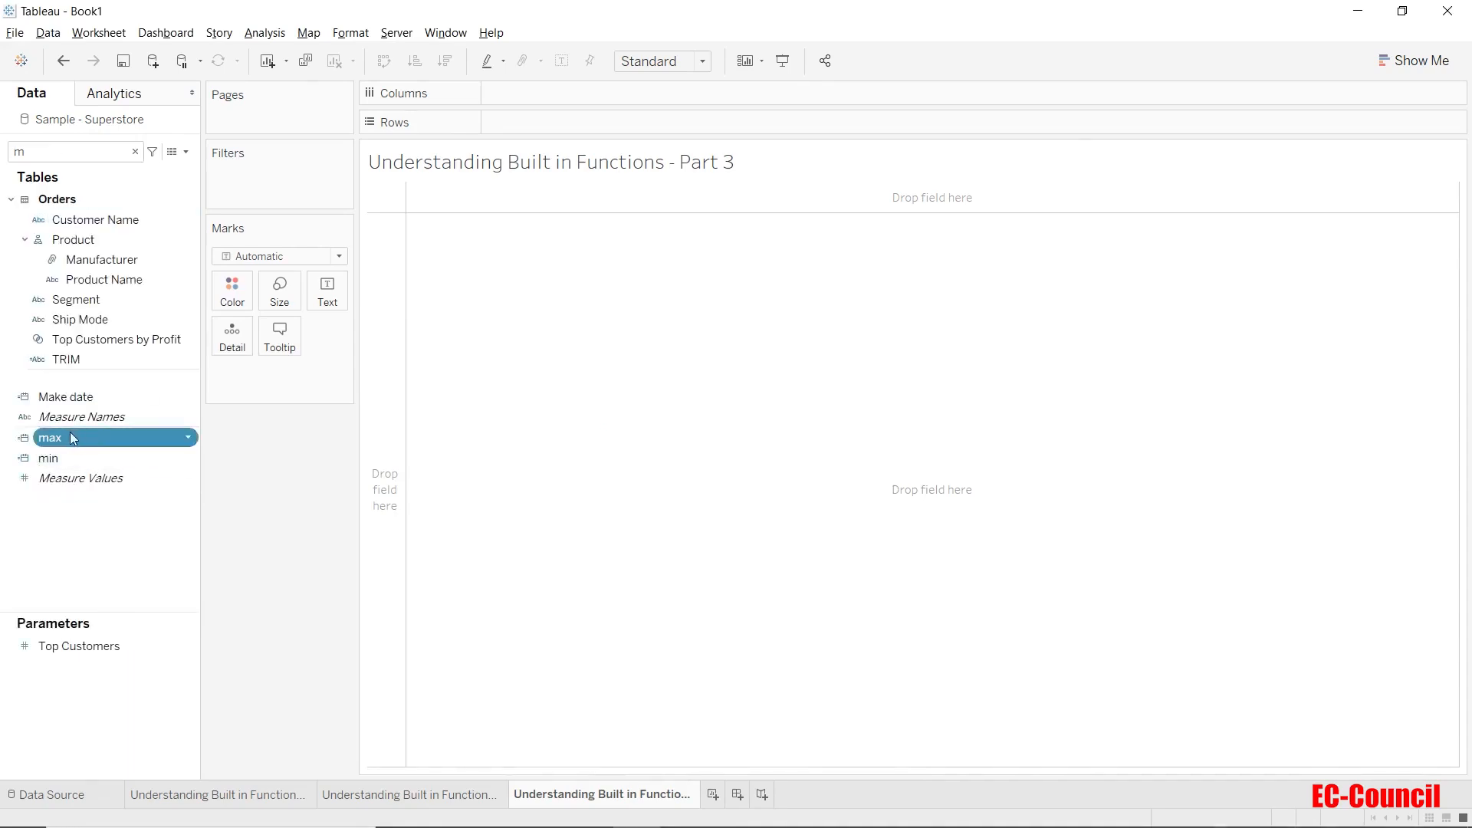
{"action": "left_click_drag", "start_coordinate": [71, 434], "coordinate": [308, 295]}
{"action": "left_click_drag", "start_coordinate": [69, 457], "coordinate": [301, 297]}
Fit the worksheet to Entire View and change the min field's mark role from Size to Label.
{"action": "left_click", "coordinate": [664, 61]}
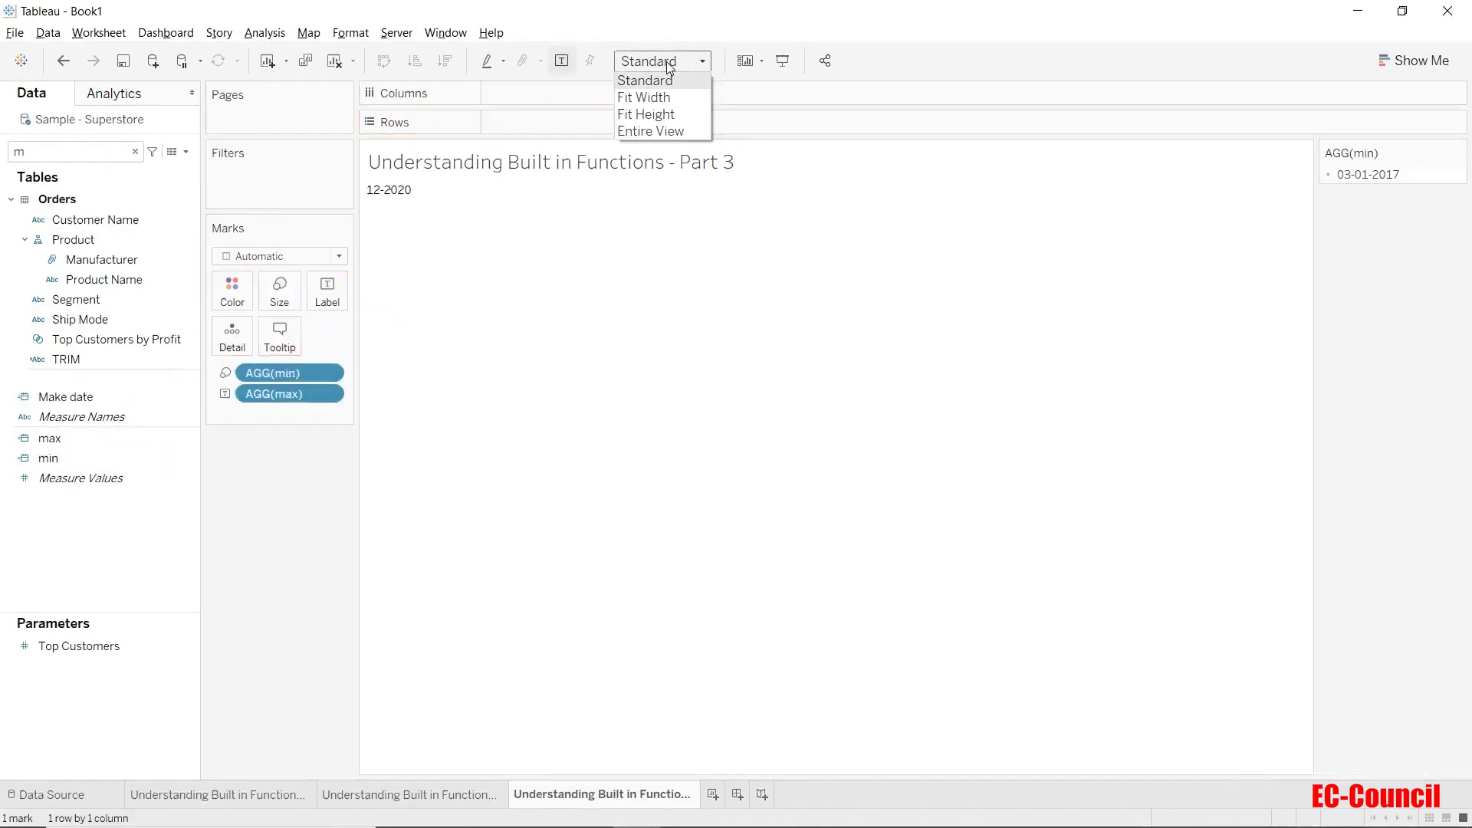
{"action": "left_click", "coordinate": [670, 132]}
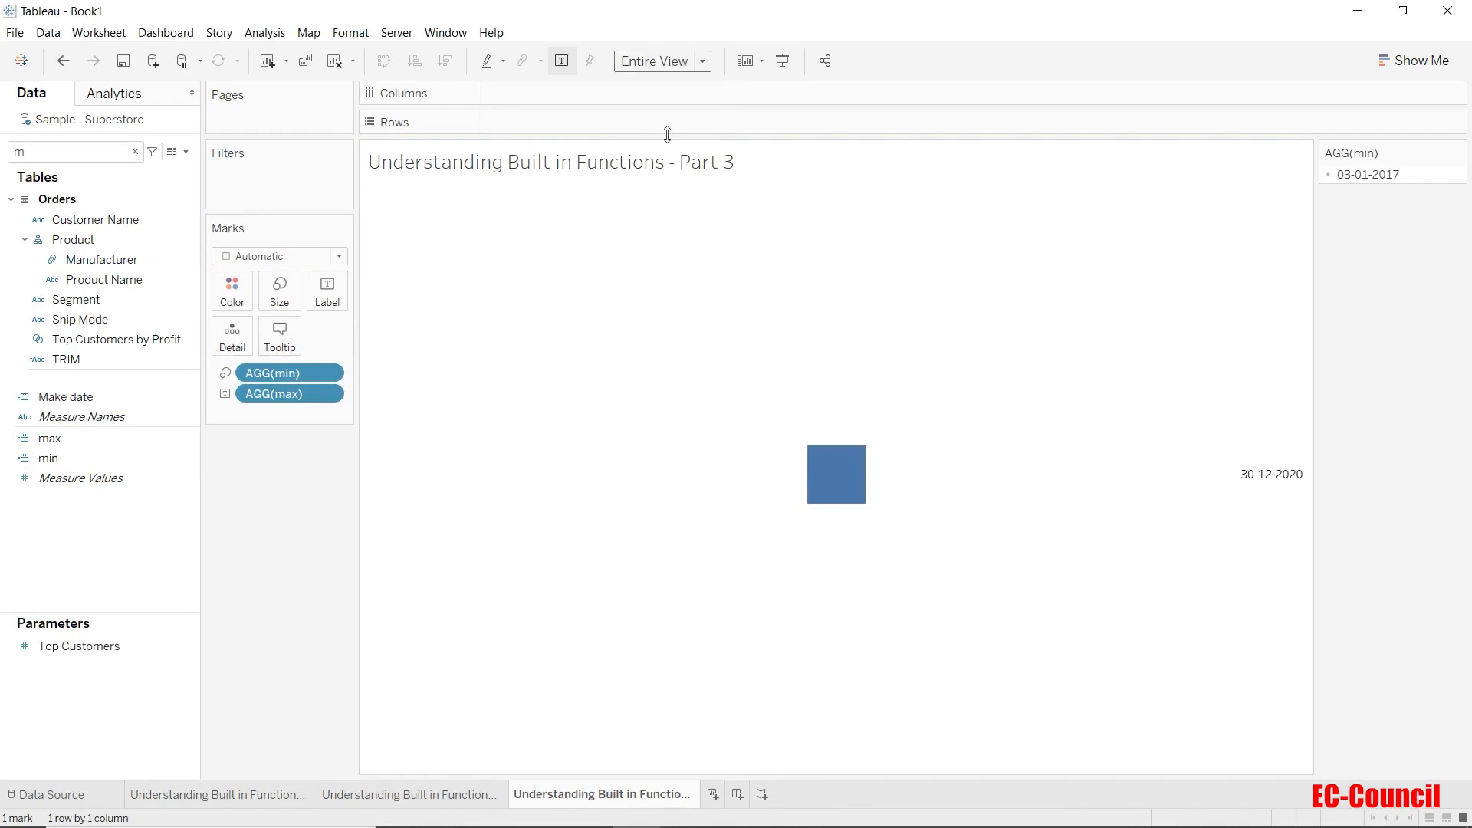
{"action": "left_click", "coordinate": [225, 373]}
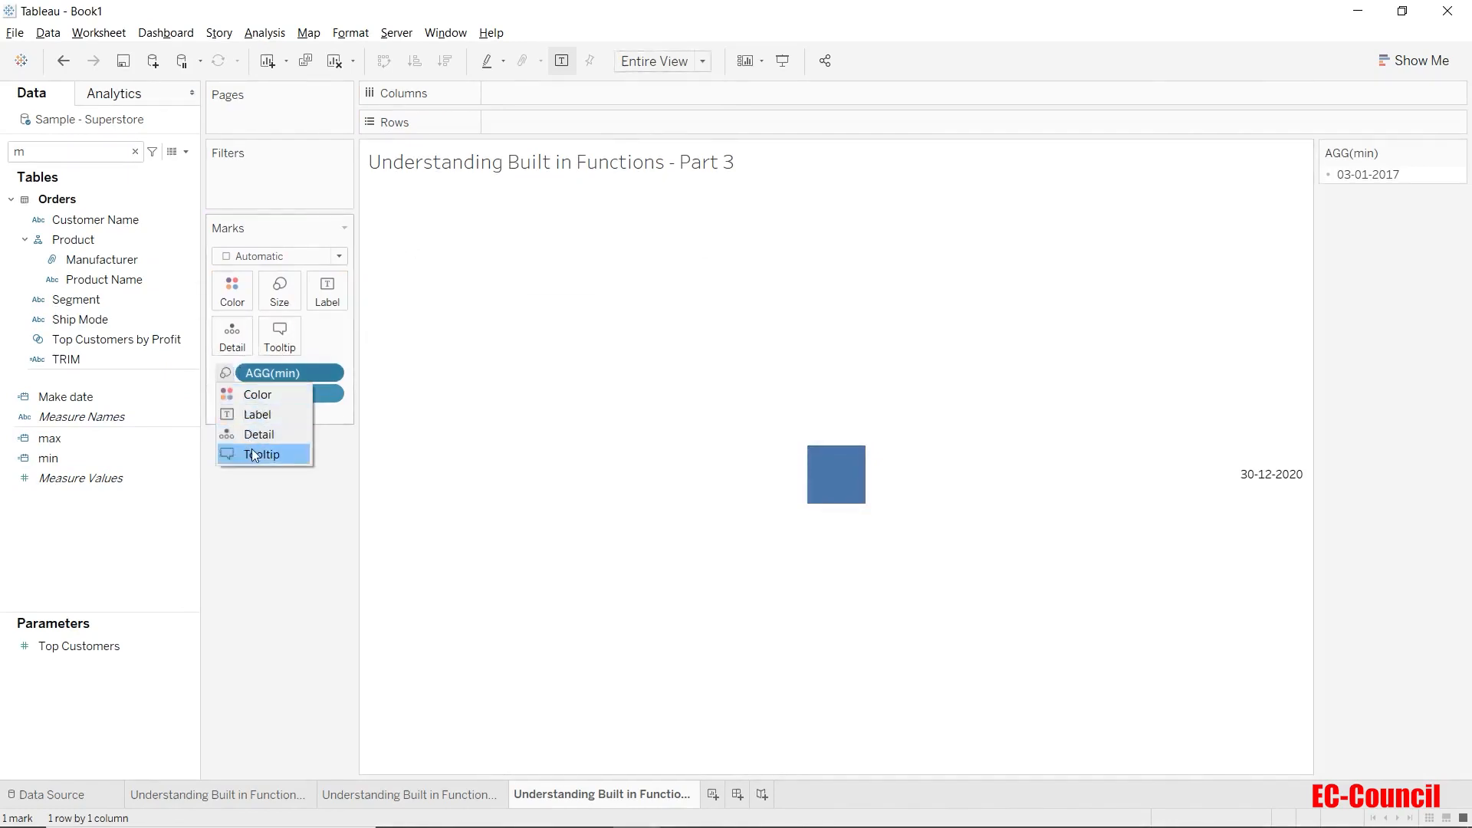
{"action": "left_click", "coordinate": [259, 413]}
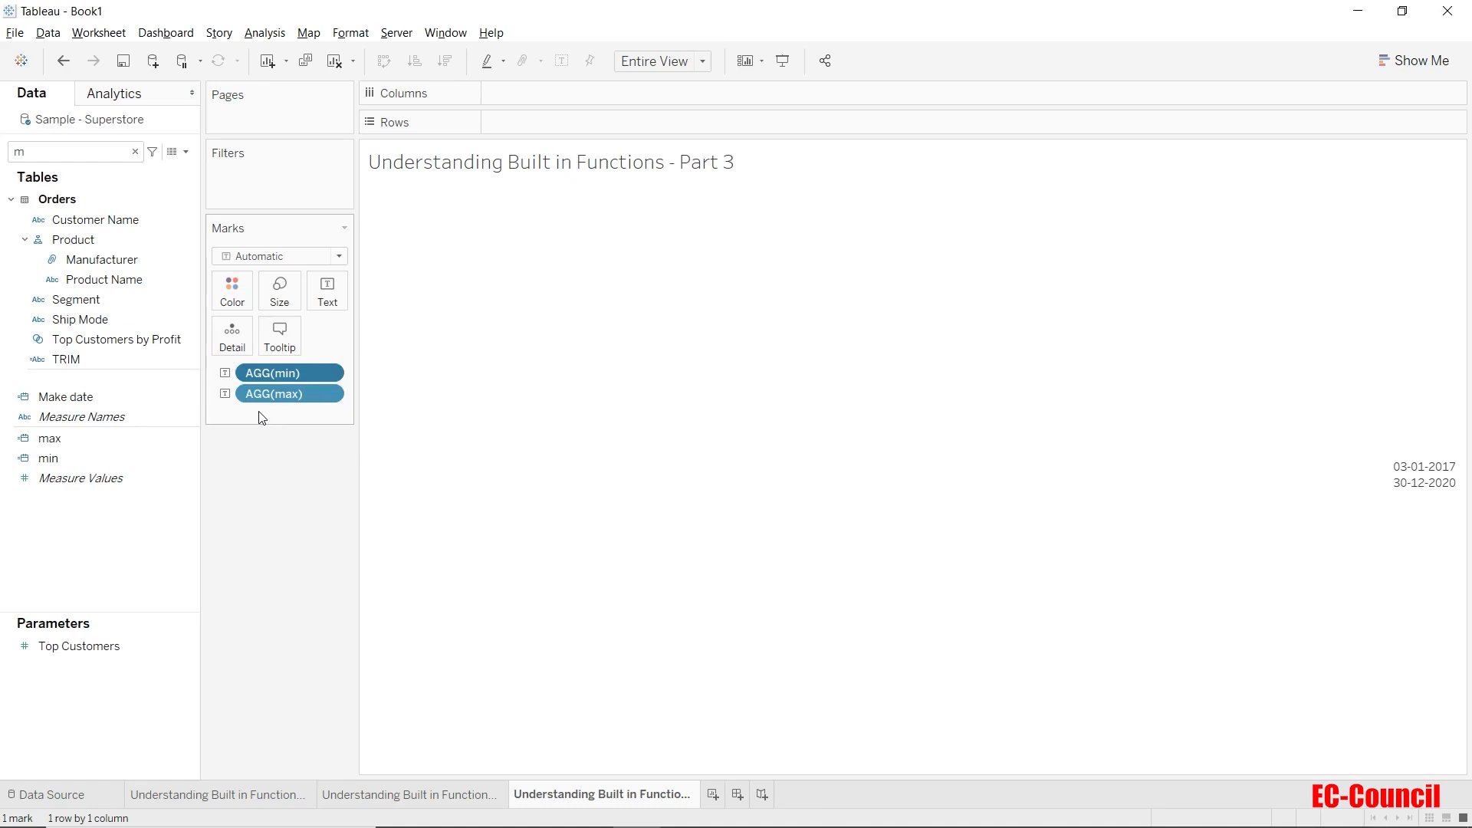
Add the ad hoc calculations today() and now() to the Marks card.
{"action": "double_click", "coordinate": [260, 415]}
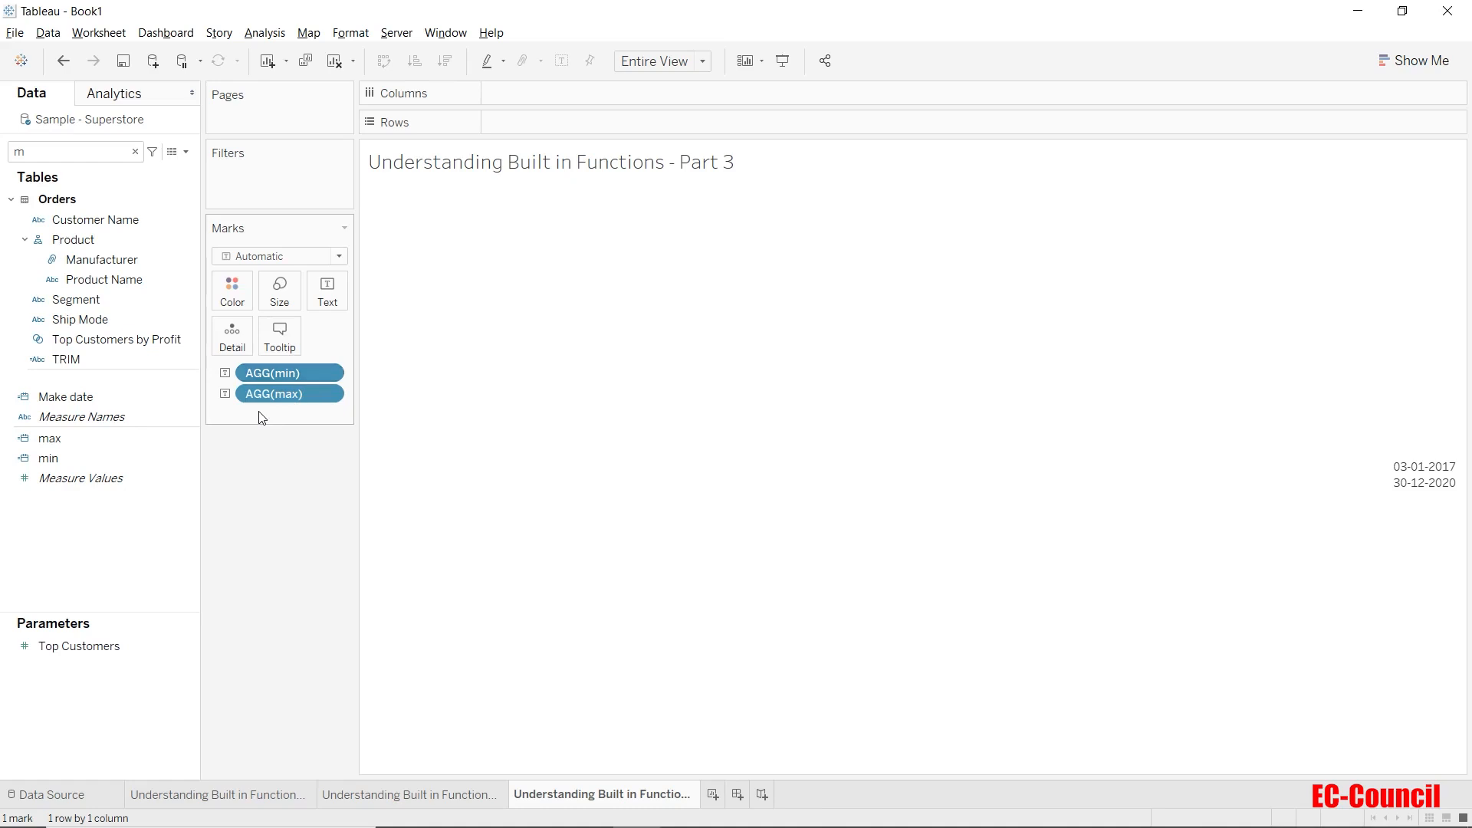
{"action": "type", "text": "tod"}
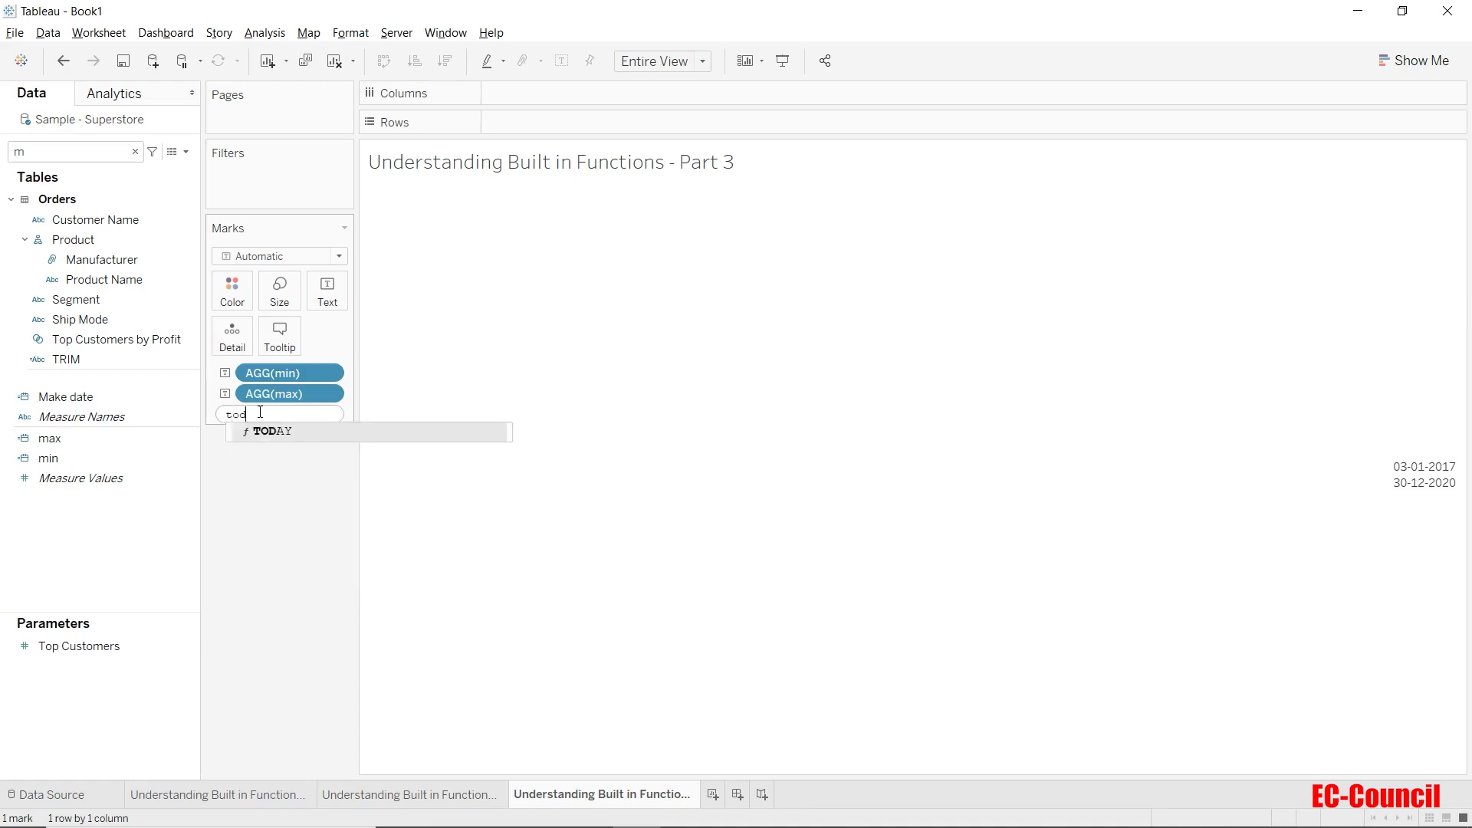
{"action": "type", "text": "ay()"}
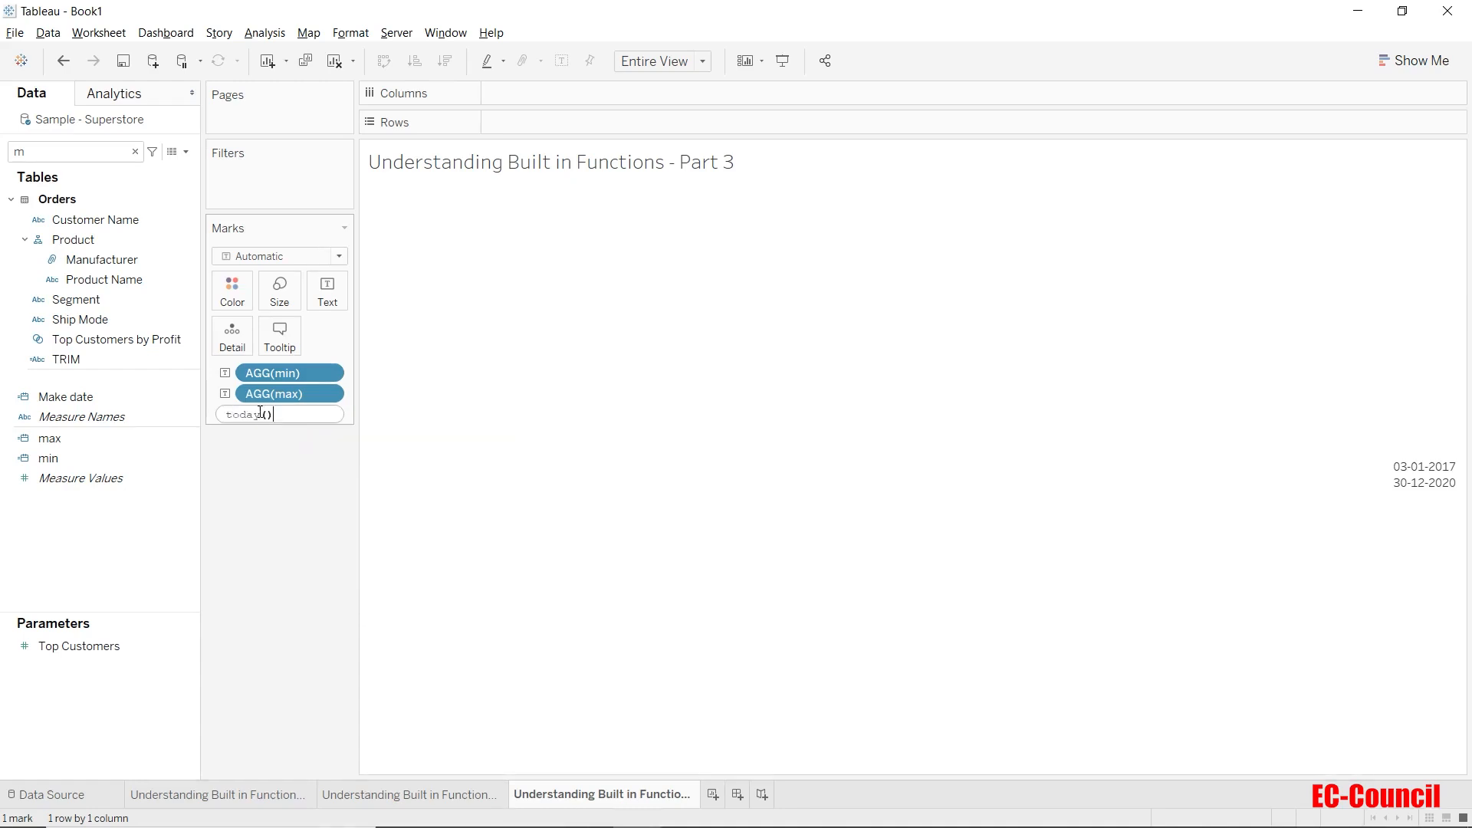
{"action": "key", "text": "Return"}
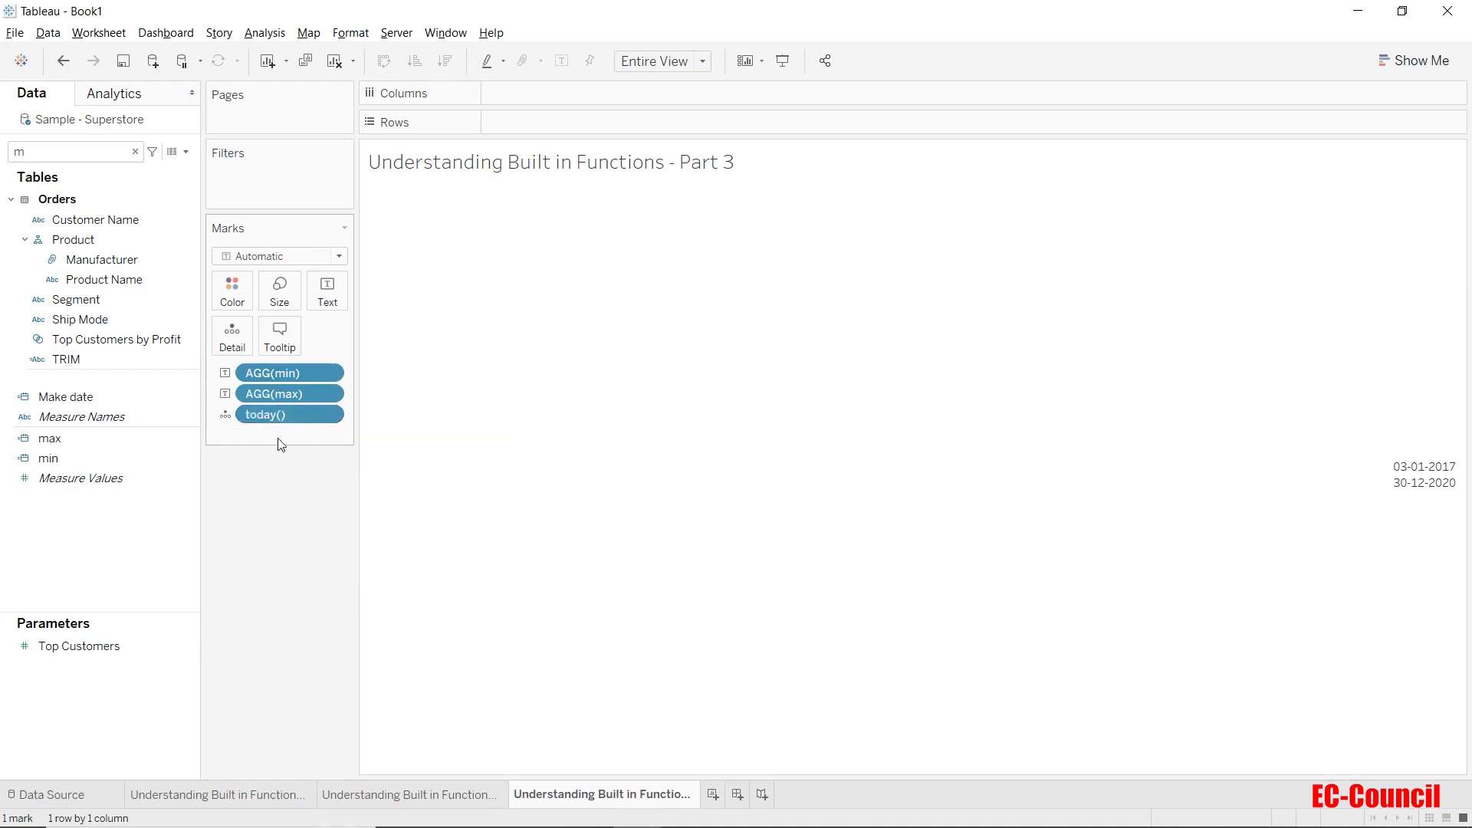
{"action": "double_click", "coordinate": [279, 437]}
{"action": "type", "text": "now()"}
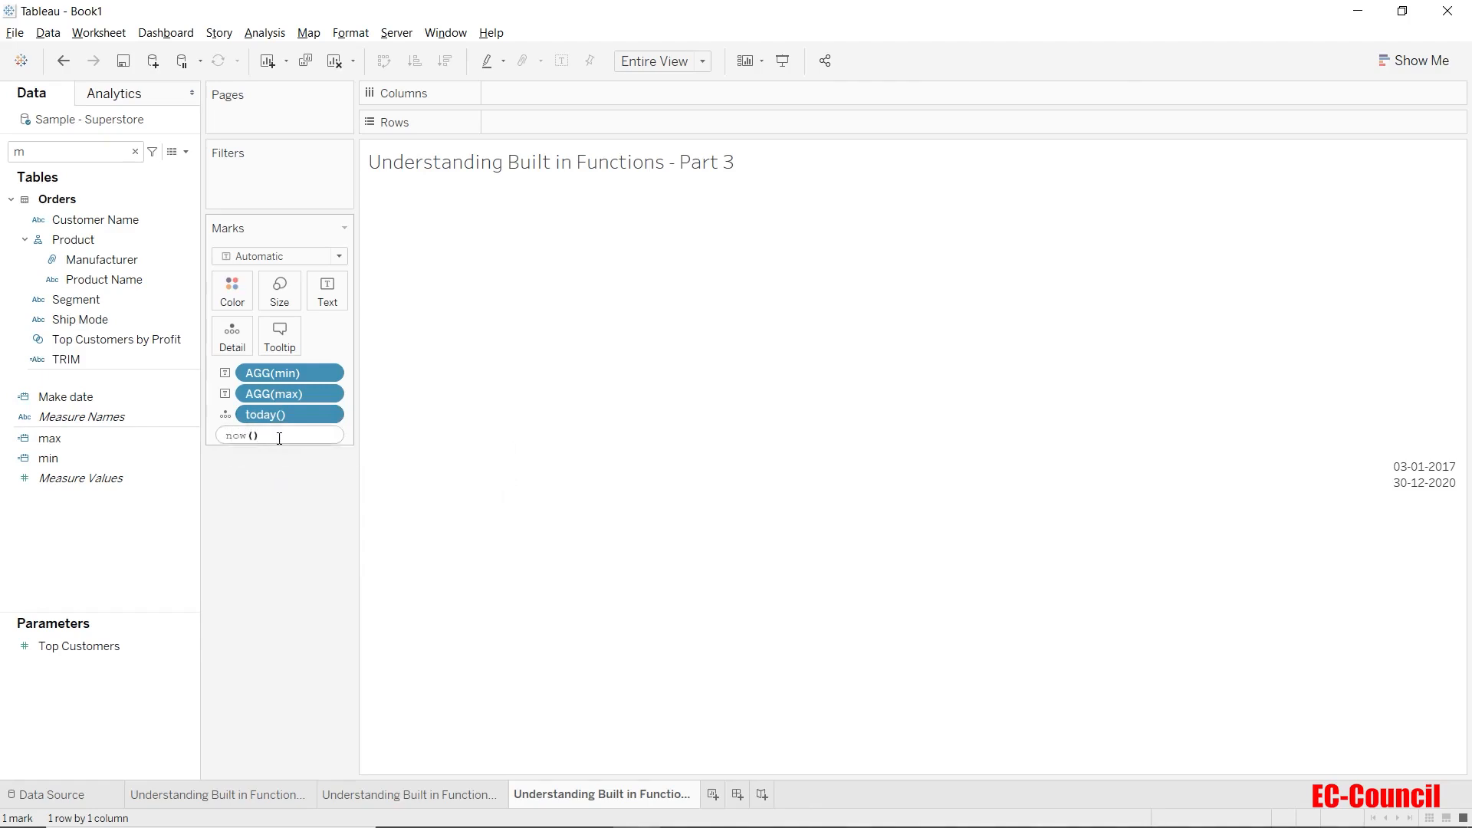
{"action": "key", "text": "Return"}
Change the mark role of the today() and now() calculations from Detail to Text.
{"action": "left_click", "coordinate": [226, 435]}
{"action": "left_click", "coordinate": [253, 455]}
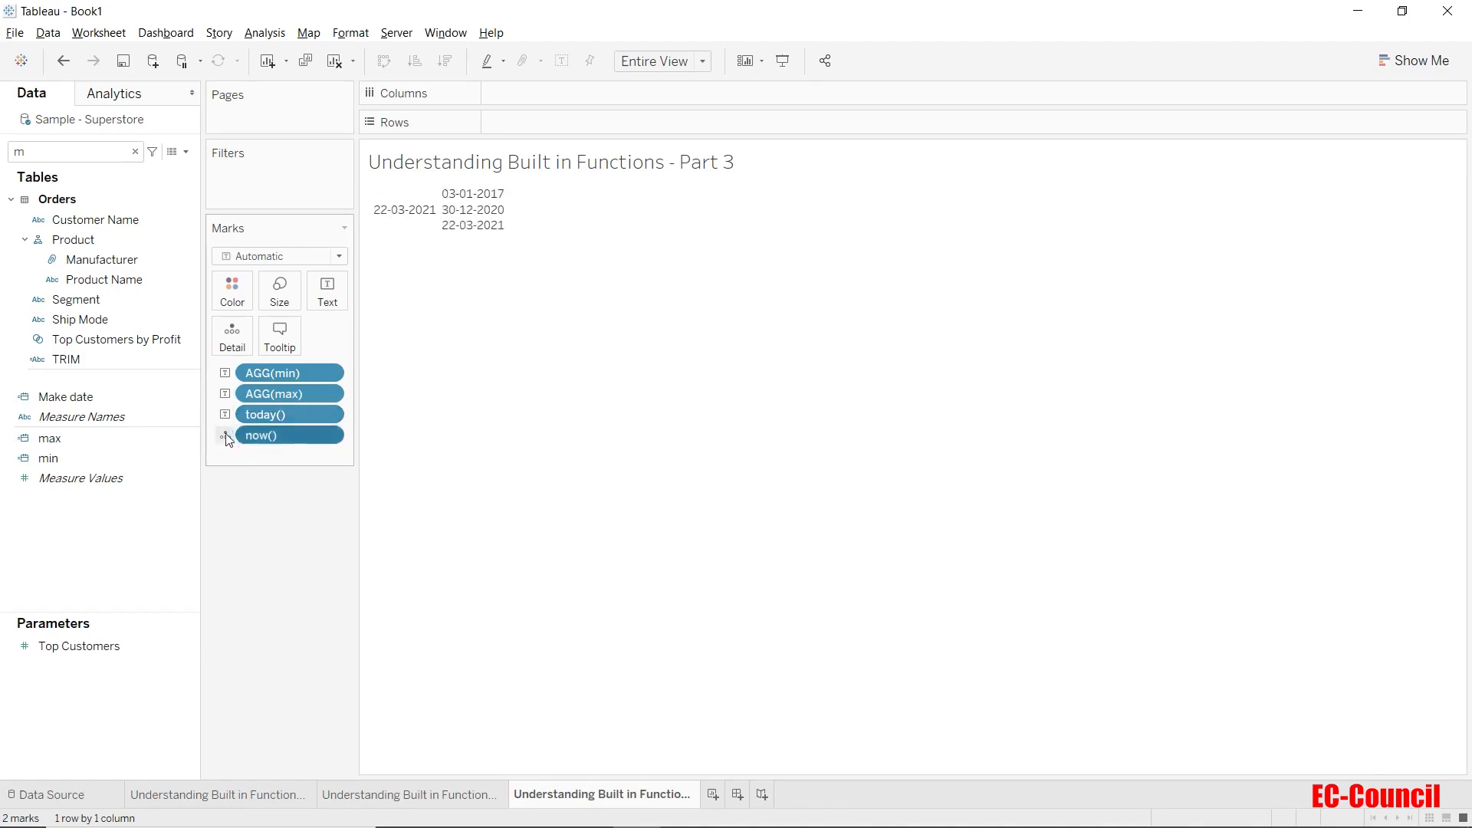
{"action": "left_click", "coordinate": [226, 435]}
{"action": "left_click", "coordinate": [240, 475]}
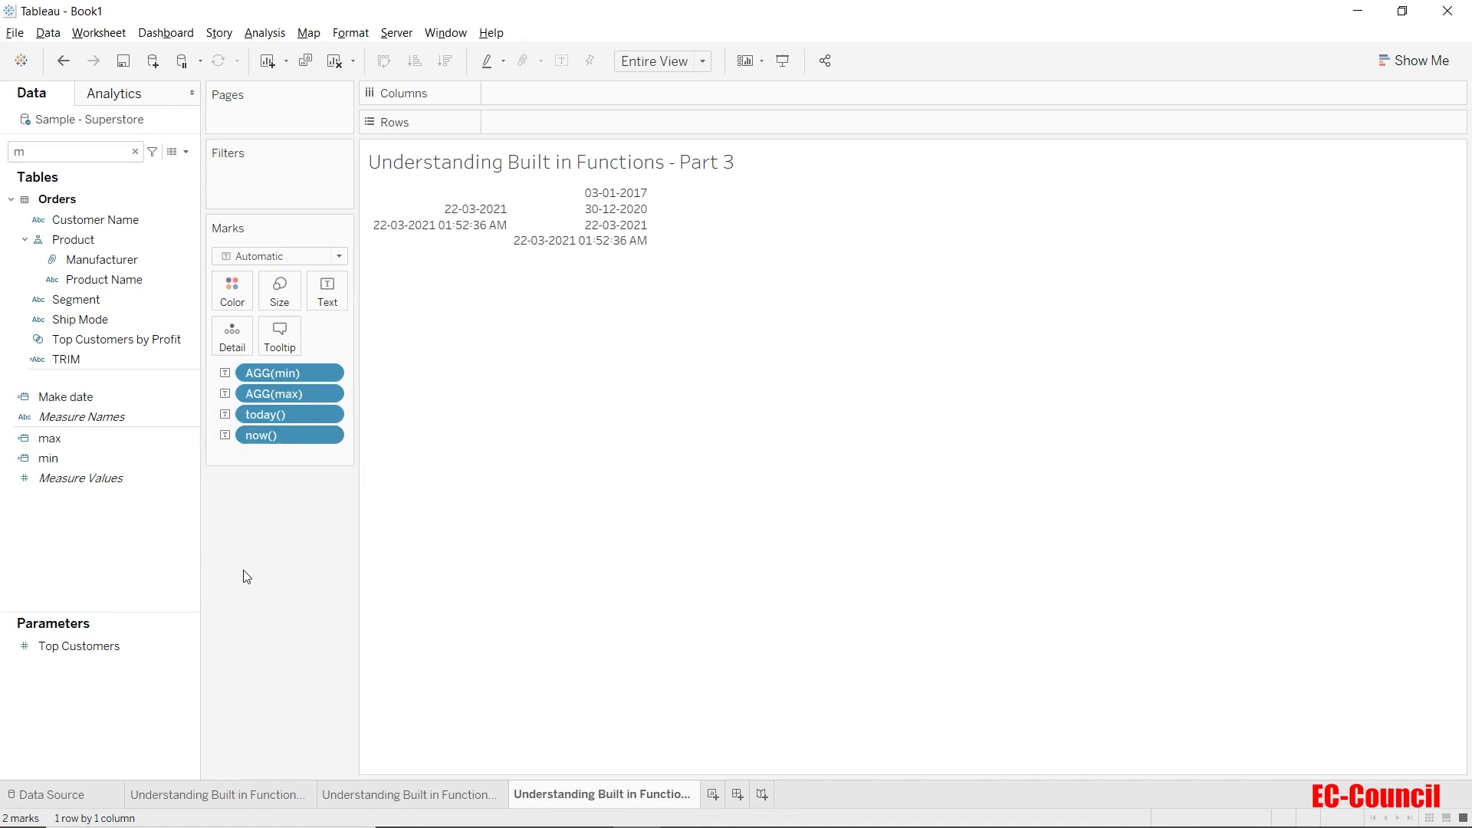
Remove the min and max fields from the Marks card.
{"action": "left_click_drag", "start_coordinate": [286, 397], "coordinate": [301, 514]}
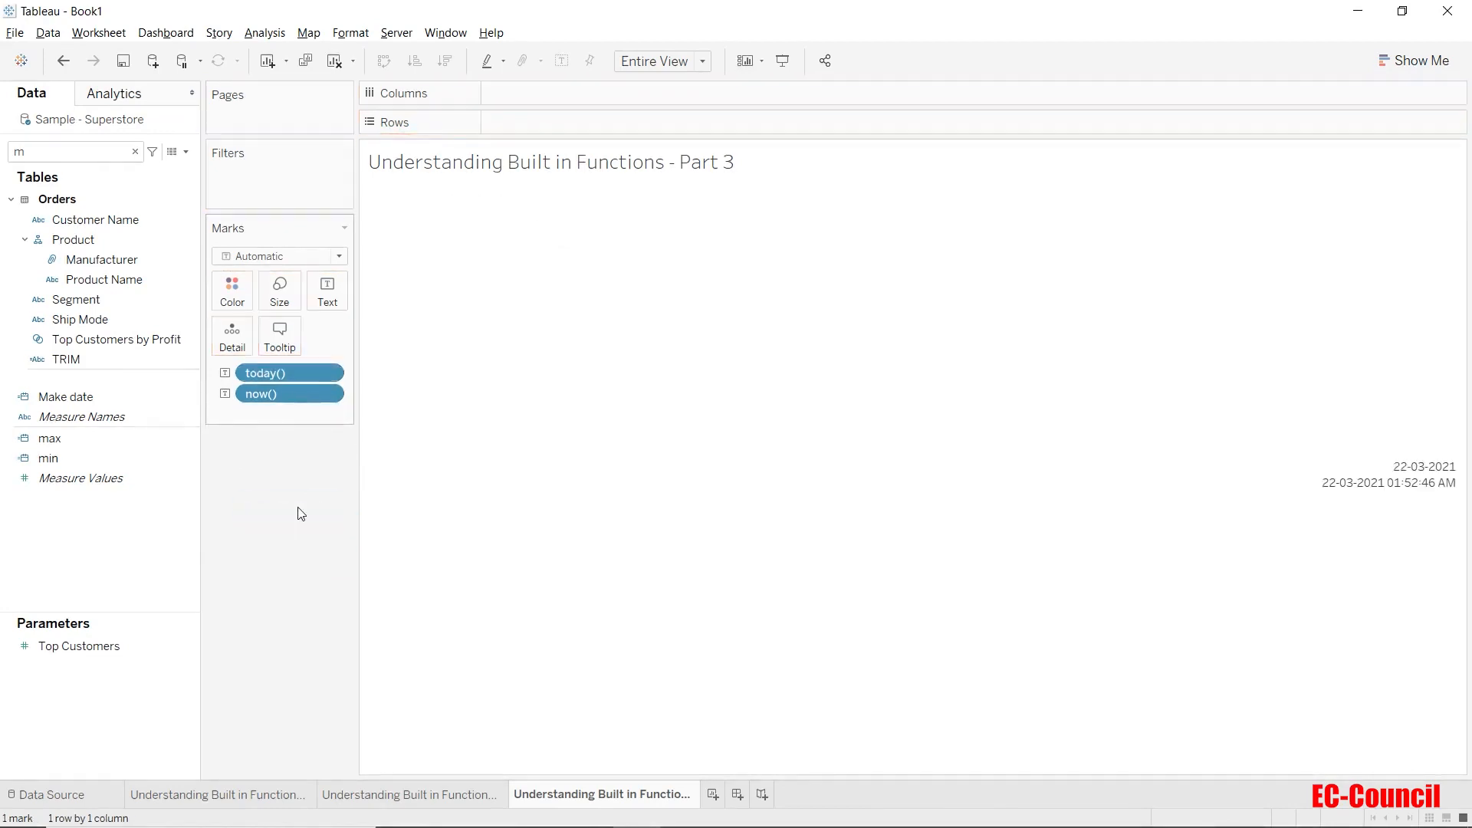